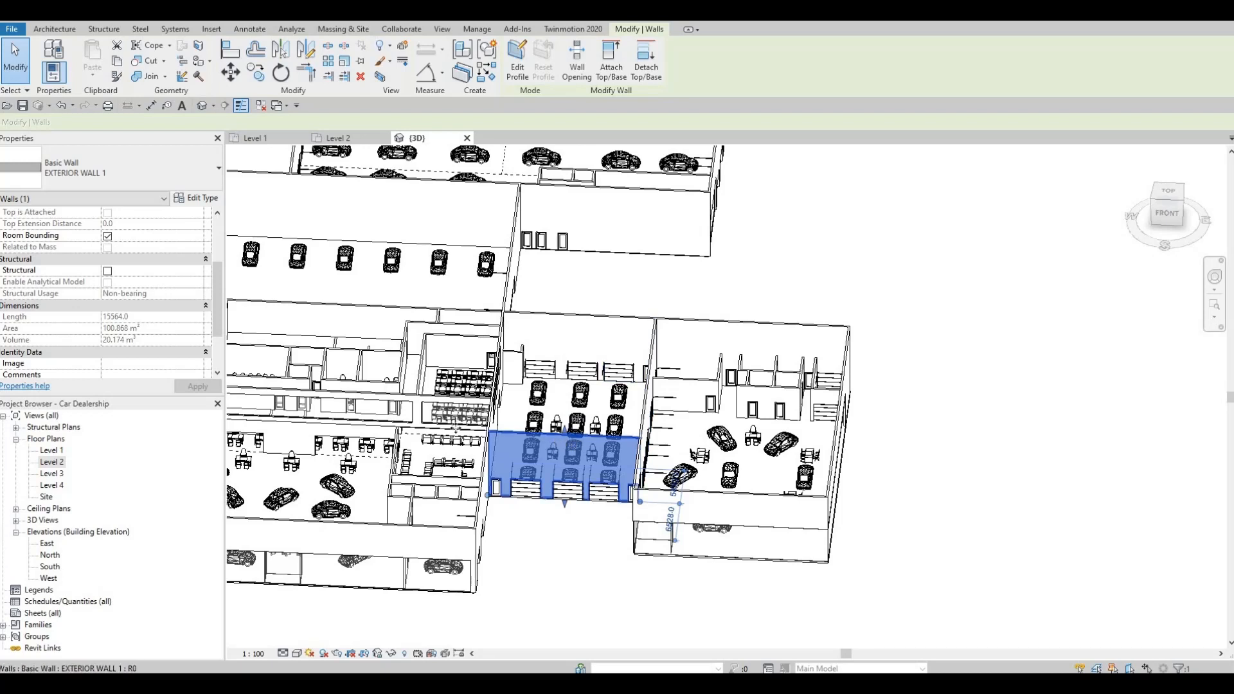
Set the top constraint of the selected exterior wall in front of the middle garage bay to Up to level: Level 2.
{"action": "scroll", "coordinate": [166, 250], "scroll_direction": "up", "scroll_amount": 5}
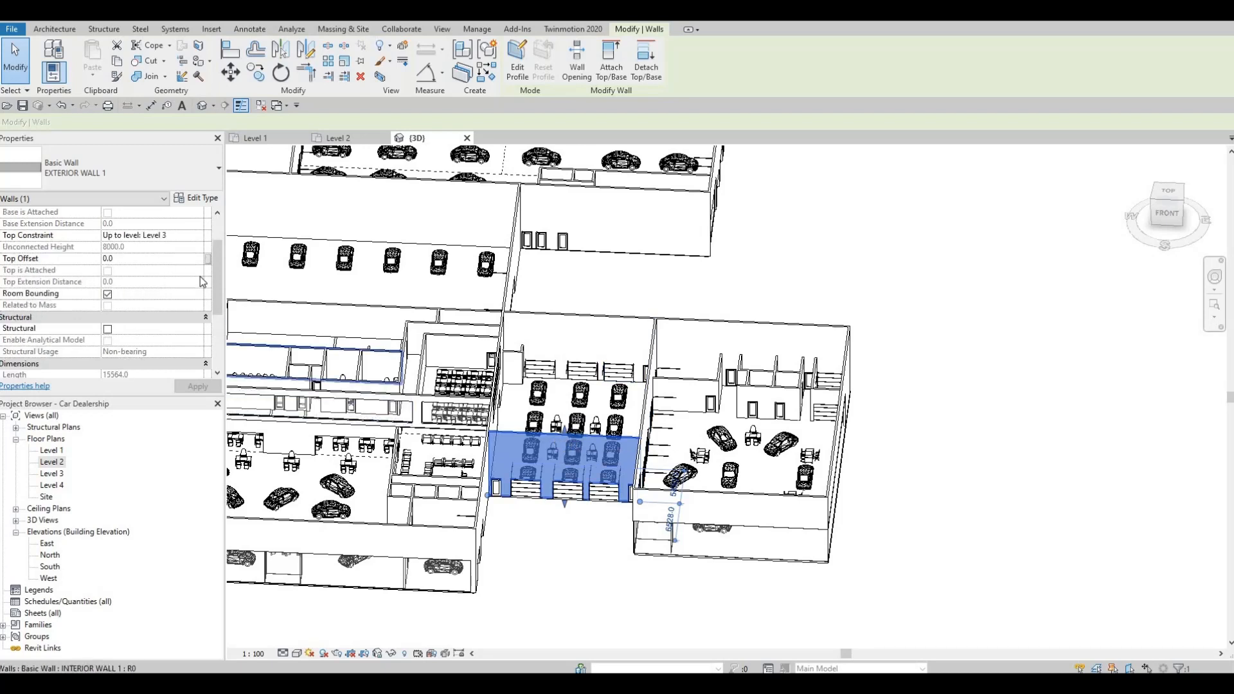
{"action": "left_click", "coordinate": [199, 283]}
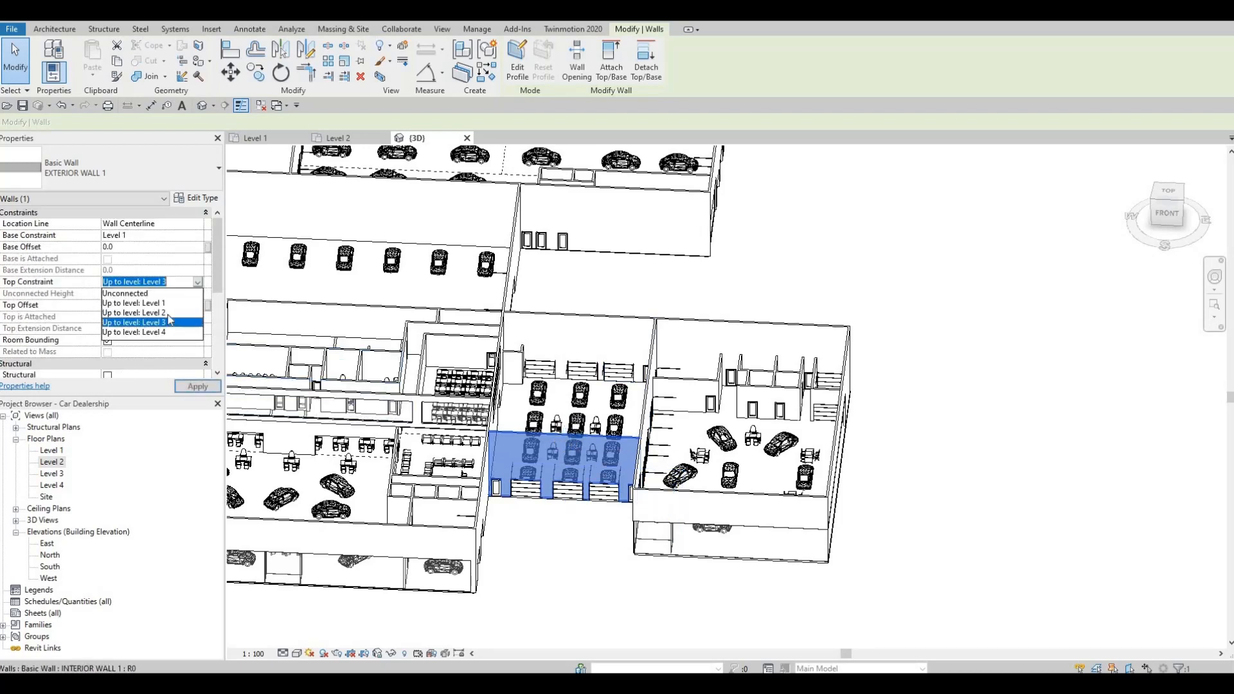
{"action": "left_click", "coordinate": [171, 313]}
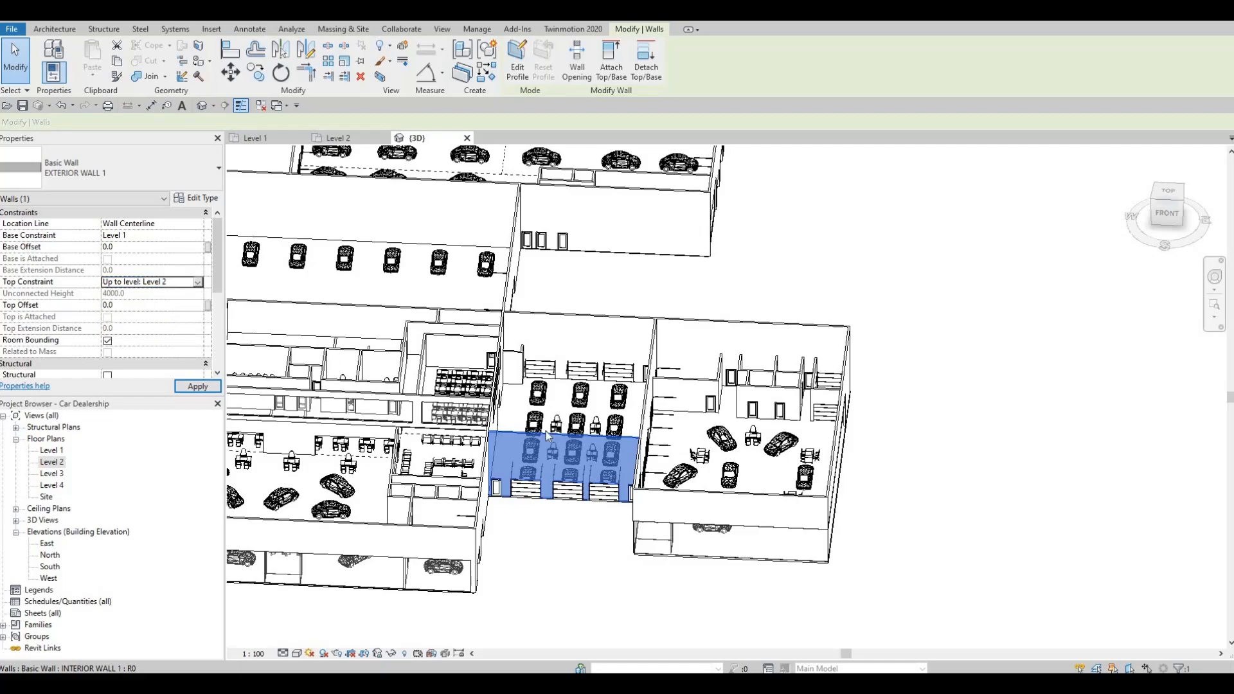
{"action": "key", "text": "Escape"}
{"action": "key", "text": "Escape"}
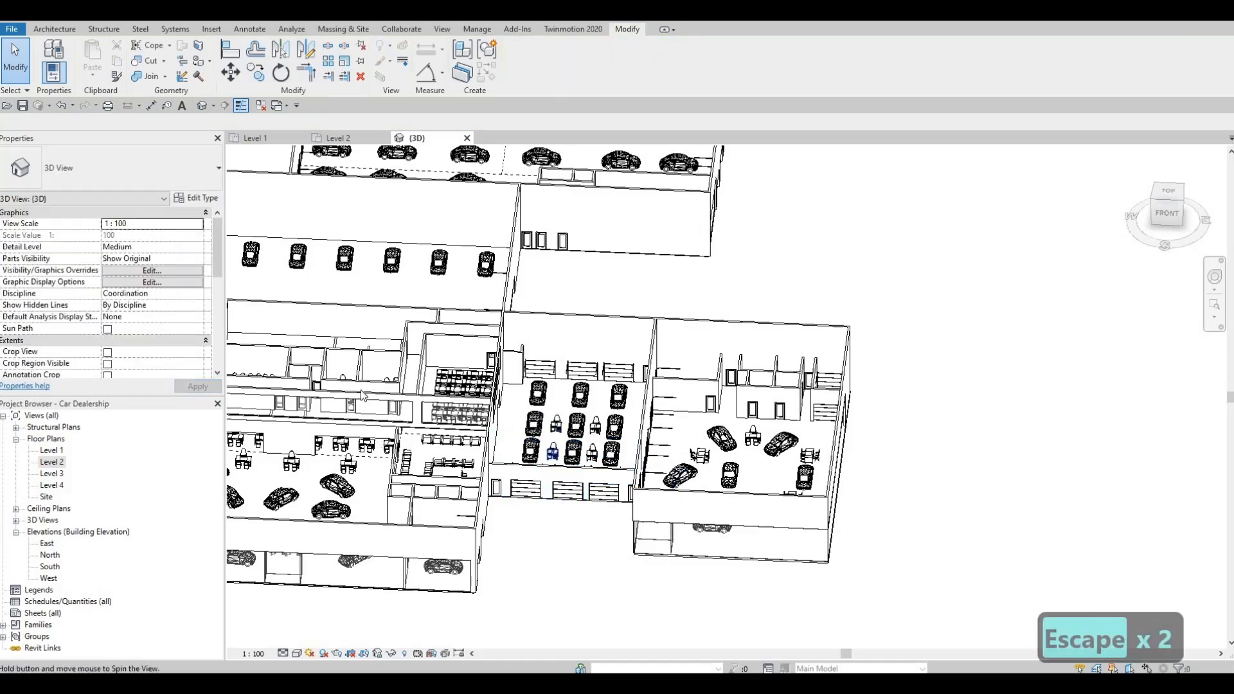
Delete the Level 2 curtain wall of the desk-filled room overlooking the middle garage bay.
{"action": "middle_click_drag", "start_coordinate": [539, 444], "coordinate": [576, 394], "text": "shift"}
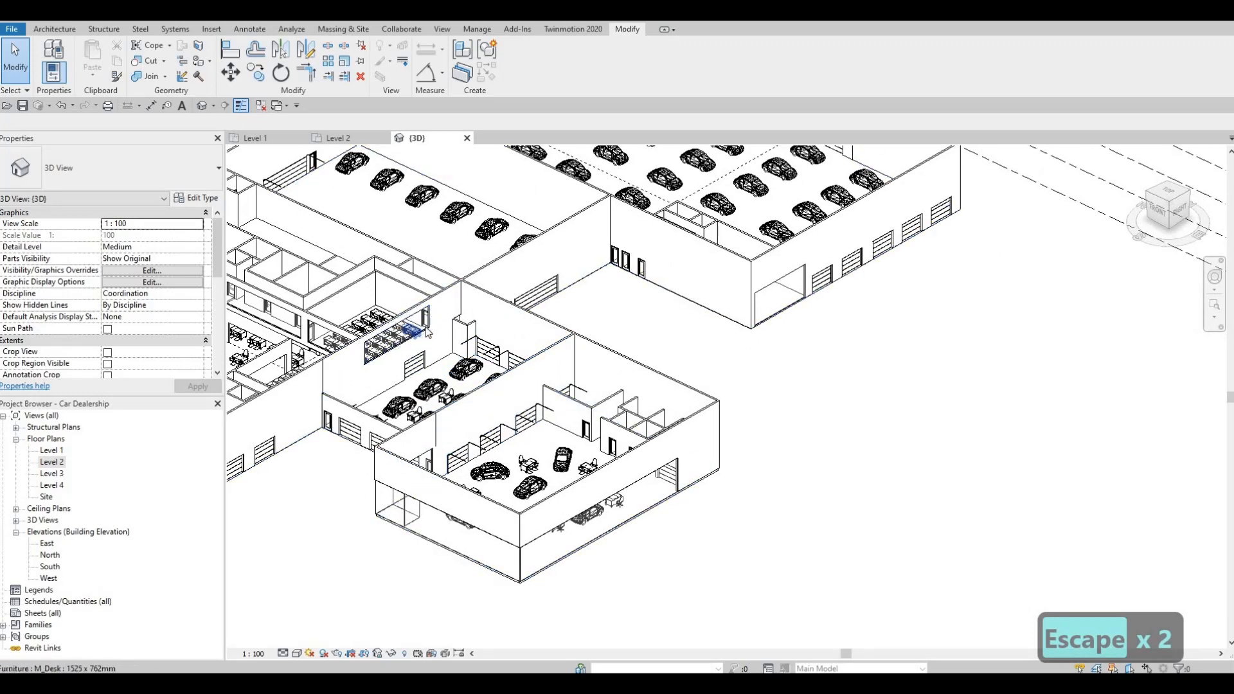
{"action": "left_click", "coordinate": [424, 346]}
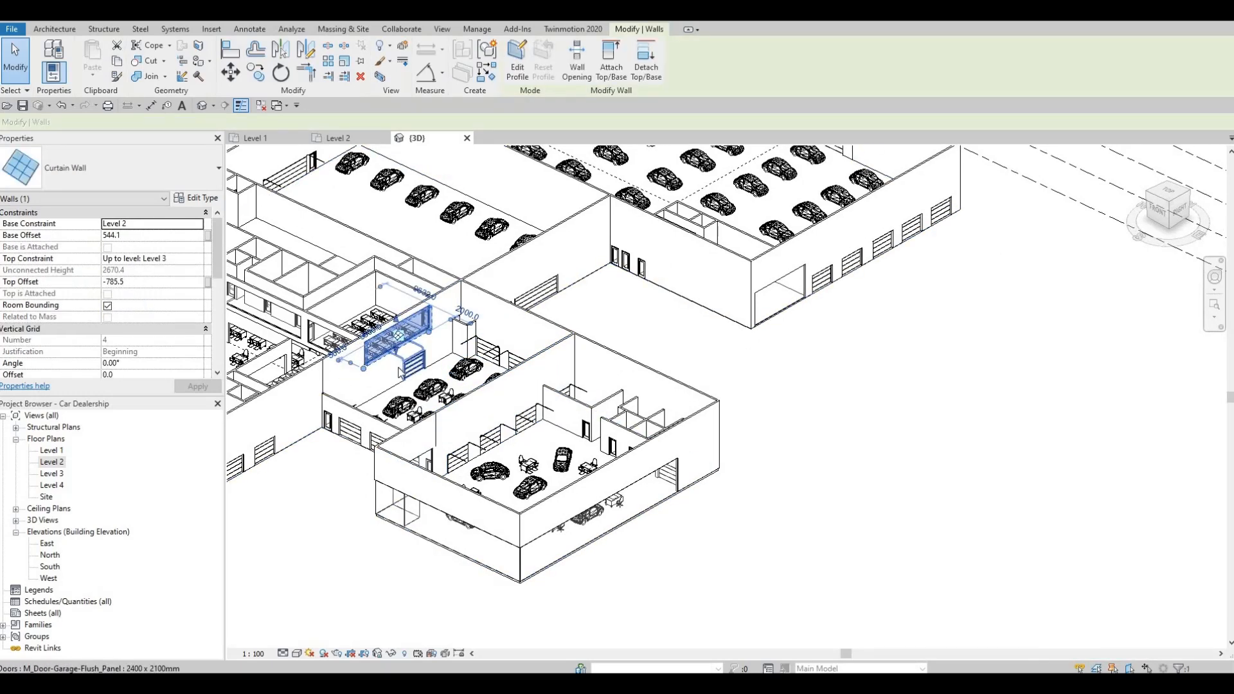
{"action": "key", "text": "Delete"}
Split the exterior wall on the Level 1 floor plan where the partition between the garage bay and storage room 32 meets it.
{"action": "middle_click_drag", "start_coordinate": [399, 373], "coordinate": [604, 324], "text": "shift"}
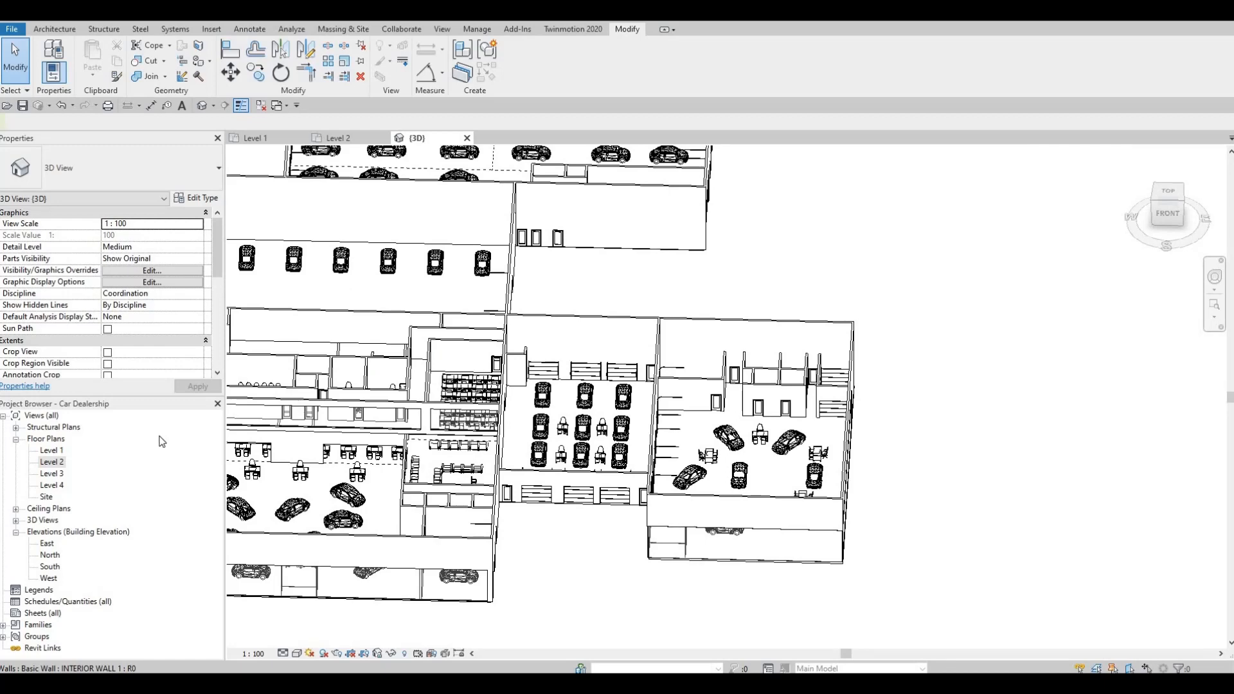
{"action": "double_click", "coordinate": [56, 452]}
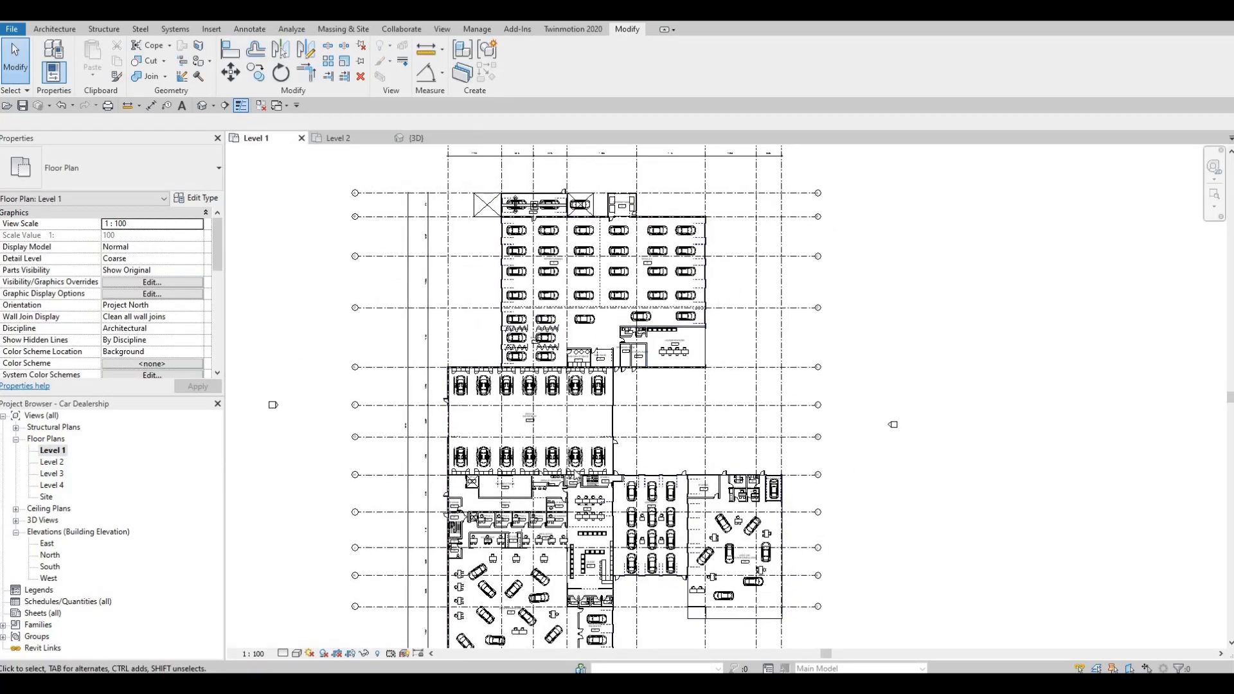
{"action": "scroll", "coordinate": [599, 384], "scroll_direction": "up", "scroll_amount": 5}
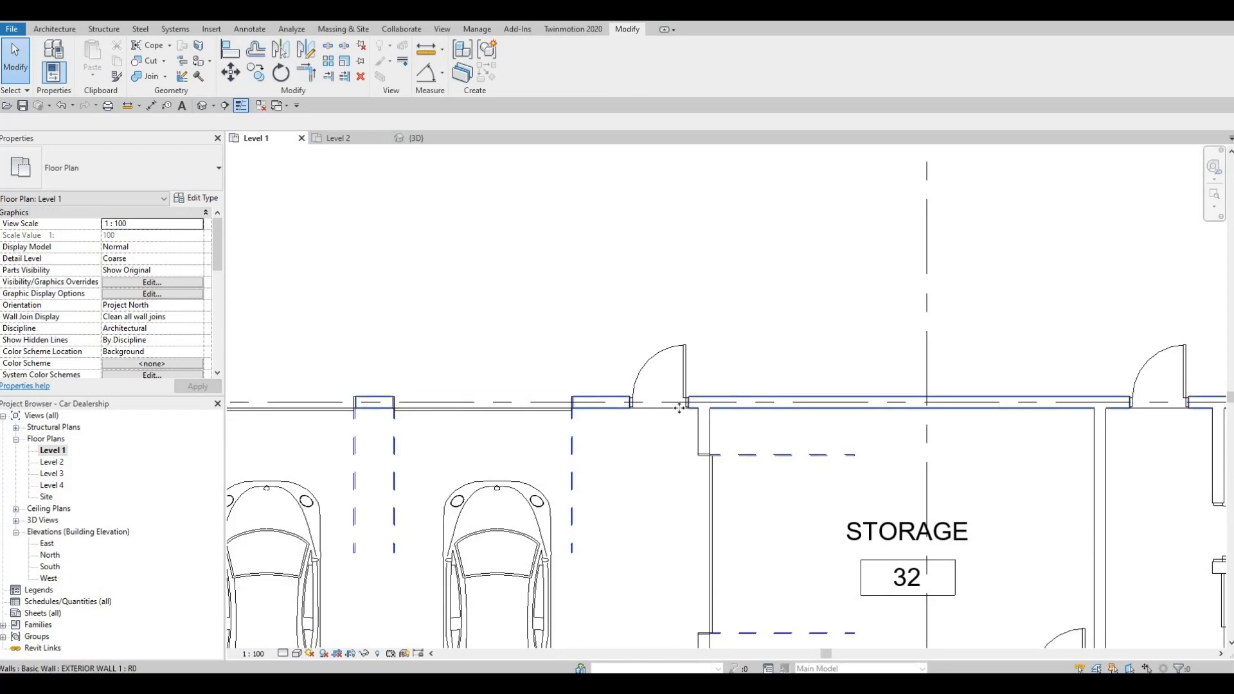
{"action": "left_click", "coordinate": [679, 408]}
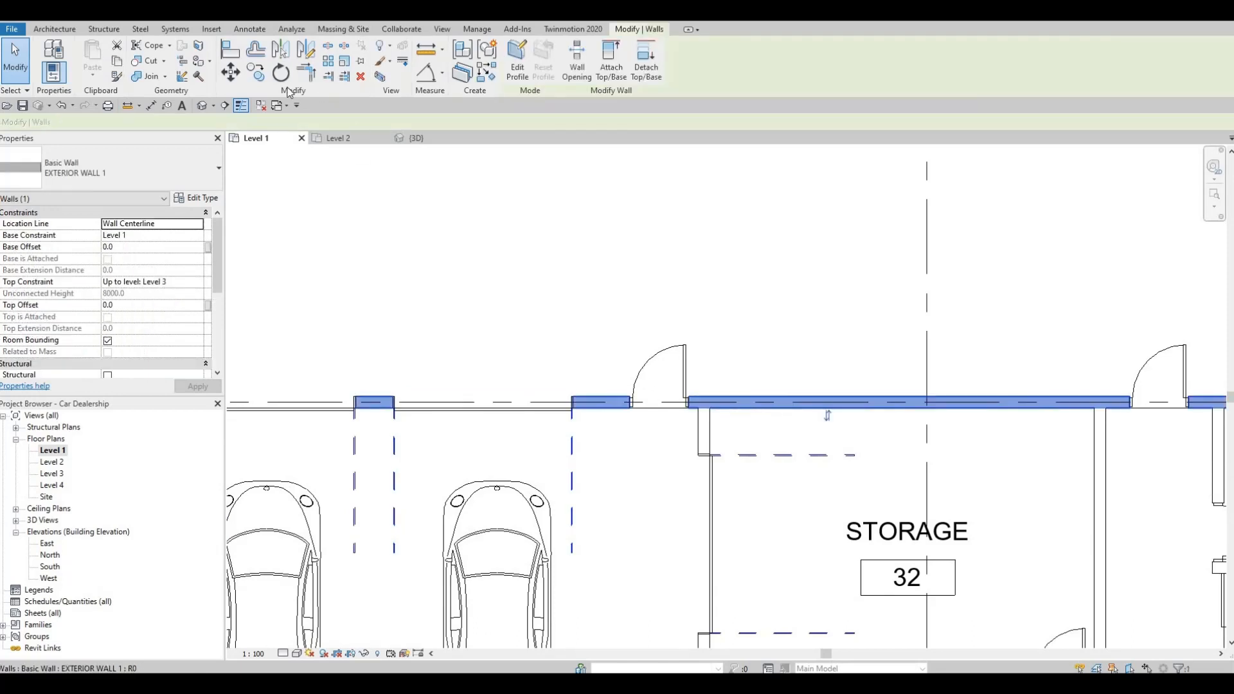
{"action": "left_click", "coordinate": [328, 47]}
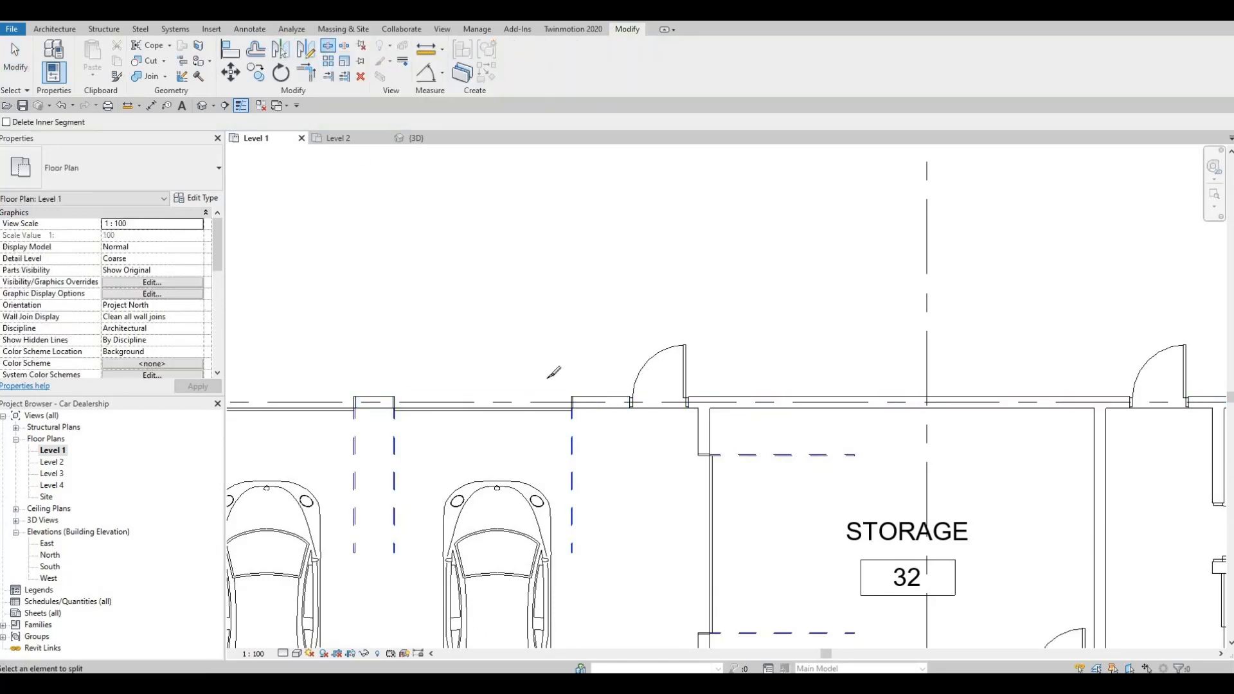
{"action": "scroll", "coordinate": [554, 373], "scroll_direction": "up", "scroll_amount": 4}
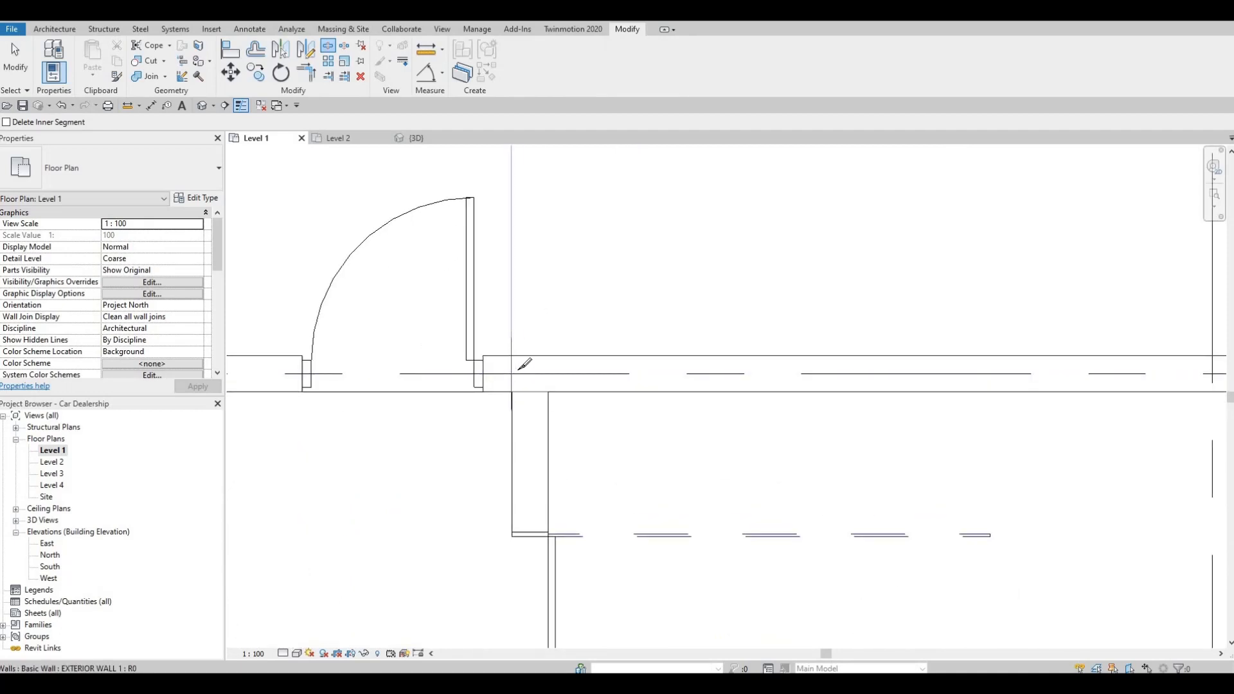
{"action": "scroll", "coordinate": [521, 366], "scroll_direction": "down", "scroll_amount": 3}
{"action": "key", "text": "Escape"}
{"action": "key", "text": "Escape"}
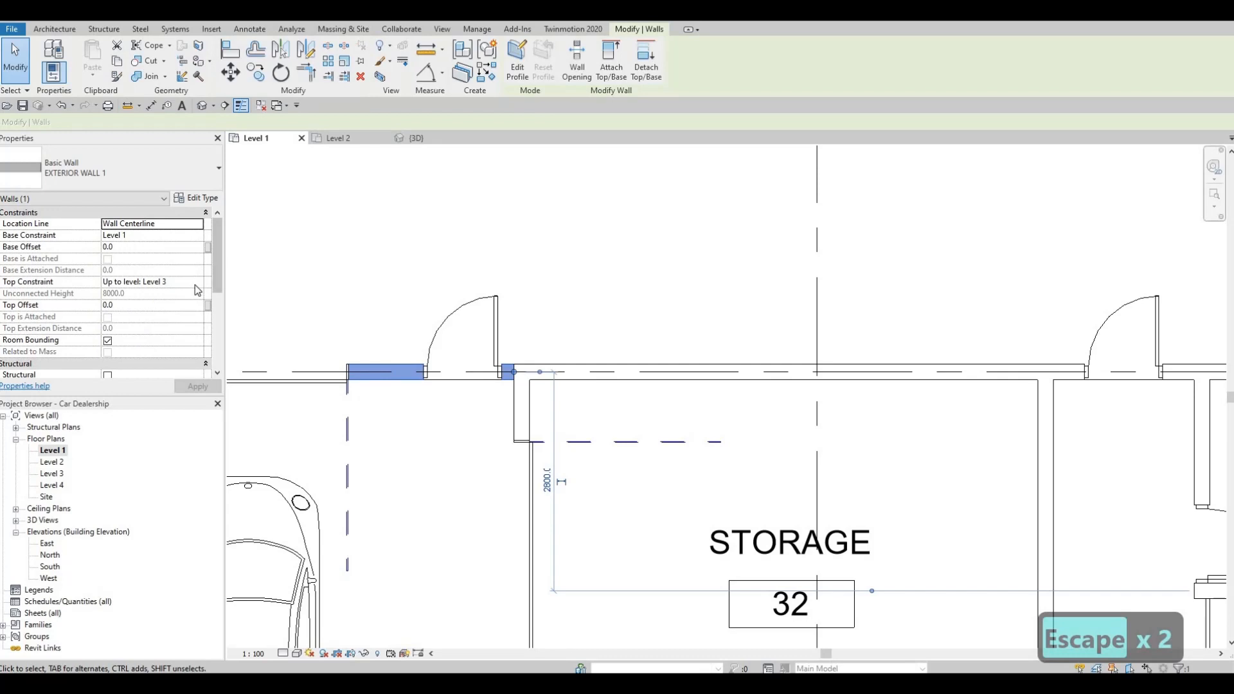
Set the top constraint of the split exterior wall segment along the garage bay to Up to level: Level 2.
{"action": "left_click", "coordinate": [194, 283]}
{"action": "left_click", "coordinate": [198, 282]}
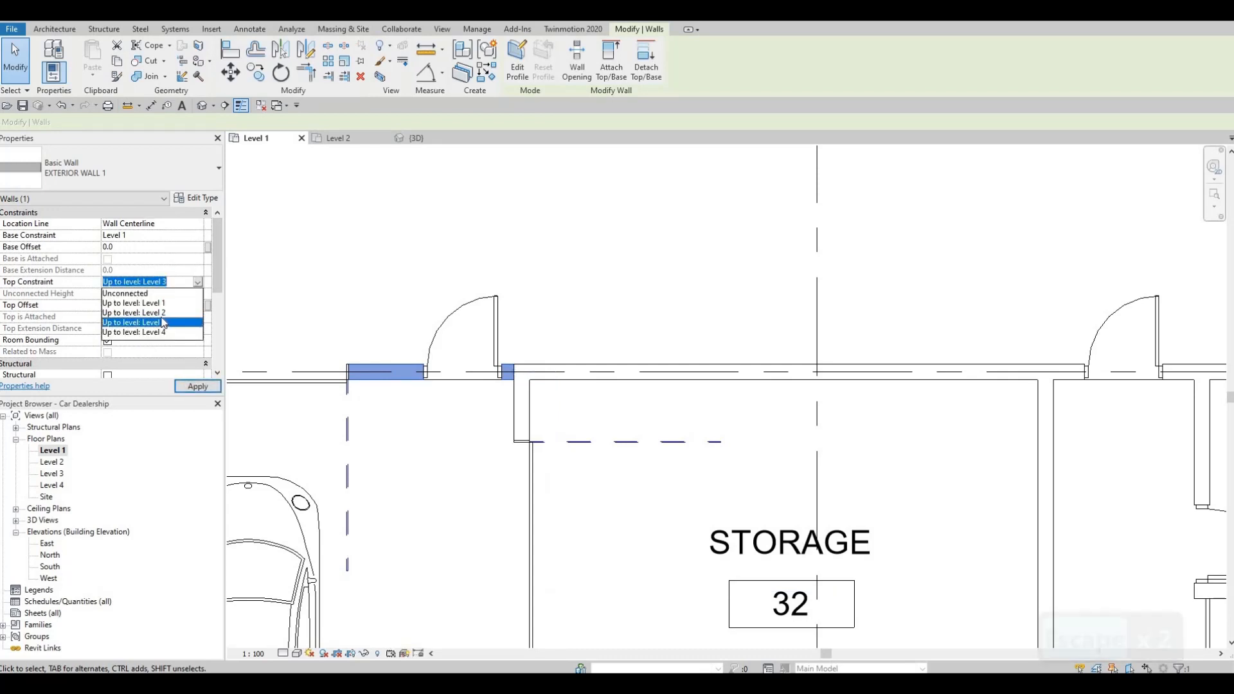
{"action": "left_click", "coordinate": [152, 313]}
{"action": "left_click", "coordinate": [199, 388]}
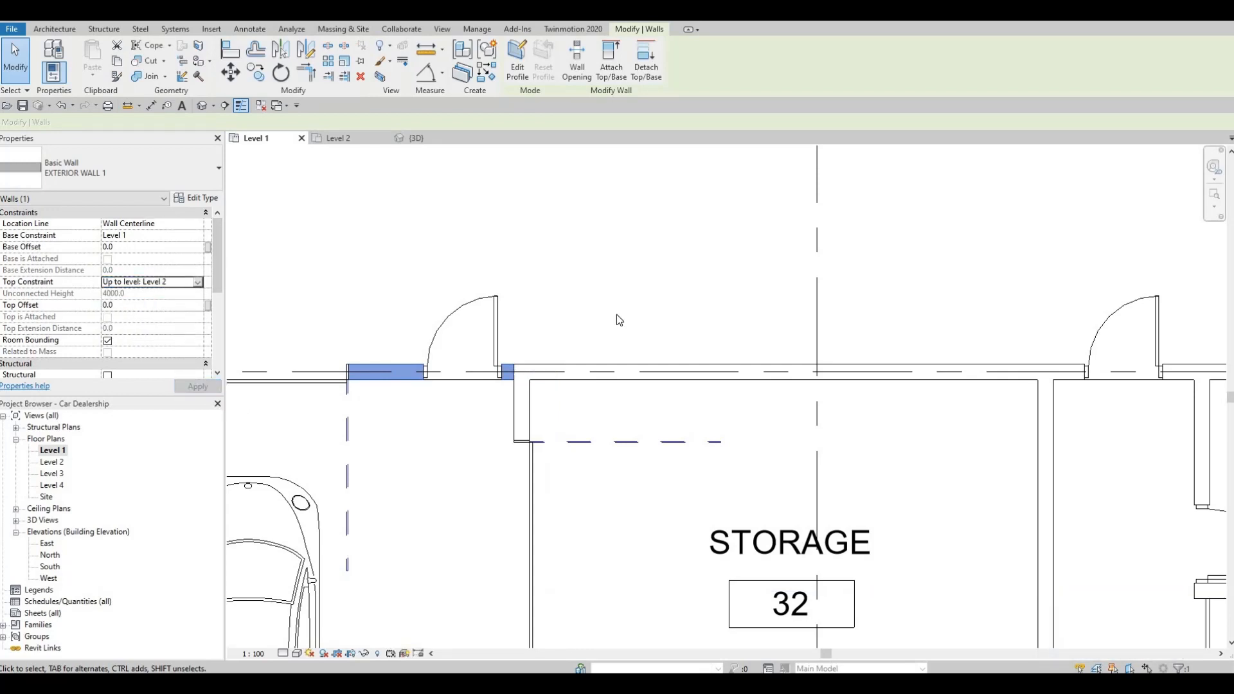
{"action": "key", "text": "Escape"}
{"action": "middle_click_drag", "start_coordinate": [301, 152], "coordinate": [331, 130]}
{"action": "scroll", "coordinate": [330, 130], "scroll_direction": "down", "scroll_amount": 1}
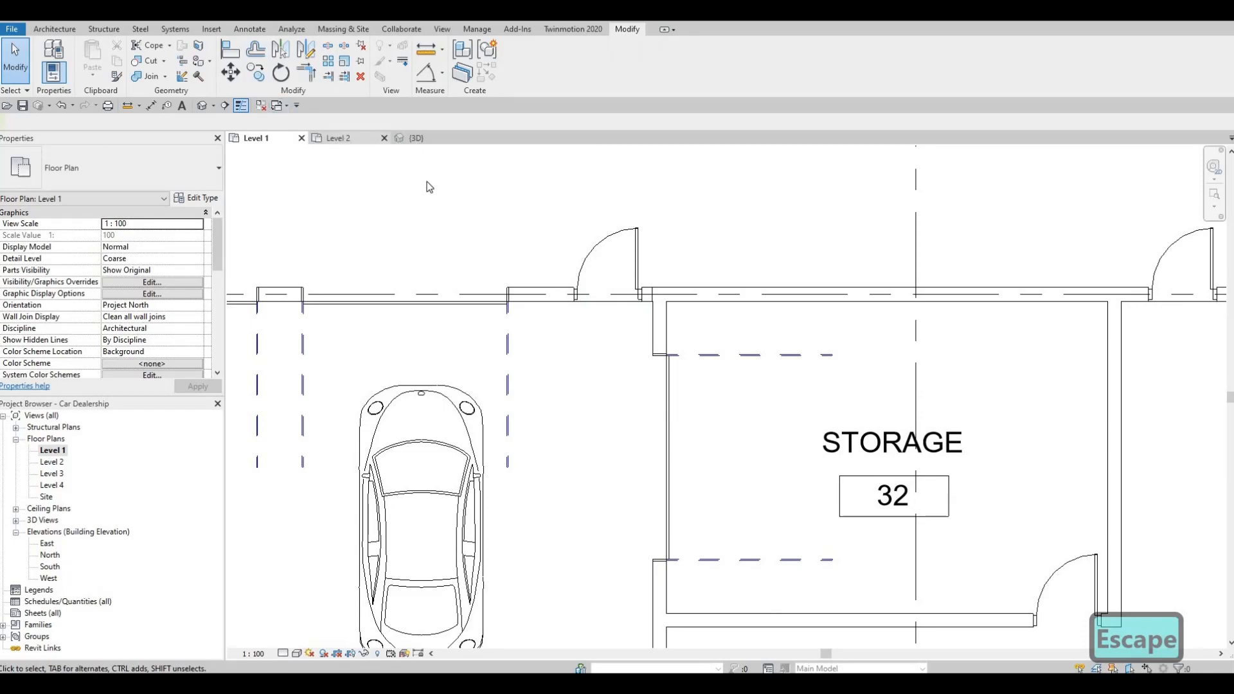
Examine the wall heights around the middle garage bay and the rest of the building in 3D.
{"action": "left_click", "coordinate": [416, 138]}
{"action": "scroll", "coordinate": [397, 297], "scroll_direction": "up", "scroll_amount": 4}
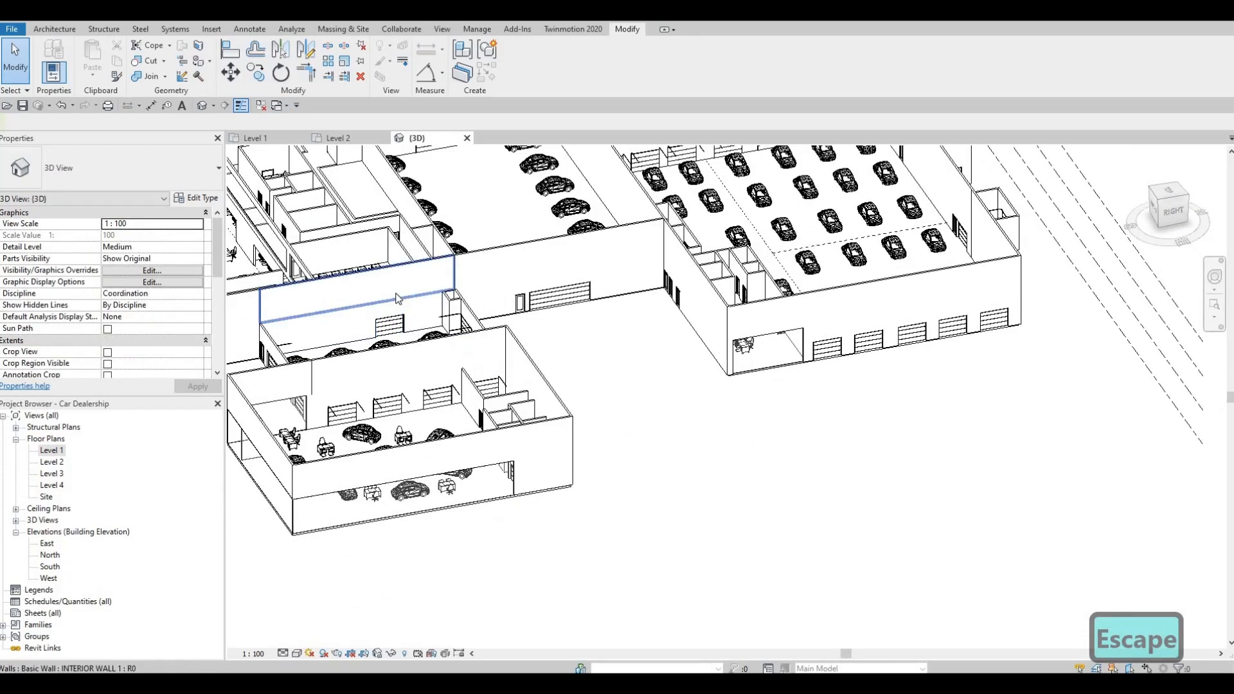
{"action": "middle_click_drag", "start_coordinate": [396, 298], "coordinate": [531, 379], "text": "shift"}
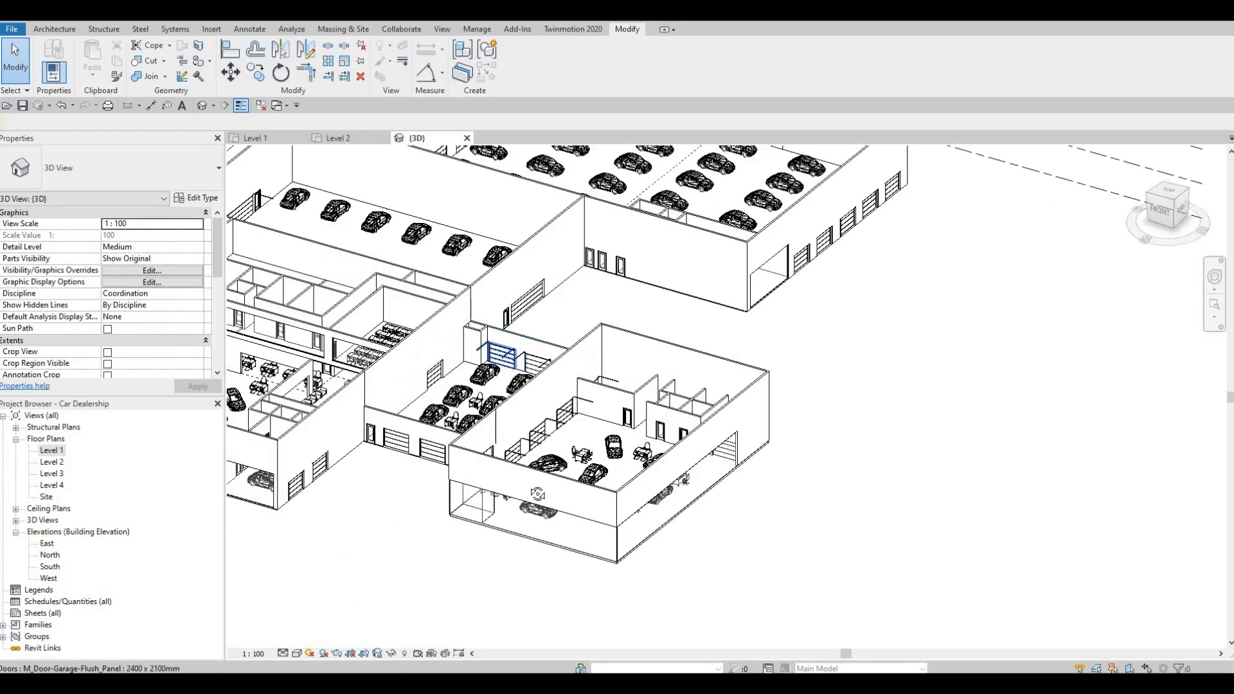
{"action": "middle_click_drag", "start_coordinate": [538, 494], "coordinate": [235, 474], "text": "shift"}
{"action": "middle_click_drag", "start_coordinate": [634, 446], "coordinate": [623, 297]}
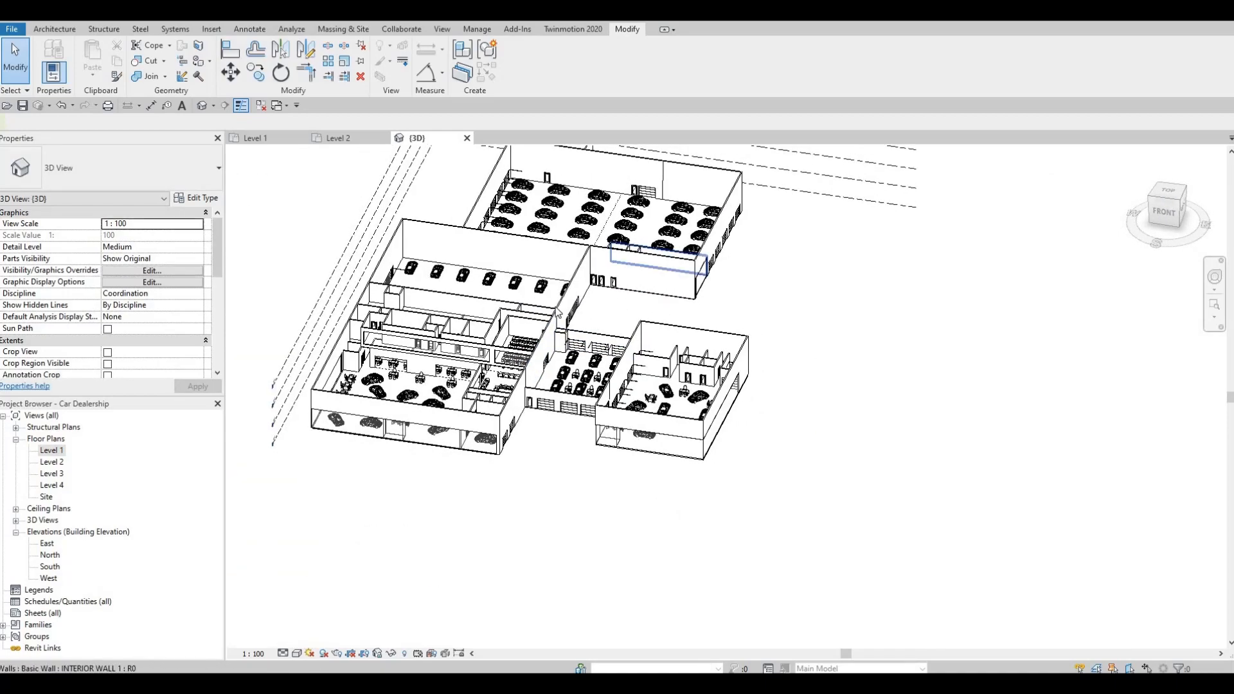
{"action": "scroll", "coordinate": [668, 258], "scroll_direction": "up", "scroll_amount": 3}
{"action": "middle_click_drag", "start_coordinate": [711, 431], "coordinate": [765, 421]}
{"action": "scroll", "coordinate": [939, 419], "scroll_direction": "down", "scroll_amount": 2}
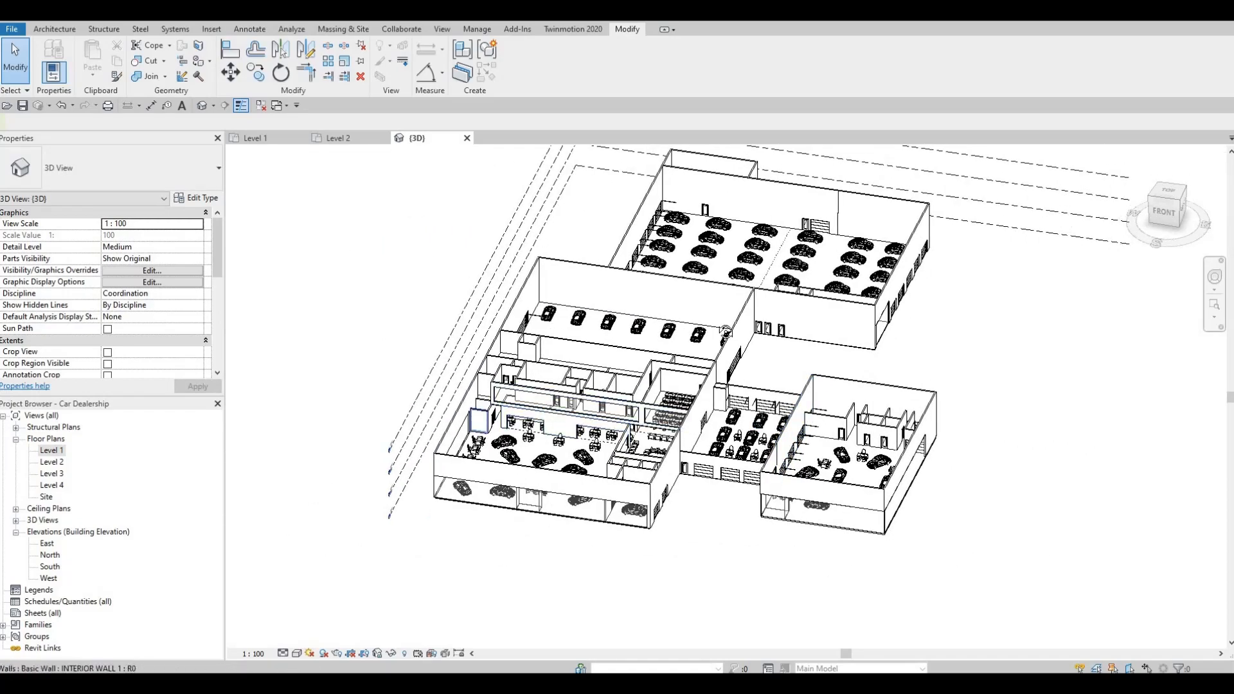
{"action": "middle_click_drag", "start_coordinate": [739, 328], "coordinate": [691, 467], "text": "shift"}
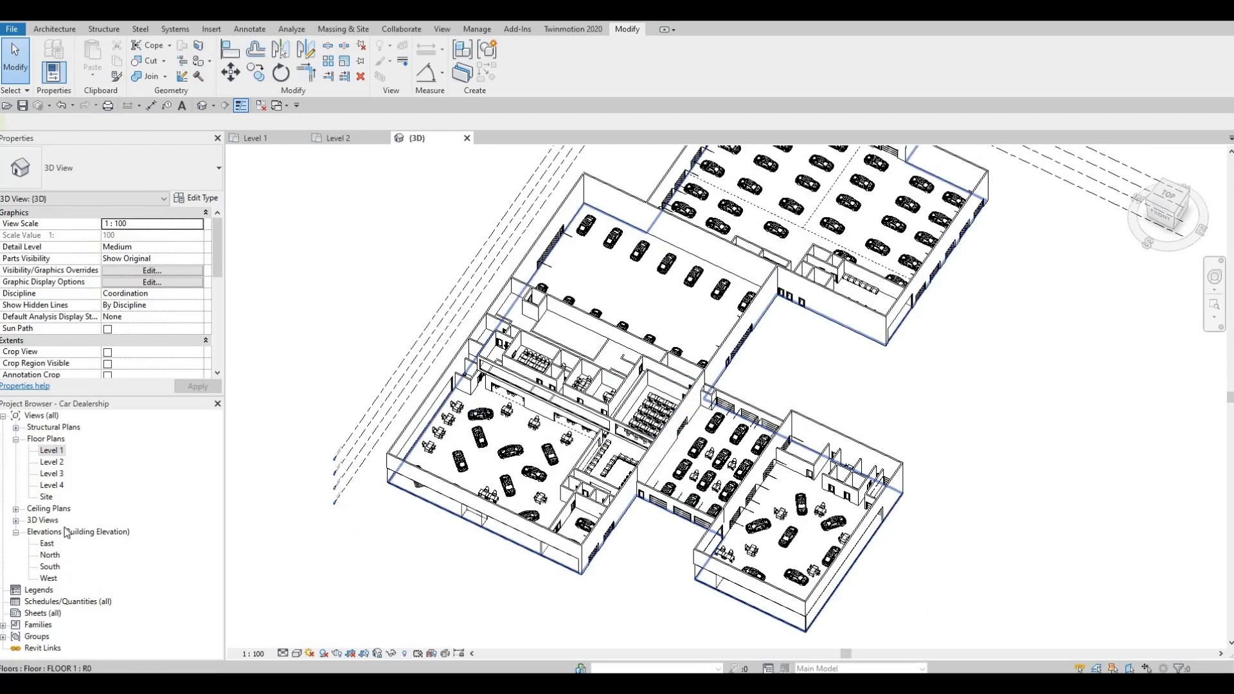
Start a roof by footprint on the Level 2 floor plan with Defines slope turned off.
{"action": "double_click", "coordinate": [53, 462]}
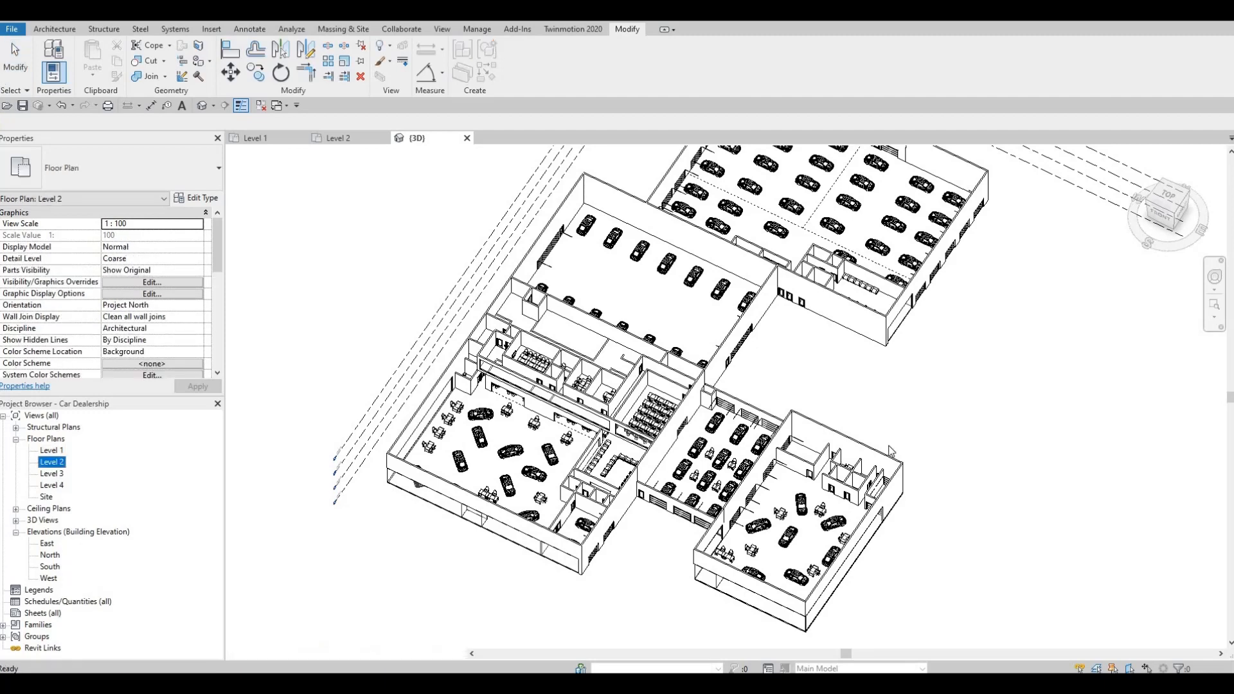
{"action": "scroll", "coordinate": [703, 473], "scroll_direction": "down", "scroll_amount": 4}
{"action": "middle_click_drag", "start_coordinate": [830, 462], "coordinate": [575, 462]}
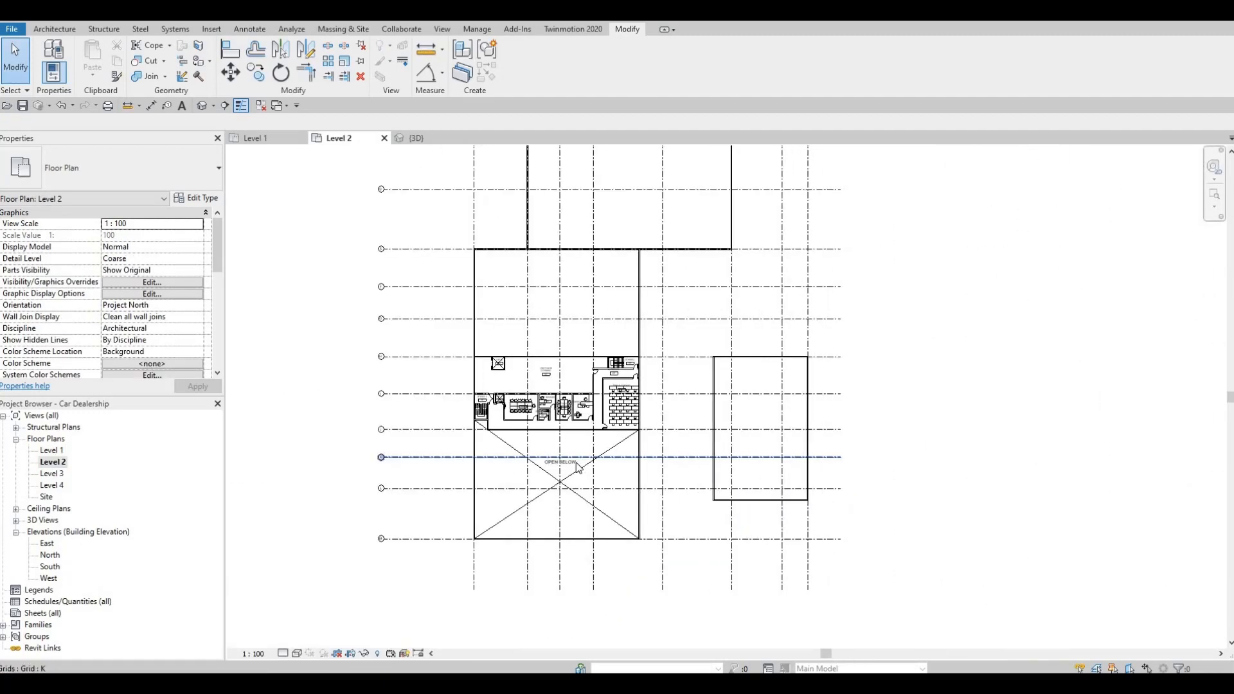
{"action": "scroll", "coordinate": [575, 461], "scroll_direction": "up", "scroll_amount": 2}
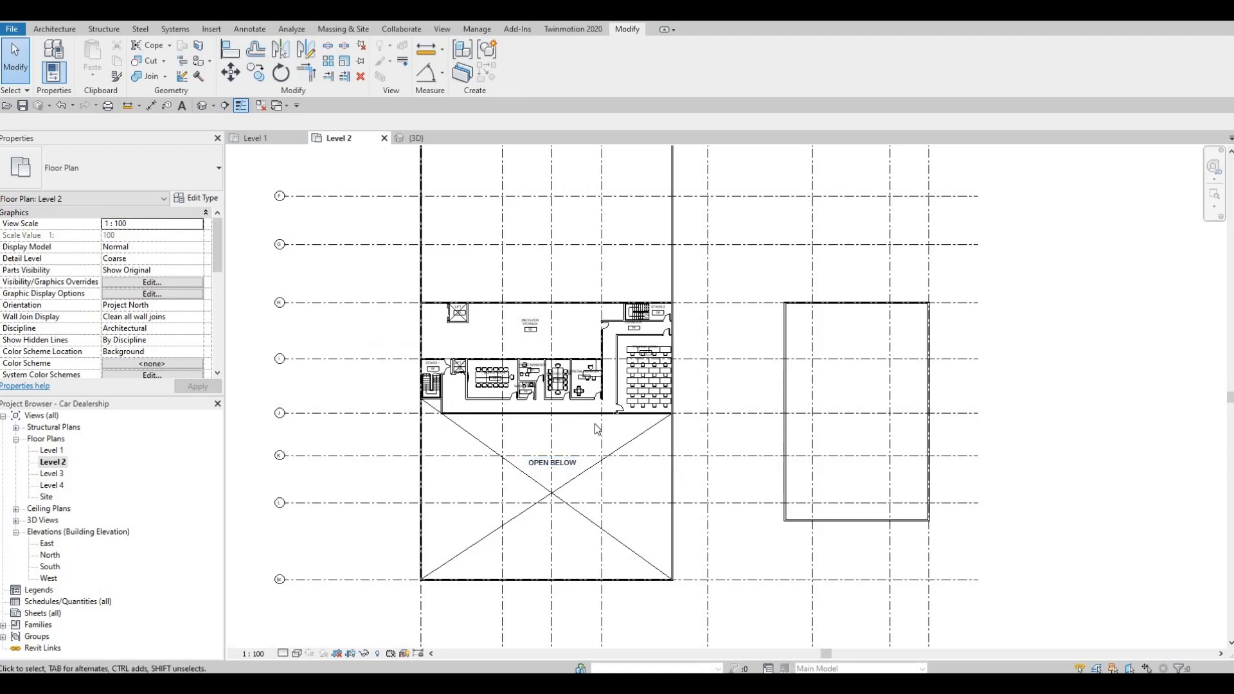
{"action": "left_click", "coordinate": [51, 29]}
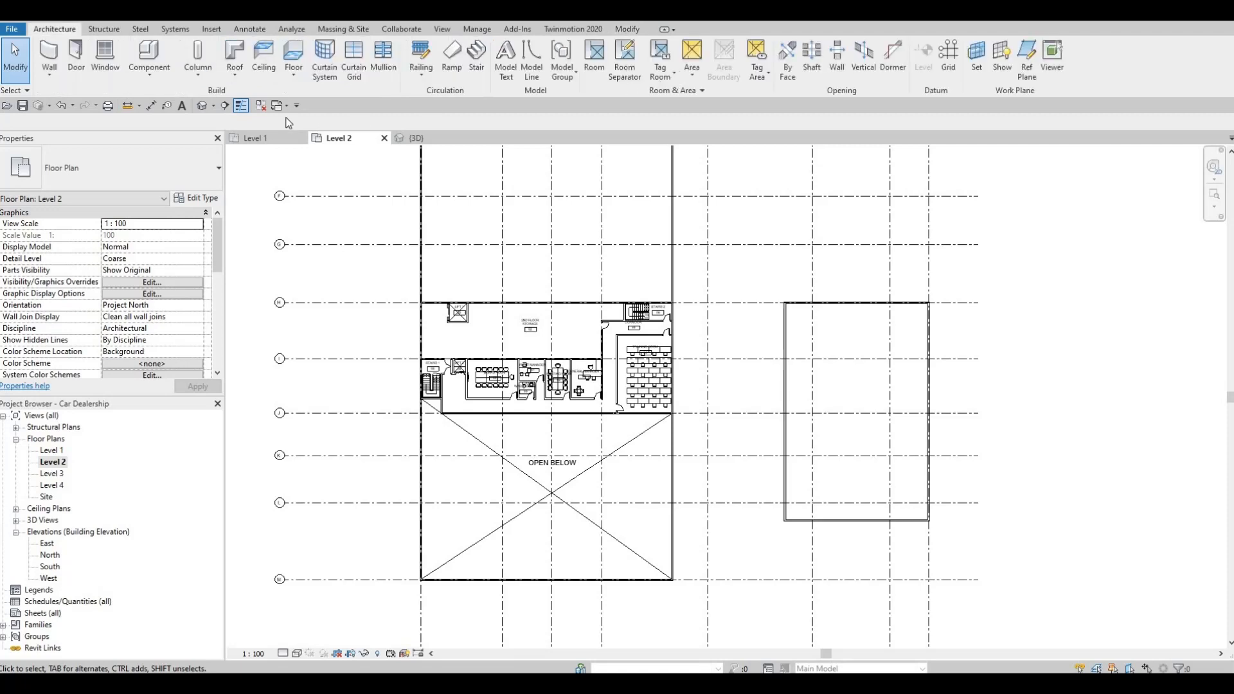
{"action": "left_click", "coordinate": [236, 58]}
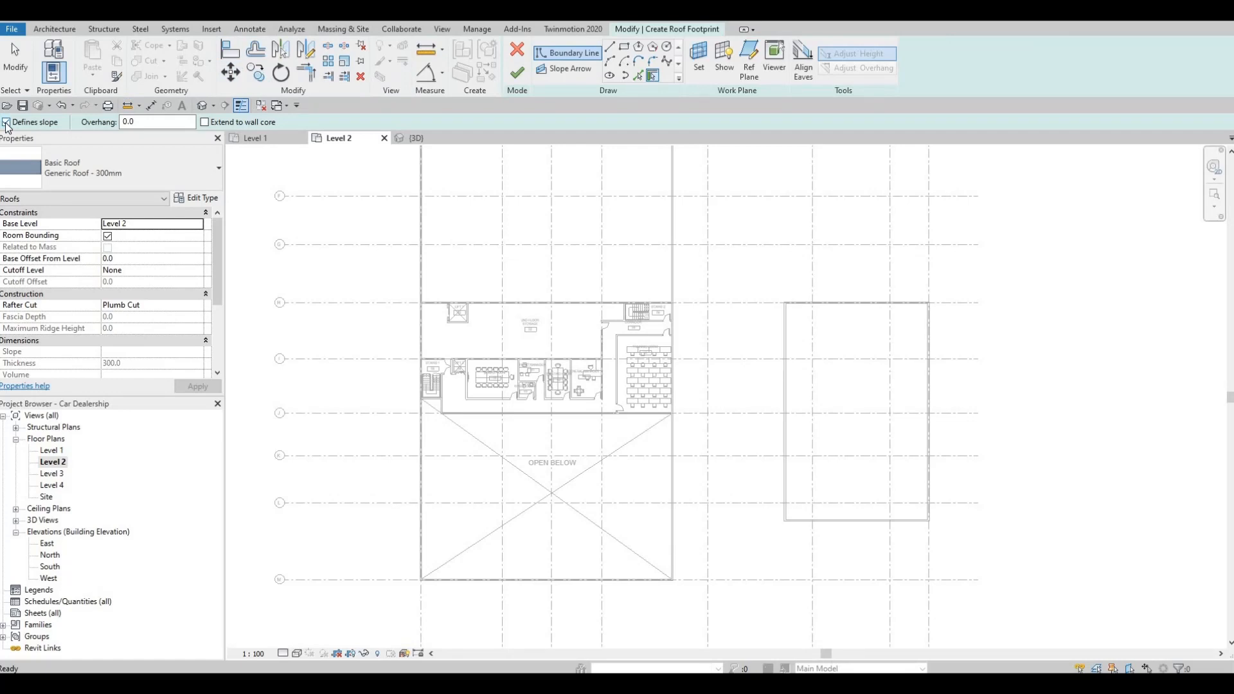
Duplicate the Generic Roof - 300mm type and name the copy ROOF 1.
{"action": "left_click", "coordinate": [210, 198]}
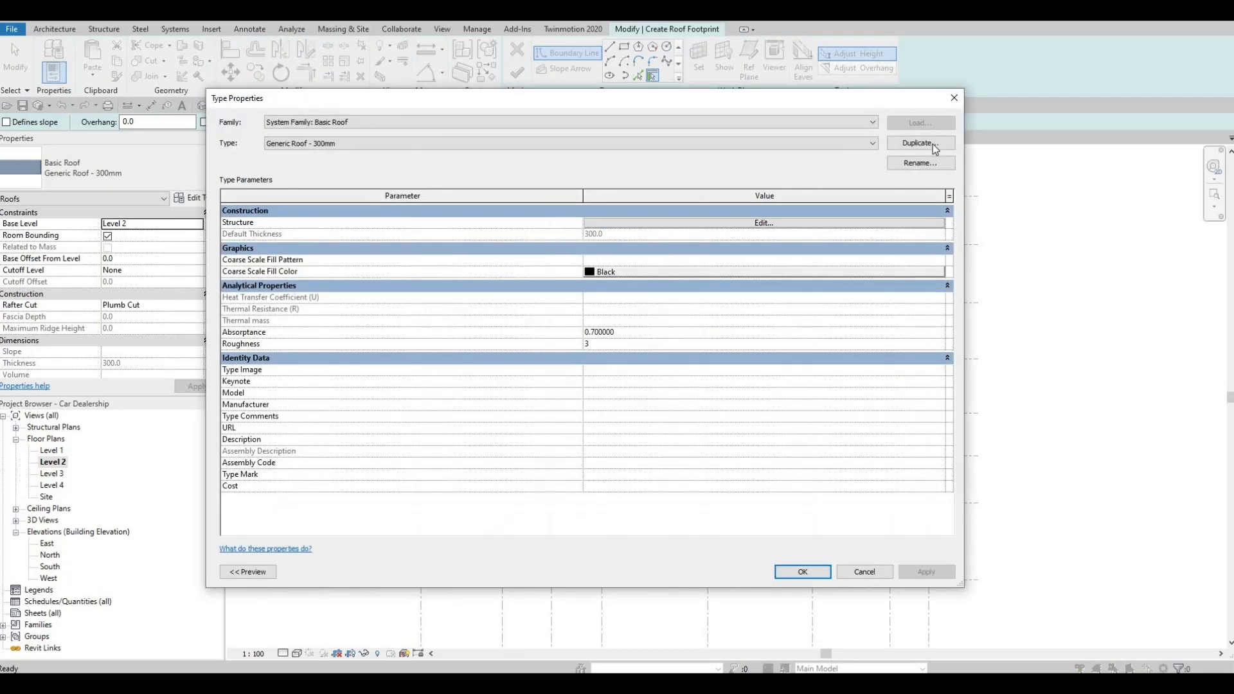
{"action": "left_click", "coordinate": [934, 144]}
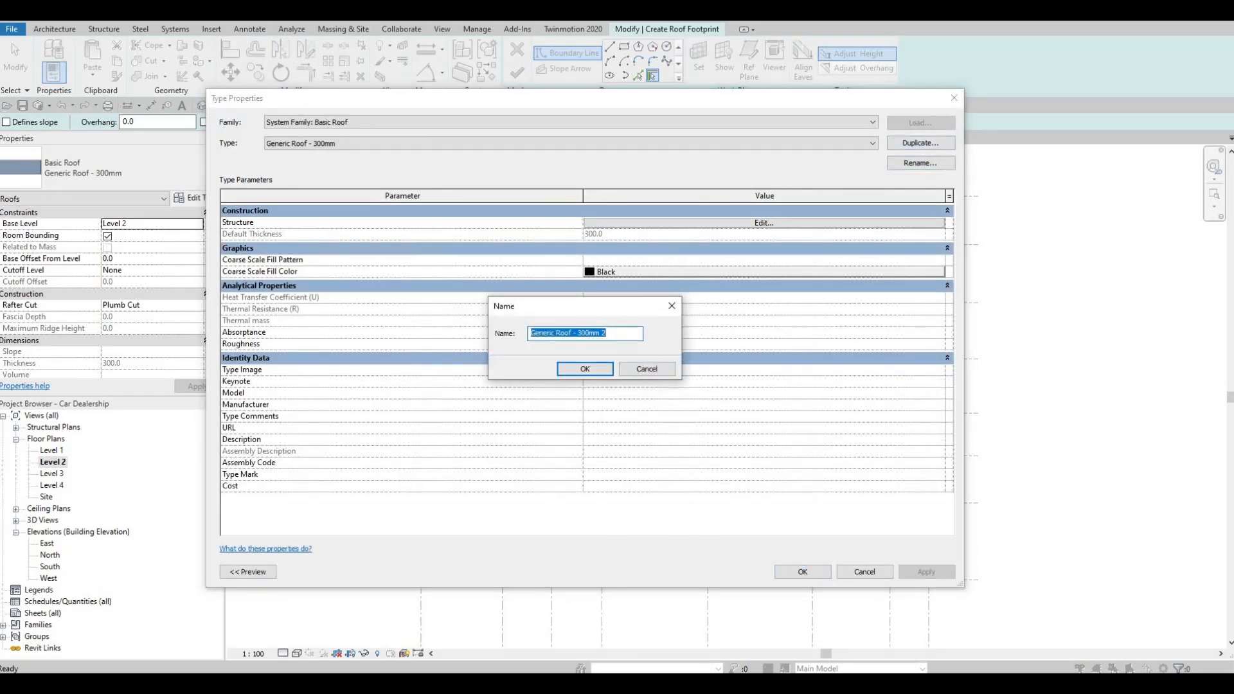
{"action": "type", "text": "ROO 1"}
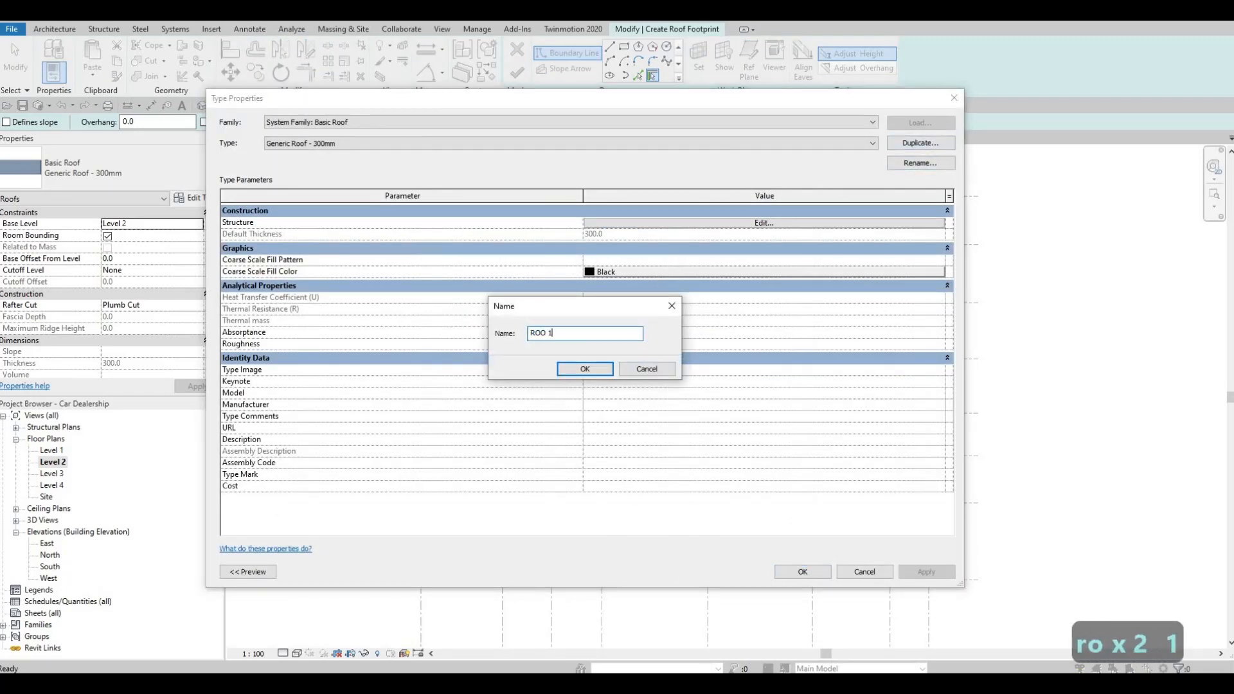
{"action": "key", "text": "BackSpace"}
{"action": "key", "text": "BackSpace"}
{"action": "type", "text": "R"}
{"action": "key", "text": "BackSpace"}
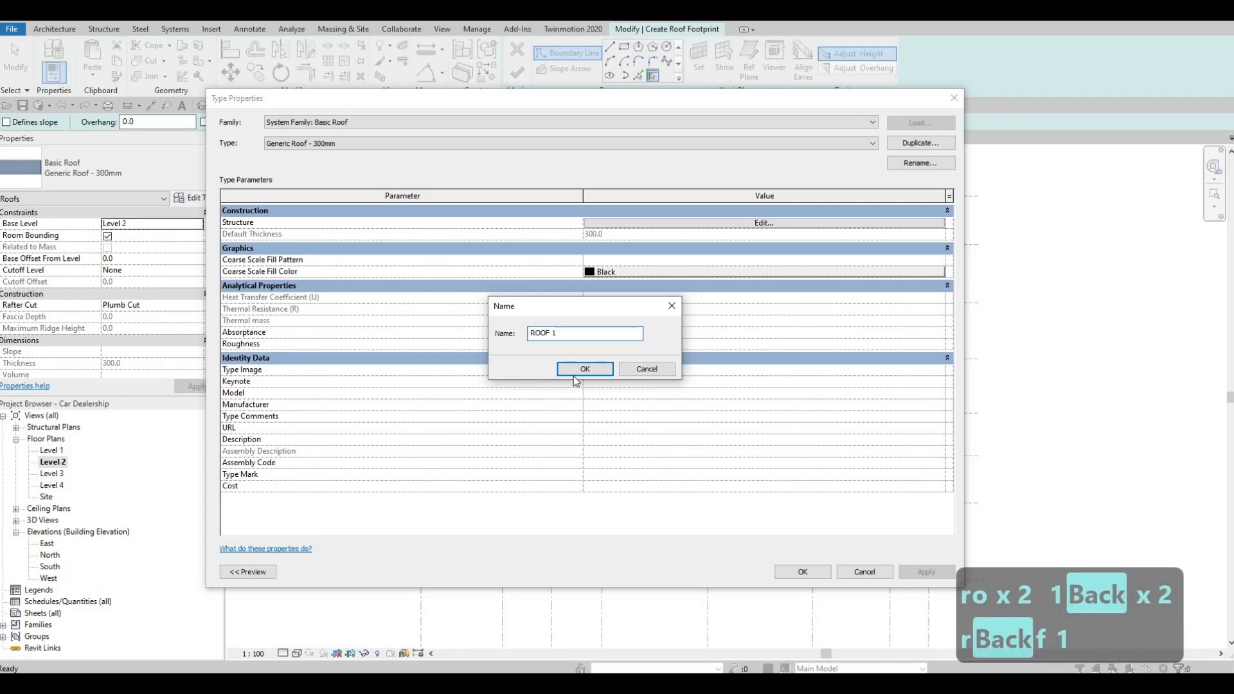
{"action": "key", "text": "Return"}
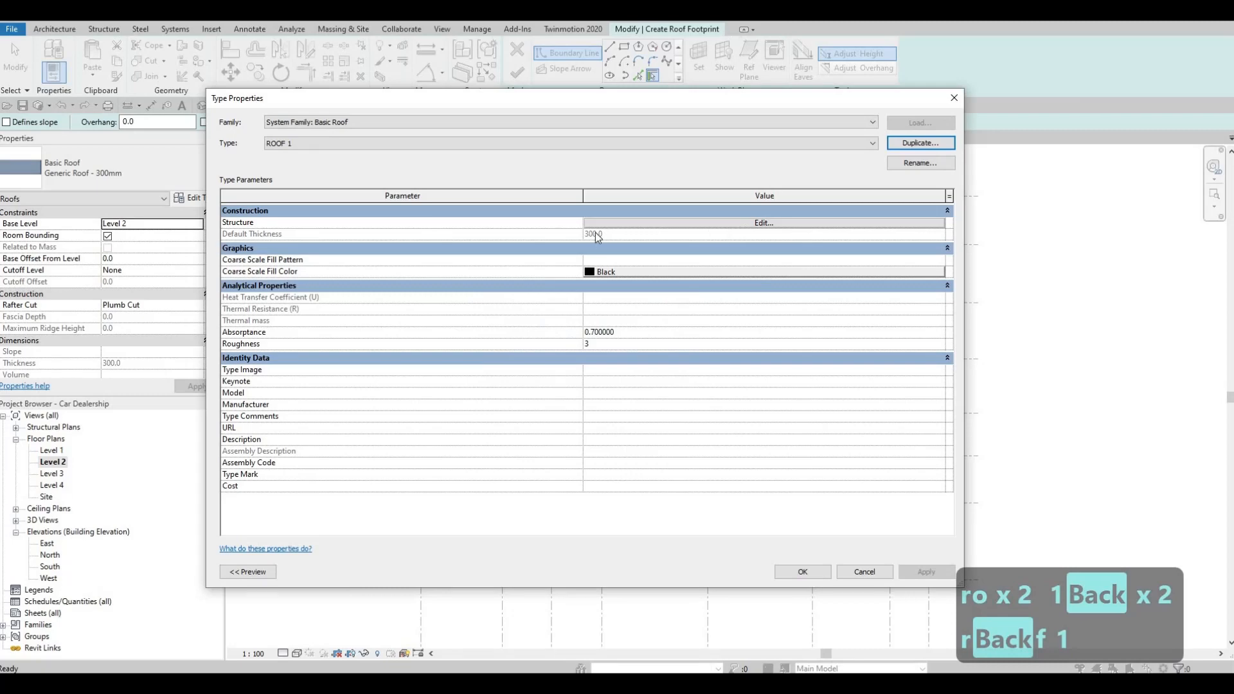
Set the thickness of the structure layer in the ROOF 1 assembly to 200 mm.
{"action": "left_click", "coordinate": [615, 223]}
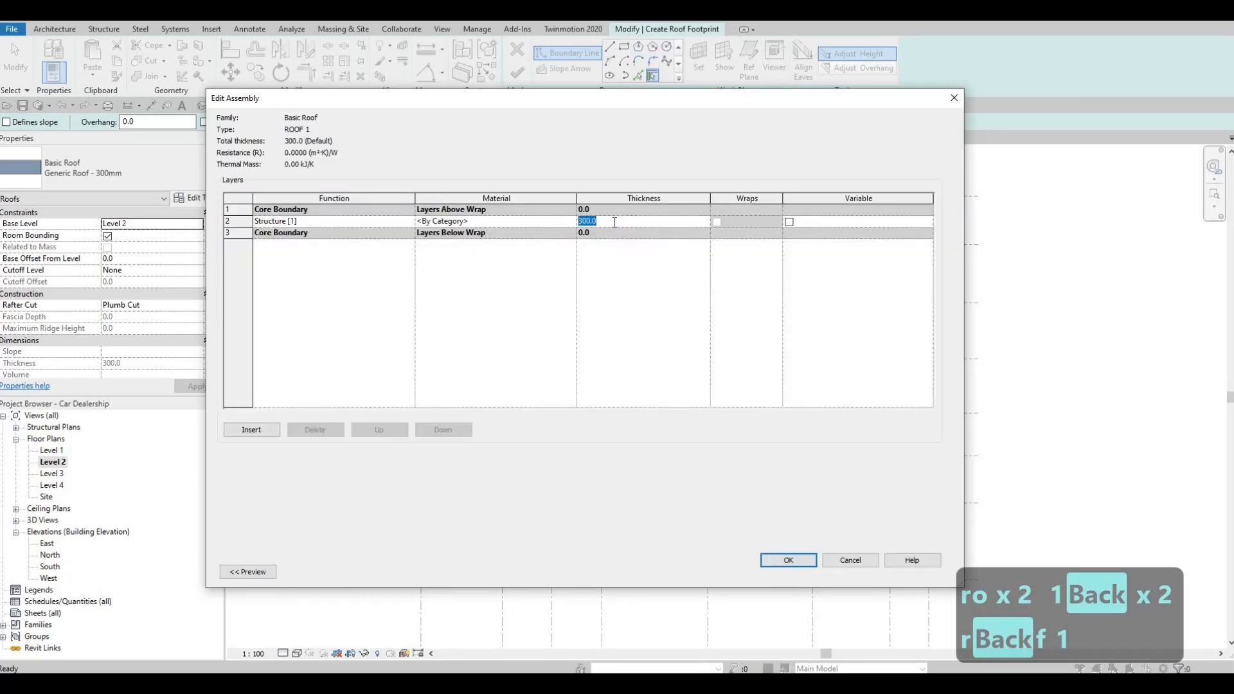
{"action": "type", "text": "200"}
{"action": "key", "text": "Return"}
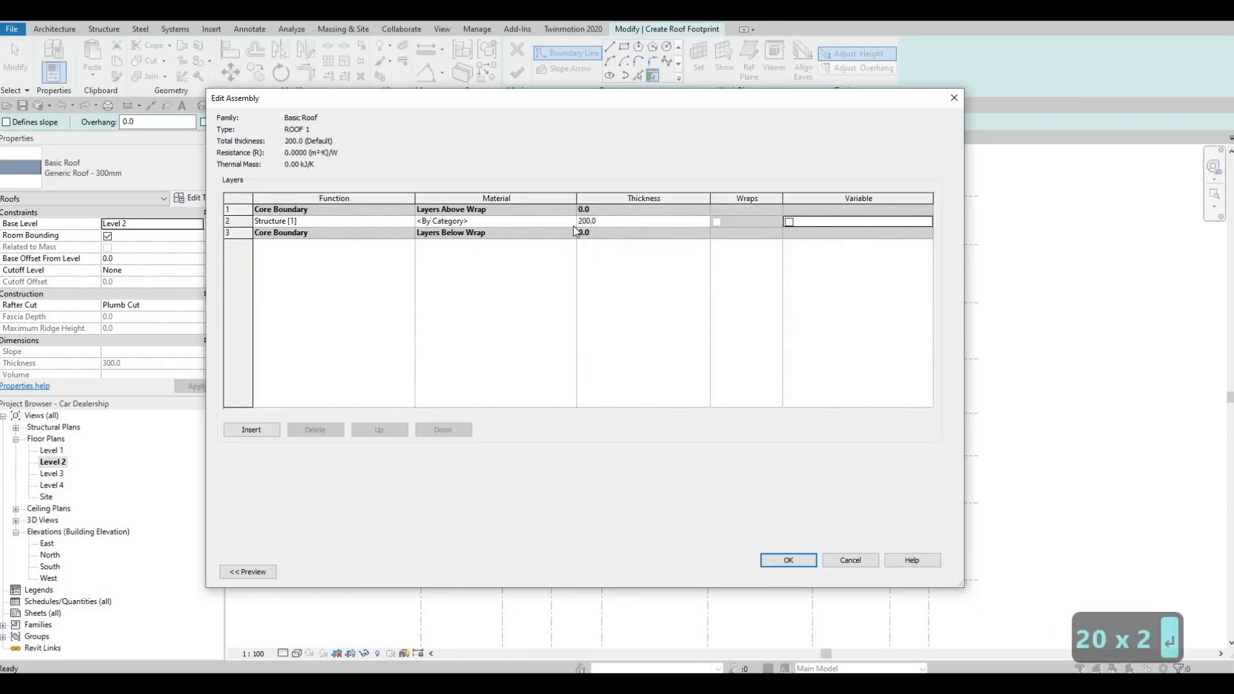
Assign the Asphalt Shingle material to the structure layer of ROOF 1 and accept the assembly and type settings.
{"action": "left_click", "coordinate": [574, 223]}
{"action": "left_click", "coordinate": [571, 222]}
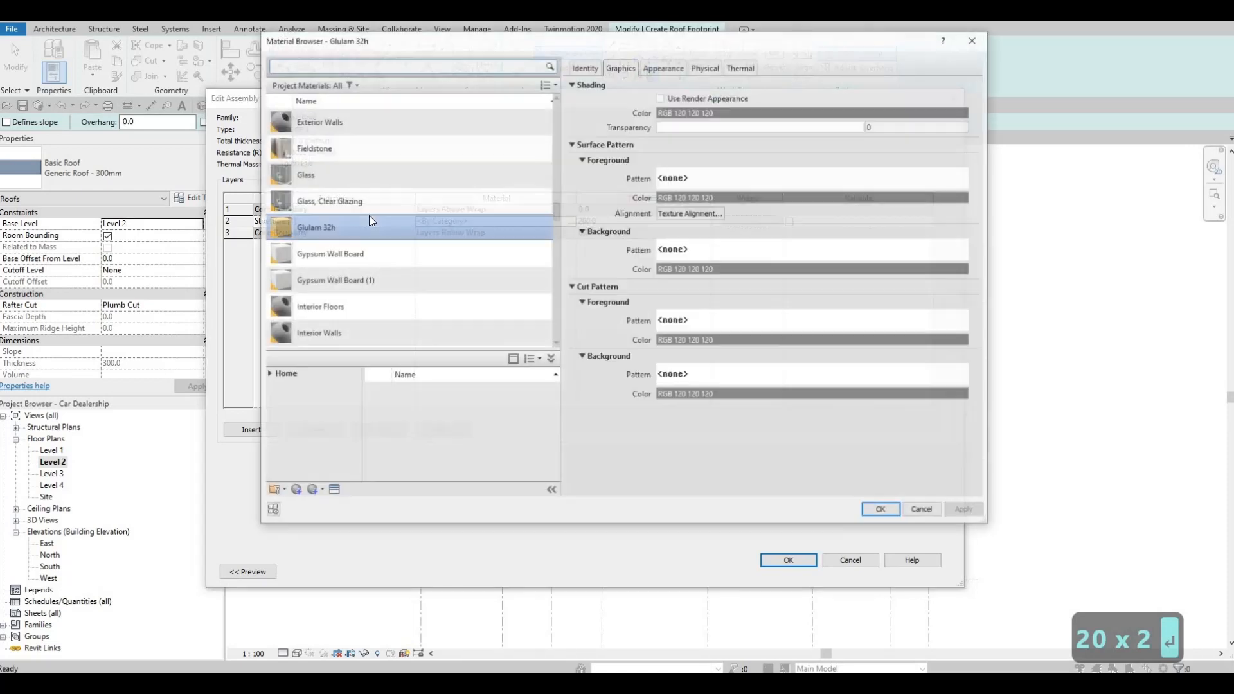
{"action": "left_click", "coordinate": [352, 64]}
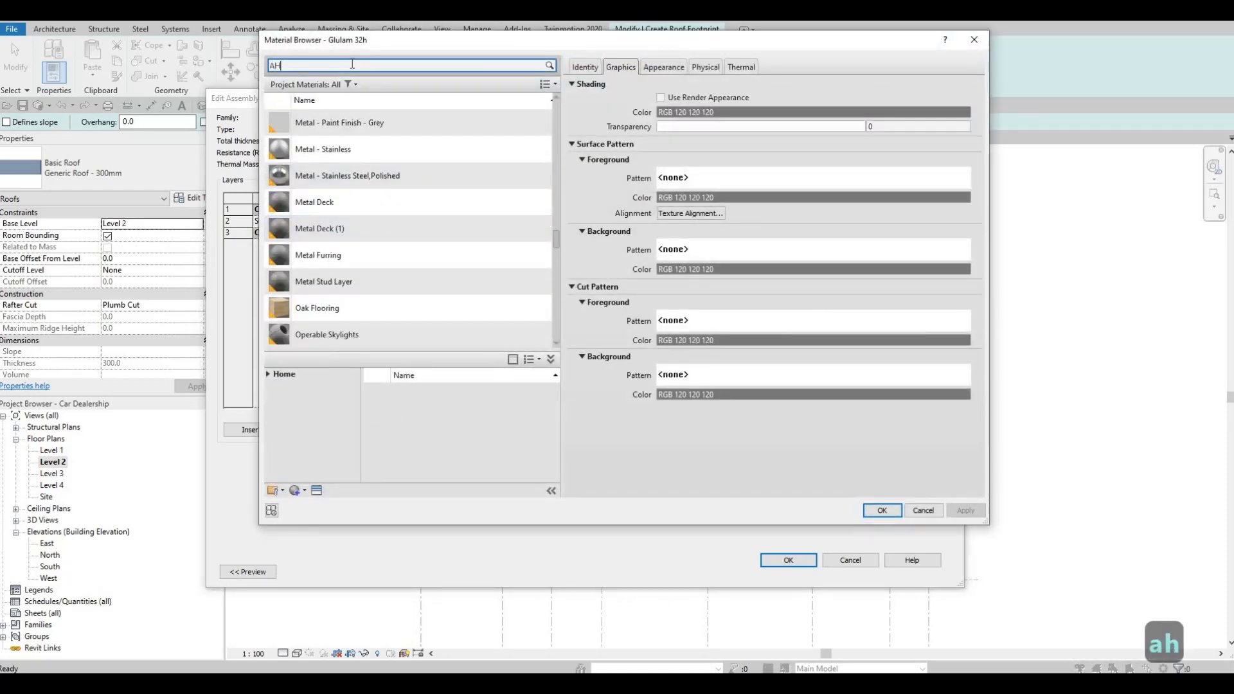
{"action": "type", "text": "shp"}
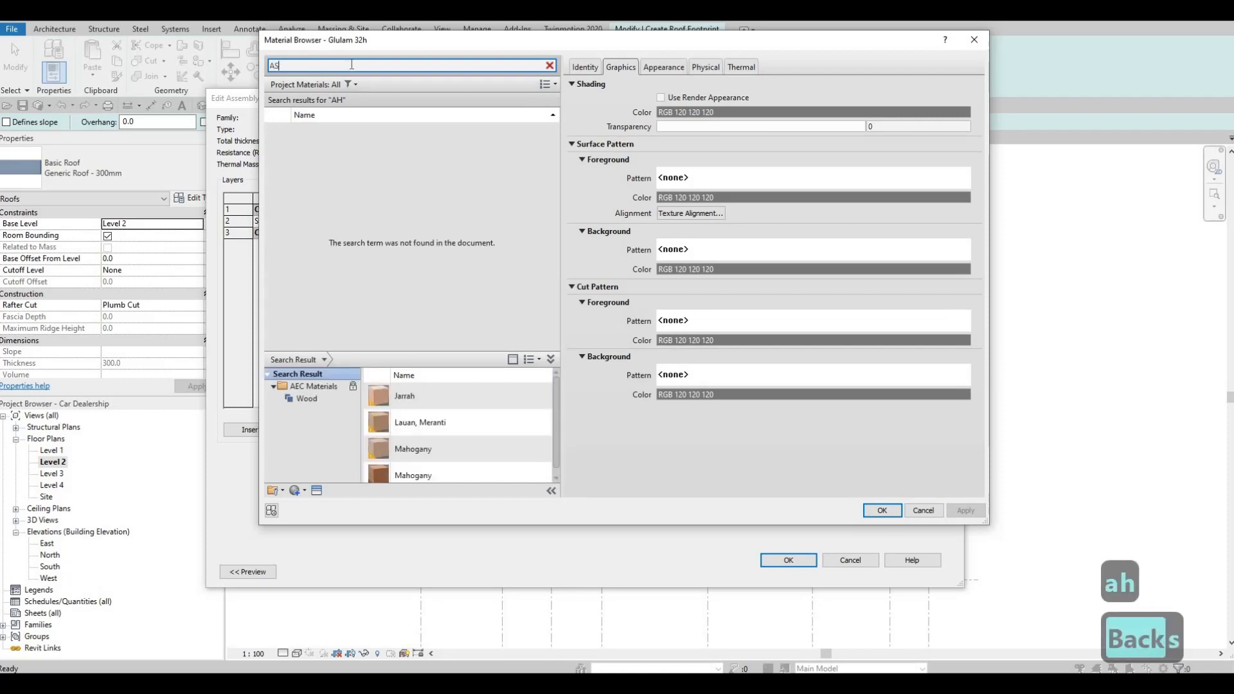
{"action": "key", "text": "BackSpace"}
{"action": "key", "text": "BackSpace"}
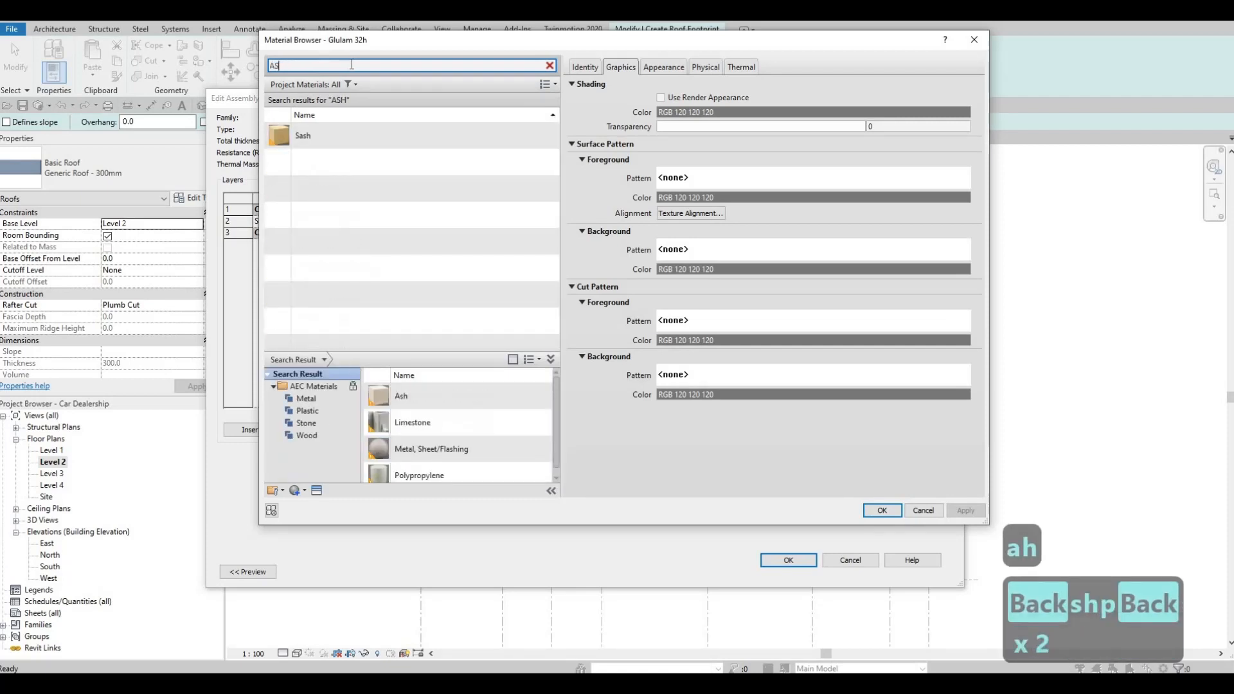
{"action": "type", "text": "p"}
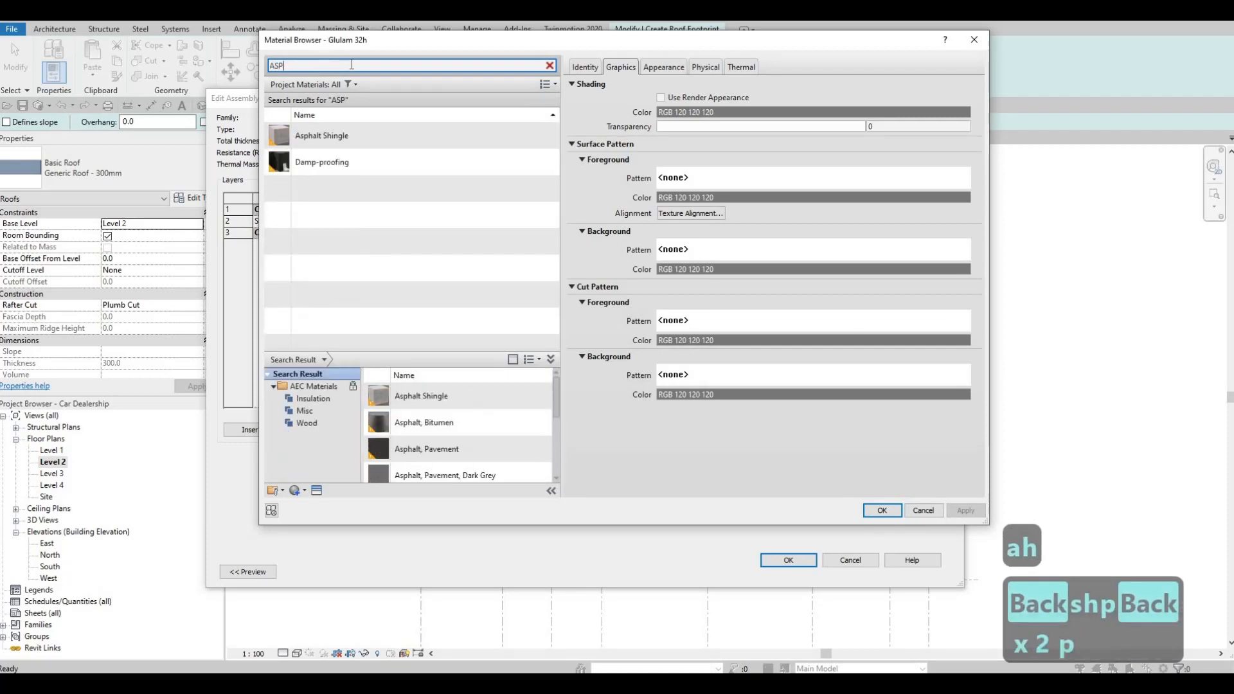
{"action": "left_click", "coordinate": [440, 134]}
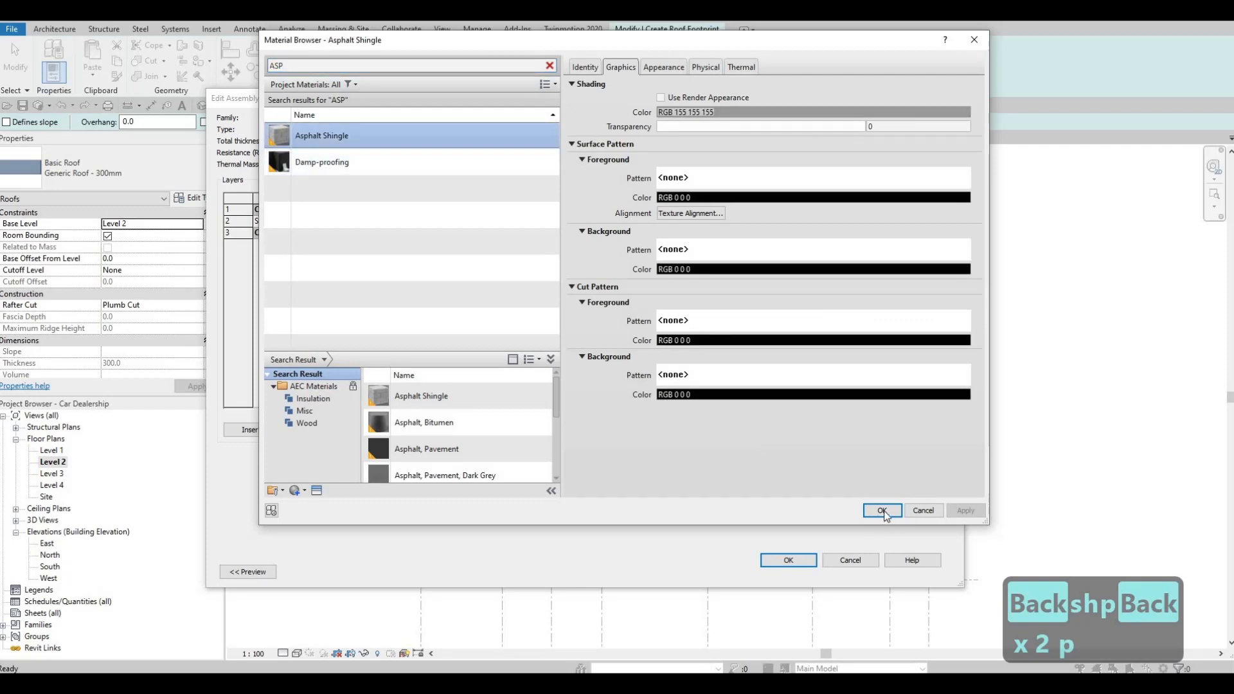
{"action": "key", "text": "Return"}
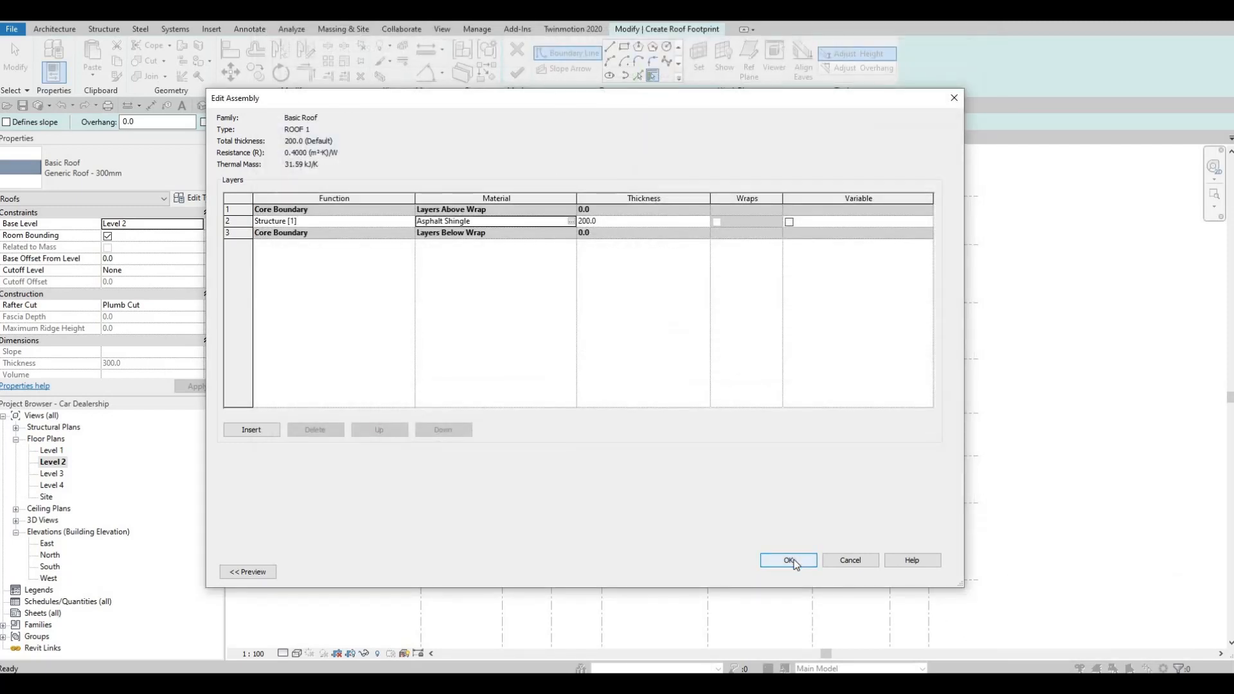
{"action": "left_click", "coordinate": [781, 562]}
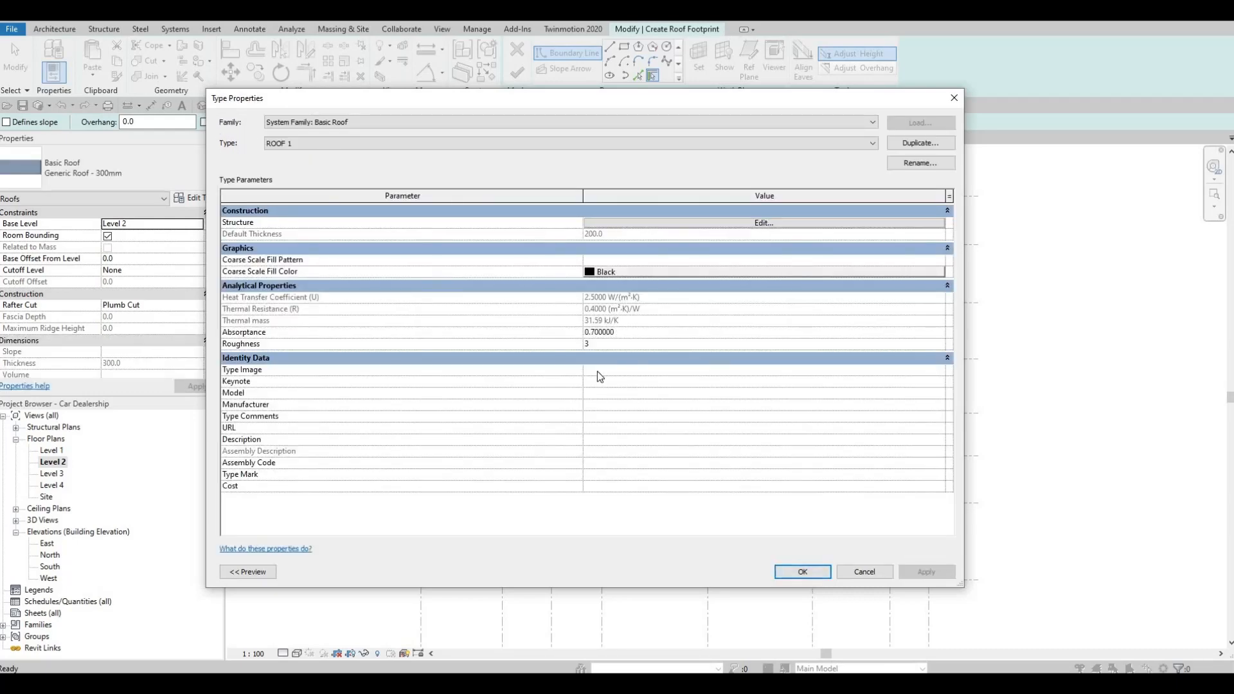
{"action": "key", "text": "Return"}
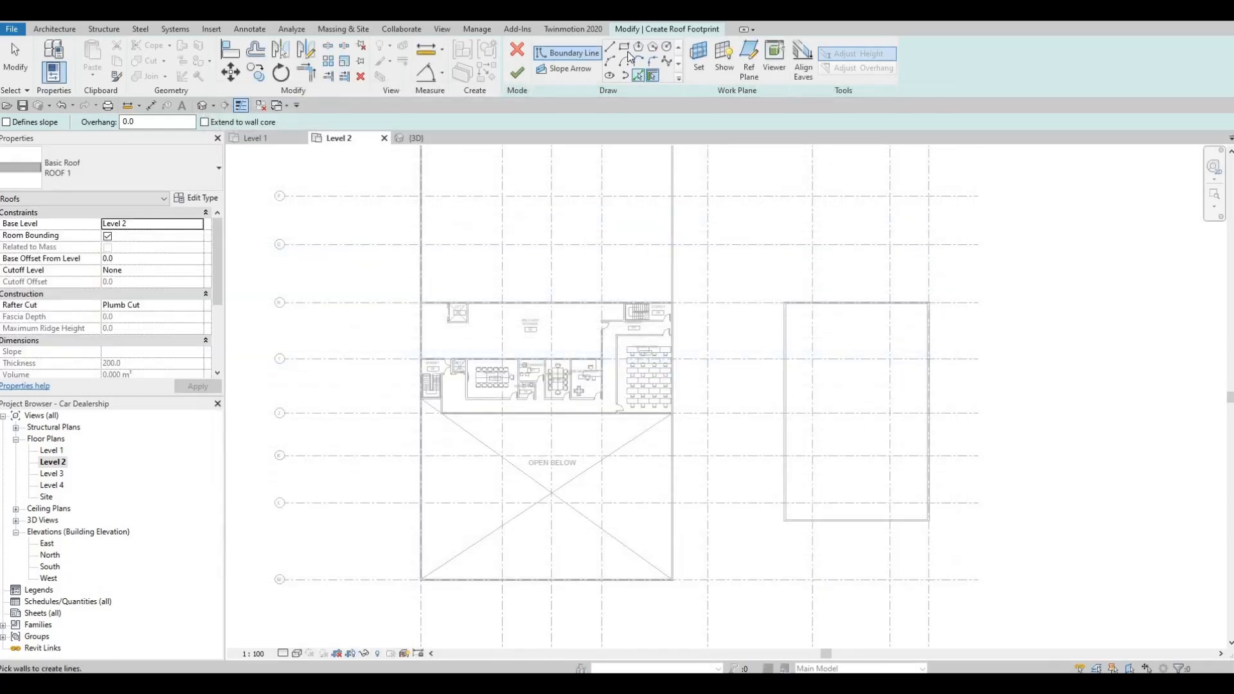
Sketch a rectangular roof boundary along the inner wall faces of the detached block east of the main building.
{"action": "left_click", "coordinate": [623, 47]}
{"action": "scroll", "coordinate": [523, 394], "scroll_direction": "up", "scroll_amount": 3}
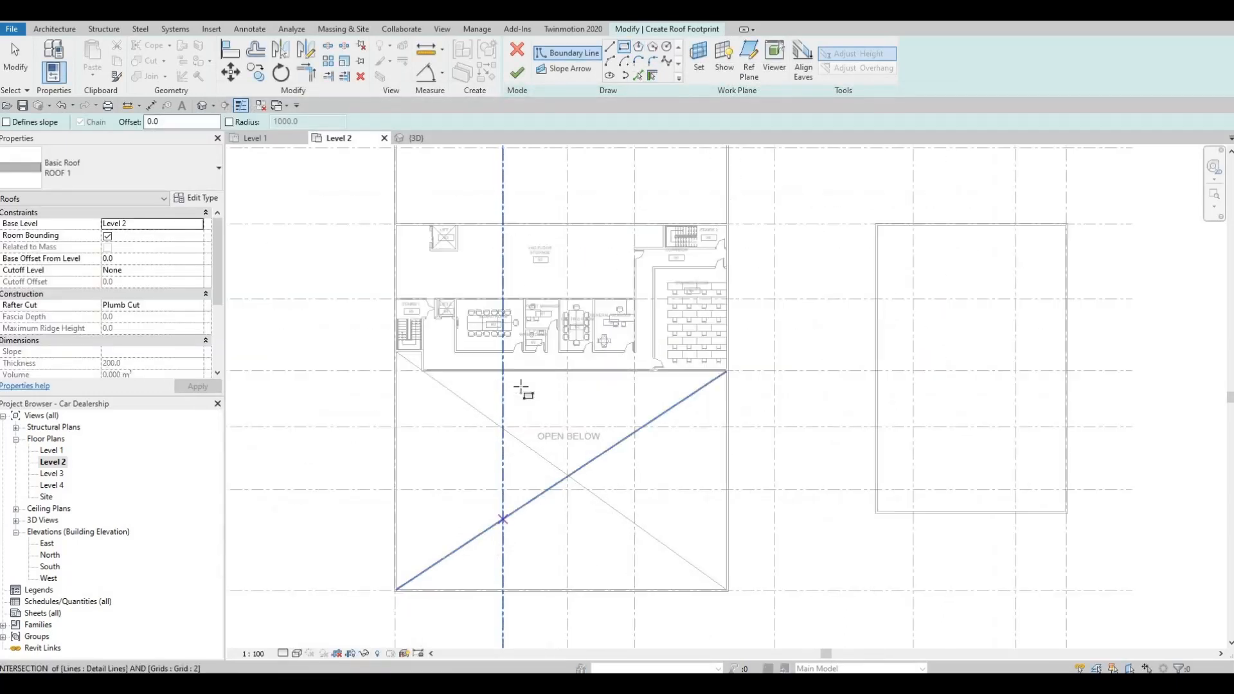
{"action": "scroll", "coordinate": [536, 360], "scroll_direction": "down", "scroll_amount": 1}
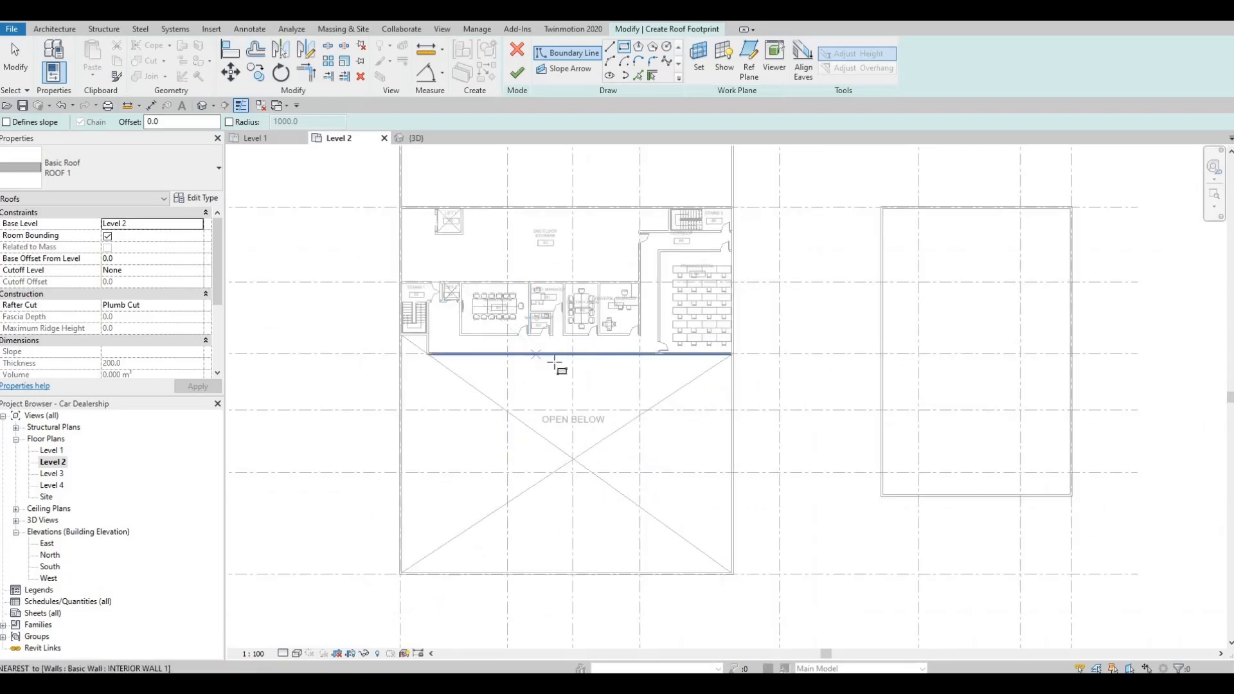
{"action": "scroll", "coordinate": [625, 403], "scroll_direction": "down", "scroll_amount": 4}
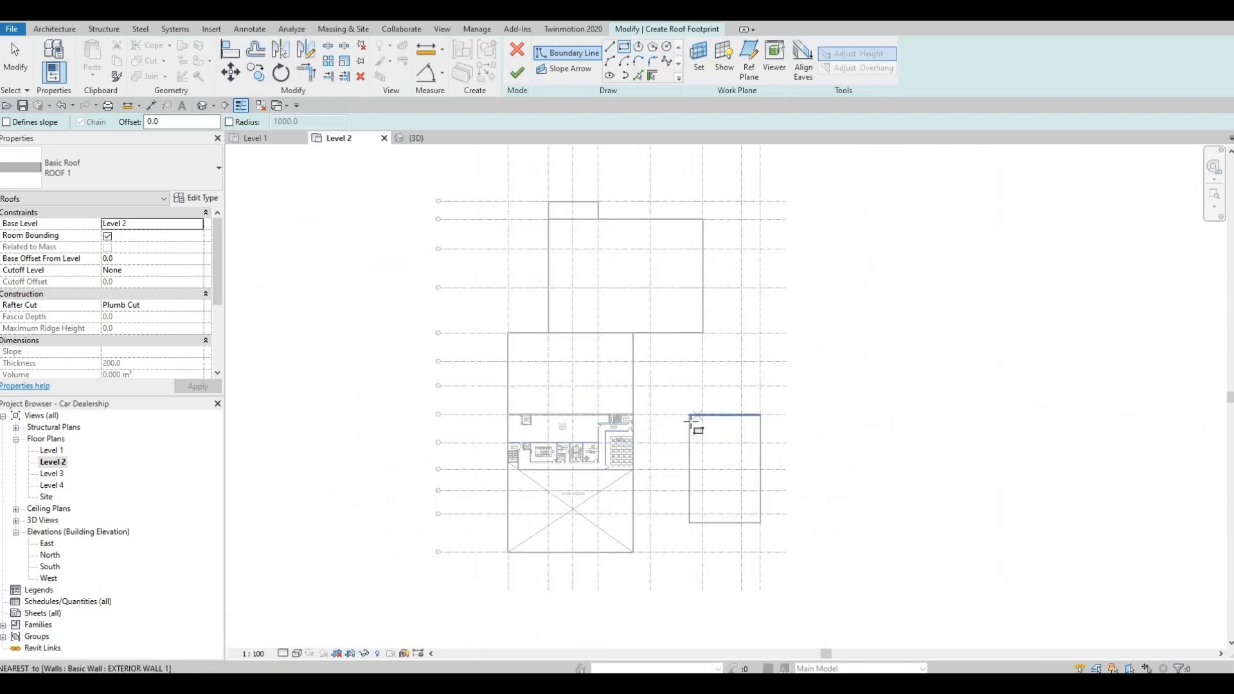
{"action": "scroll", "coordinate": [691, 421], "scroll_direction": "up", "scroll_amount": 5}
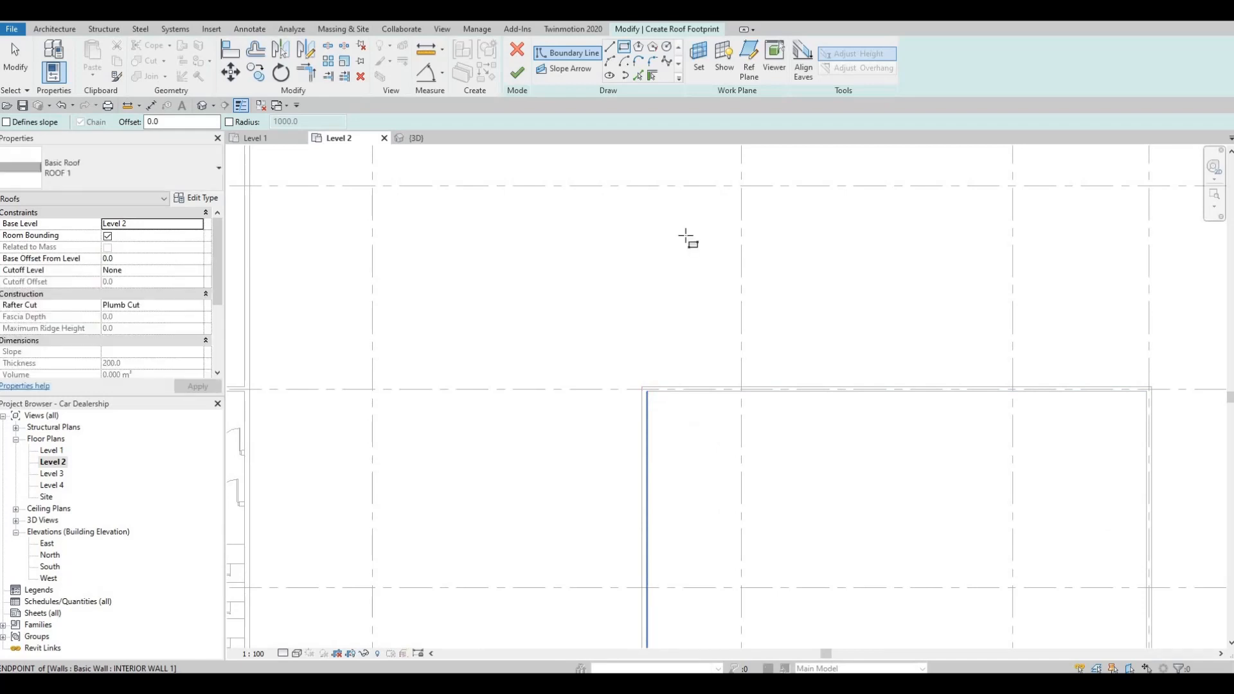
{"action": "left_click", "coordinate": [648, 391]}
{"action": "middle_click_drag", "start_coordinate": [810, 518], "coordinate": [729, 247]}
{"action": "scroll", "coordinate": [729, 247], "scroll_direction": "down", "scroll_amount": 2}
{"action": "middle_click_drag", "start_coordinate": [801, 466], "coordinate": [691, 323]}
{"action": "scroll", "coordinate": [691, 323], "scroll_direction": "down", "scroll_amount": 2}
{"action": "scroll", "coordinate": [842, 528], "scroll_direction": "up", "scroll_amount": 3}
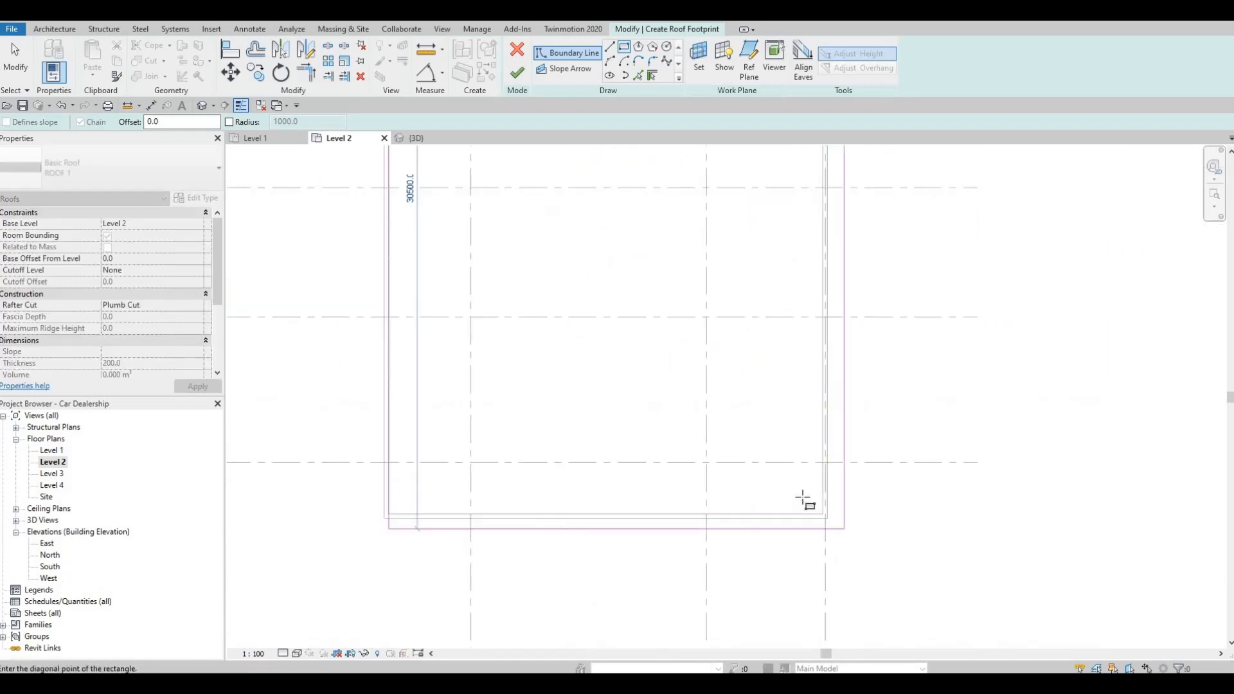
{"action": "scroll", "coordinate": [824, 514], "scroll_direction": "up", "scroll_amount": 2}
{"action": "left_click", "coordinate": [823, 517]}
{"action": "scroll", "coordinate": [781, 419], "scroll_direction": "down", "scroll_amount": 2}
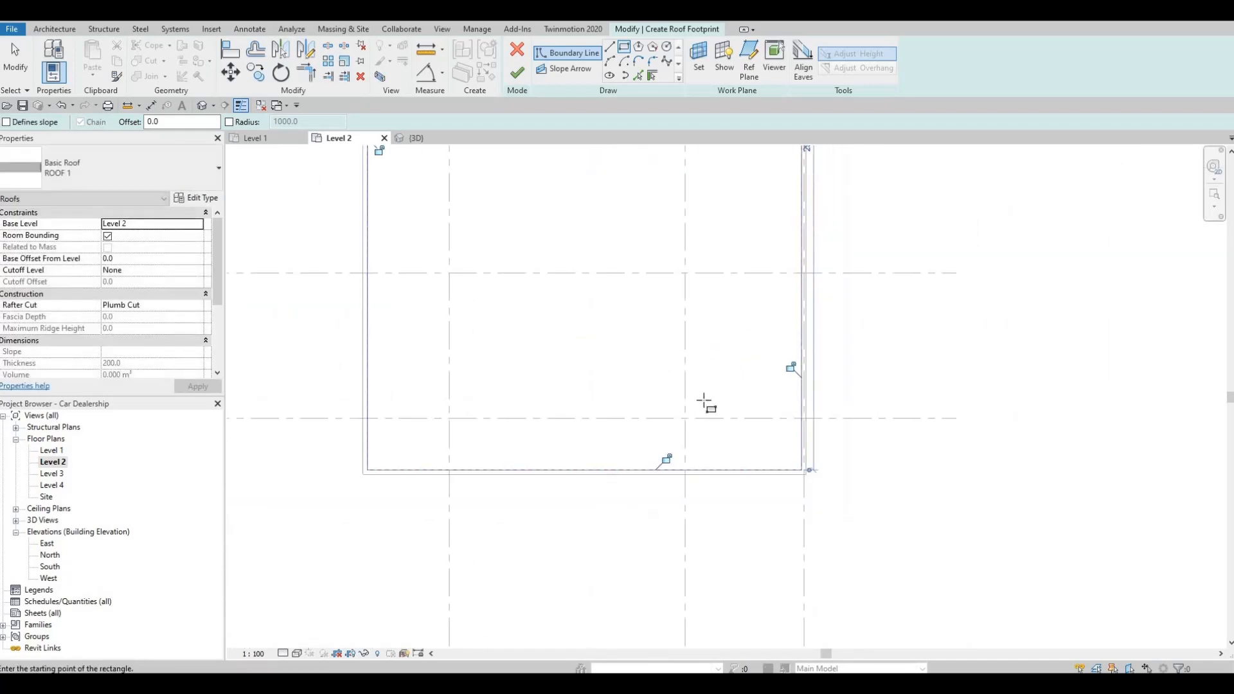
{"action": "scroll", "coordinate": [705, 404], "scroll_direction": "down", "scroll_amount": 3}
{"action": "key", "text": "Escape"}
Sketch a rectangular roof boundary inside the main building's exterior walls, from its southeast corner at grid M to its northwest corner at grid E.
{"action": "scroll", "coordinate": [731, 510], "scroll_direction": "down", "scroll_amount": 2}
{"action": "scroll", "coordinate": [752, 542], "scroll_direction": "up", "scroll_amount": 2}
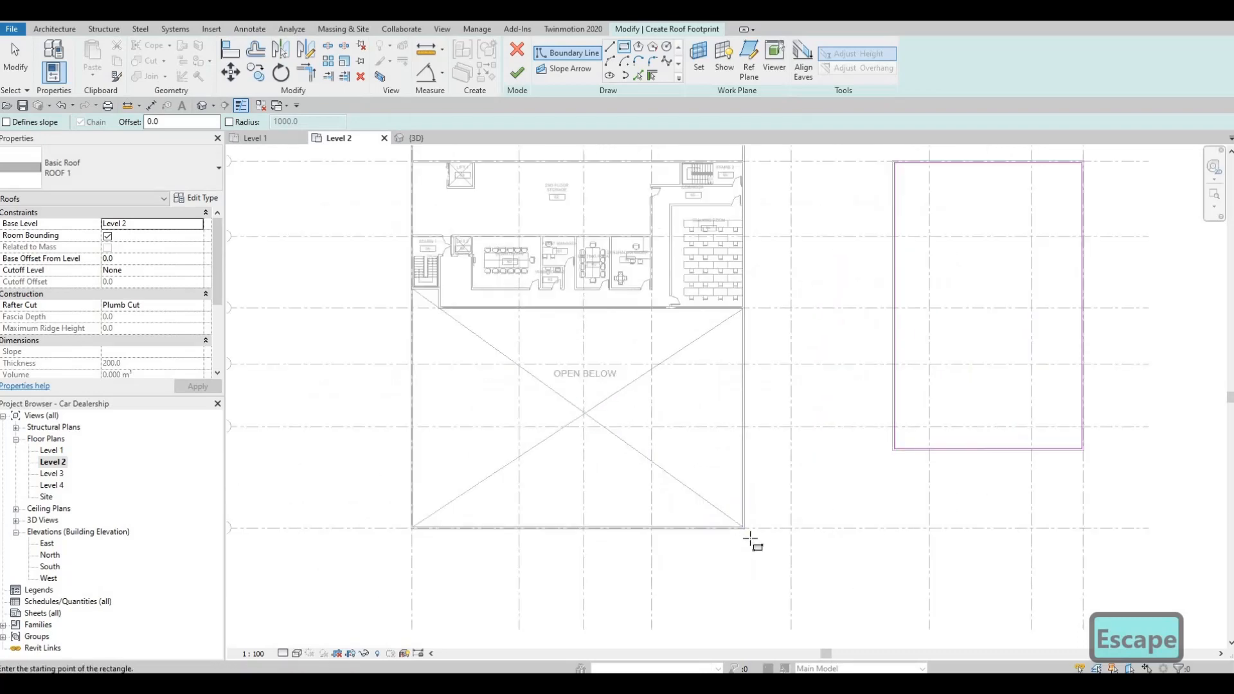
{"action": "scroll", "coordinate": [752, 542], "scroll_direction": "up", "scroll_amount": 2}
{"action": "left_click", "coordinate": [753, 540]}
{"action": "scroll", "coordinate": [675, 382], "scroll_direction": "down", "scroll_amount": 3}
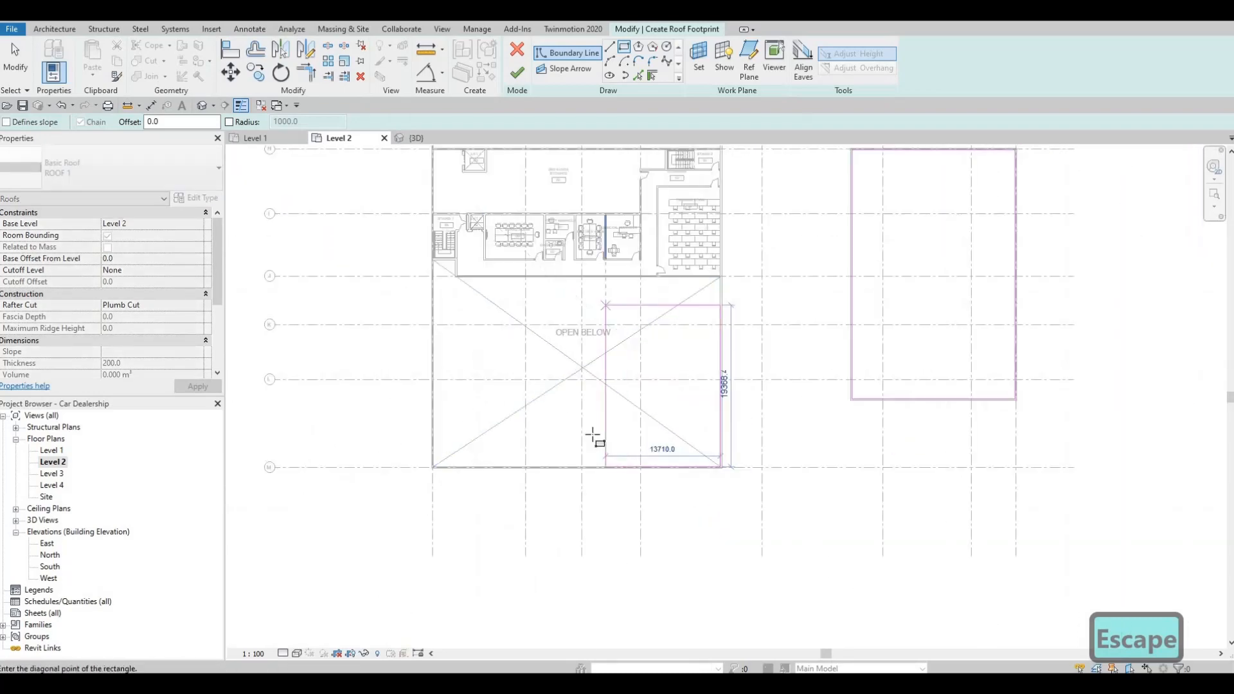
{"action": "scroll", "coordinate": [542, 278], "scroll_direction": "down", "scroll_amount": 2}
{"action": "scroll", "coordinate": [450, 236], "scroll_direction": "up", "scroll_amount": 5}
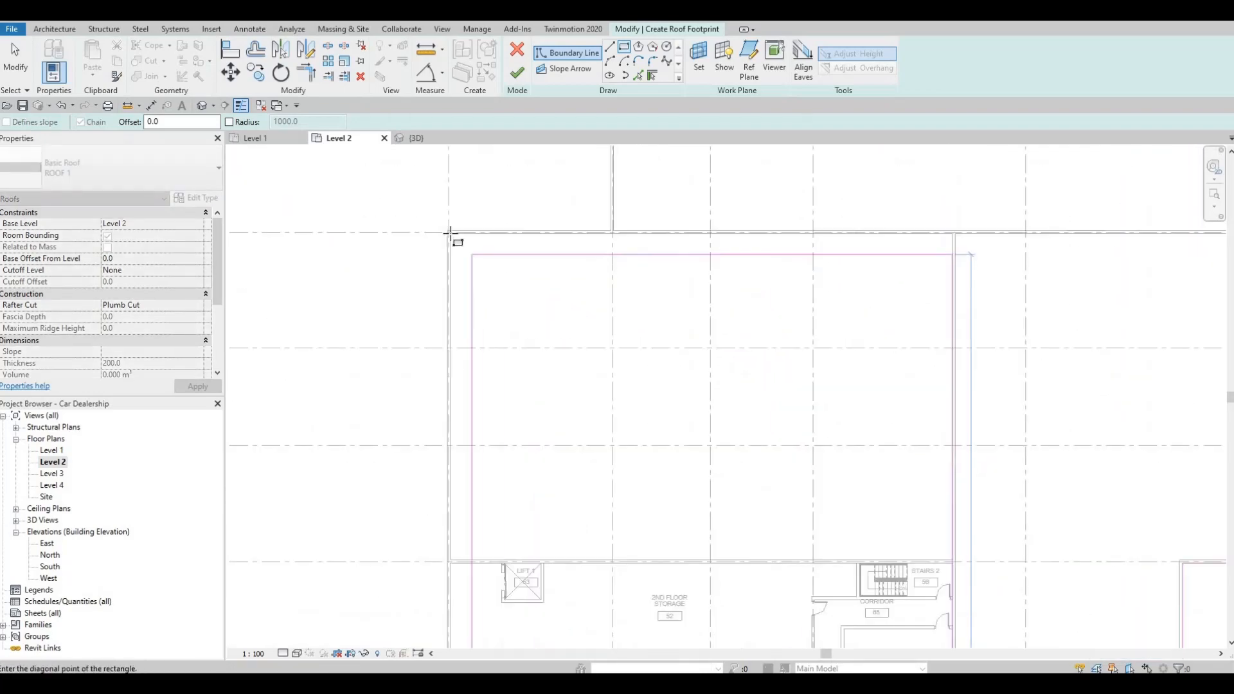
{"action": "left_click", "coordinate": [450, 233]}
{"action": "key", "text": "Escape"}
Sketch a rectangular roof boundary along the inner wall faces of the wide block north of grid E.
{"action": "scroll", "coordinate": [542, 361], "scroll_direction": "down", "scroll_amount": 3}
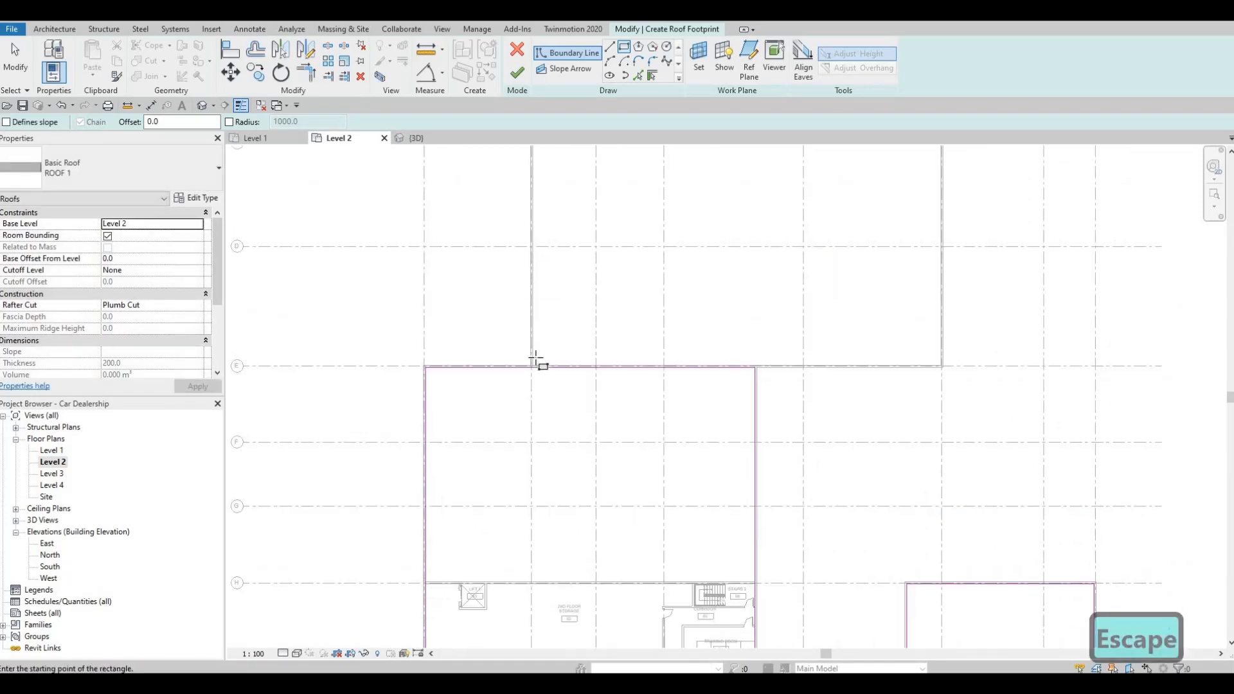
{"action": "scroll", "coordinate": [535, 360], "scroll_direction": "up", "scroll_amount": 2}
{"action": "left_click", "coordinate": [526, 364]}
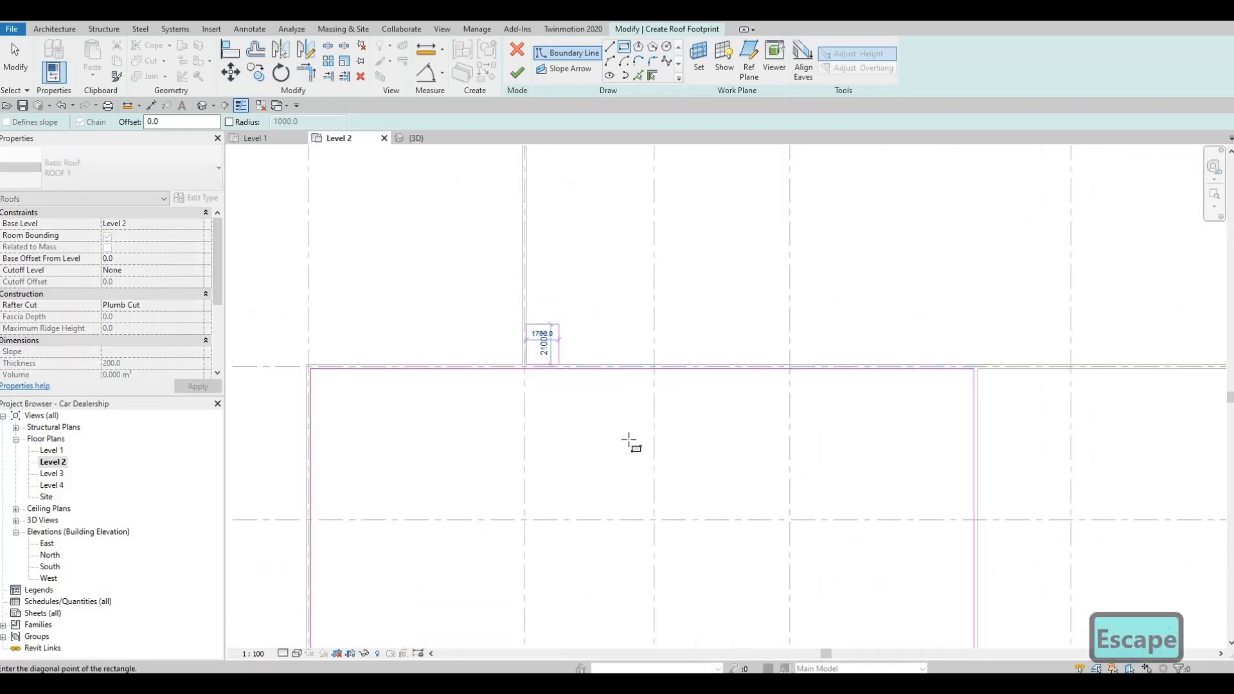
{"action": "scroll", "coordinate": [796, 298], "scroll_direction": "down", "scroll_amount": 3}
{"action": "scroll", "coordinate": [856, 264], "scroll_direction": "up", "scroll_amount": 5}
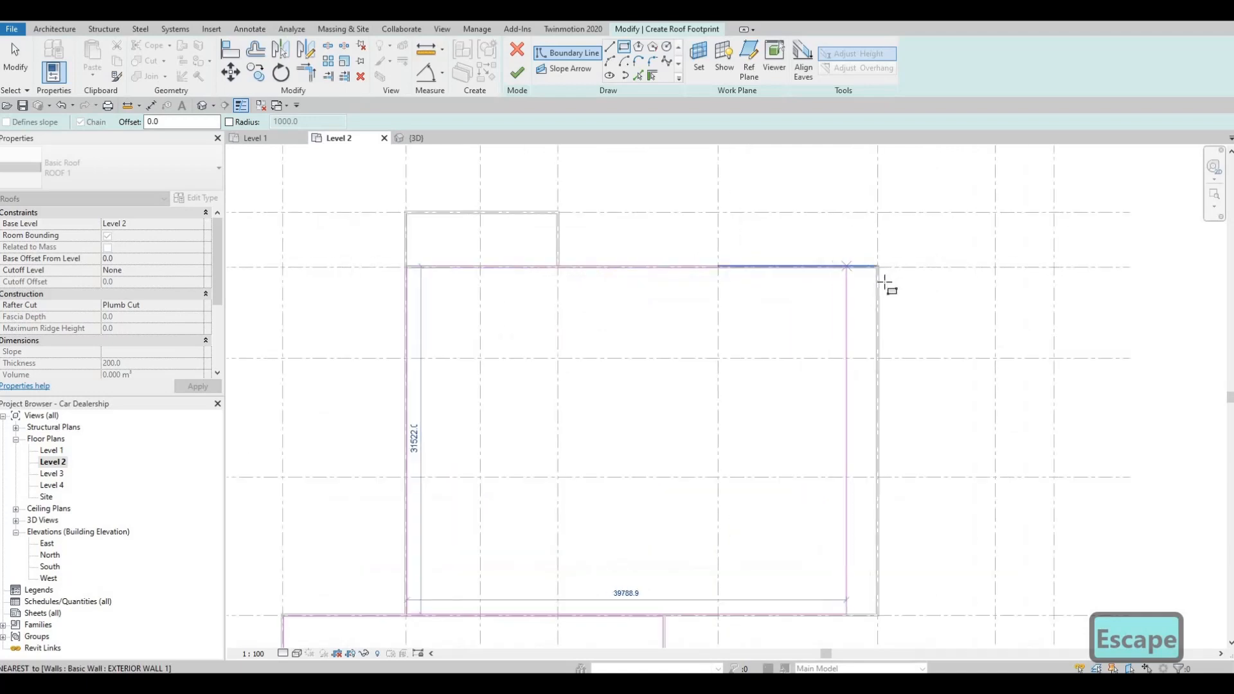
{"action": "left_click", "coordinate": [950, 328]}
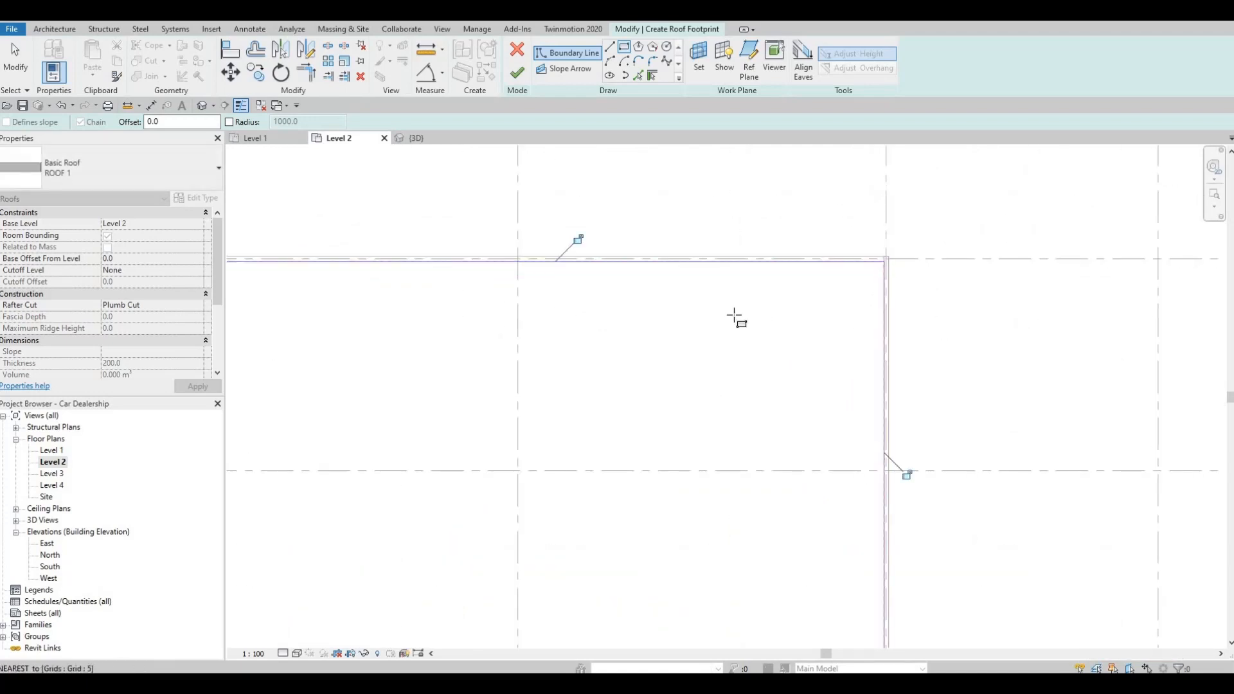
{"action": "scroll", "coordinate": [648, 157], "scroll_direction": "down", "scroll_amount": 3}
Add boundary lines along the small northern projection's walls and trim them into the wide block's roof outline.
{"action": "key", "text": "Escape"}
{"action": "key", "text": "Escape"}
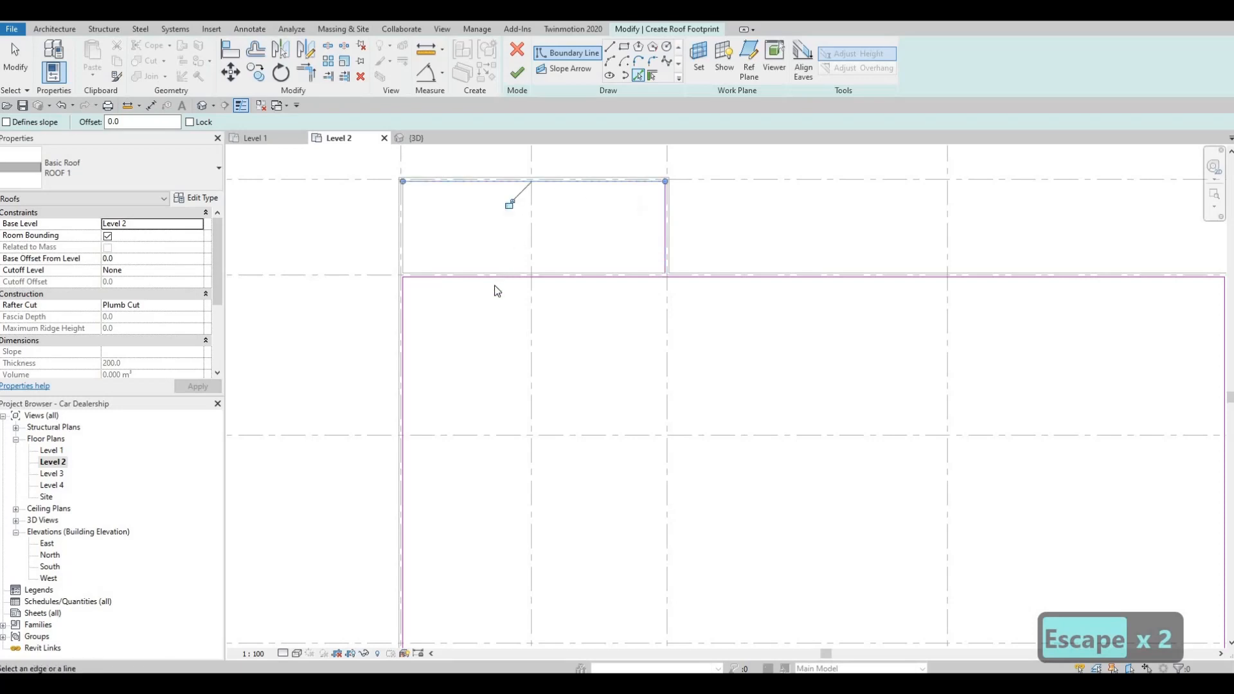
{"action": "key", "text": "Escape"}
{"action": "key", "text": "Escape"}
{"action": "key", "text": "t"}
{"action": "key", "text": "r"}
{"action": "left_click", "coordinate": [711, 279]}
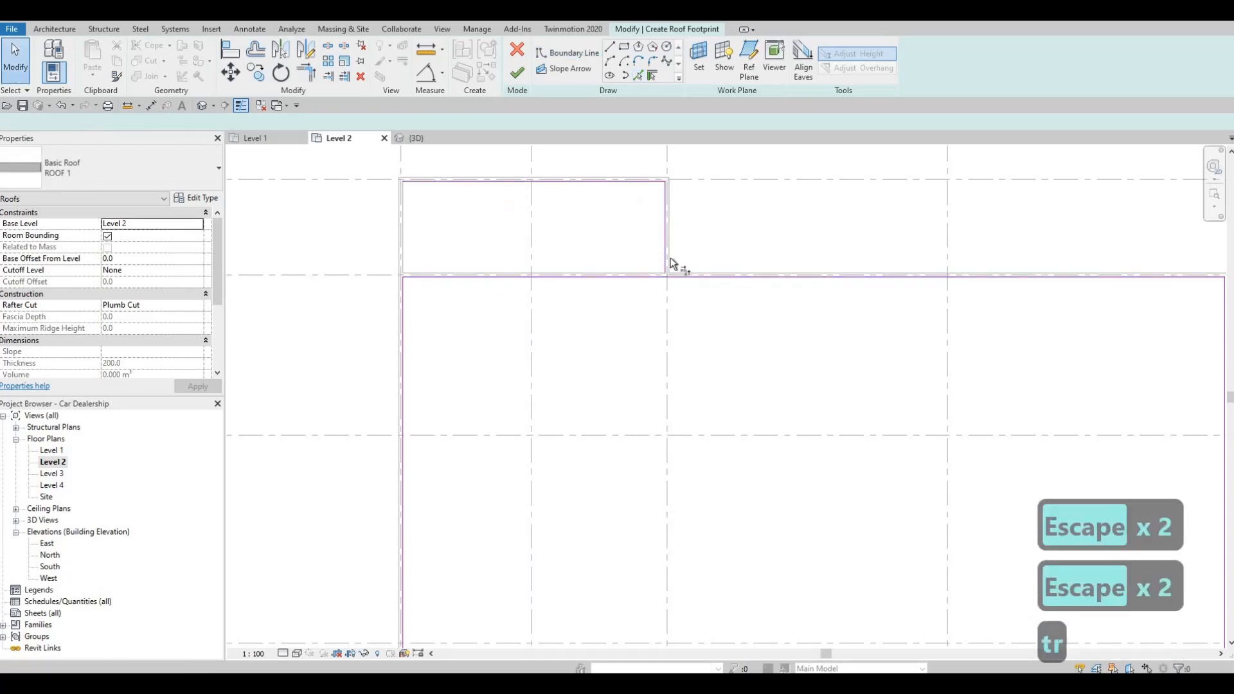
{"action": "left_click", "coordinate": [666, 239]}
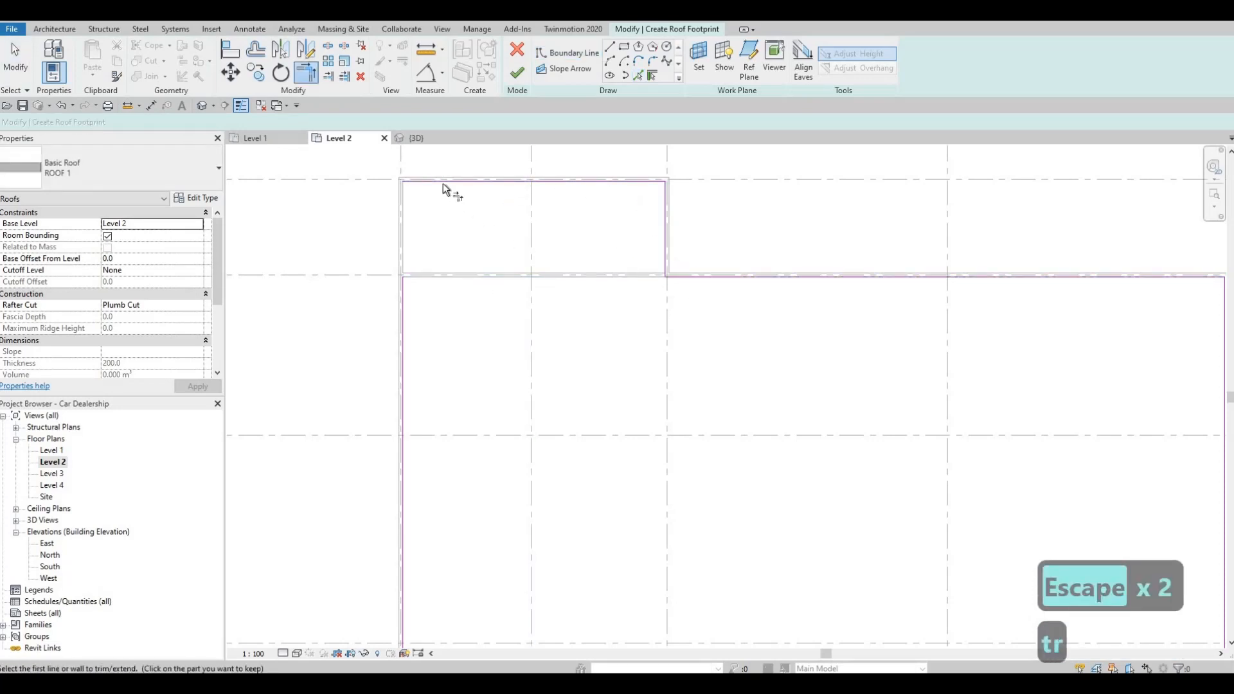
{"action": "left_click", "coordinate": [442, 182]}
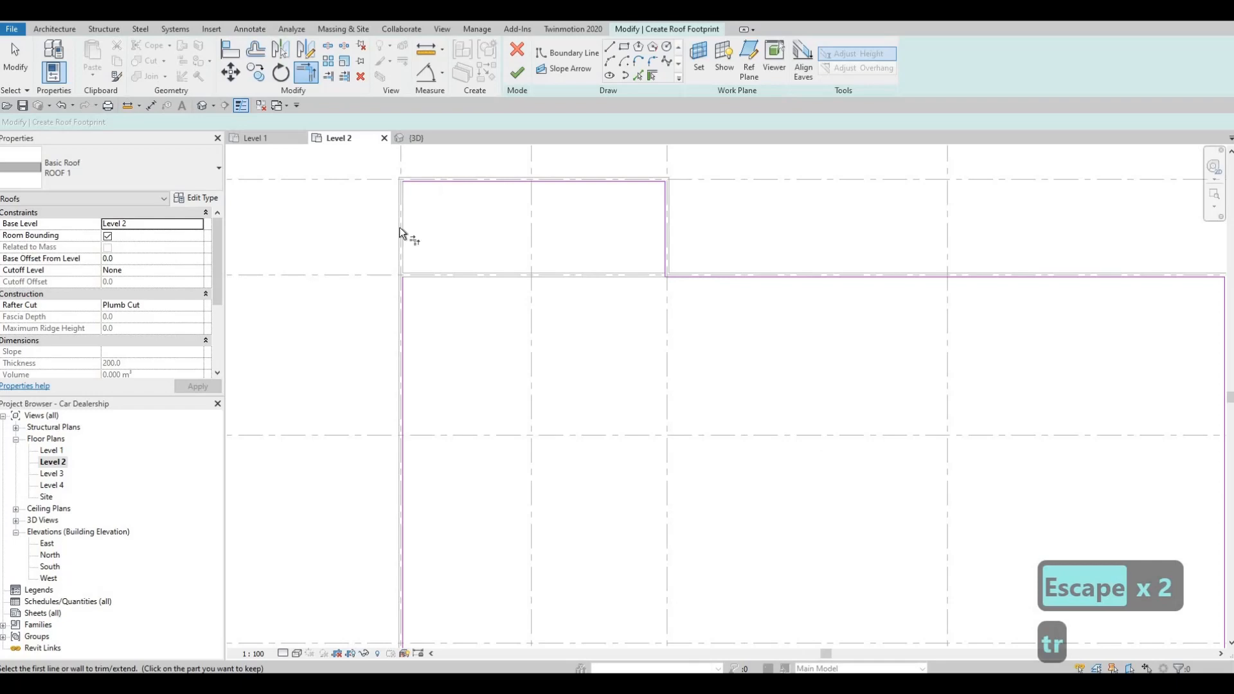
{"action": "left_click", "coordinate": [403, 290]}
Trim the overlapping boundary lines at grid E so the main building and the wide northern block share one continuous outline.
{"action": "scroll", "coordinate": [480, 265], "scroll_direction": "down", "scroll_amount": 3}
{"action": "scroll", "coordinate": [499, 242], "scroll_direction": "up", "scroll_amount": 5}
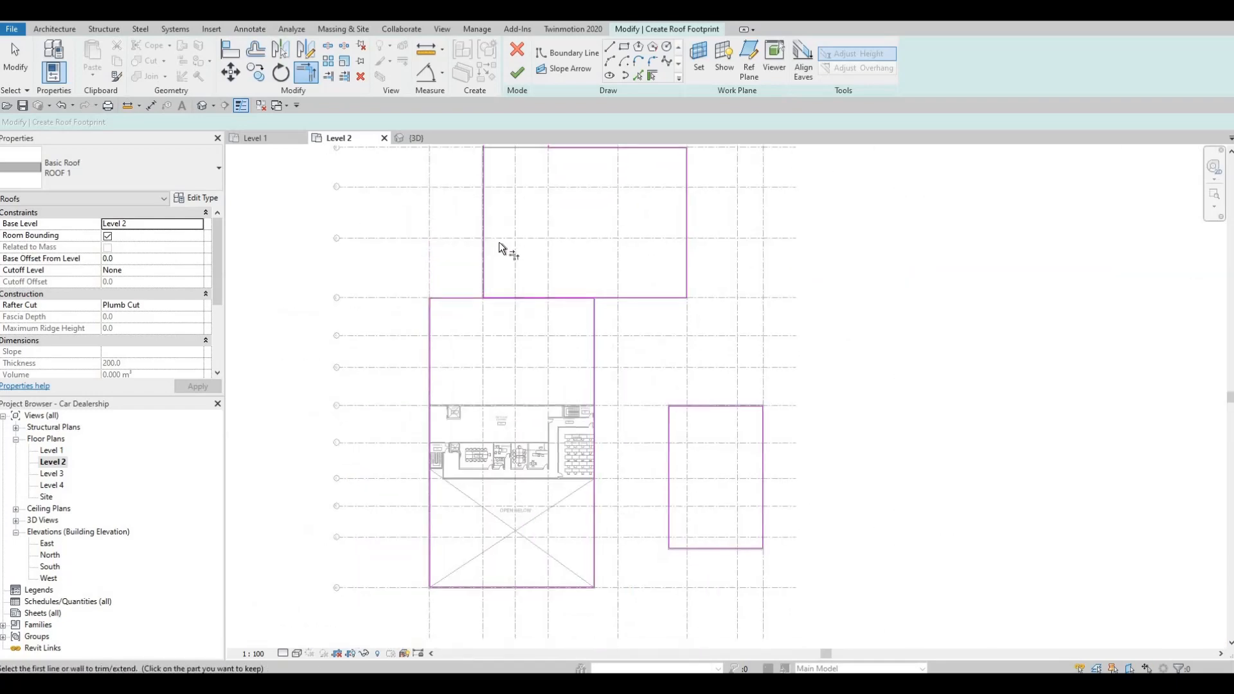
{"action": "left_click", "coordinate": [468, 300]}
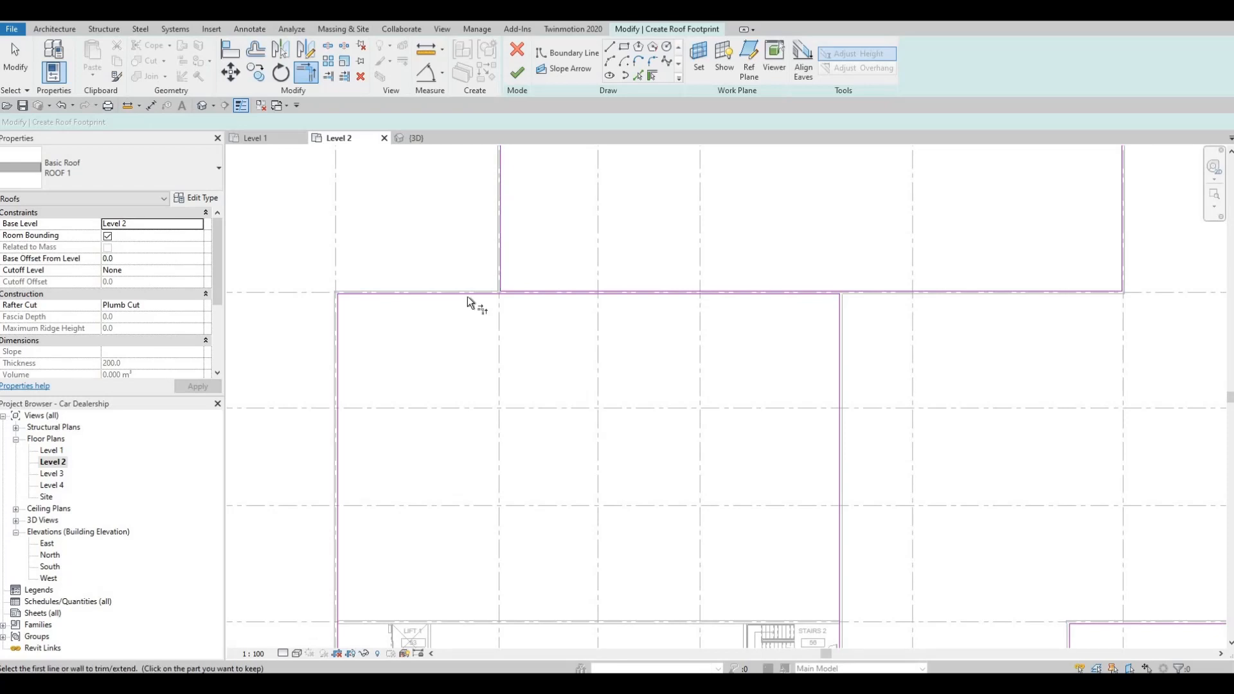
{"action": "left_click", "coordinate": [498, 256]}
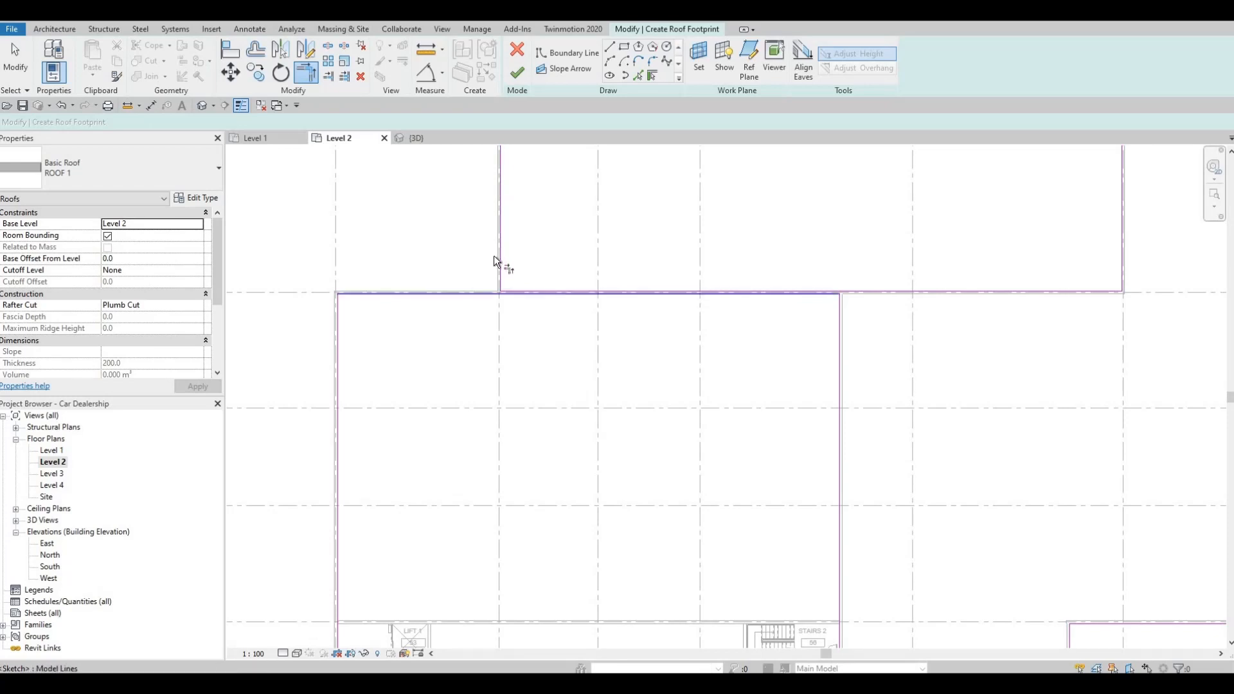
{"action": "left_click", "coordinate": [843, 304]}
{"action": "left_click", "coordinate": [852, 291]}
{"action": "scroll", "coordinate": [739, 276], "scroll_direction": "down", "scroll_amount": 2}
{"action": "scroll", "coordinate": [743, 272], "scroll_direction": "down", "scroll_amount": 3}
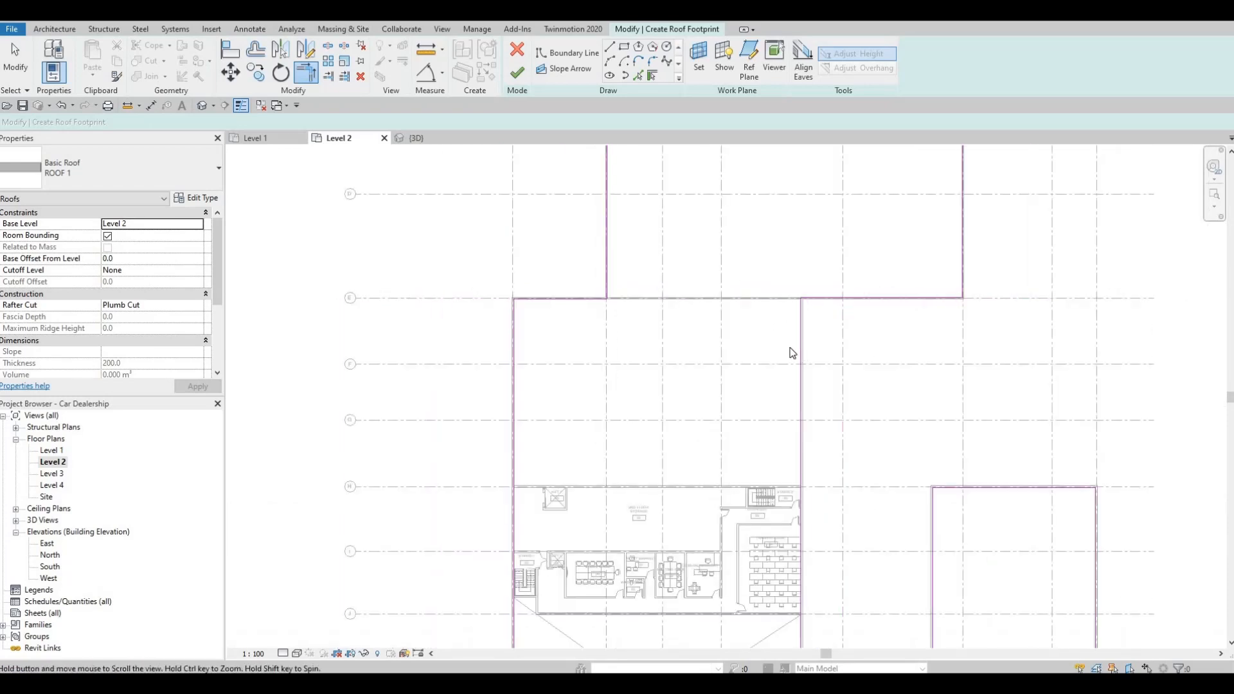
Try to finish the roof sketch with both separate outlines, and return to editing the sketch.
{"action": "left_click", "coordinate": [517, 77]}
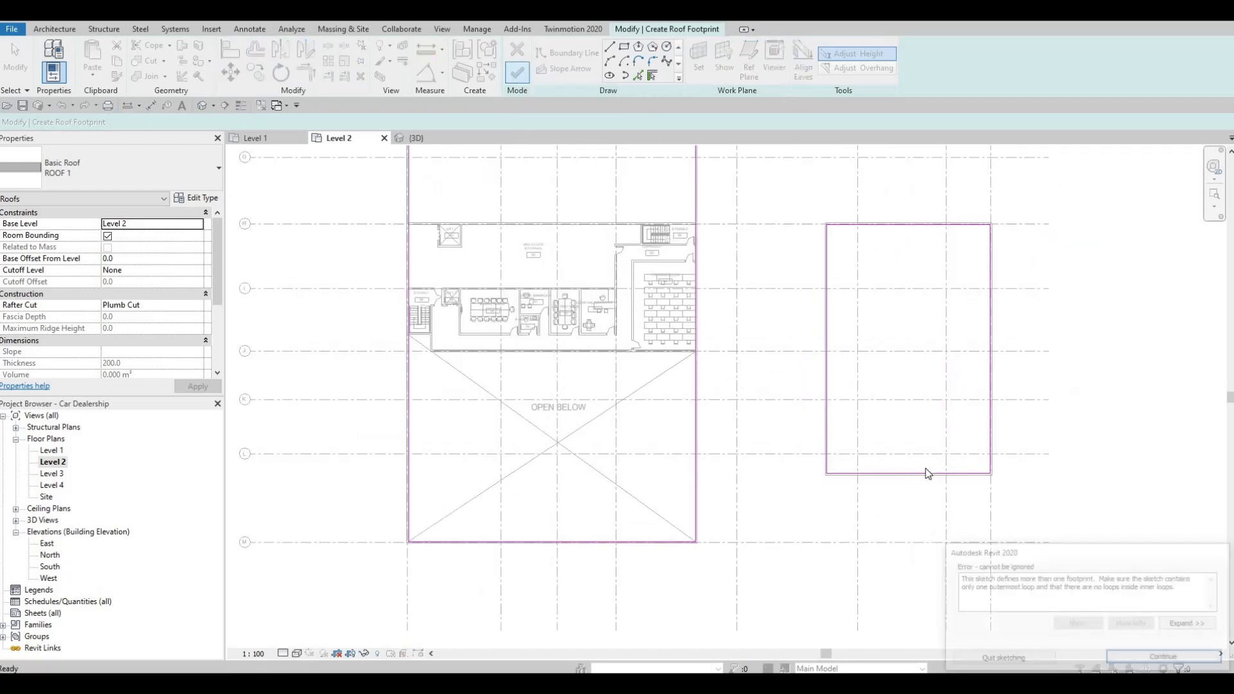
{"action": "middle_click_drag", "start_coordinate": [908, 497], "coordinate": [746, 496]}
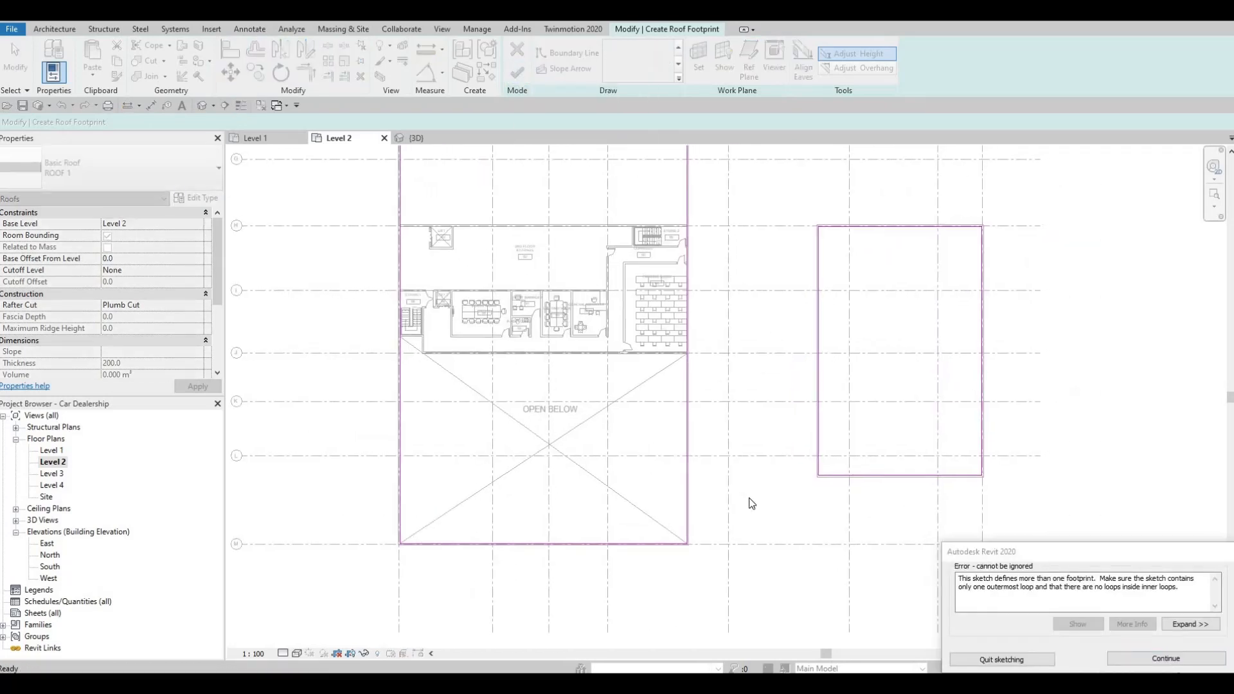
{"action": "key", "text": "Escape"}
{"action": "key", "text": "Escape"}
{"action": "key", "text": "Escape"}
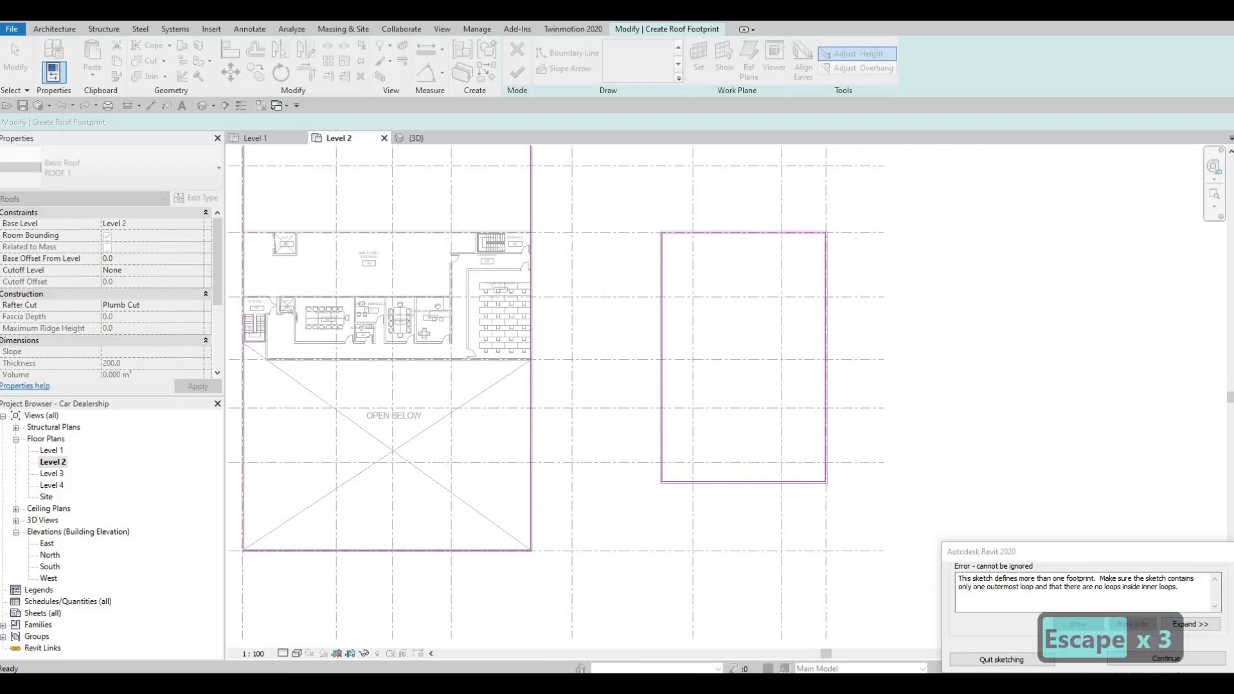
{"action": "left_click", "coordinate": [1190, 658]}
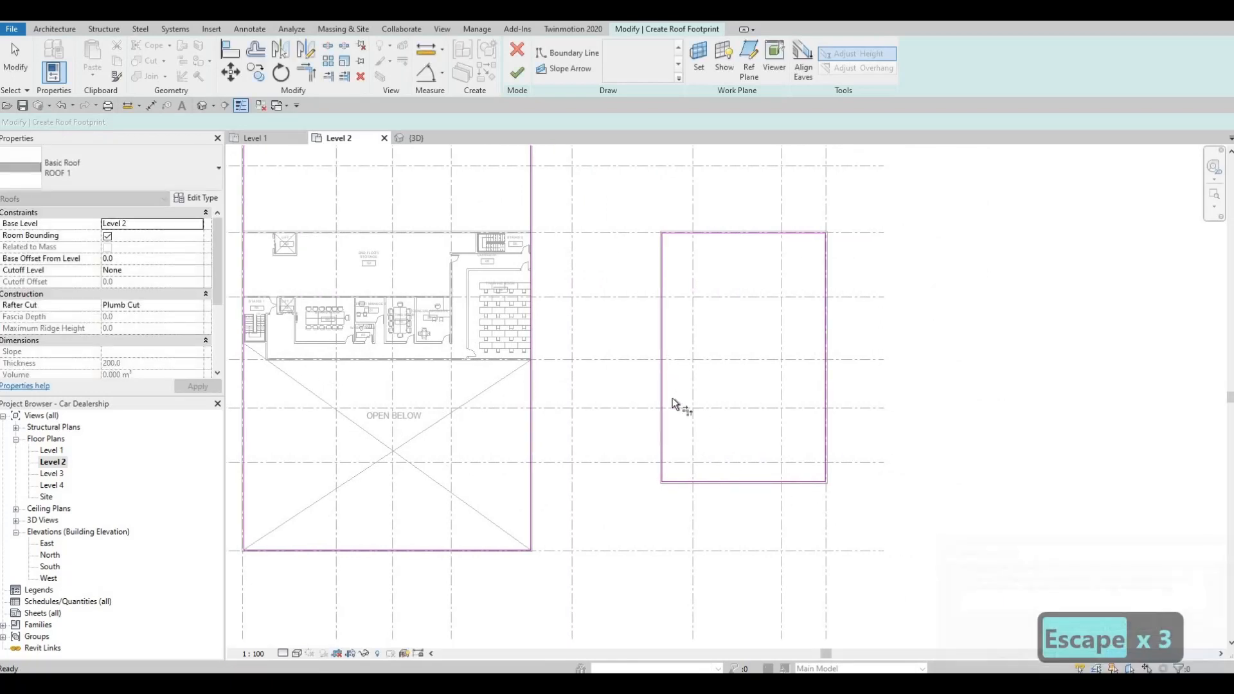
{"action": "key", "text": "t"}
{"action": "key", "text": "r"}
{"action": "key", "text": "Escape"}
{"action": "key", "text": "Escape"}
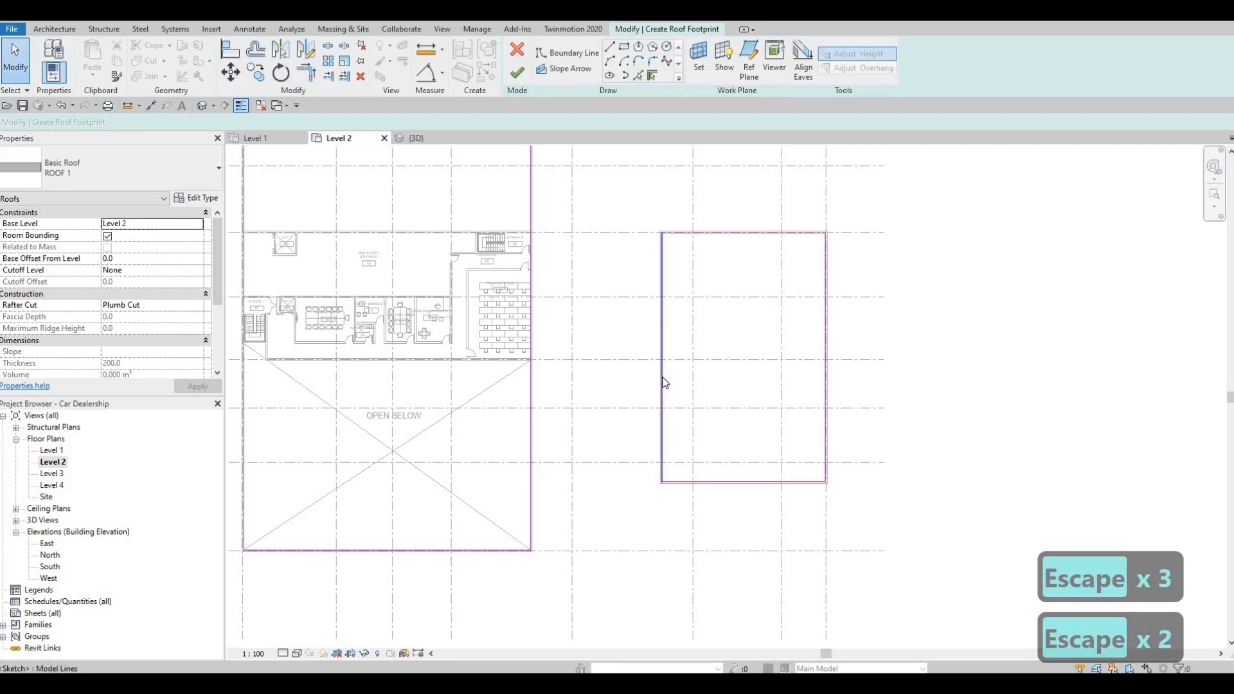
Delete the separate rectangular outline along the detached eastern building's walls from the roof sketch.
{"action": "key", "text": "Tab"}
{"action": "left_click", "coordinate": [647, 426]}
{"action": "key", "text": "Delete"}
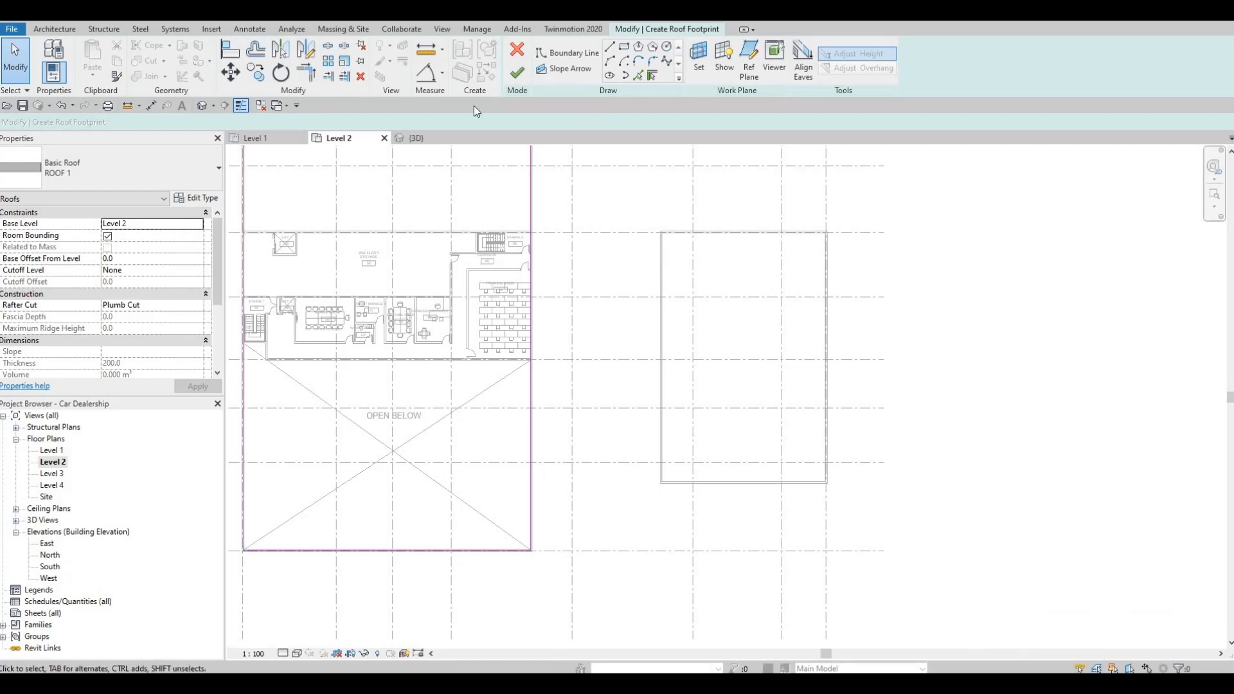
Set the main building roof's base level to Level 3, finish its footprint sketch, and clear the selection.
{"action": "left_click", "coordinate": [148, 224]}
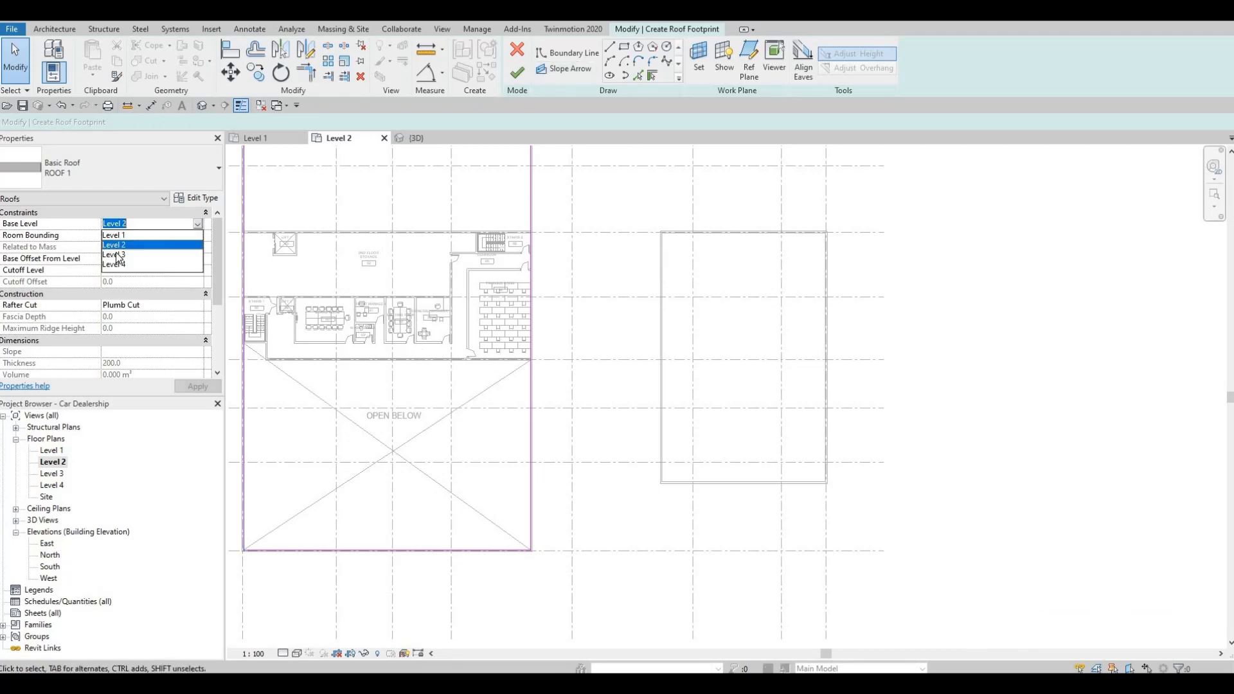
{"action": "key", "text": "Down"}
{"action": "key", "text": "Return"}
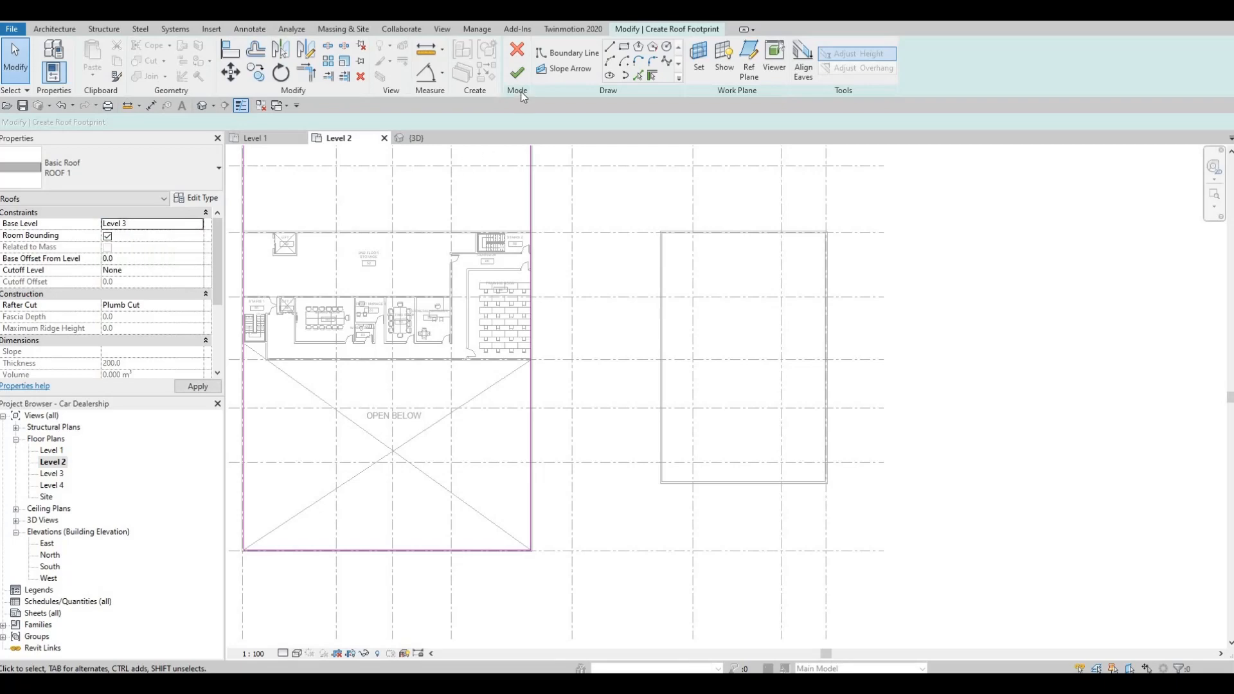
{"action": "left_click", "coordinate": [522, 75]}
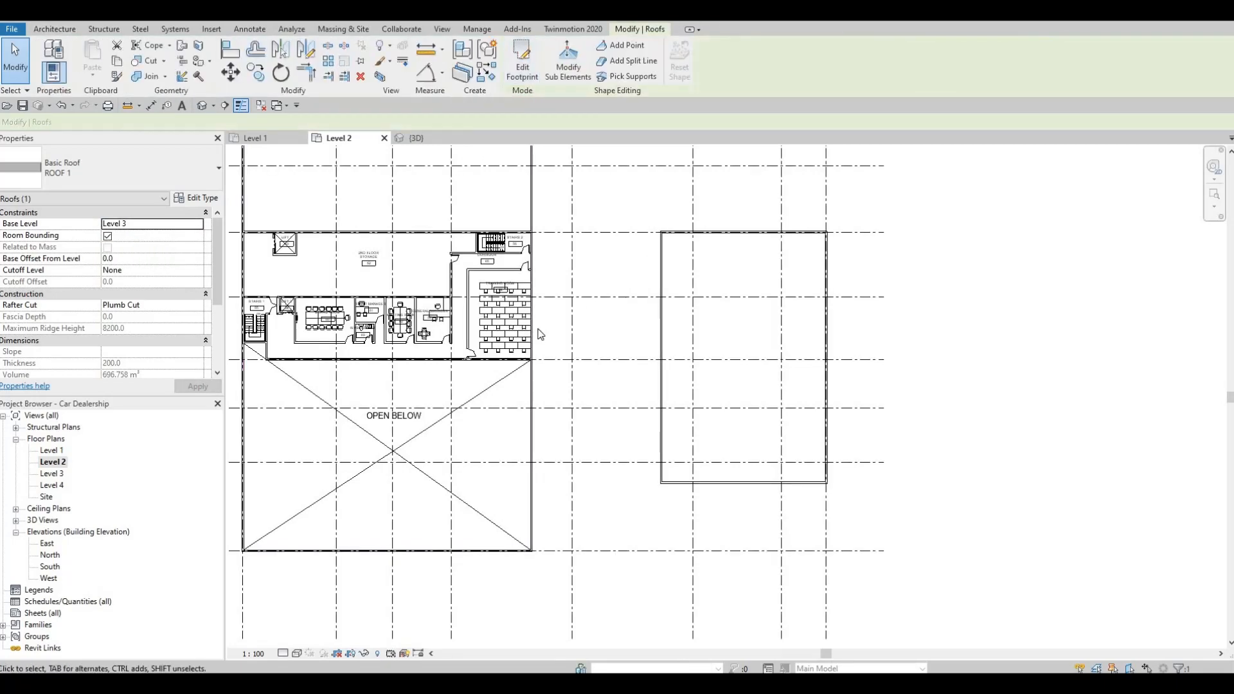
{"action": "scroll", "coordinate": [543, 335], "scroll_direction": "down", "scroll_amount": 2}
{"action": "key", "text": "Escape"}
{"action": "key", "text": "Escape"}
{"action": "key", "text": "Escape"}
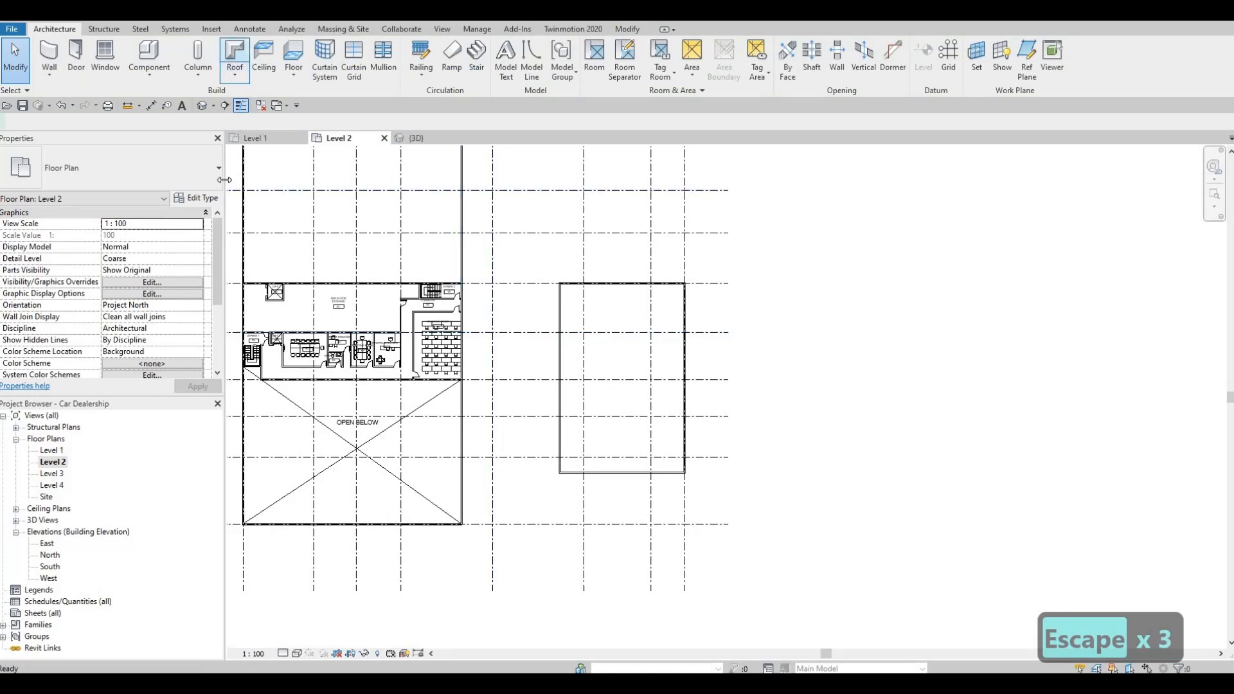
Start a new ROOF 1 footprint without slope and sketch a rectangle along the eastern building's inner wall faces.
{"action": "left_click", "coordinate": [233, 56]}
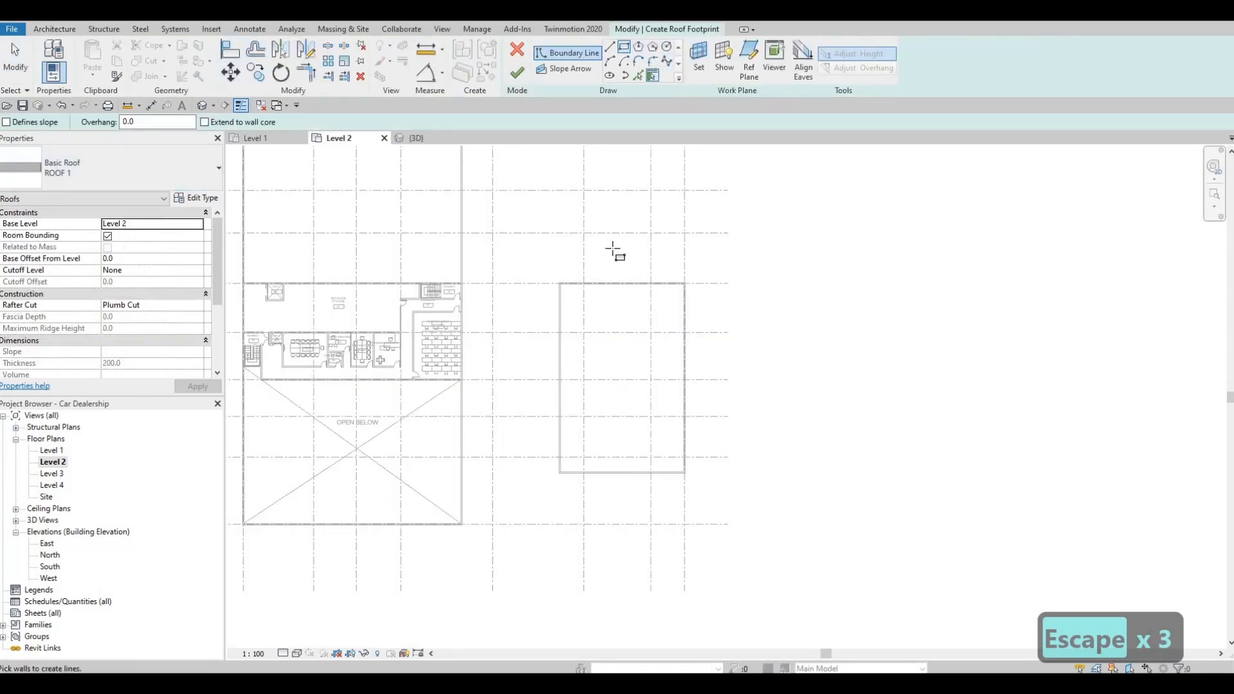
{"action": "scroll", "coordinate": [559, 293], "scroll_direction": "up", "scroll_amount": 6}
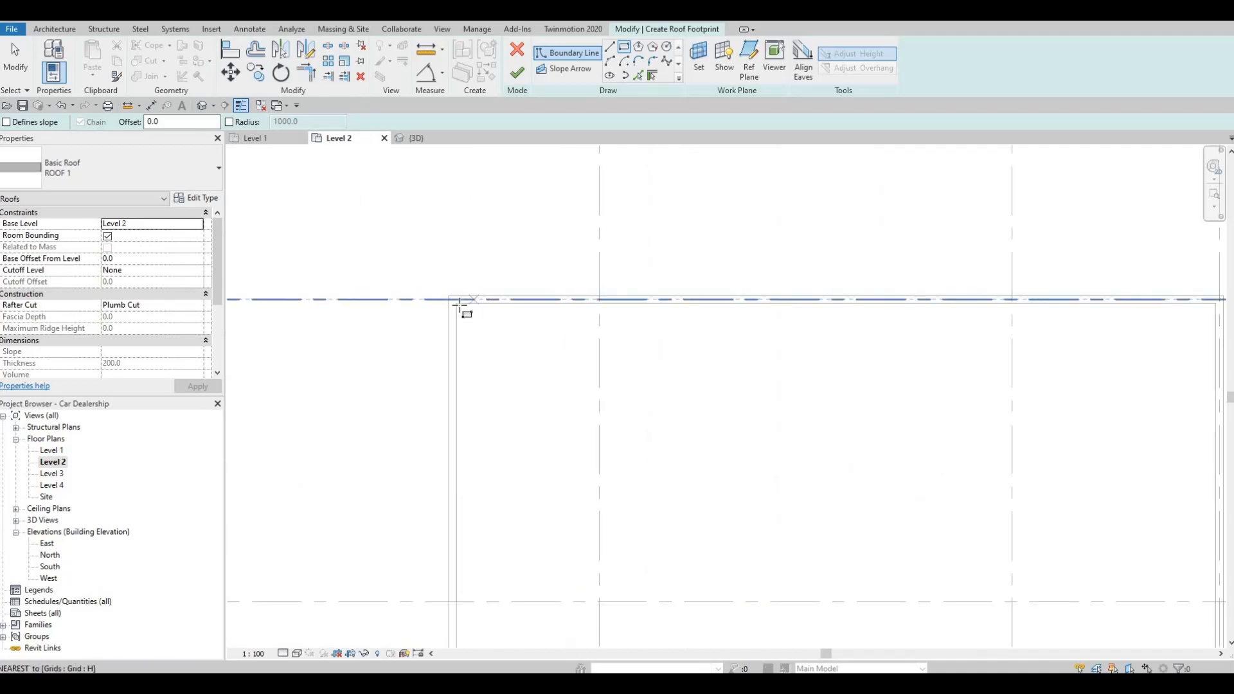
{"action": "left_click", "coordinate": [459, 304]}
{"action": "middle_click_drag", "start_coordinate": [688, 589], "coordinate": [691, 446]}
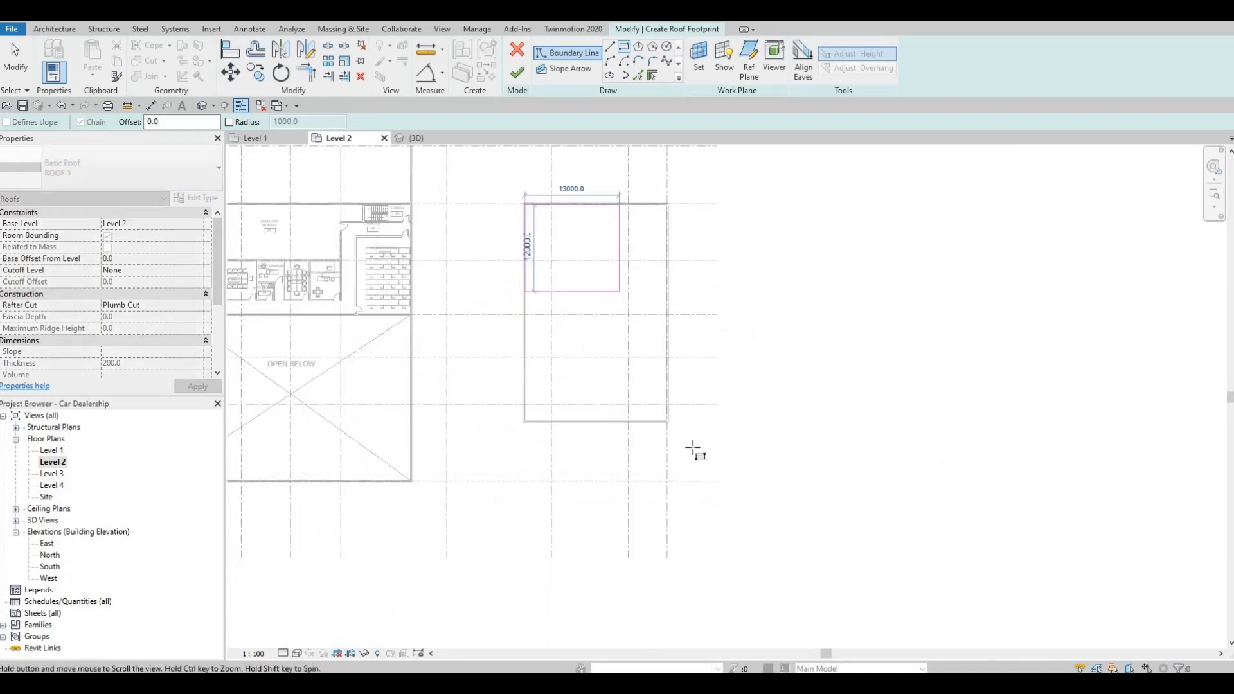
{"action": "scroll", "coordinate": [675, 412], "scroll_direction": "up", "scroll_amount": 4}
{"action": "left_click", "coordinate": [714, 556]}
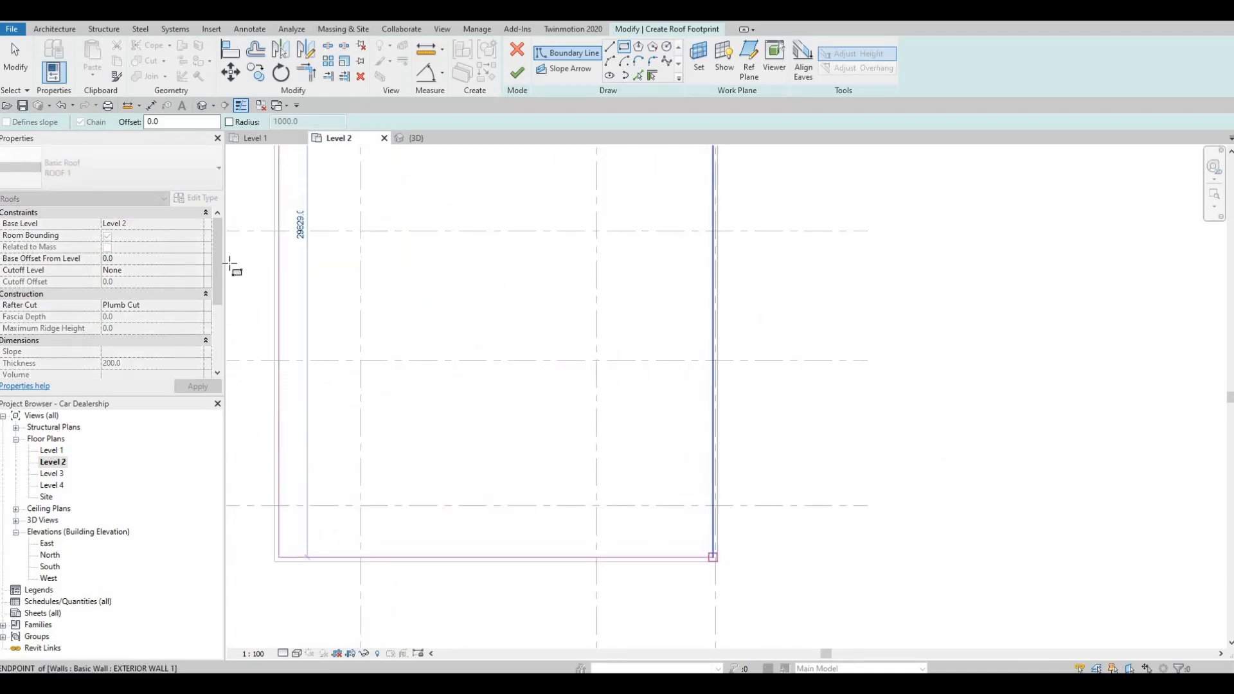
{"action": "key", "text": "Escape"}
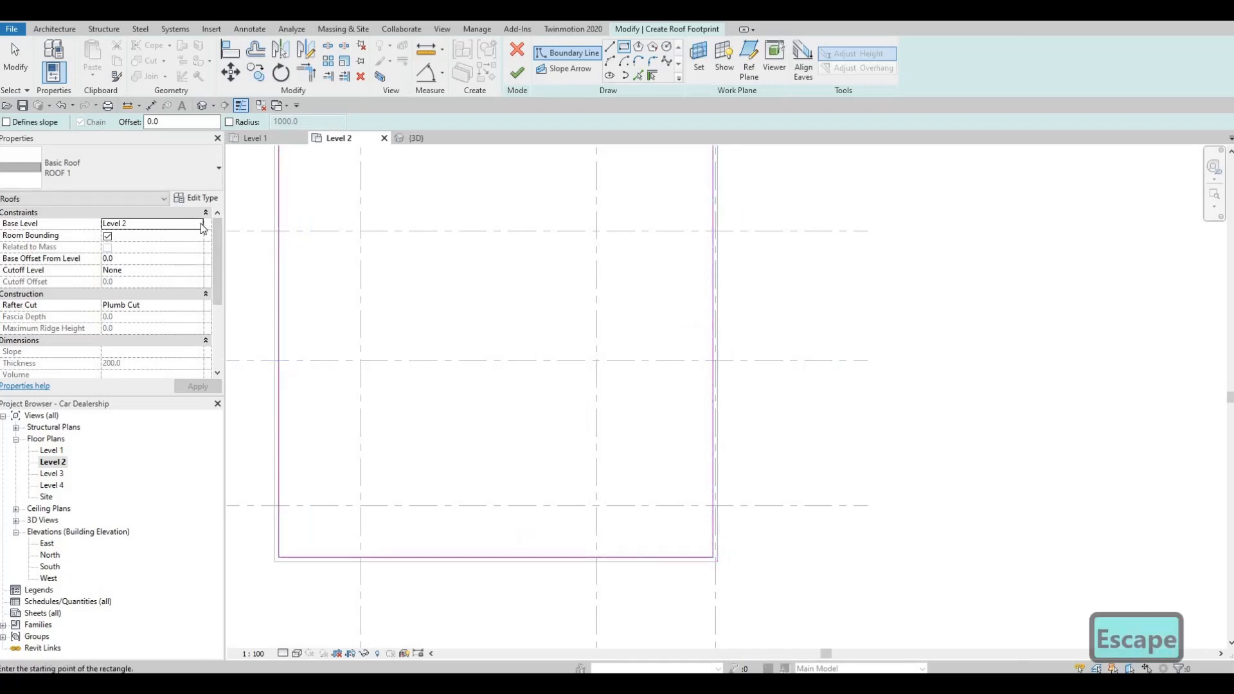
Set the eastern building roof's base level to Level 3, finish its footprint, and check both roofs in 3D.
{"action": "left_click", "coordinate": [152, 223]}
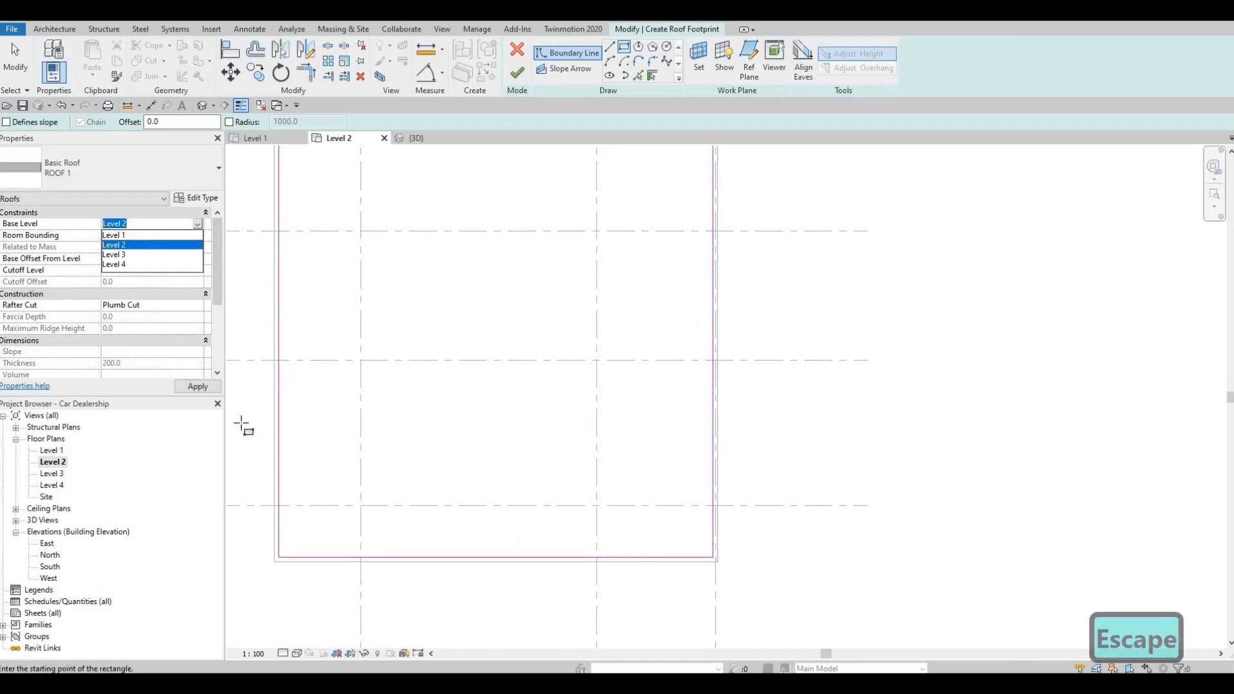
{"action": "left_click", "coordinate": [114, 254]}
{"action": "left_click", "coordinate": [197, 386]}
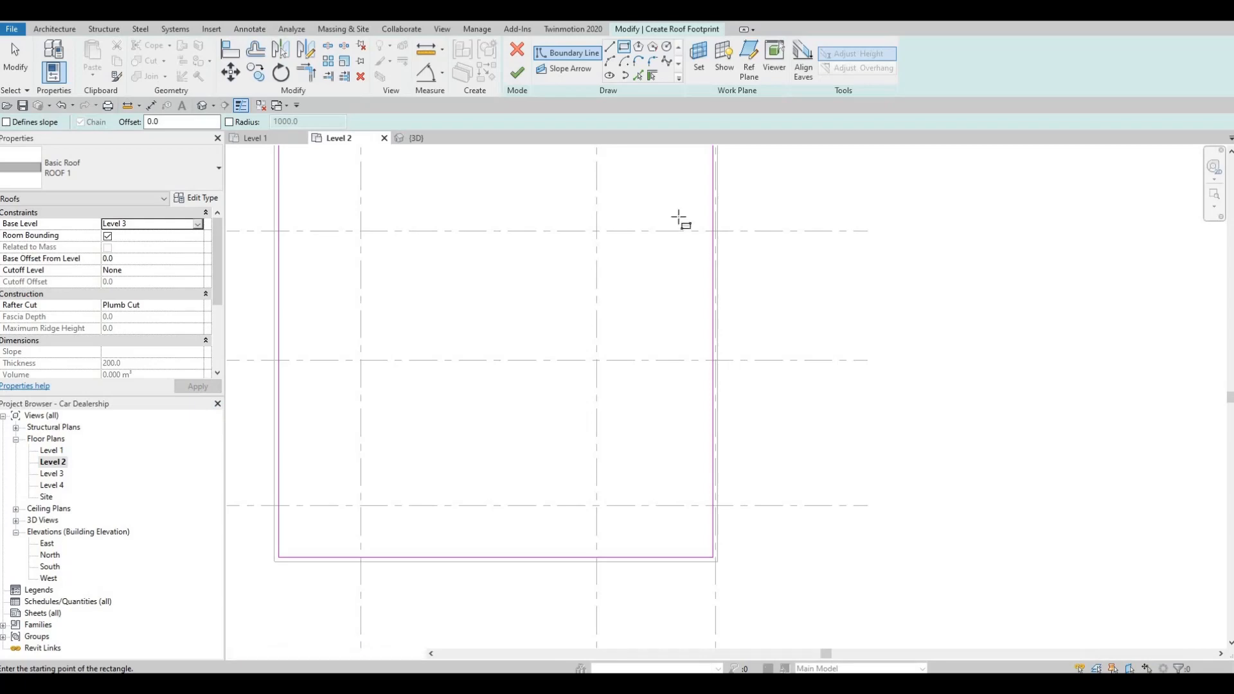
{"action": "scroll", "coordinate": [679, 217], "scroll_direction": "down", "scroll_amount": 1}
{"action": "middle_click_drag", "start_coordinate": [679, 217], "coordinate": [843, 180]}
{"action": "left_click", "coordinate": [519, 74]}
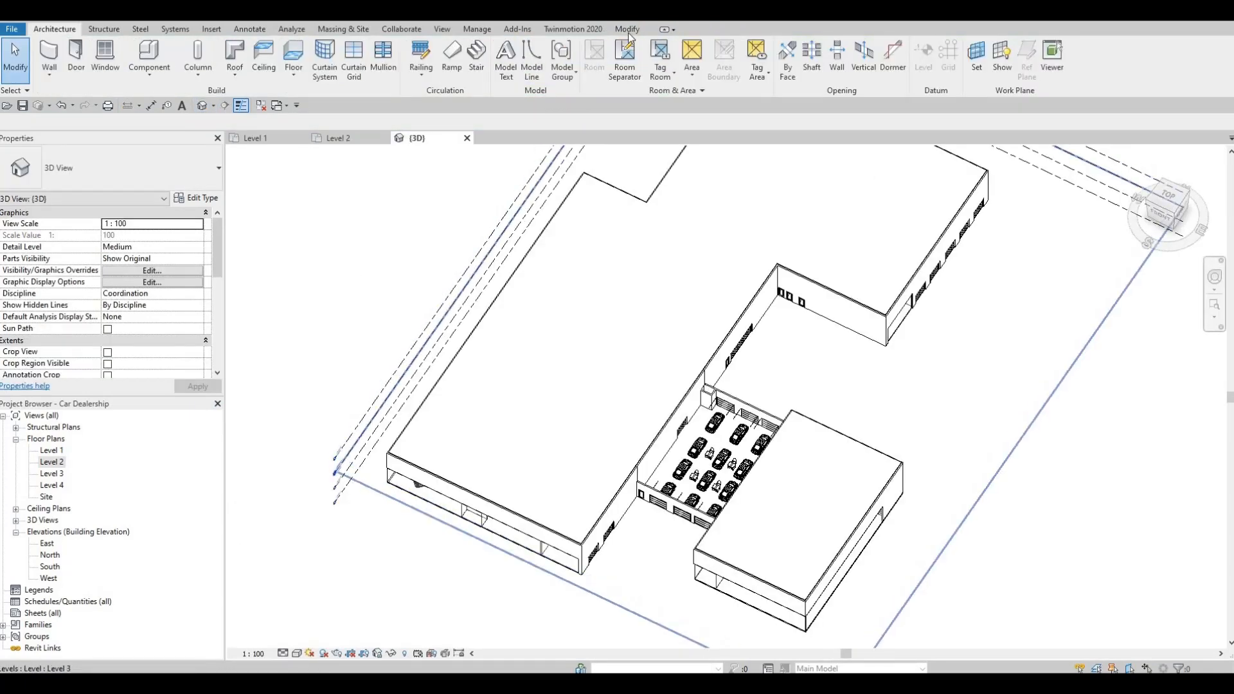
{"action": "middle_click_drag", "start_coordinate": [487, 245], "coordinate": [706, 285], "text": "shift"}
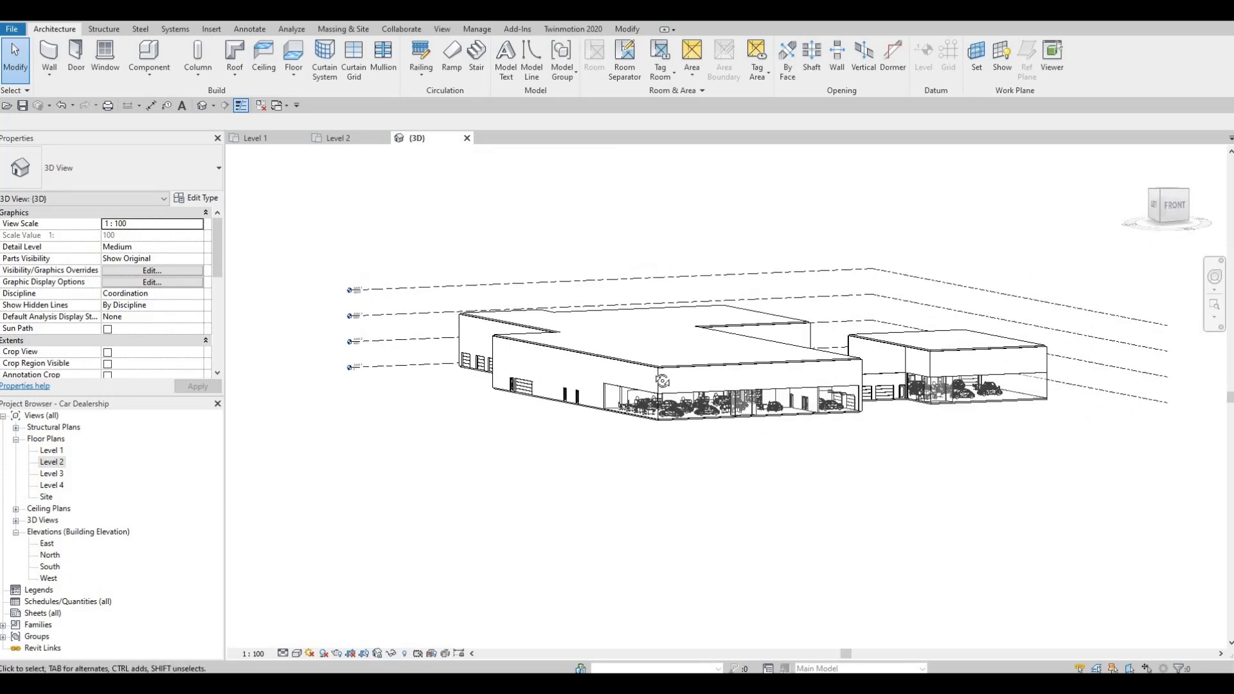
{"action": "middle_click_drag", "start_coordinate": [663, 381], "coordinate": [744, 393], "text": "shift"}
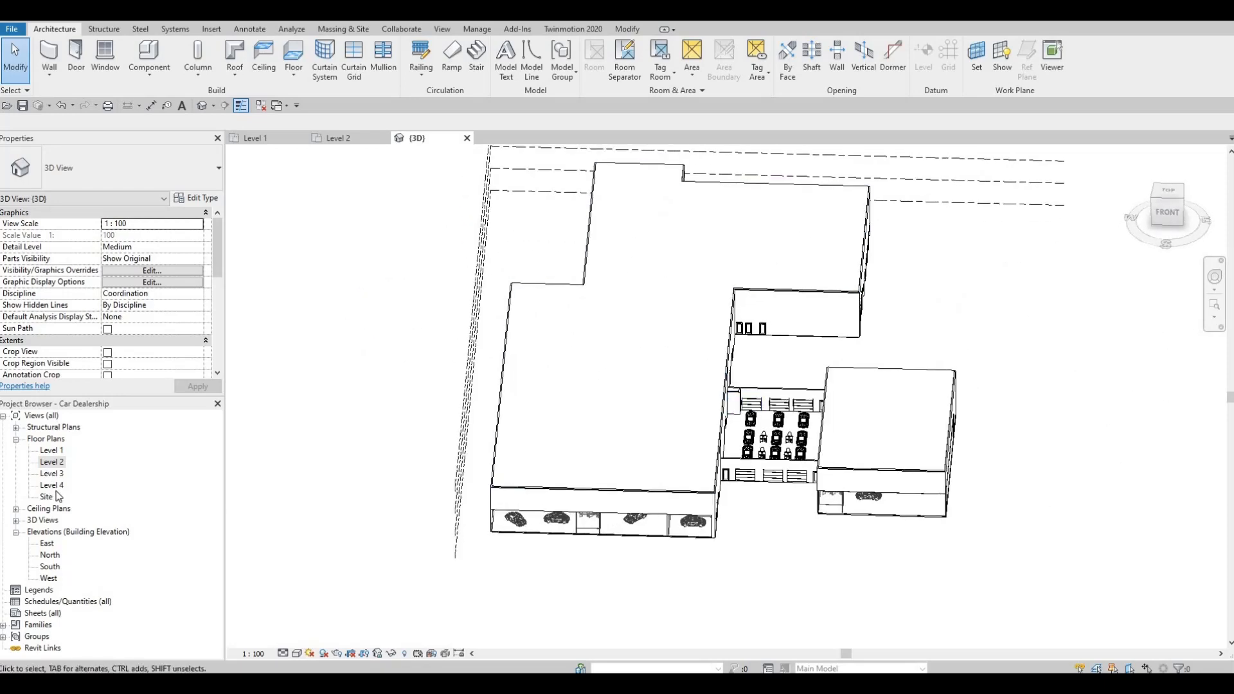
Open the Level 1 floor plan and start a footprint roof for the assessment area, placing it on Level 2.
{"action": "double_click", "coordinate": [53, 451]}
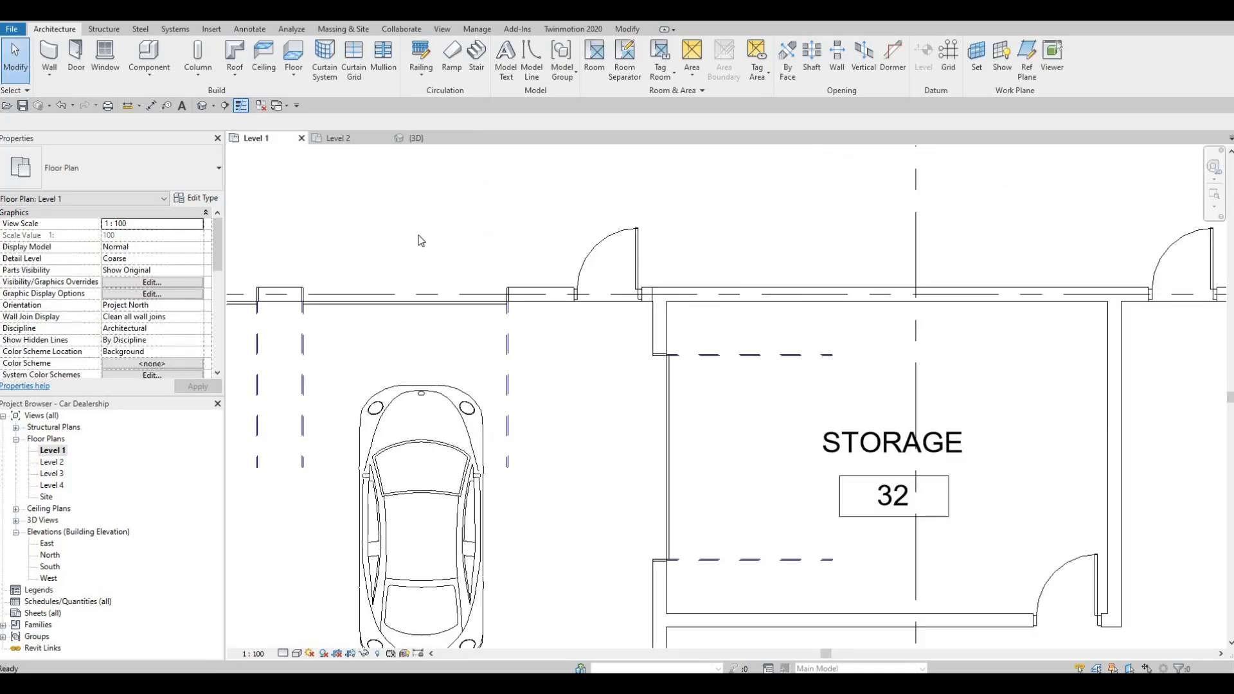
{"action": "scroll", "coordinate": [467, 258], "scroll_direction": "down", "scroll_amount": 4}
{"action": "middle_click_drag", "start_coordinate": [662, 287], "coordinate": [547, 273]}
{"action": "scroll", "coordinate": [552, 280], "scroll_direction": "down", "scroll_amount": 5}
{"action": "middle_click_drag", "start_coordinate": [297, 254], "coordinate": [535, 265]}
{"action": "scroll", "coordinate": [534, 264], "scroll_direction": "up", "scroll_amount": 3}
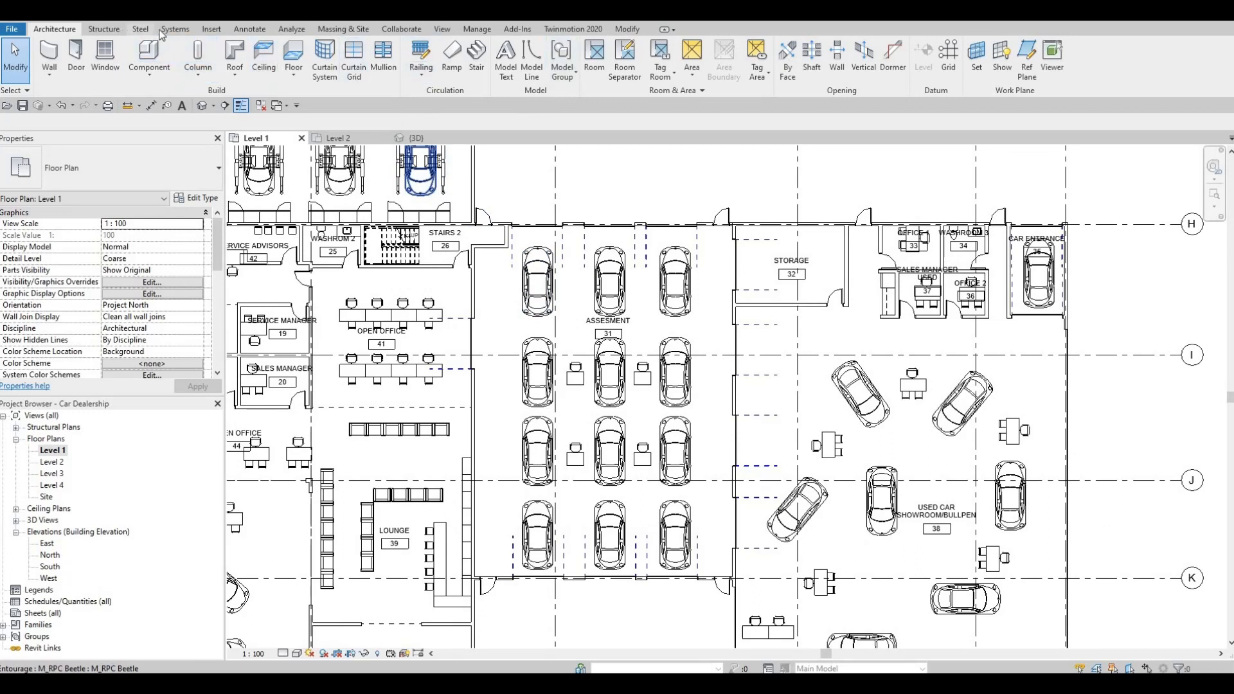
{"action": "left_click", "coordinate": [236, 52]}
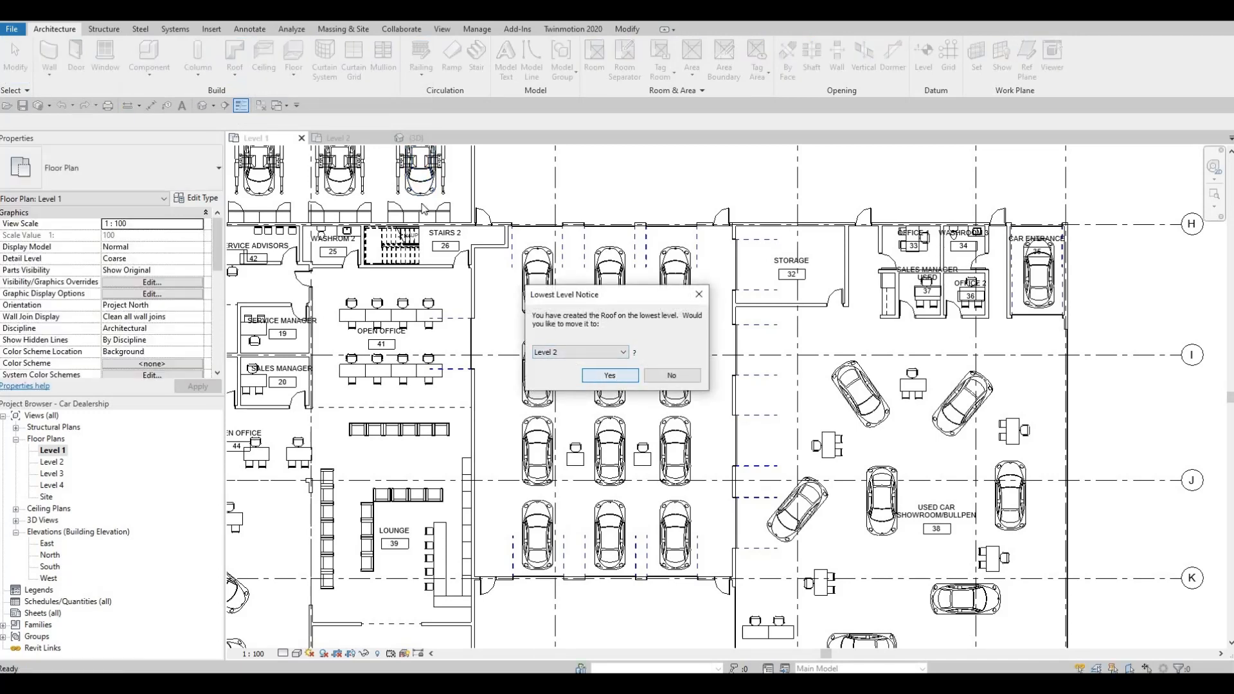
{"action": "key", "text": "Return"}
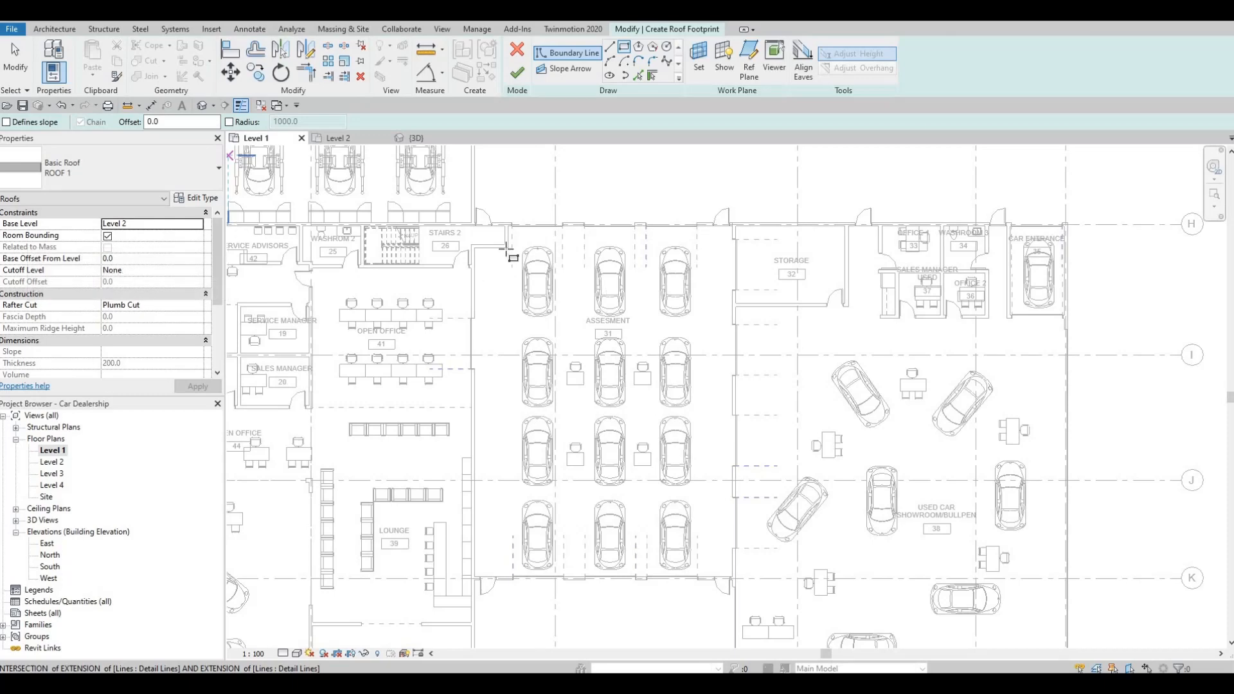
Sketch a rectangular roof boundary along the assessment area's enclosing walls between the two buildings and finish the roof.
{"action": "scroll", "coordinate": [476, 236], "scroll_direction": "up", "scroll_amount": 5}
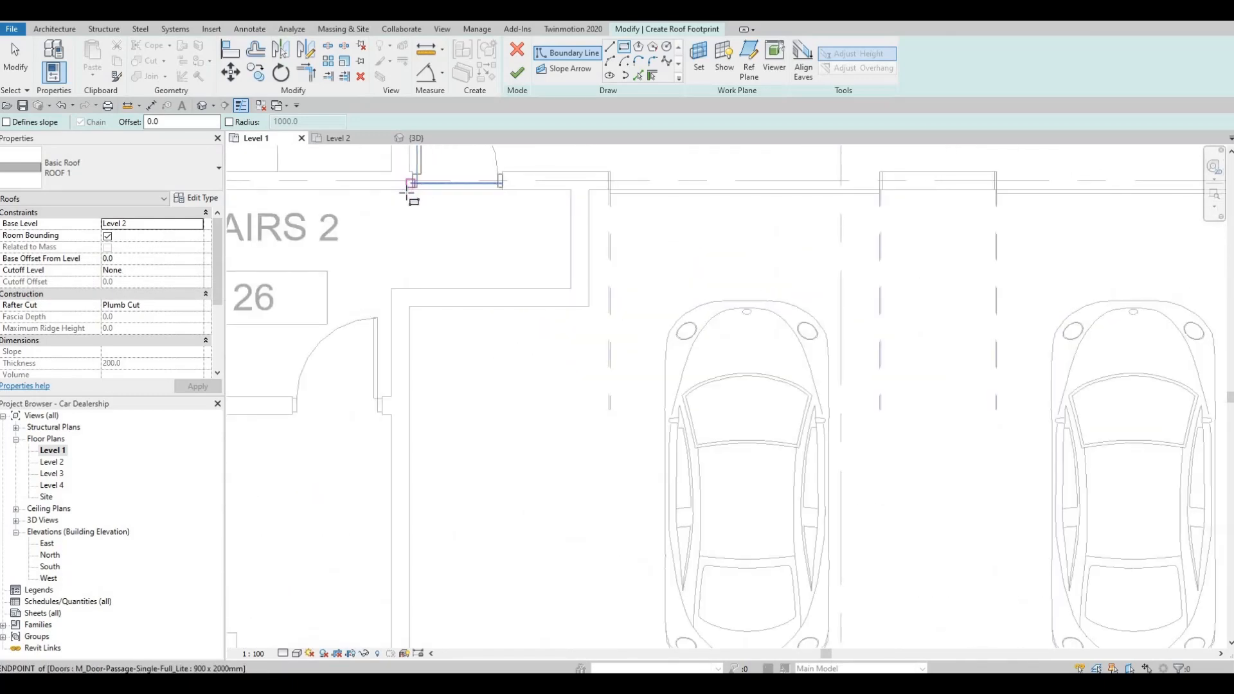
{"action": "scroll", "coordinate": [412, 188], "scroll_direction": "up", "scroll_amount": 4}
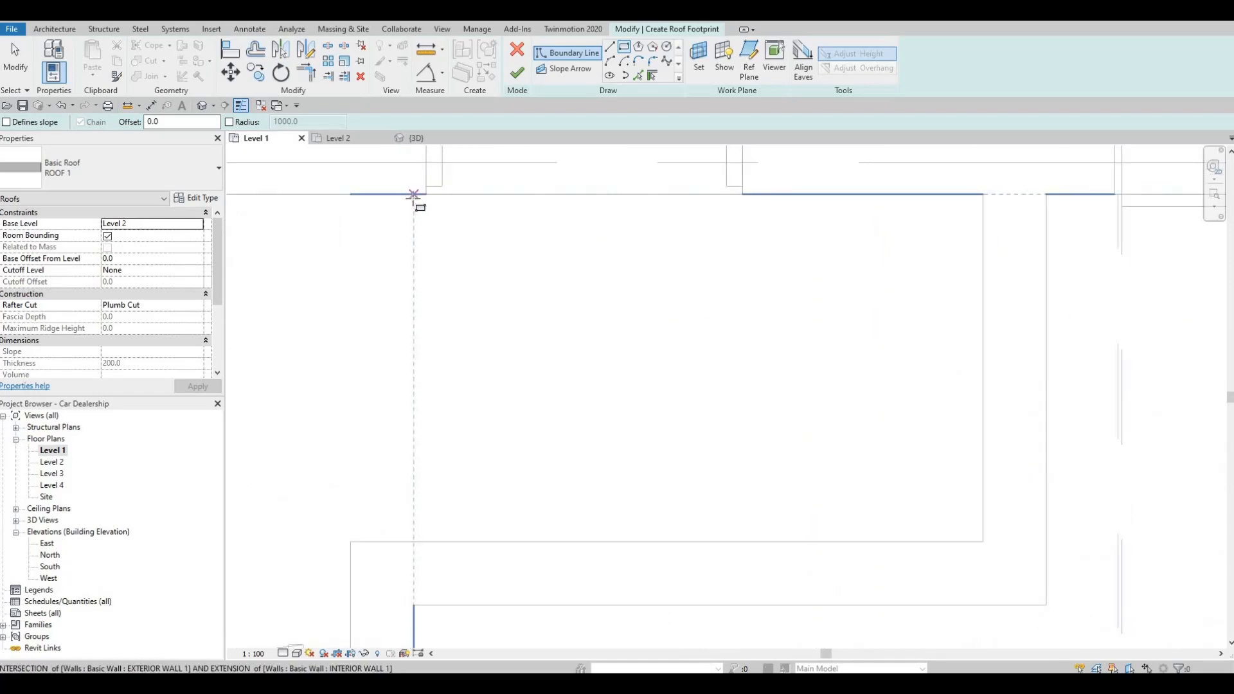
{"action": "scroll", "coordinate": [664, 421], "scroll_direction": "down", "scroll_amount": 8}
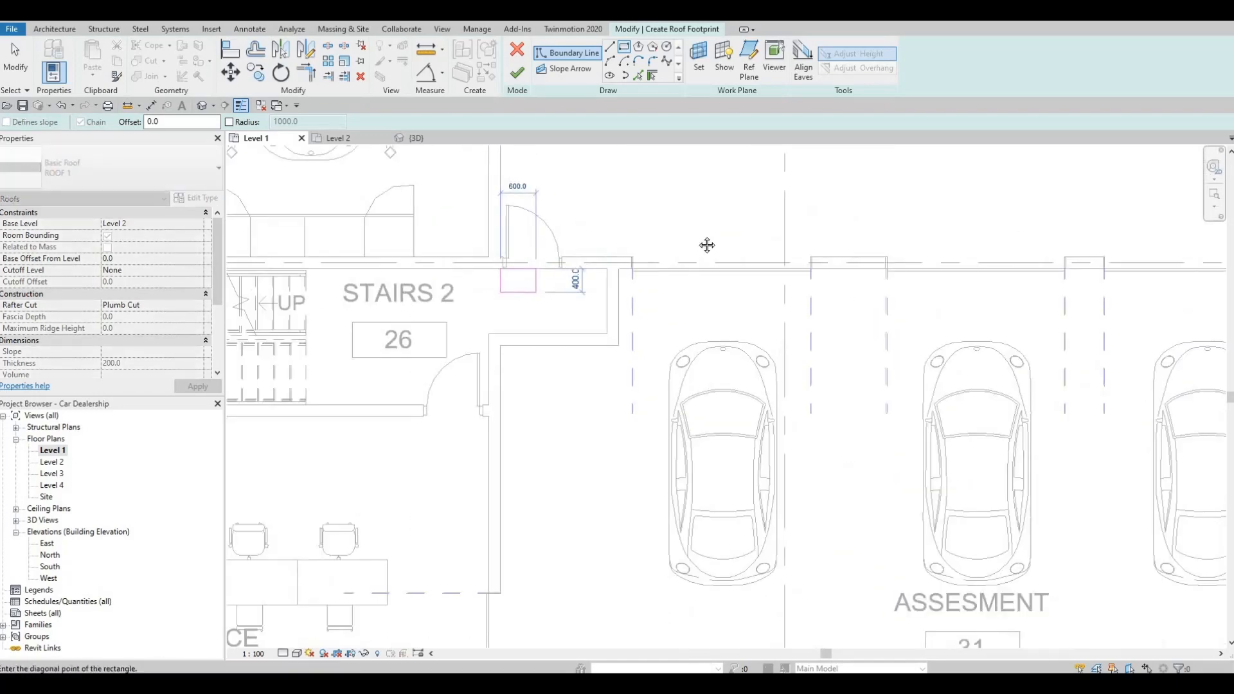
{"action": "scroll", "coordinate": [887, 475], "scroll_direction": "up", "scroll_amount": 6}
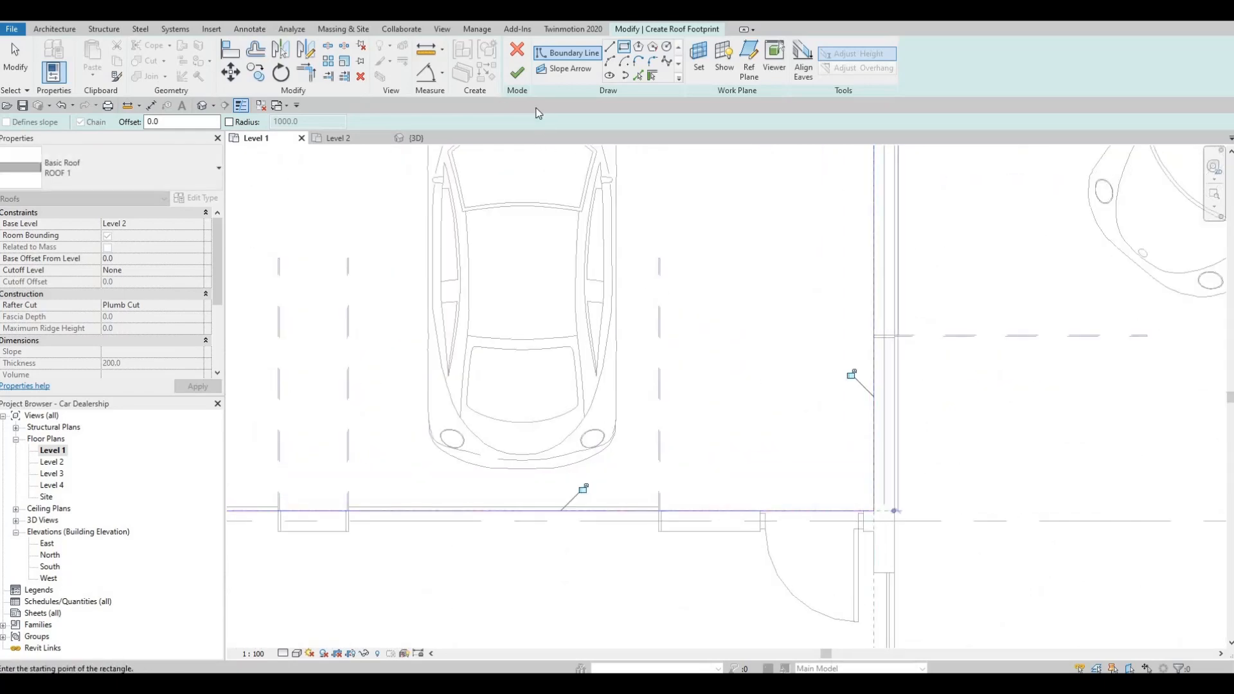
{"action": "scroll", "coordinate": [581, 489], "scroll_direction": "down", "scroll_amount": 5}
{"action": "key", "text": "Escape"}
{"action": "key", "text": "Escape"}
{"action": "left_click", "coordinate": [517, 72]}
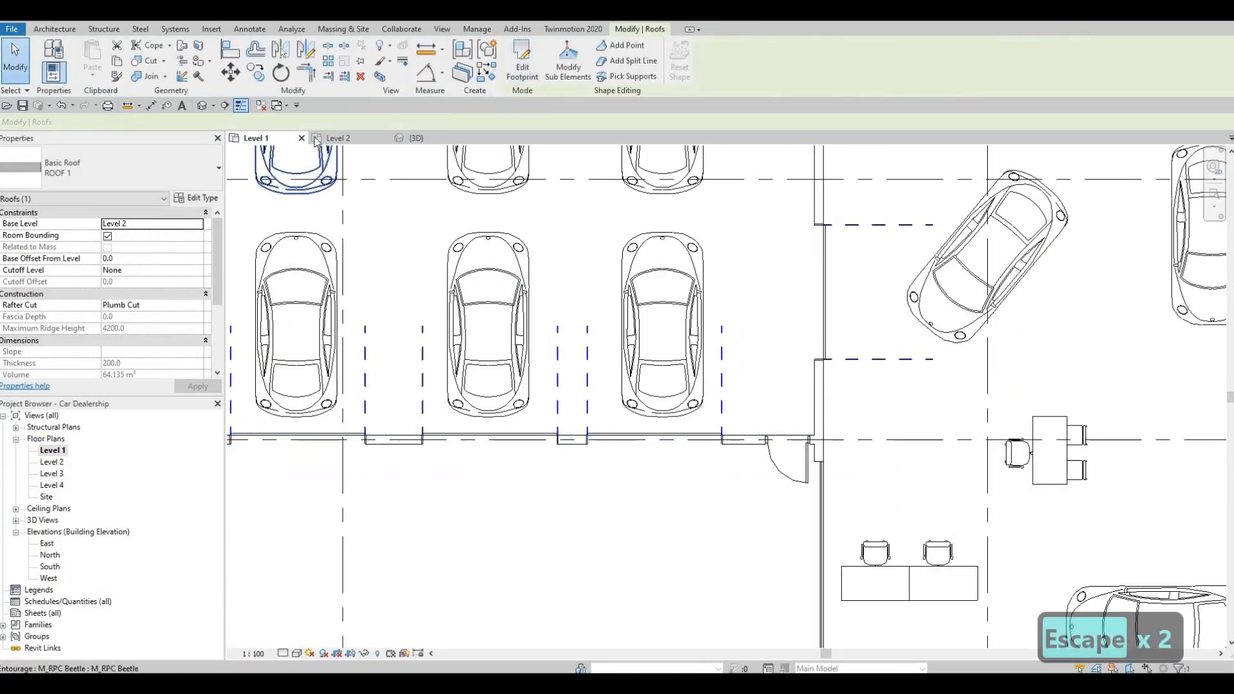
Open the 3D view and clear the selection of the new assessment area roof.
{"action": "left_click", "coordinate": [416, 136]}
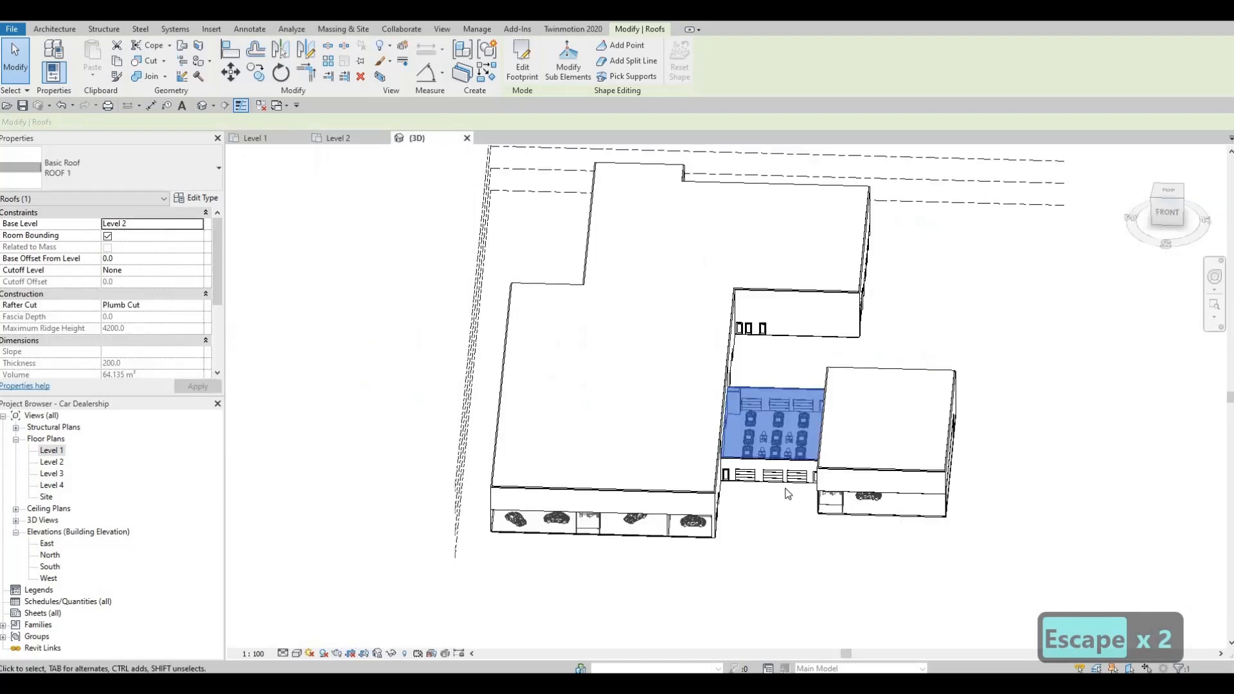
{"action": "scroll", "coordinate": [785, 492], "scroll_direction": "down", "scroll_amount": 2}
{"action": "middle_click_drag", "start_coordinate": [785, 492], "coordinate": [836, 331]}
{"action": "scroll", "coordinate": [743, 423], "scroll_direction": "down", "scroll_amount": 1}
{"action": "key", "text": "Escape"}
{"action": "key", "text": "Escape"}
Set the top offset of the assessment area's two exterior walls to 600 above Level 2.
{"action": "scroll", "coordinate": [753, 426], "scroll_direction": "up", "scroll_amount": 5}
{"action": "middle_click_drag", "start_coordinate": [698, 412], "coordinate": [662, 272], "text": "shift"}
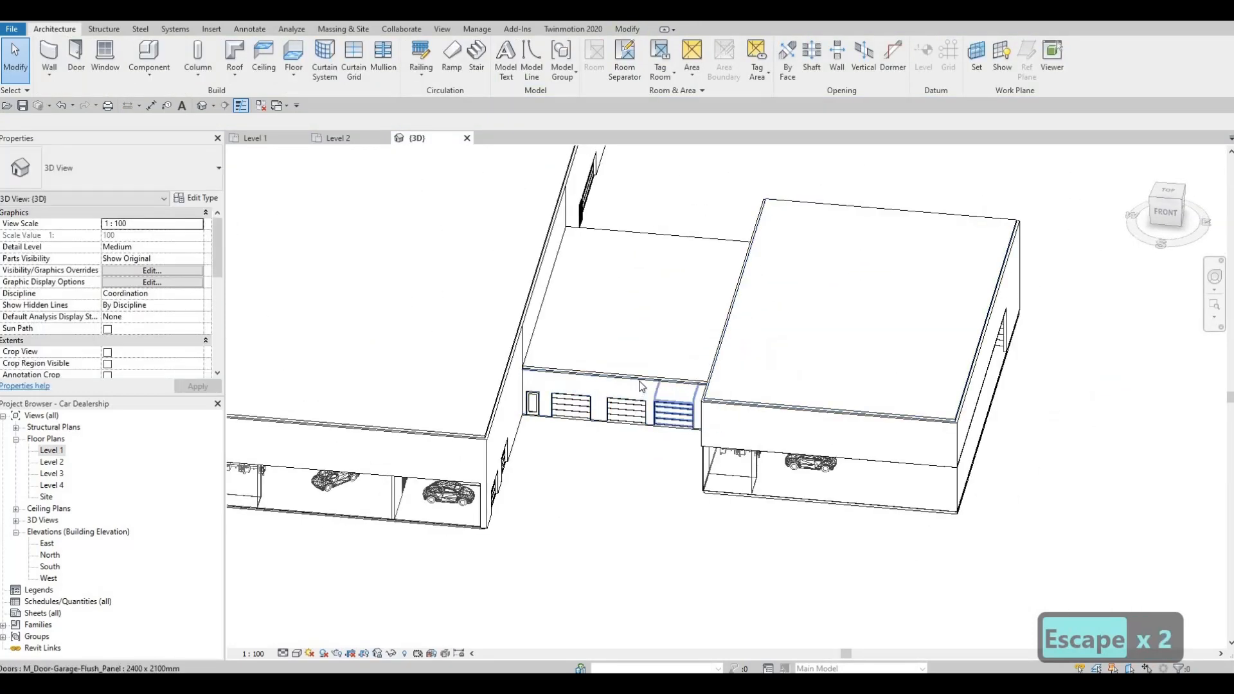
{"action": "left_click", "coordinate": [663, 235]}
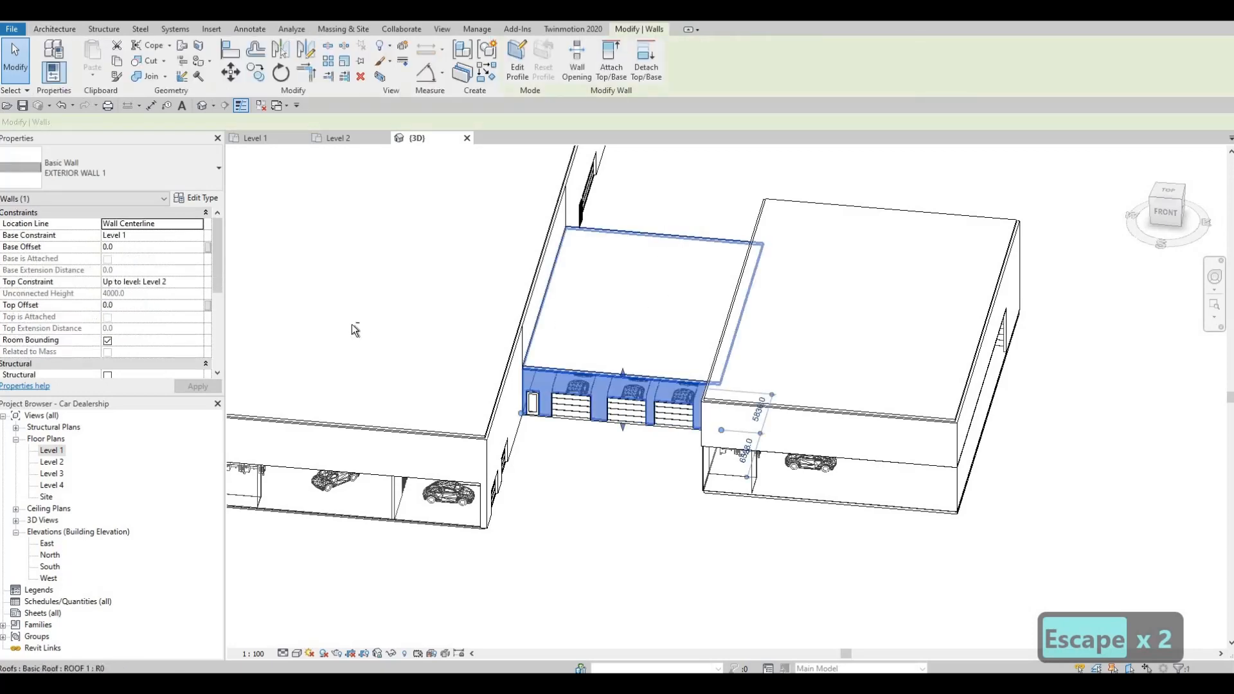
{"action": "middle_click_drag", "start_coordinate": [353, 331], "coordinate": [878, 453], "text": "shift"}
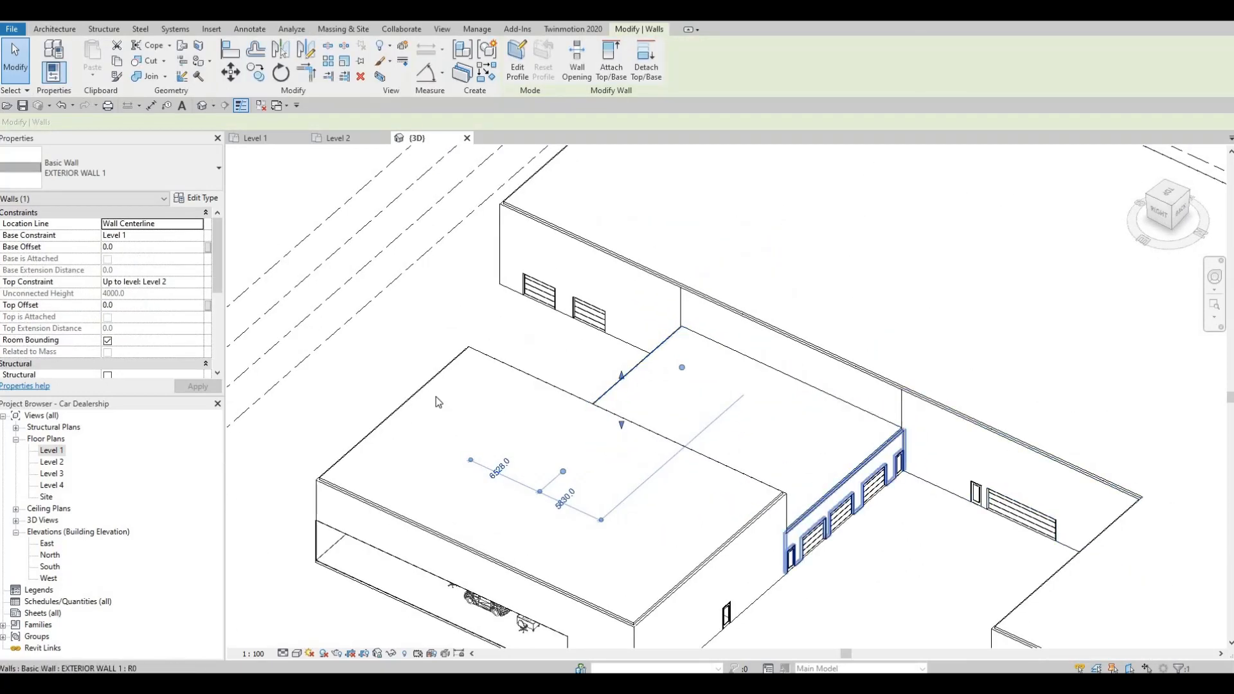
{"action": "left_click", "coordinate": [129, 305]}
{"action": "type", "text": "600"}
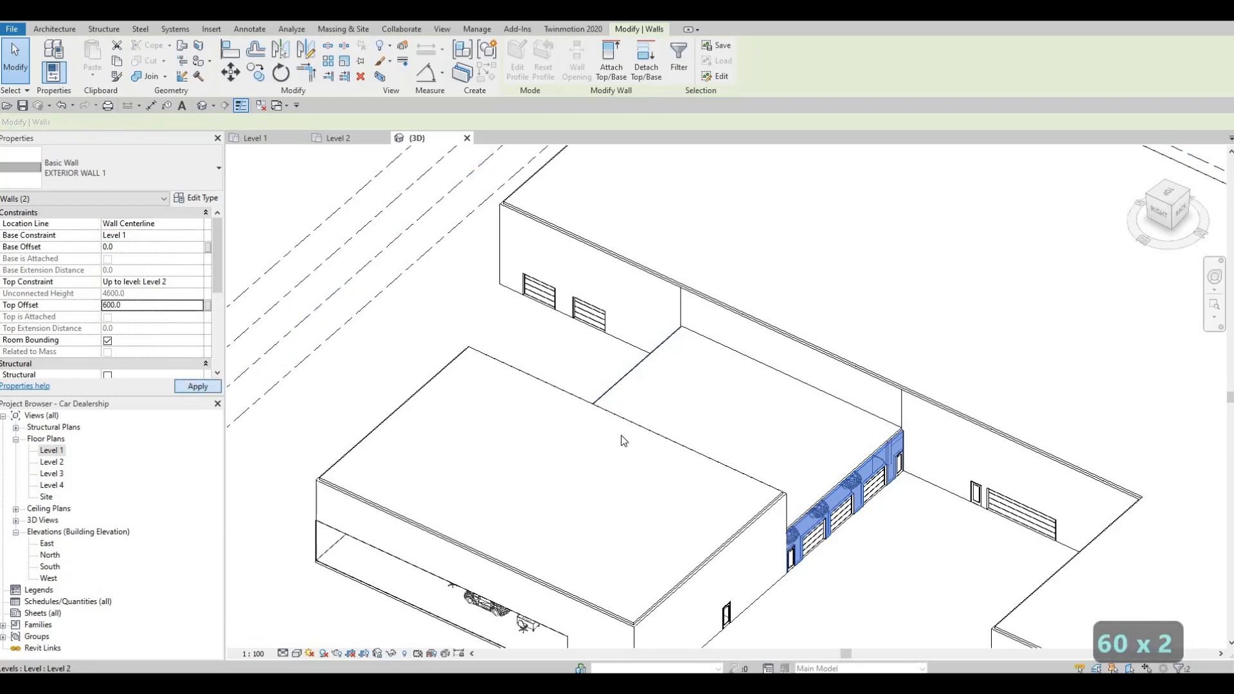
{"action": "key", "text": "Escape"}
{"action": "key", "text": "Escape"}
{"action": "middle_click_drag", "start_coordinate": [562, 376], "coordinate": [510, 365], "text": "shift"}
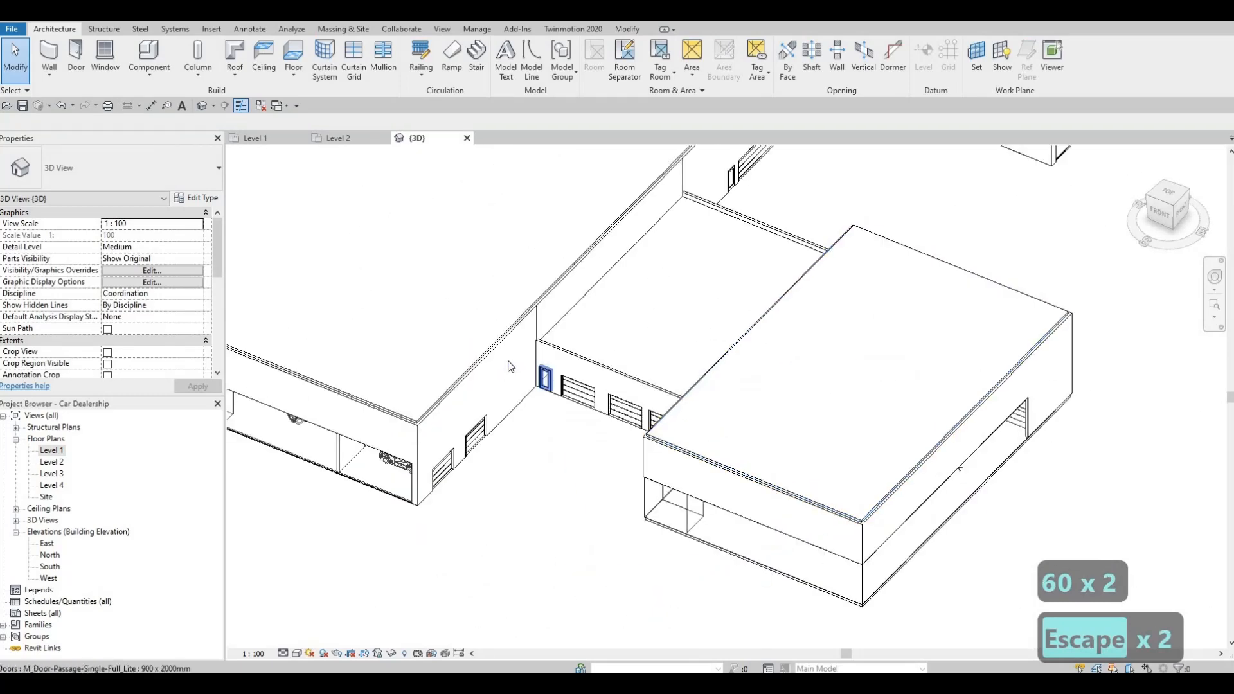
Select the whole chain of connected exterior walls and examine from several sides which walls are included.
{"action": "key", "text": "Caps_Lock"}
{"action": "key", "text": "Caps_Lock"}
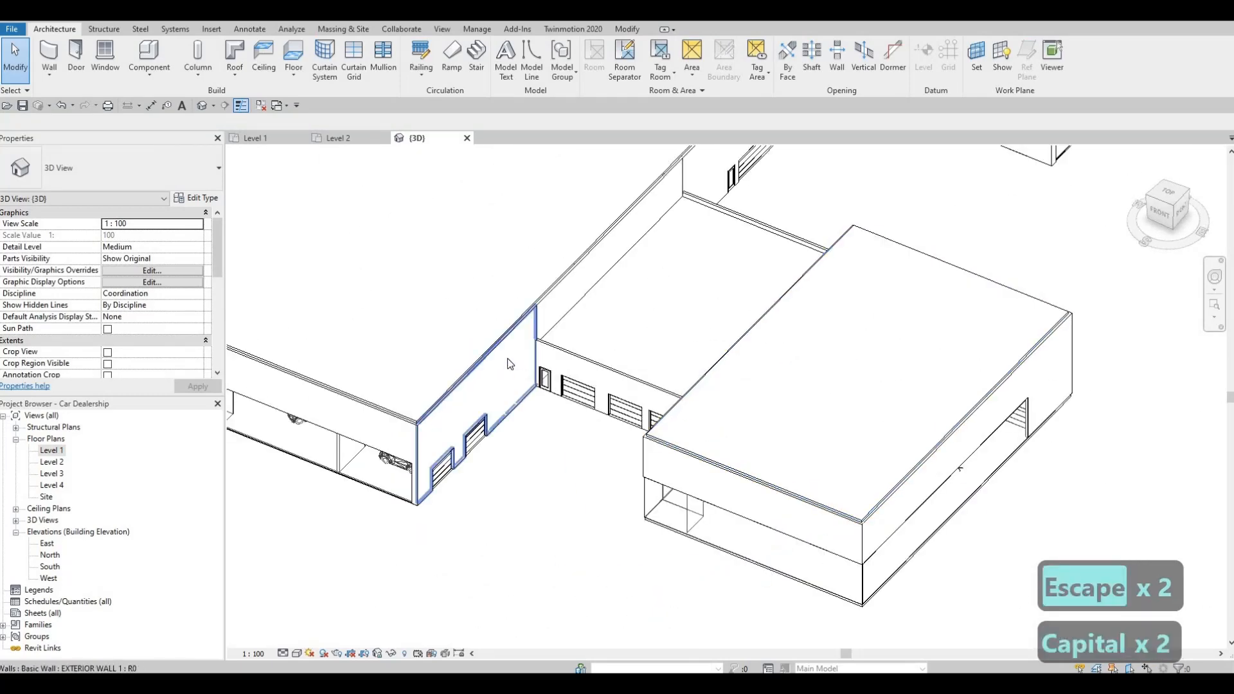
{"action": "key", "text": "Tab"}
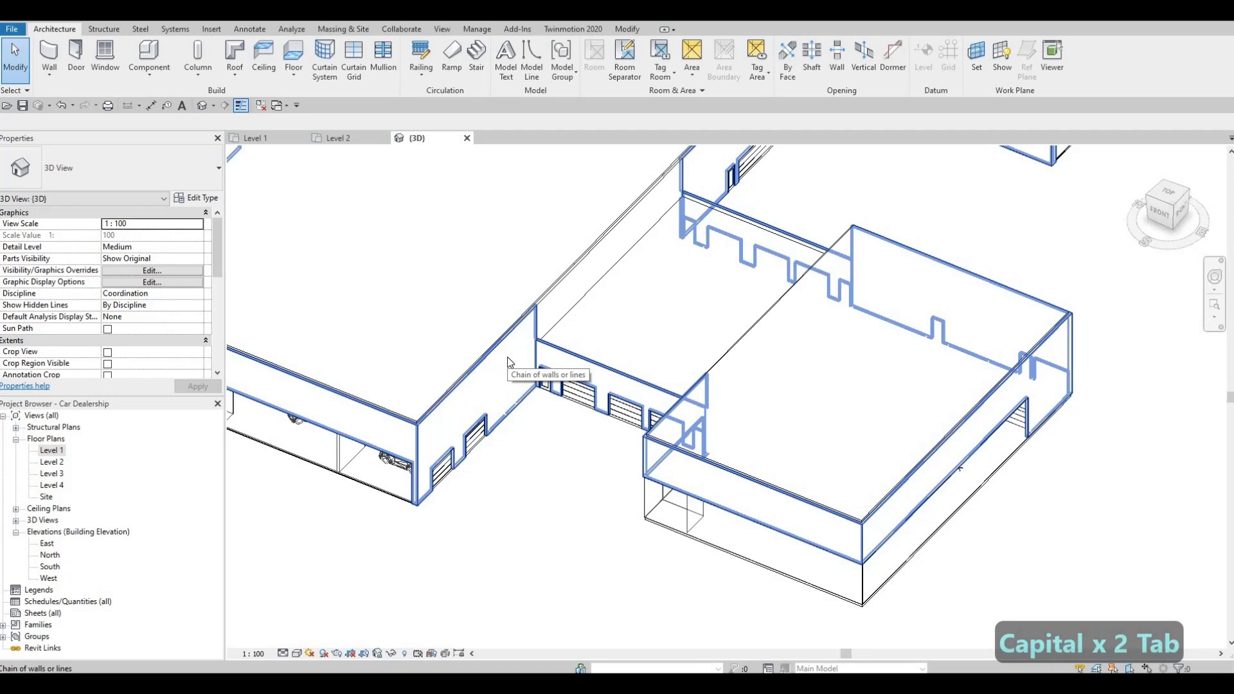
{"action": "left_click", "coordinate": [595, 333]}
{"action": "scroll", "coordinate": [595, 334], "scroll_direction": "down", "scroll_amount": 5}
{"action": "middle_click_drag", "start_coordinate": [604, 364], "coordinate": [770, 345], "text": "shift"}
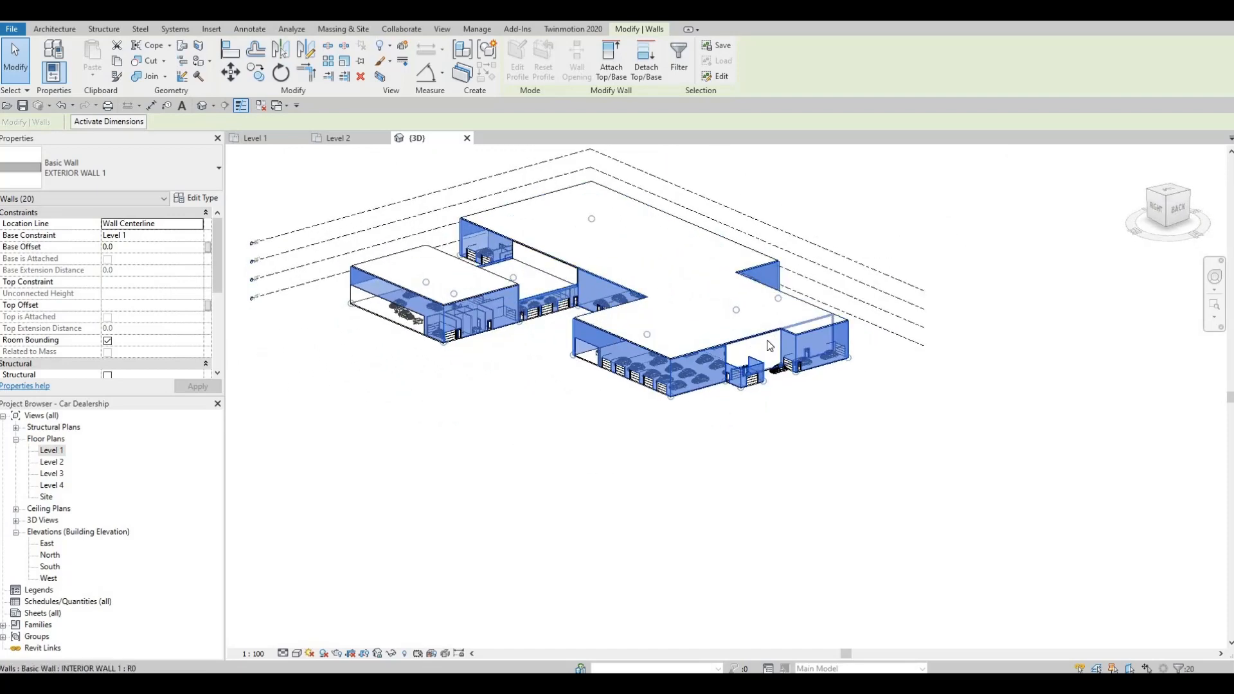
{"action": "middle_click_drag", "start_coordinate": [872, 393], "coordinate": [811, 456], "text": "shift"}
{"action": "middle_click_drag", "start_coordinate": [580, 369], "coordinate": [613, 375], "text": "shift"}
{"action": "scroll", "coordinate": [590, 381], "scroll_direction": "up", "scroll_amount": 1}
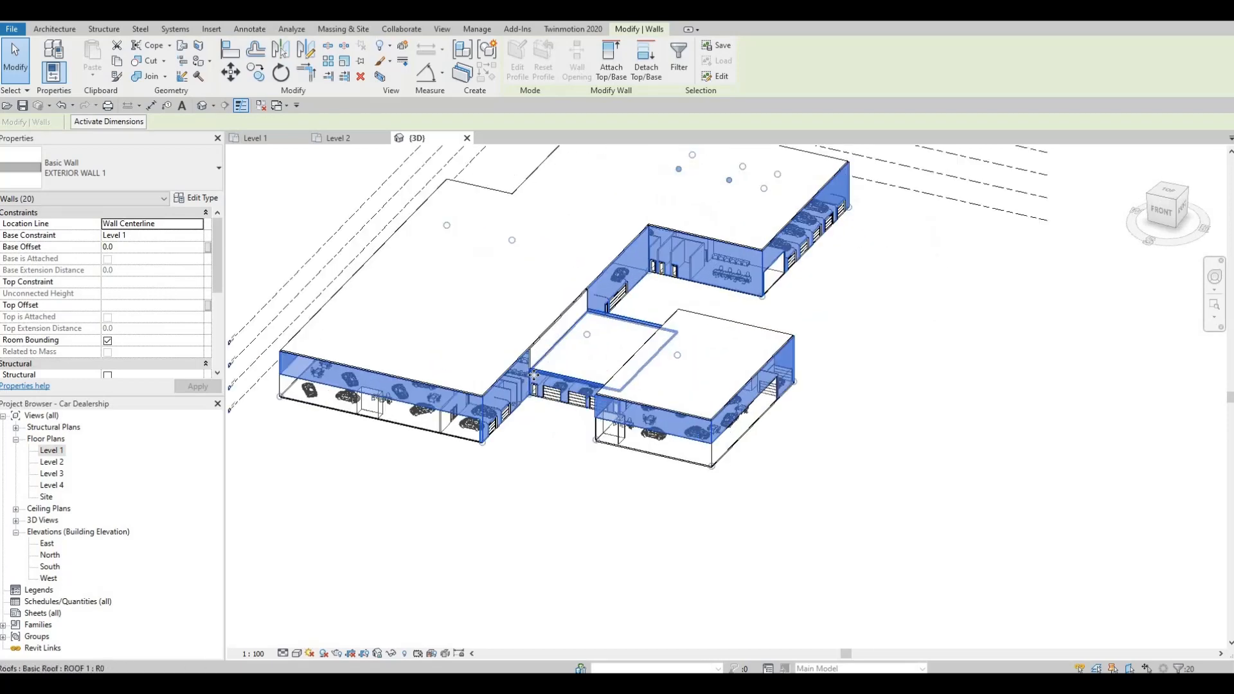
{"action": "scroll", "coordinate": [535, 375], "scroll_direction": "up", "scroll_amount": 2}
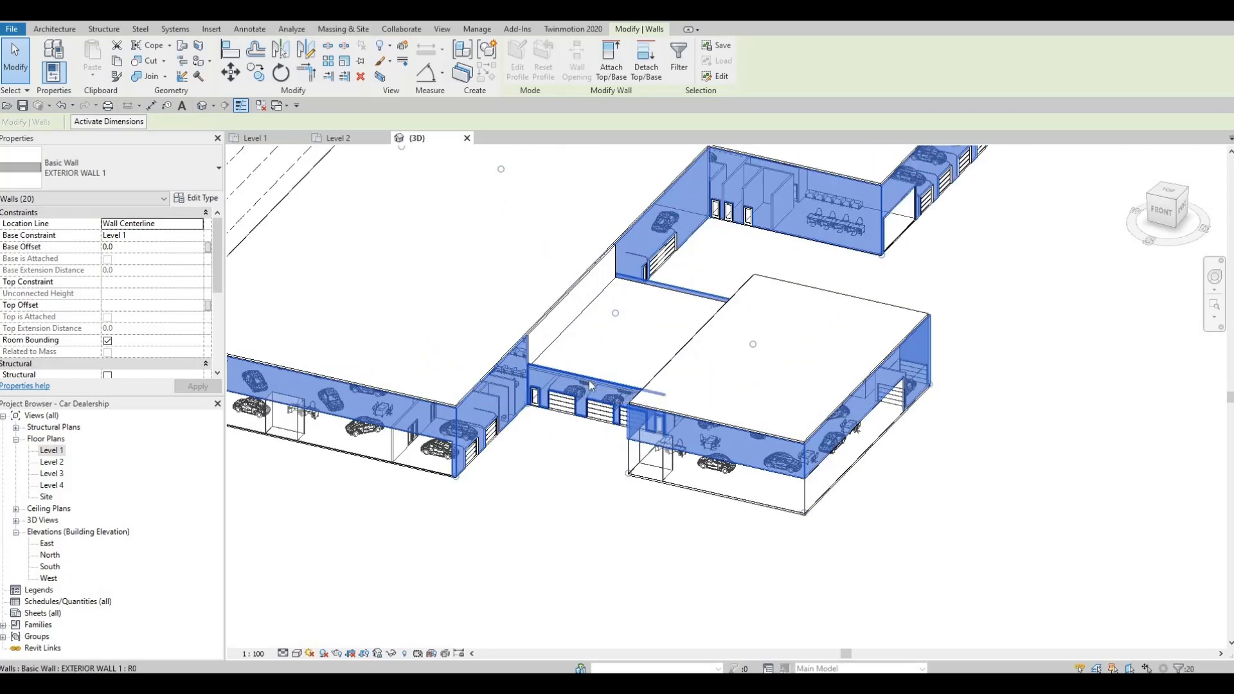
{"action": "key", "text": "Tab"}
{"action": "key", "text": "Tab"}
{"action": "key", "text": "Tab"}
{"action": "key", "text": "Tab"}
{"action": "key", "text": "Tab"}
{"action": "key", "text": "Tab"}
{"action": "key", "text": "Tab"}
{"action": "key", "text": "Tab"}
{"action": "key", "text": "Tab"}
{"action": "key", "text": "Tab"}
{"action": "key", "text": "Tab"}
{"action": "key", "text": "Tab"}
{"action": "key", "text": "Tab"}
{"action": "key", "text": "Tab"}
{"action": "key", "text": "Tab"}
{"action": "key", "text": "Tab"}
{"action": "key", "text": "Tab"}
{"action": "key", "text": "Caps_Lock"}
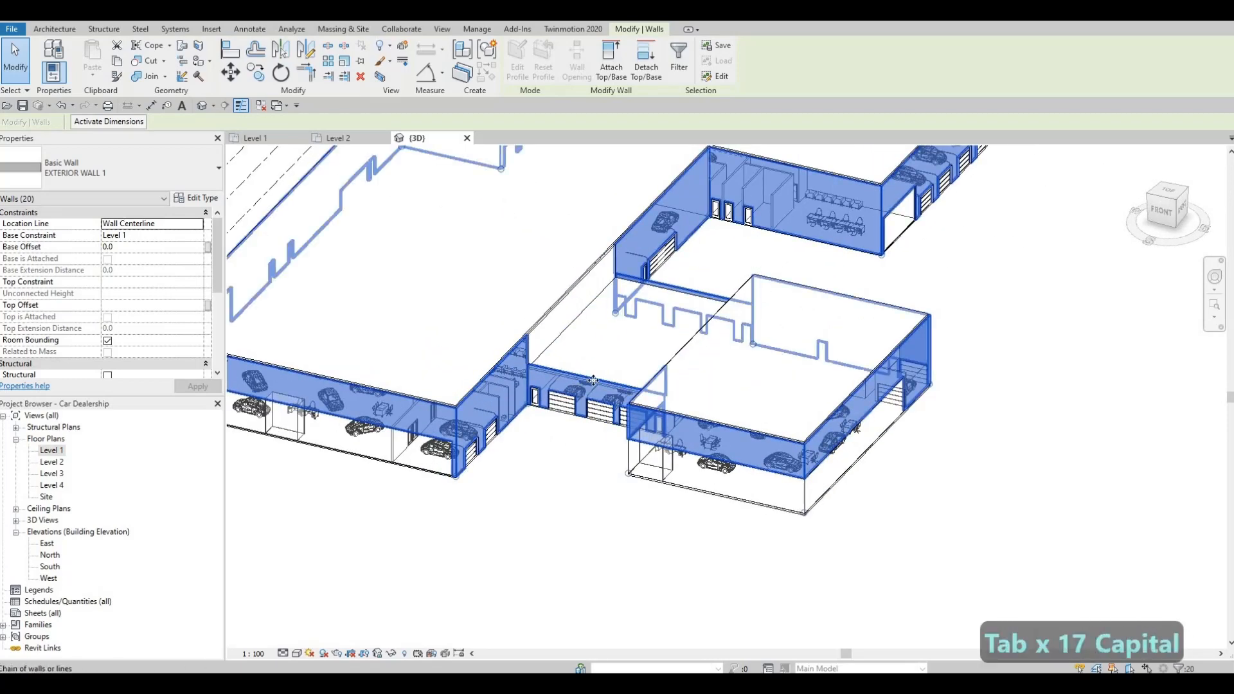
{"action": "key", "text": "Caps_Lock"}
{"action": "key", "text": "Caps_Lock"}
{"action": "key", "text": "Caps_Lock"}
{"action": "key", "text": "Caps_Lock"}
{"action": "key", "text": "Caps_Lock"}
{"action": "key", "text": "Caps_Lock"}
{"action": "key", "text": "Caps_Lock"}
{"action": "key", "text": "Caps_Lock"}
{"action": "key", "text": "Caps_Lock"}
{"action": "key", "text": "Caps_Lock"}
{"action": "key", "text": "Caps_Lock"}
{"action": "key", "text": "Caps_Lock"}
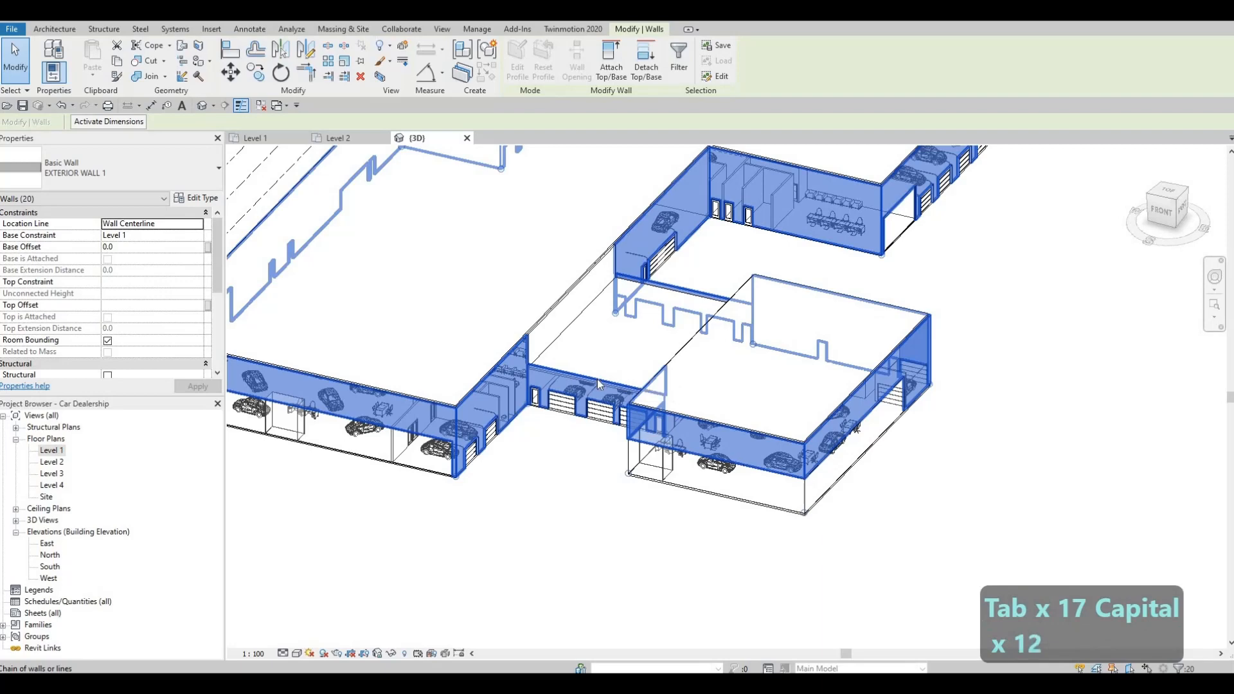
{"action": "left_click", "coordinate": [650, 332]}
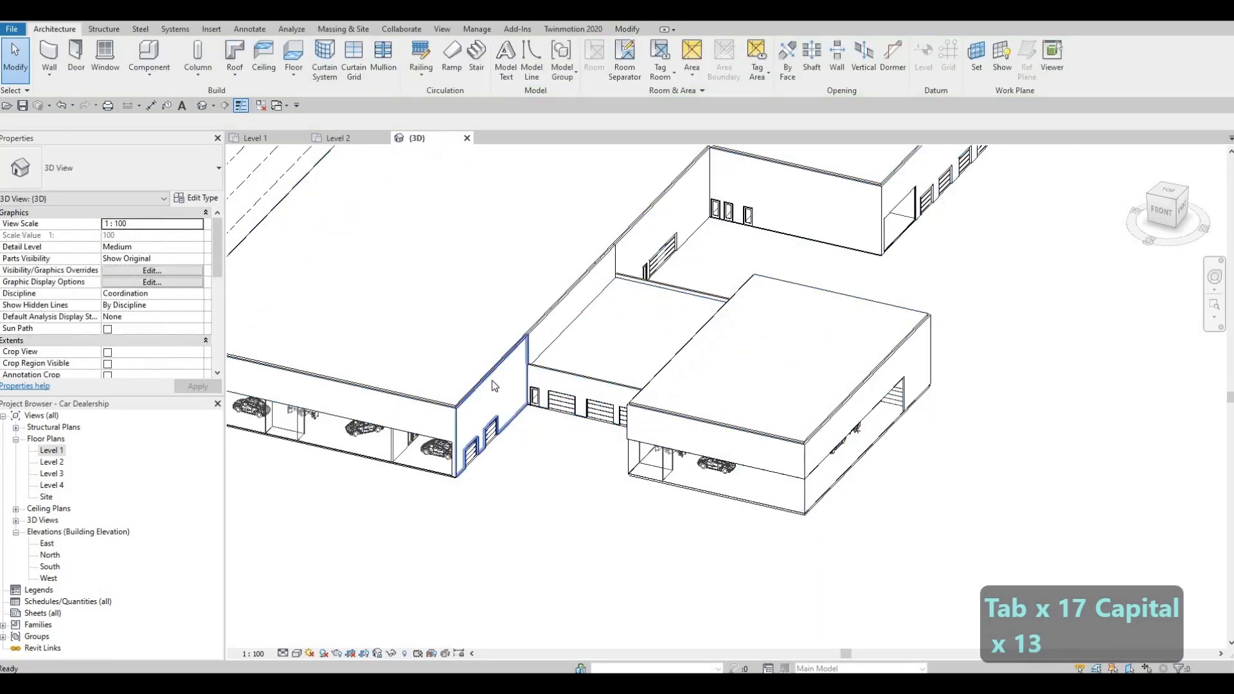
{"action": "key", "text": "Escape"}
{"action": "key", "text": "Escape"}
Set the top offset to 600 for the whole chain of exterior walls except the two assessment area walls.
{"action": "key", "text": "Tab"}
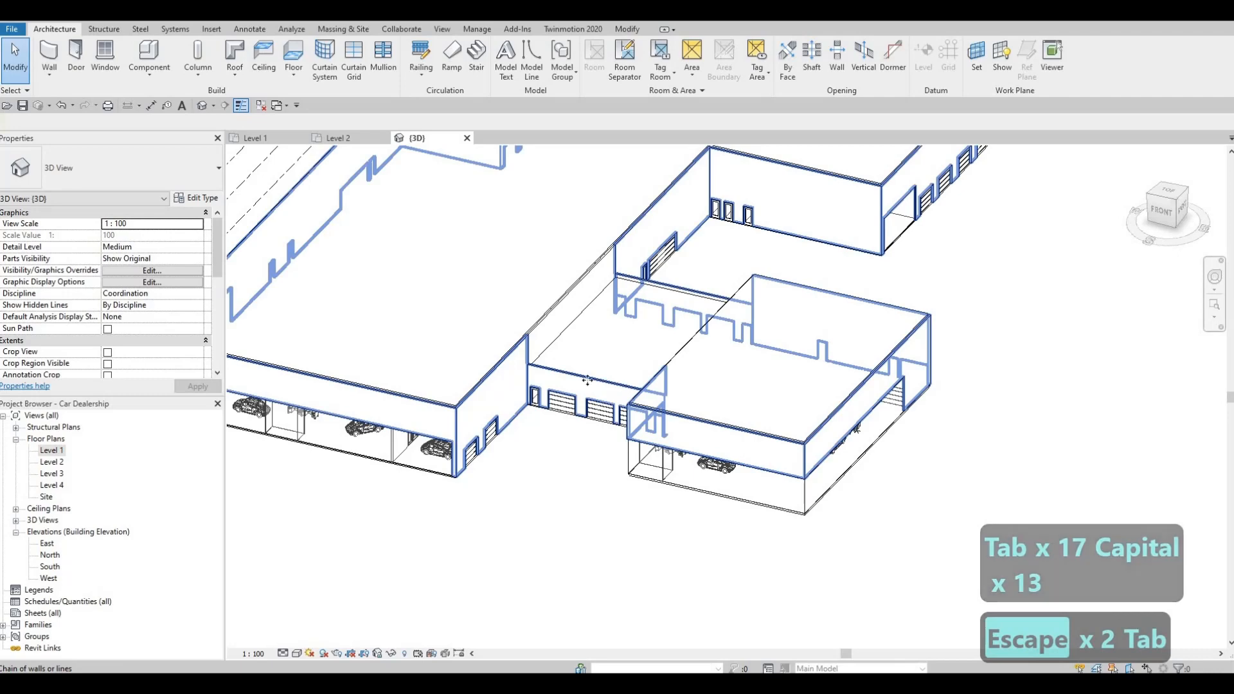
{"action": "left_click", "coordinate": [494, 386]}
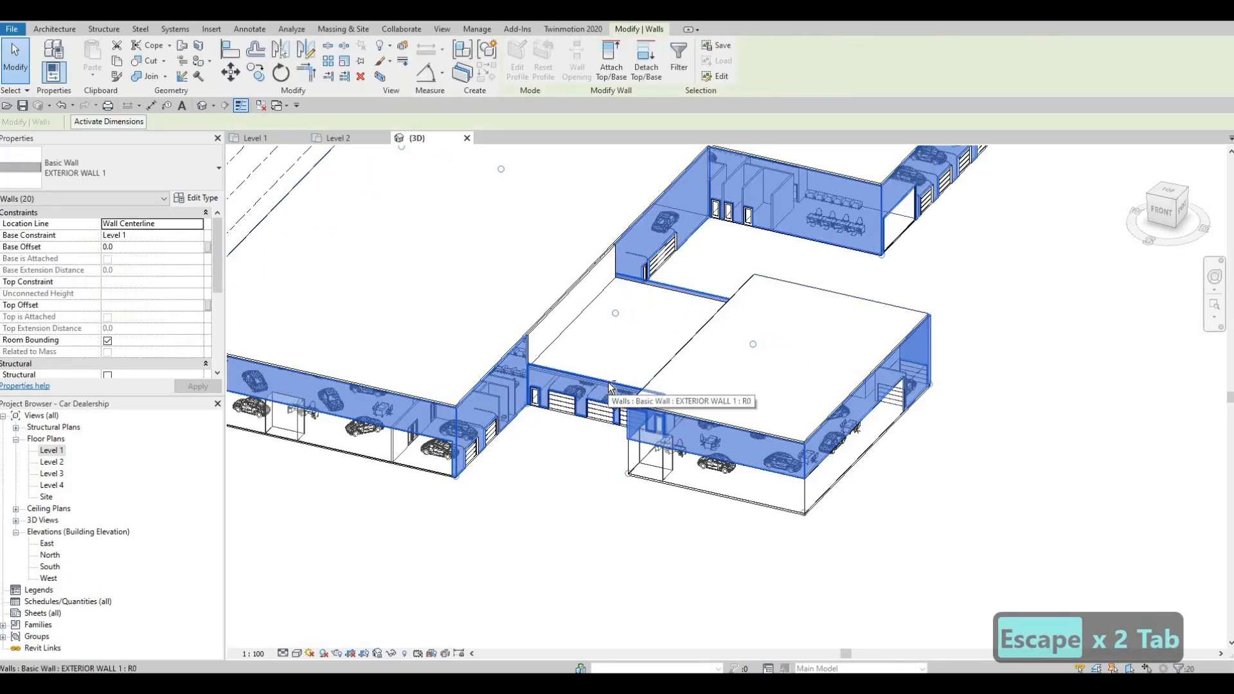
{"action": "left_click", "coordinate": [611, 386], "text": "shift"}
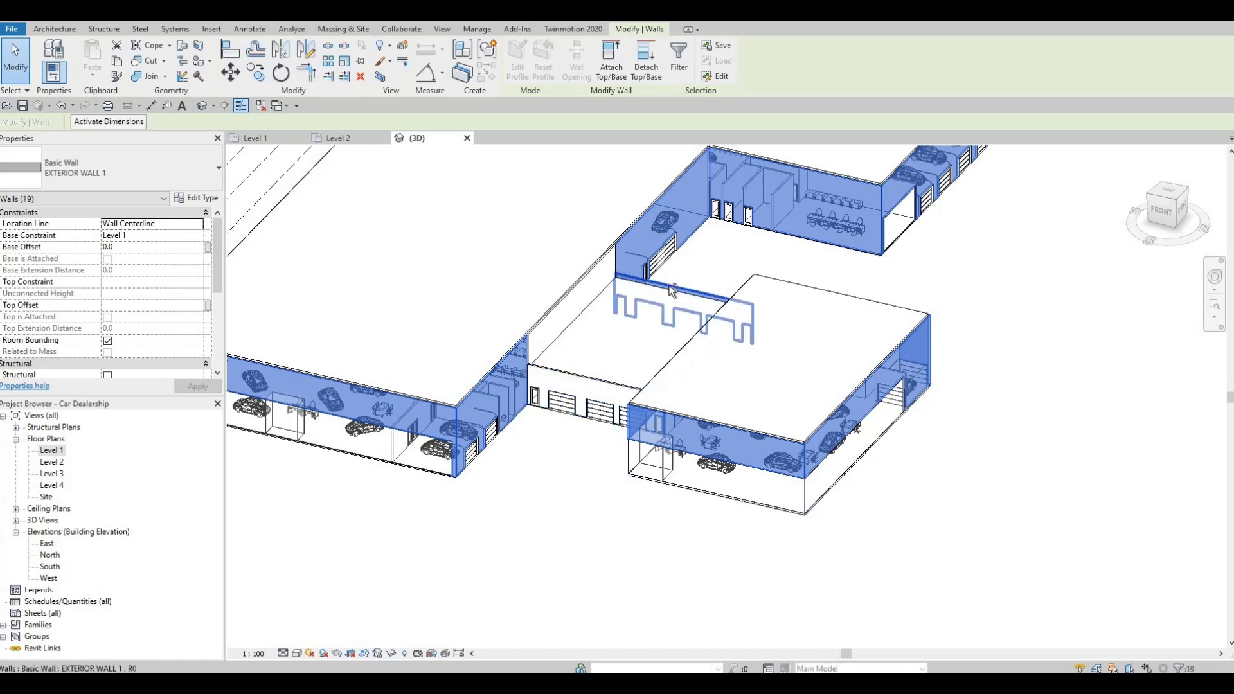
{"action": "left_click", "coordinate": [134, 304]}
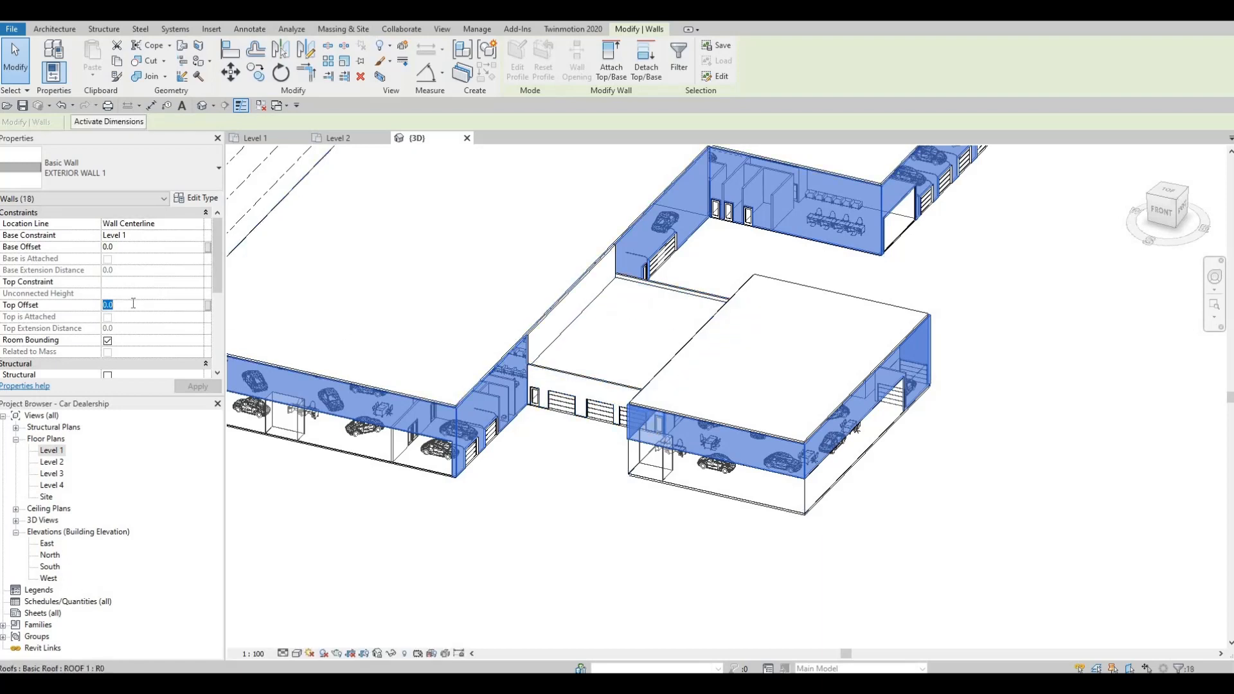
{"action": "type", "text": "600"}
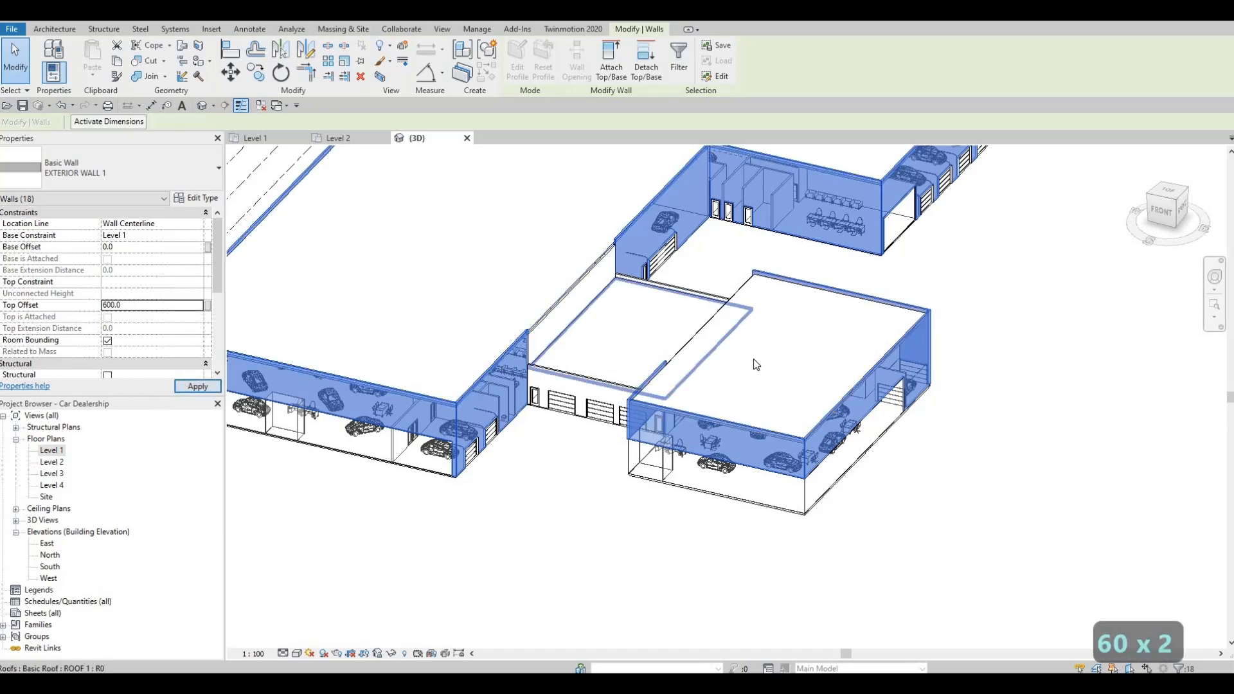
{"action": "key", "text": "Escape"}
{"action": "key", "text": "Escape"}
Open the Level 1 floor plan at the car wash along grids A and B.
{"action": "middle_click_drag", "start_coordinate": [752, 358], "coordinate": [759, 407], "text": "shift"}
{"action": "scroll", "coordinate": [761, 410], "scroll_direction": "up", "scroll_amount": 4}
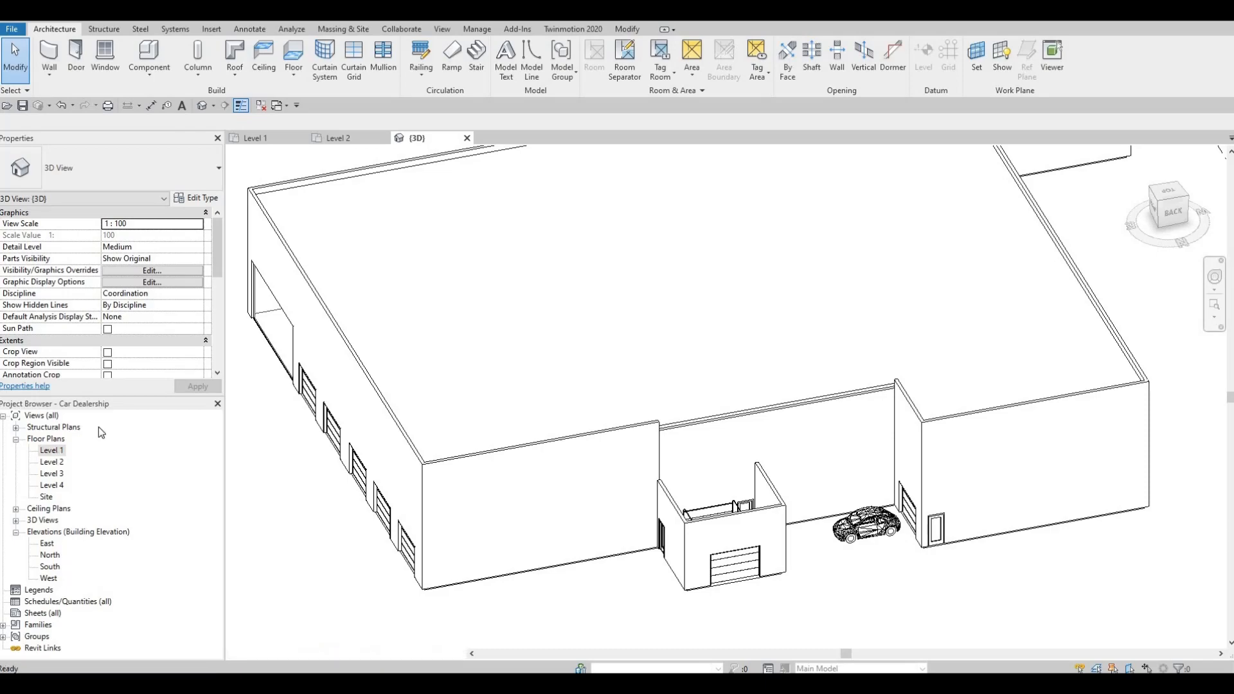
{"action": "double_click", "coordinate": [51, 450]}
{"action": "scroll", "coordinate": [607, 470], "scroll_direction": "down", "scroll_amount": 6}
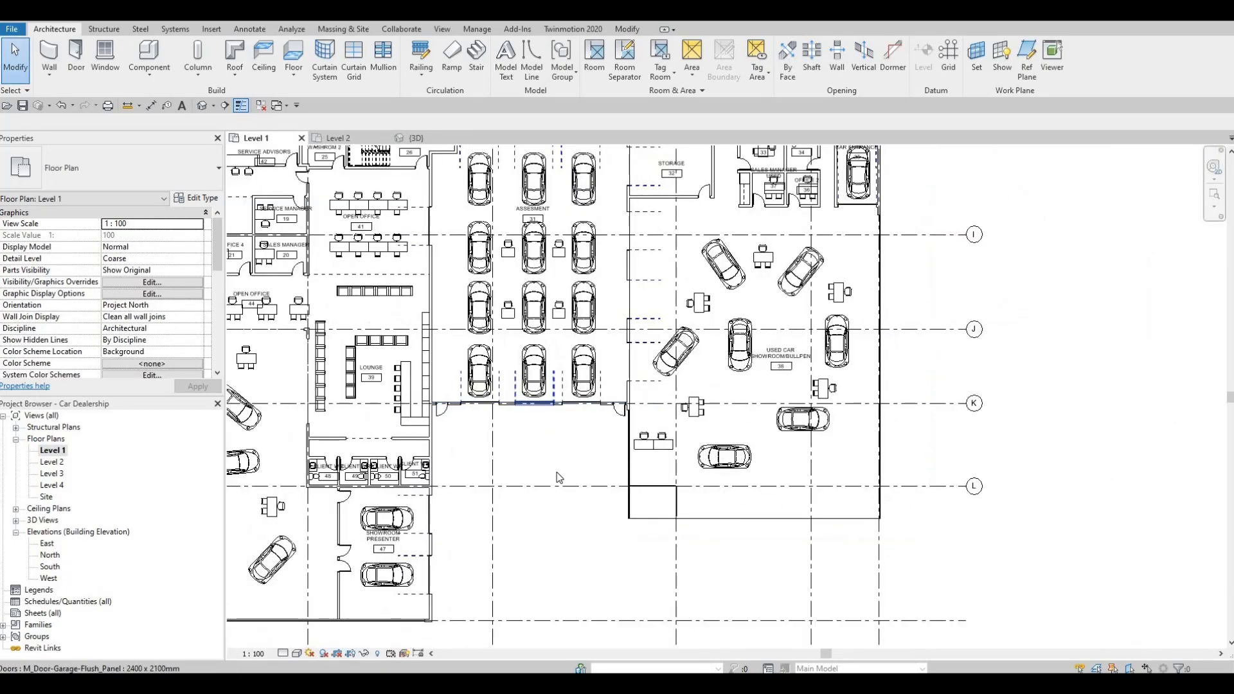
{"action": "scroll", "coordinate": [574, 374], "scroll_direction": "up", "scroll_amount": 6}
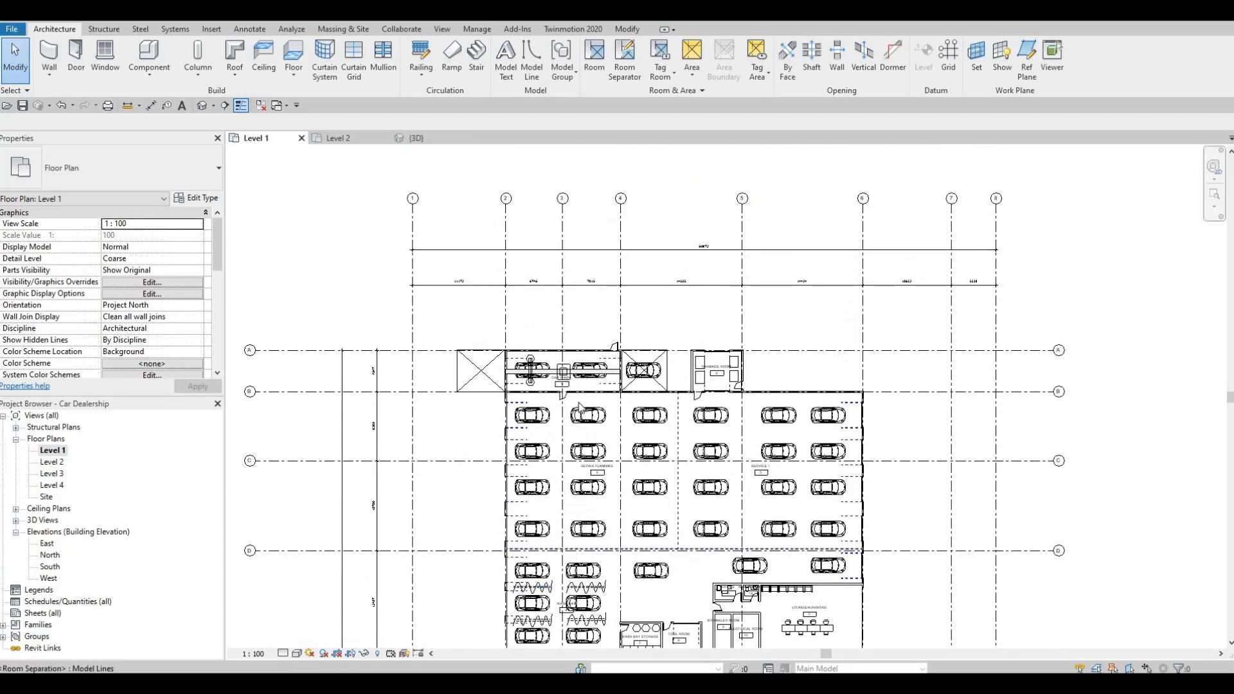
{"action": "key", "text": "Escape"}
{"action": "middle_click_drag", "start_coordinate": [656, 455], "coordinate": [640, 455]}
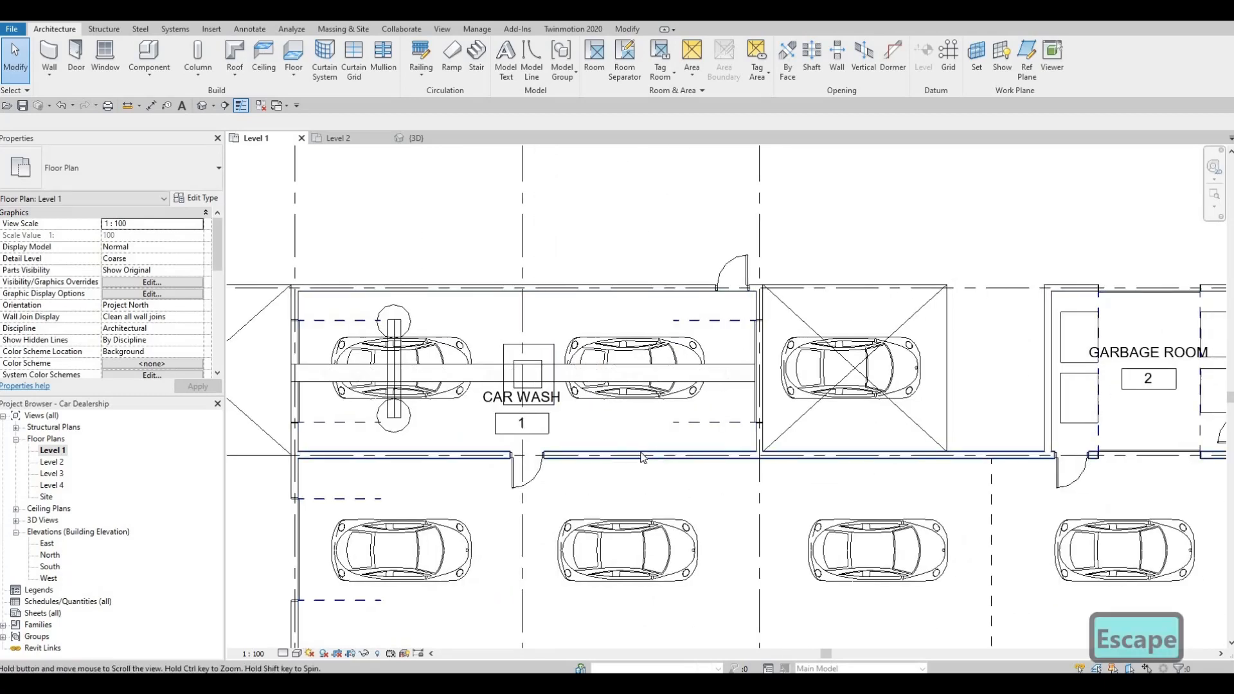
{"action": "key", "text": "t"}
{"action": "key", "text": "r"}
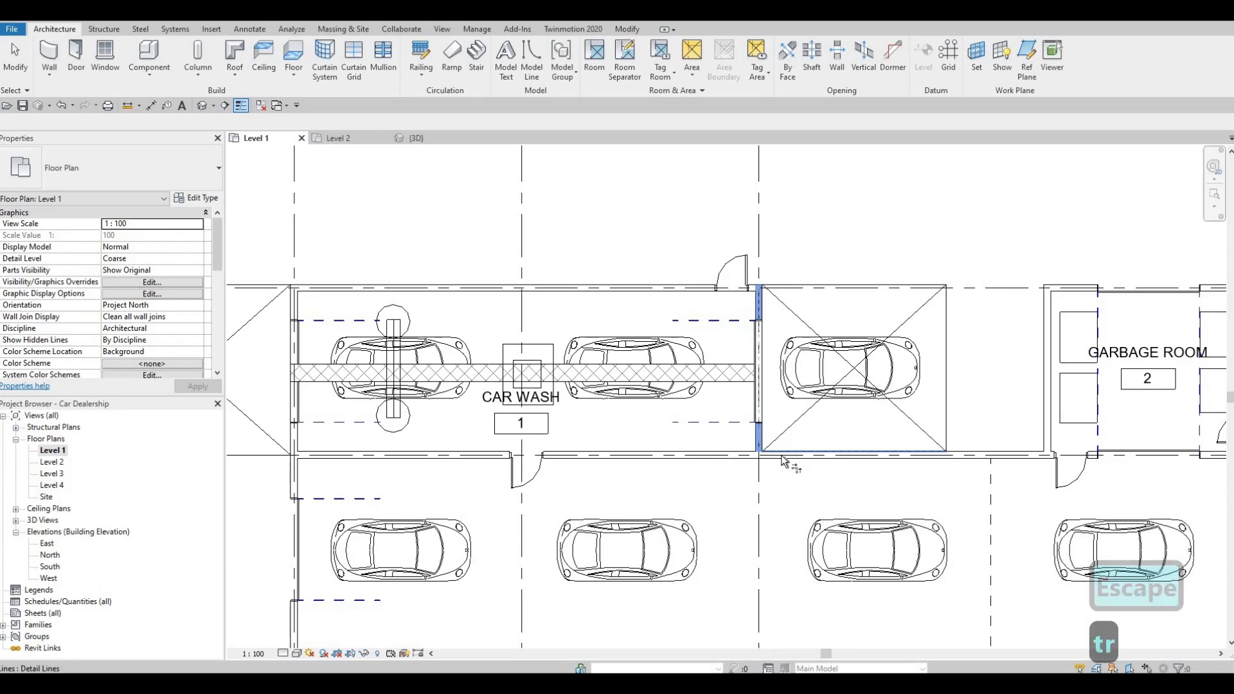
{"action": "key", "text": "Escape"}
{"action": "key", "text": "Escape"}
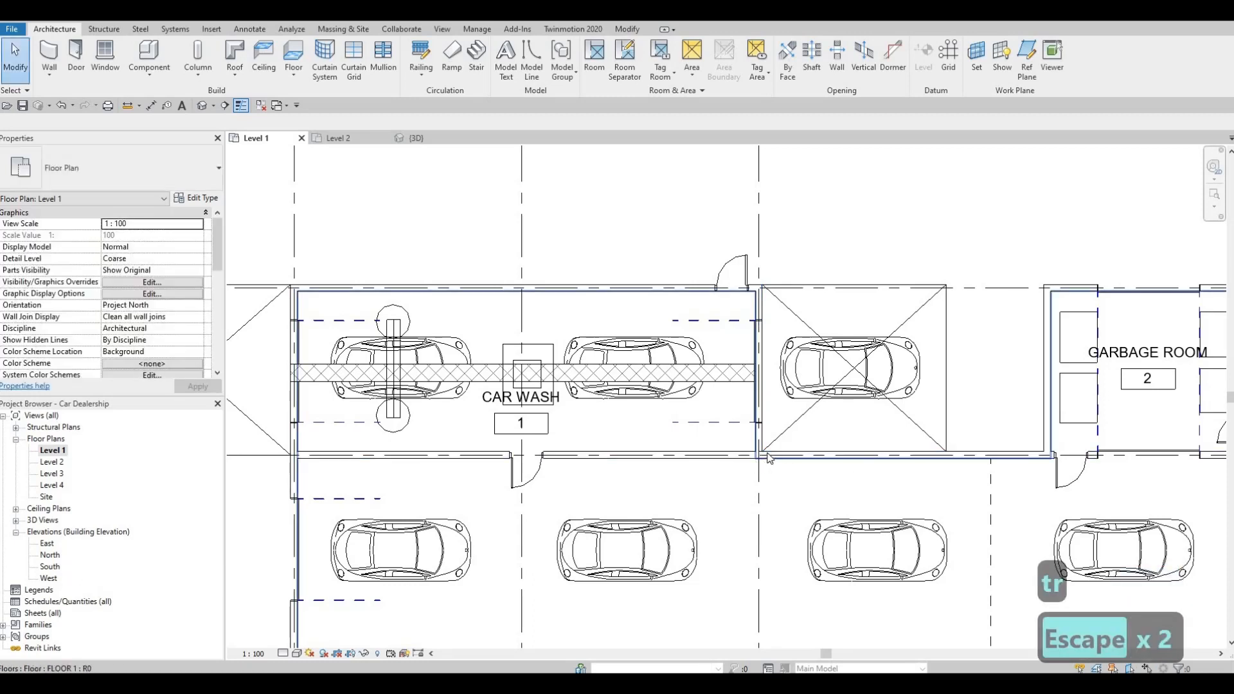
{"action": "key", "text": "t"}
{"action": "key", "text": "r"}
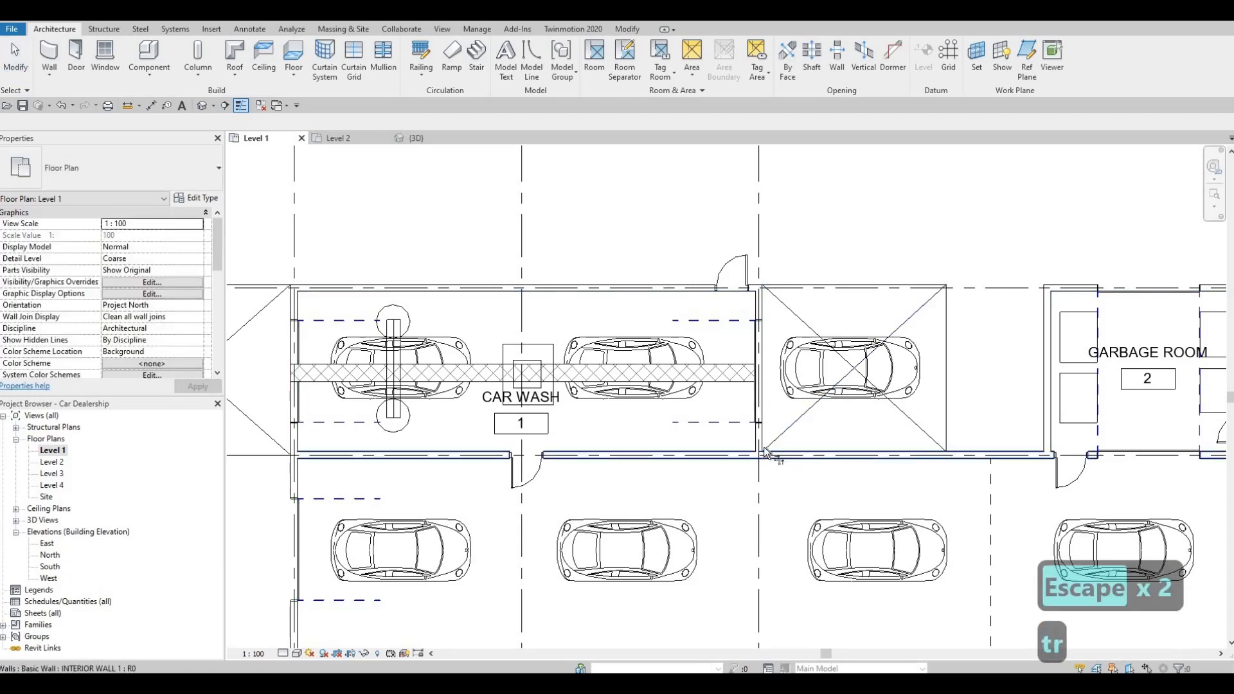
{"action": "left_click", "coordinate": [750, 455]}
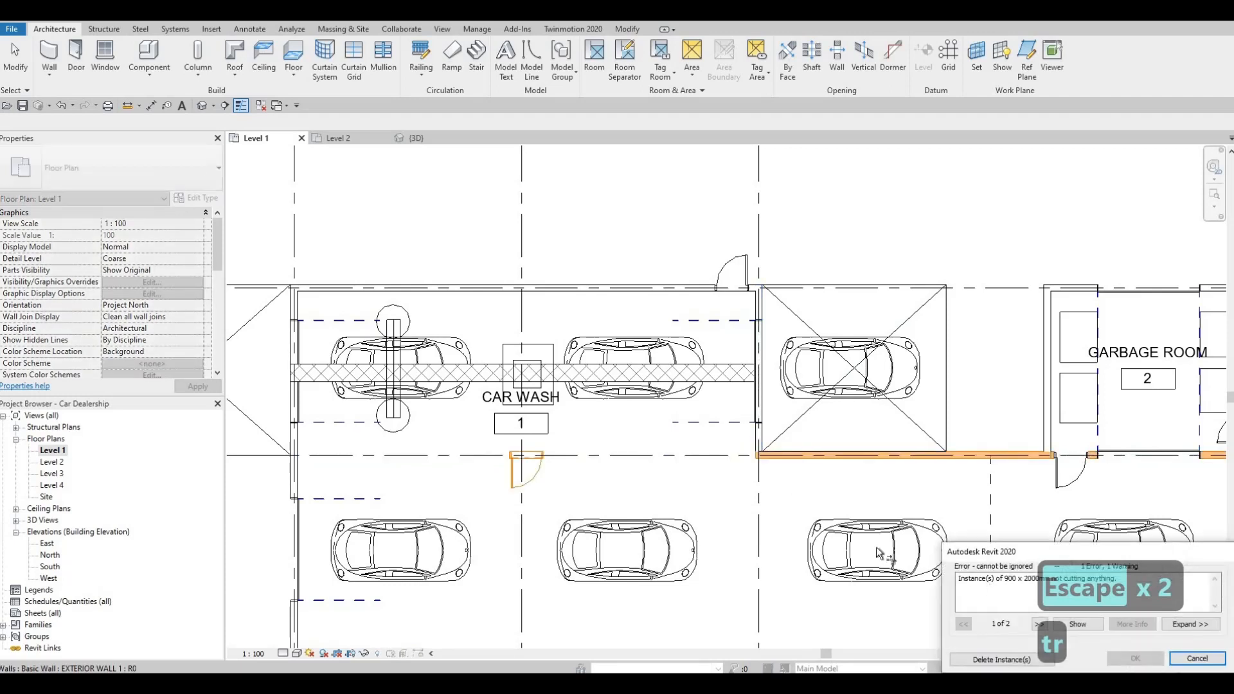
{"action": "key", "text": "Escape"}
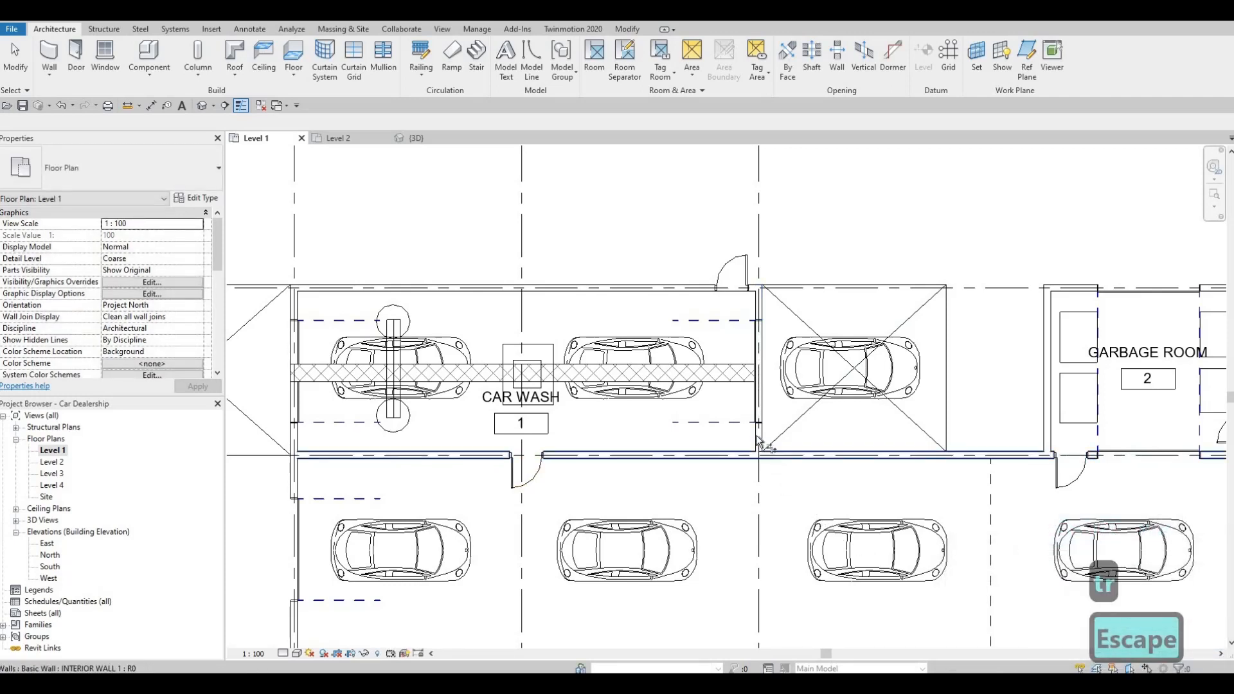
Trim the wall along grid B to the car wash's corner at grid 4, deleting the door instance it hosted beside the car wash.
{"action": "left_click", "coordinate": [764, 455]}
{"action": "left_click", "coordinate": [757, 448]}
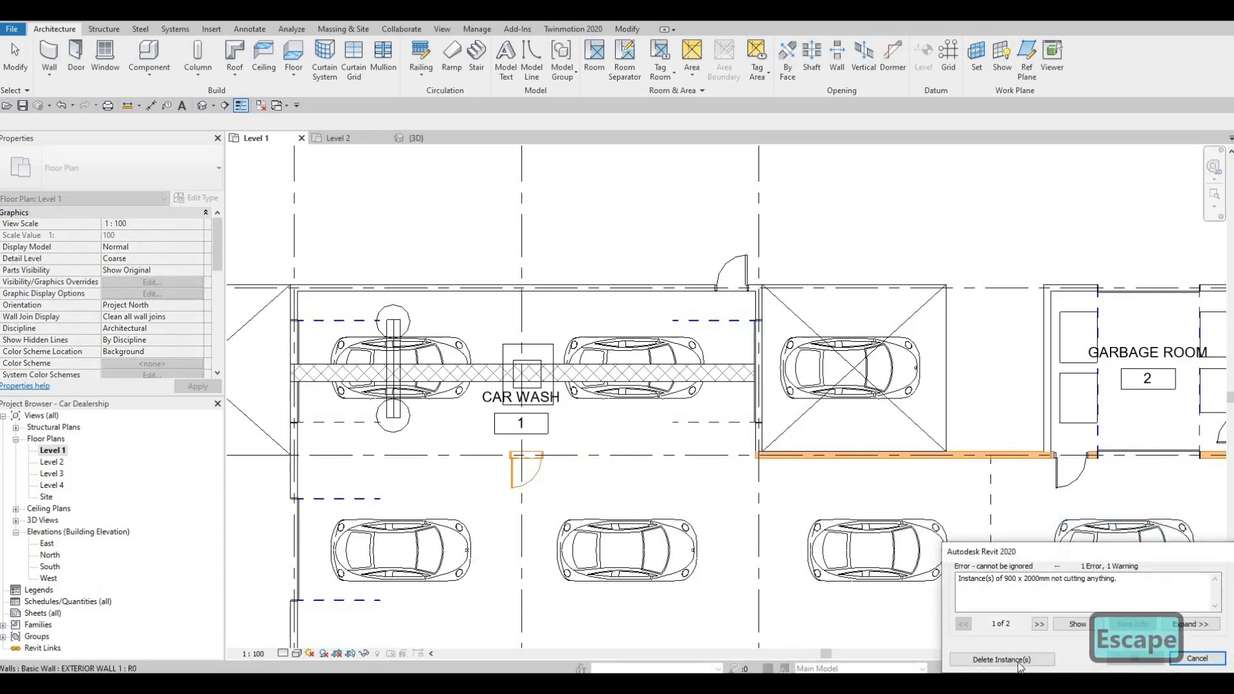
{"action": "key", "text": "Escape"}
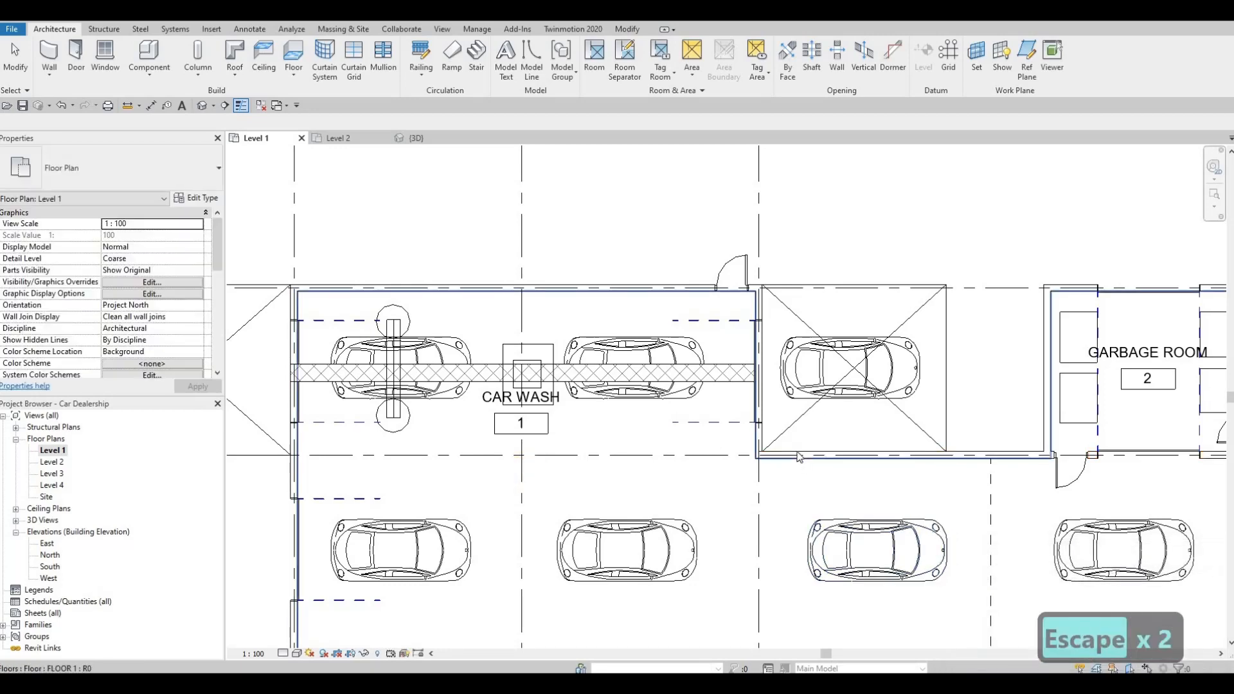
{"action": "left_click", "coordinate": [796, 452]}
{"action": "key", "text": "c"}
{"action": "key", "text": "s"}
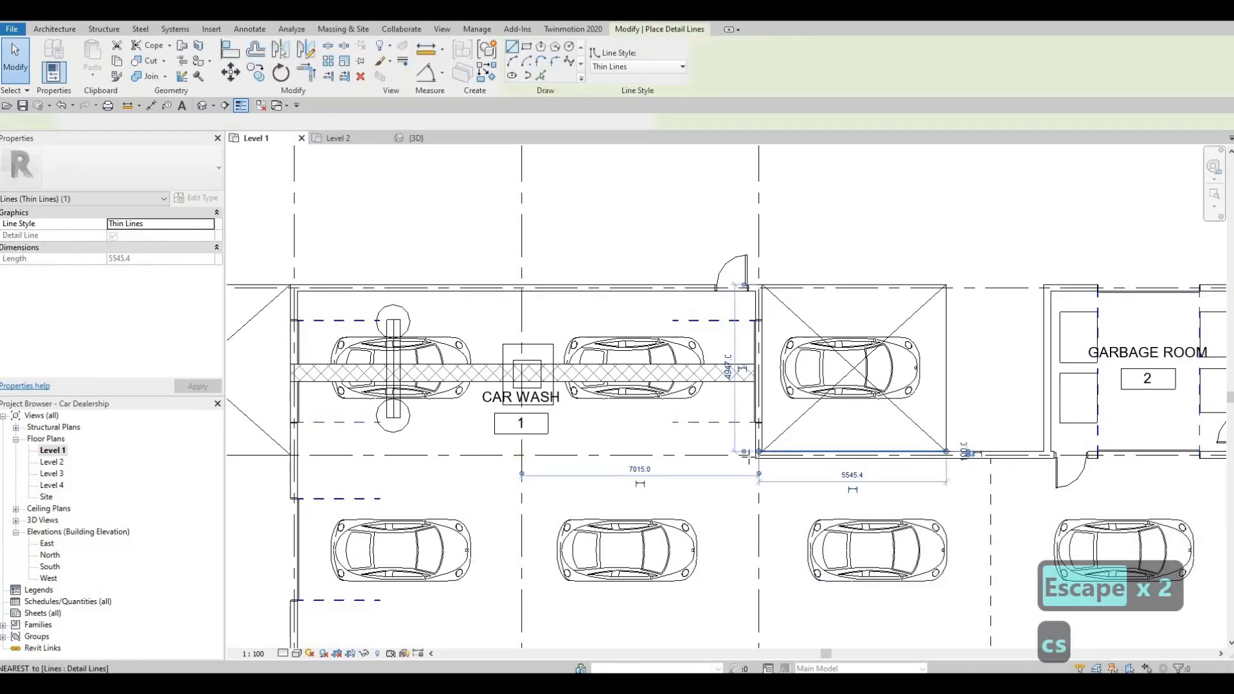
{"action": "scroll", "coordinate": [751, 455], "scroll_direction": "up", "scroll_amount": 2}
{"action": "left_click", "coordinate": [754, 456]}
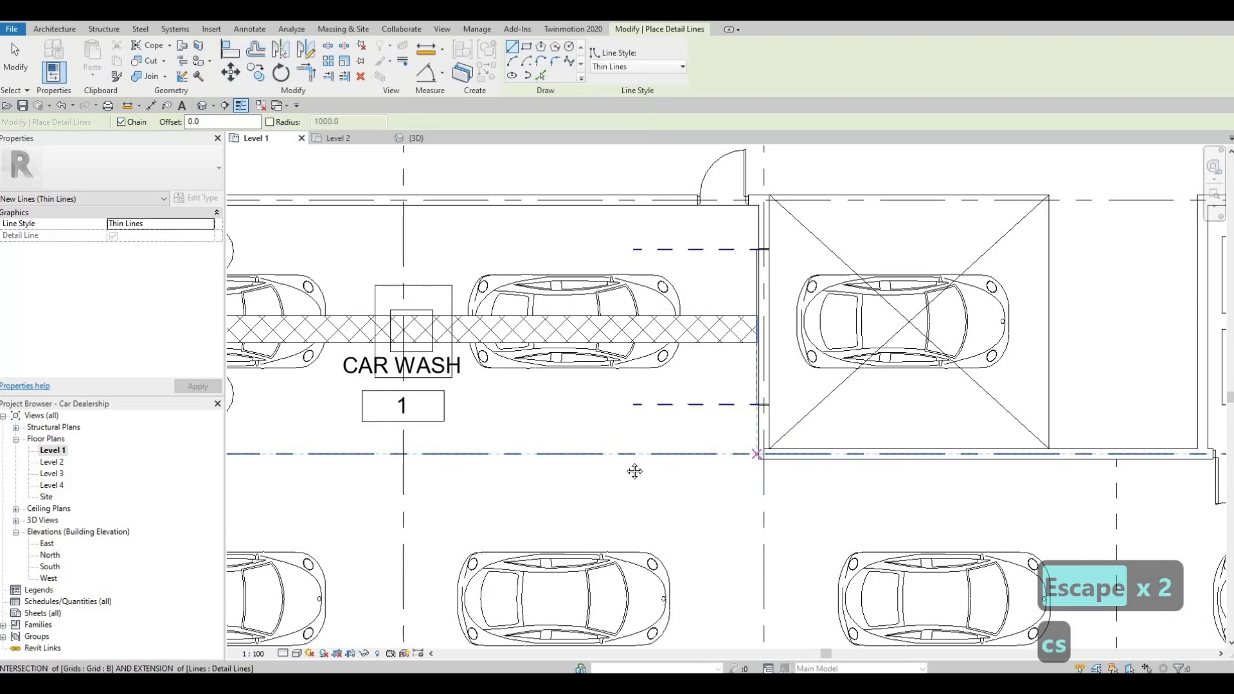
{"action": "scroll", "coordinate": [504, 468], "scroll_direction": "down", "scroll_amount": 1}
{"action": "middle_click_drag", "start_coordinate": [504, 469], "coordinate": [829, 472]}
{"action": "scroll", "coordinate": [501, 466], "scroll_direction": "up", "scroll_amount": 1}
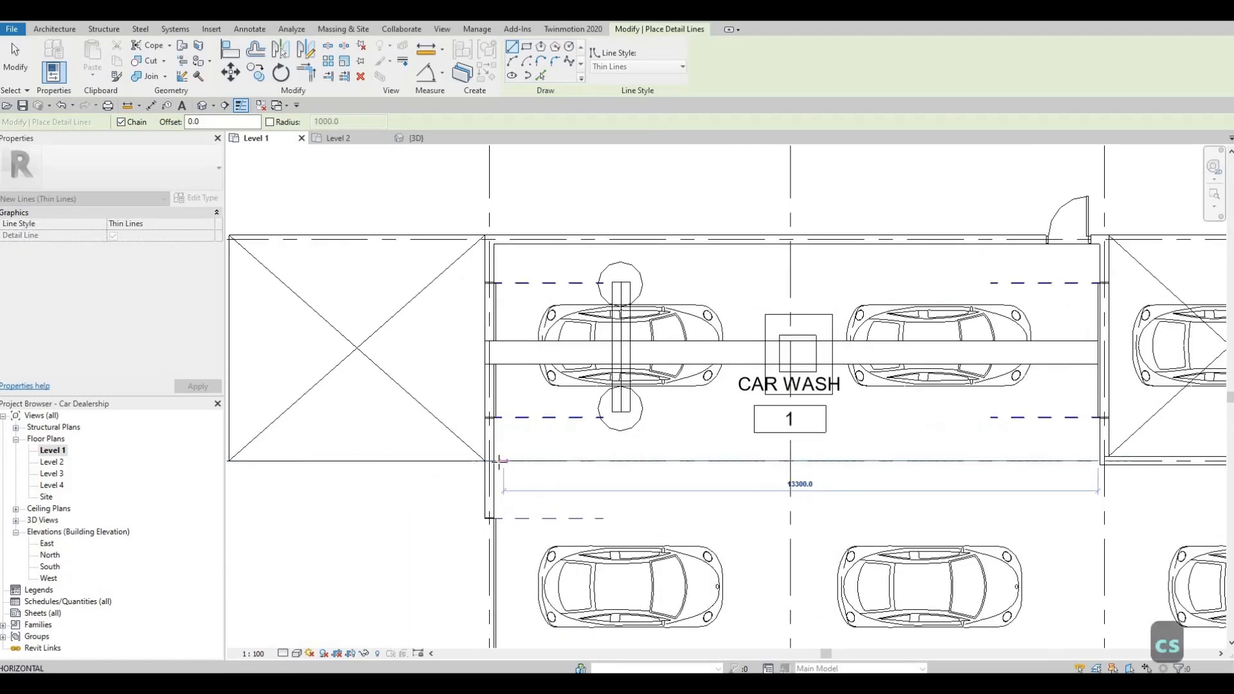
{"action": "left_click", "coordinate": [498, 461]}
{"action": "key", "text": "Escape"}
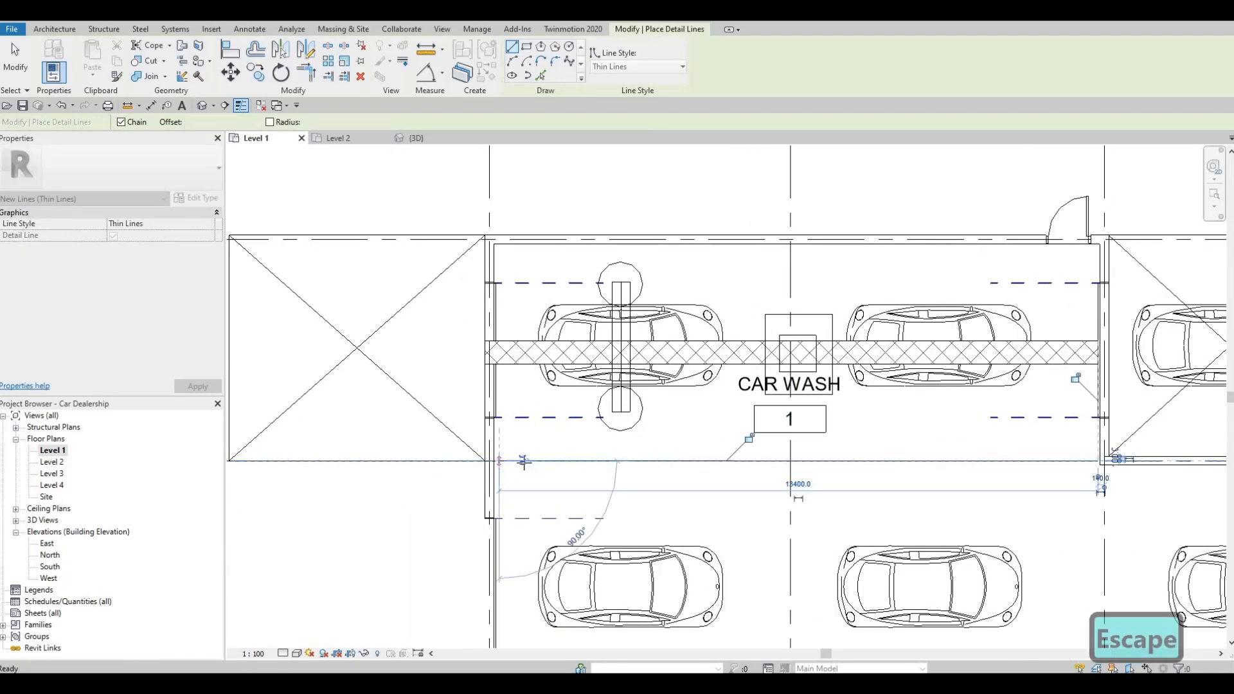
{"action": "key", "text": "ctrl+z"}
{"action": "key", "text": "Escape"}
{"action": "key", "text": "Escape"}
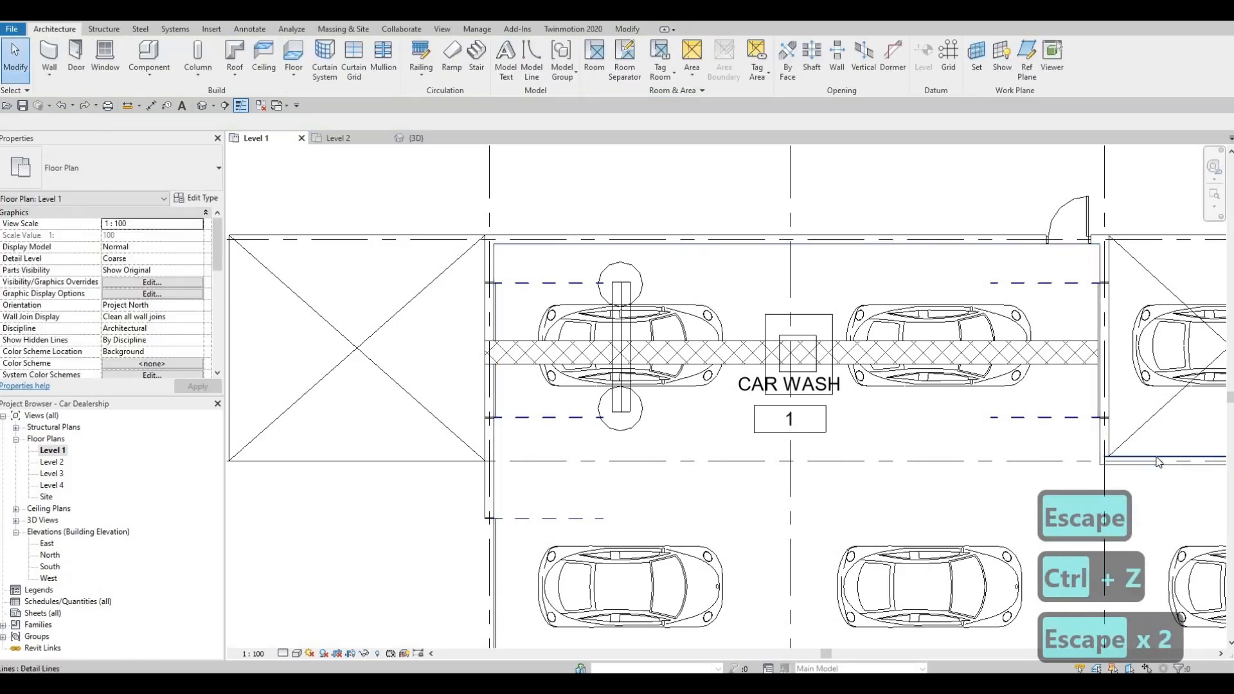
{"action": "key", "text": "Tab"}
{"action": "key", "text": "Tab"}
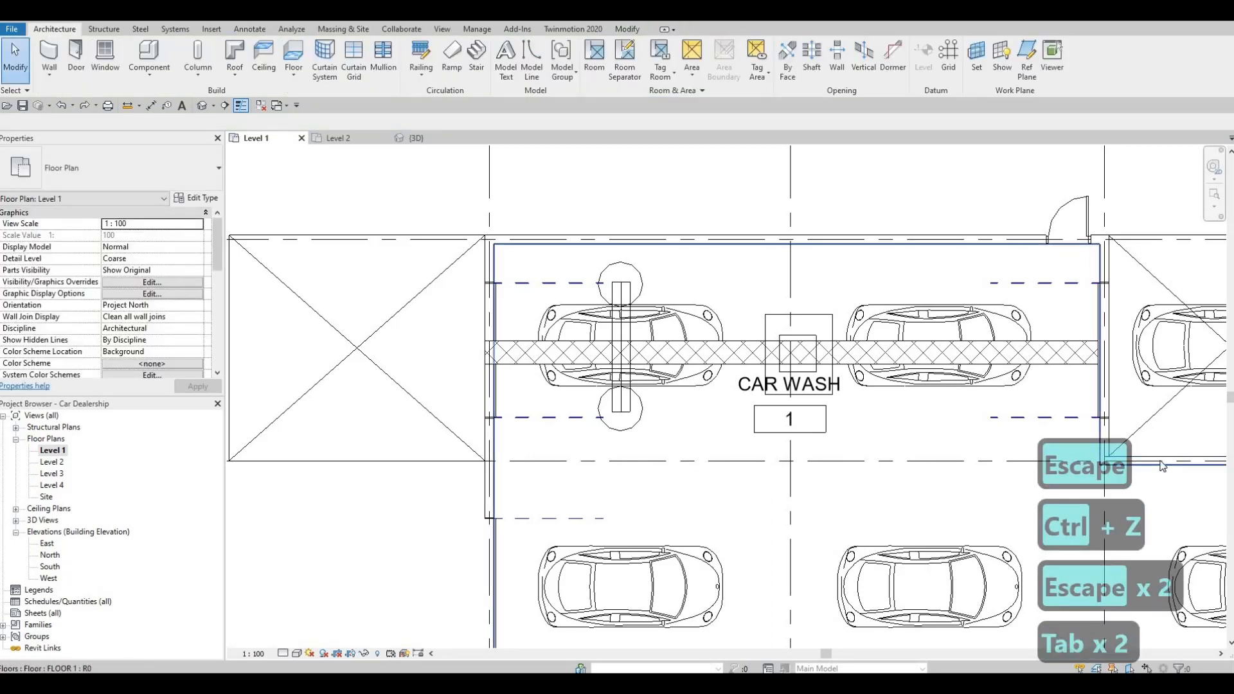
{"action": "key", "text": "Tab"}
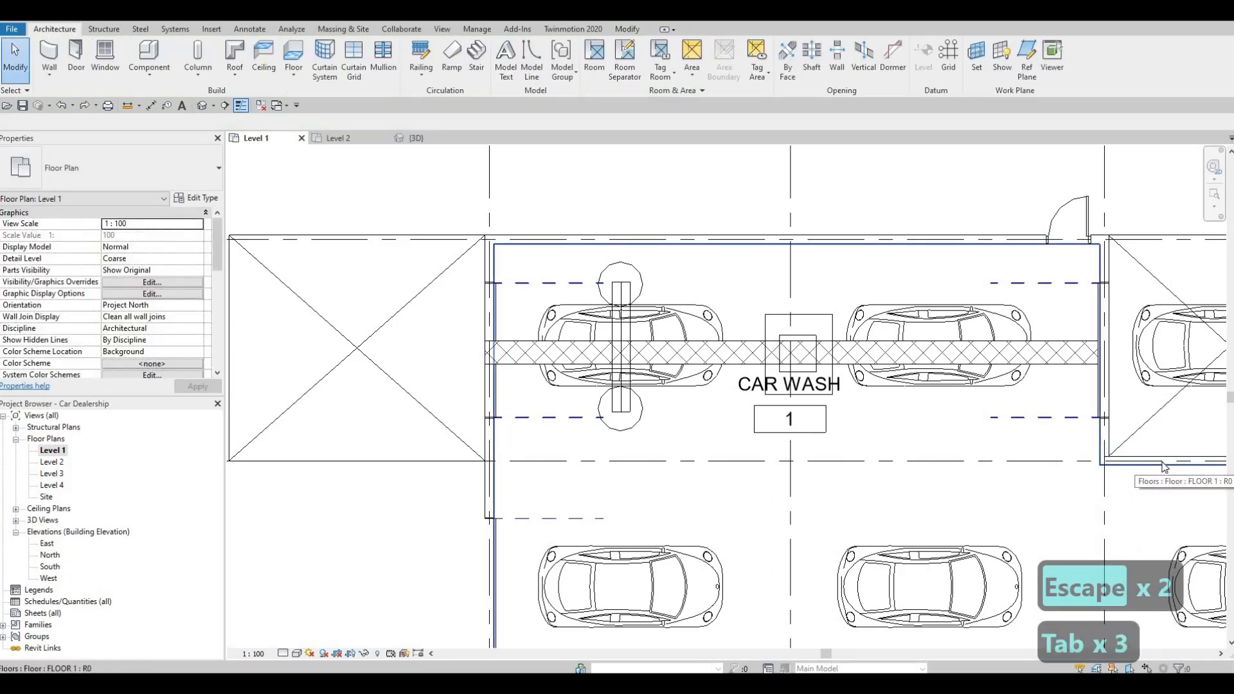
{"action": "key", "text": "Tab"}
{"action": "key", "text": "Tab"}
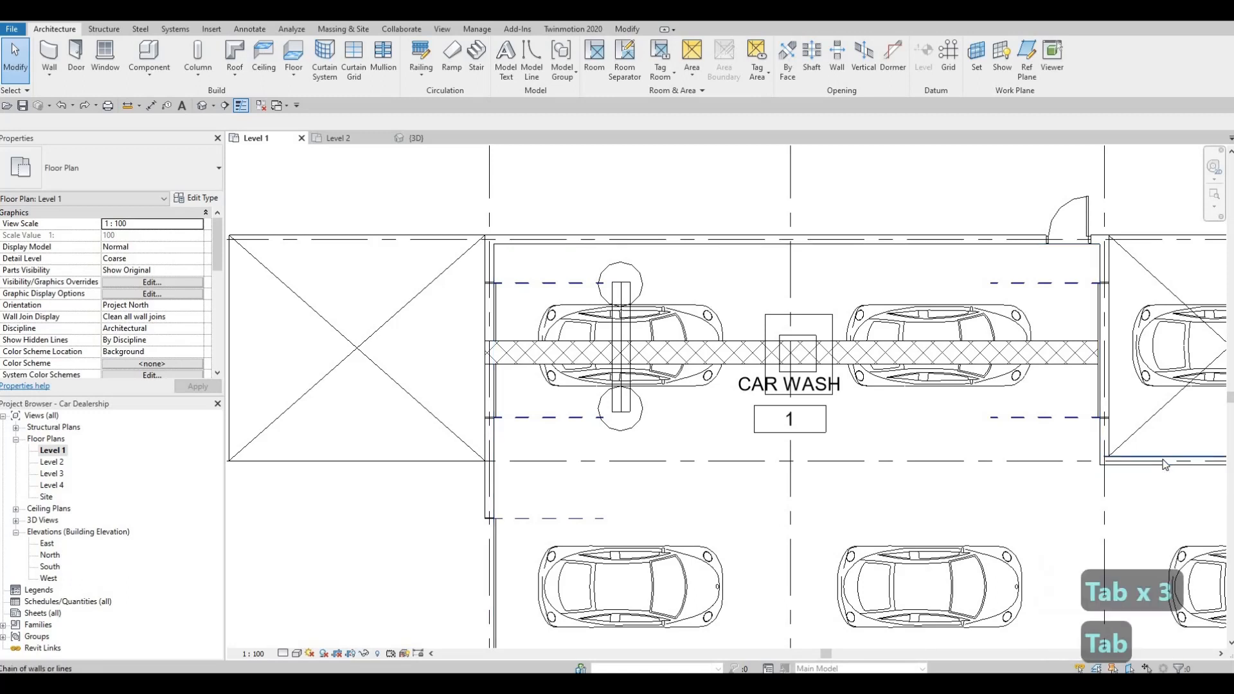
{"action": "key", "text": "Escape"}
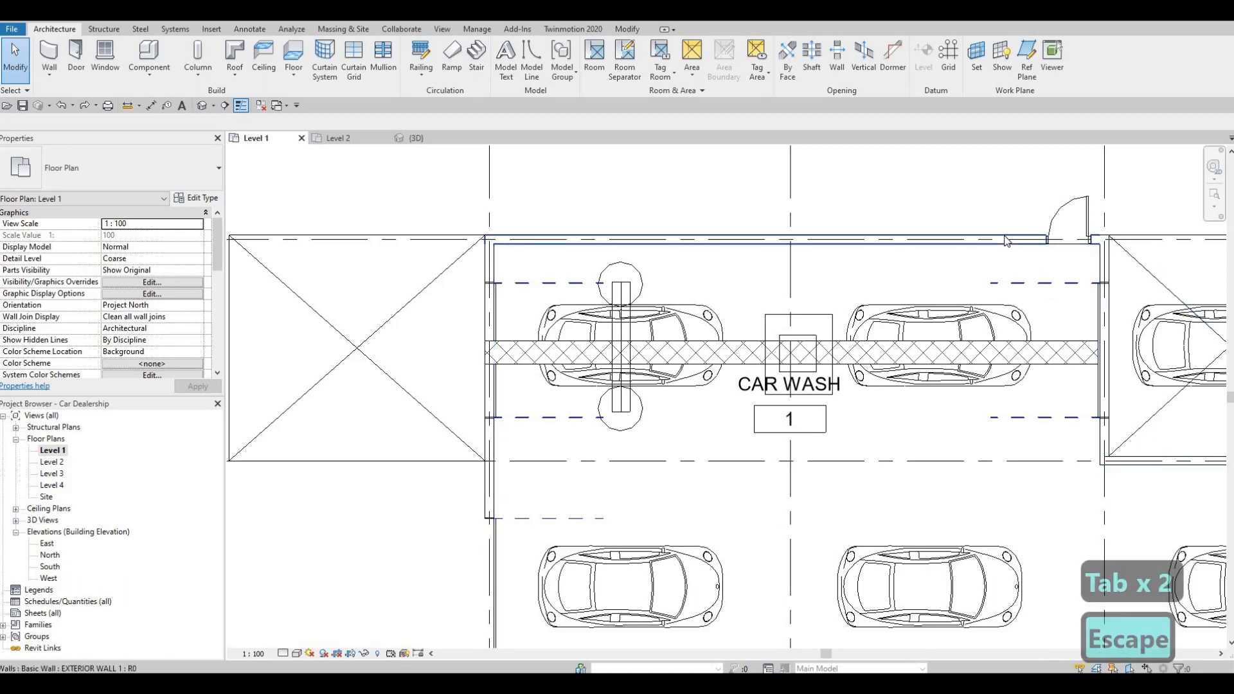
Draw an EXTERIOR WALL 1 wall about 13400 mm long along grid B, from grid 4 across the car wash's full length.
{"action": "left_click", "coordinate": [974, 303]}
{"action": "key", "text": "c"}
{"action": "key", "text": "s"}
{"action": "scroll", "coordinate": [1092, 456], "scroll_direction": "up", "scroll_amount": 1}
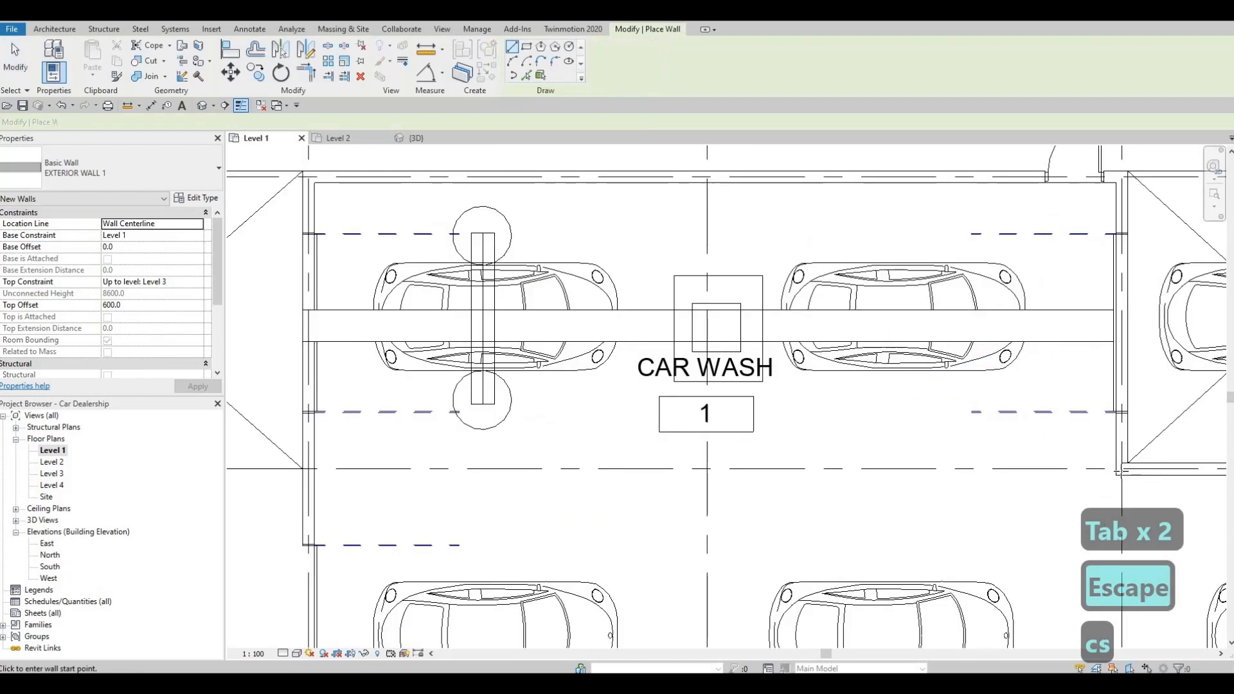
{"action": "scroll", "coordinate": [1119, 471], "scroll_direction": "up", "scroll_amount": 1}
{"action": "left_click", "coordinate": [1119, 472]}
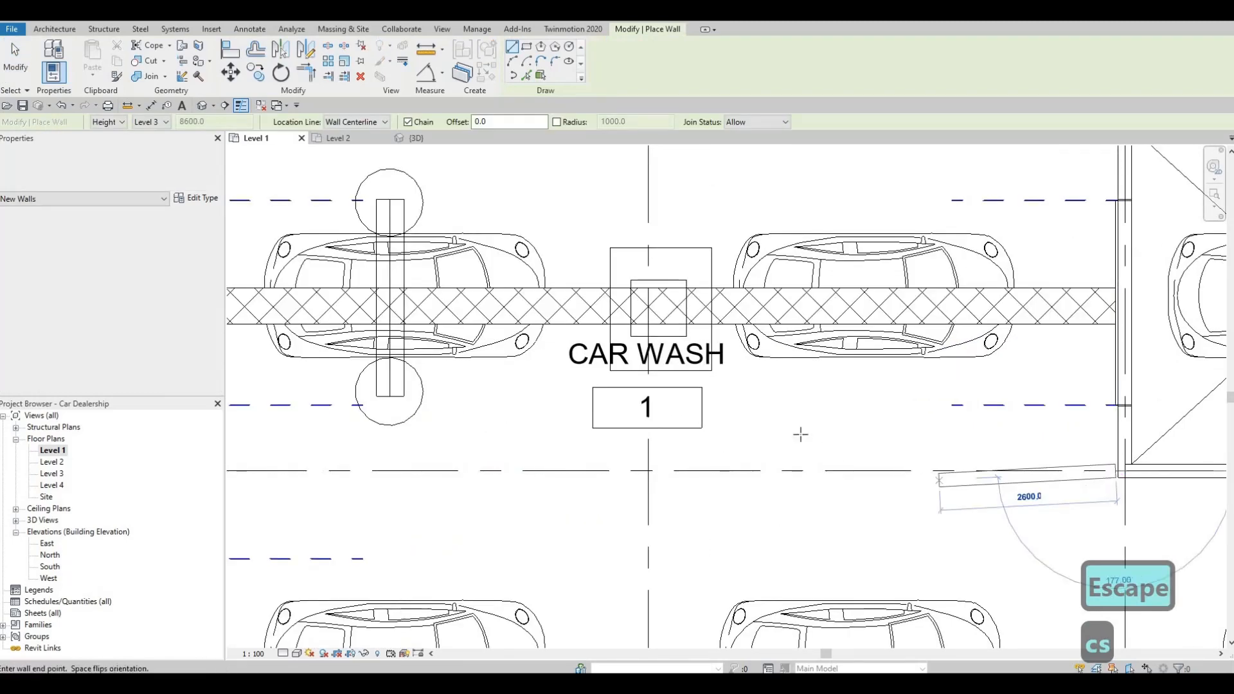
{"action": "middle_click_drag", "start_coordinate": [332, 471], "coordinate": [652, 418]}
{"action": "scroll", "coordinate": [652, 418], "scroll_direction": "down", "scroll_amount": 1}
{"action": "left_click", "coordinate": [558, 418]}
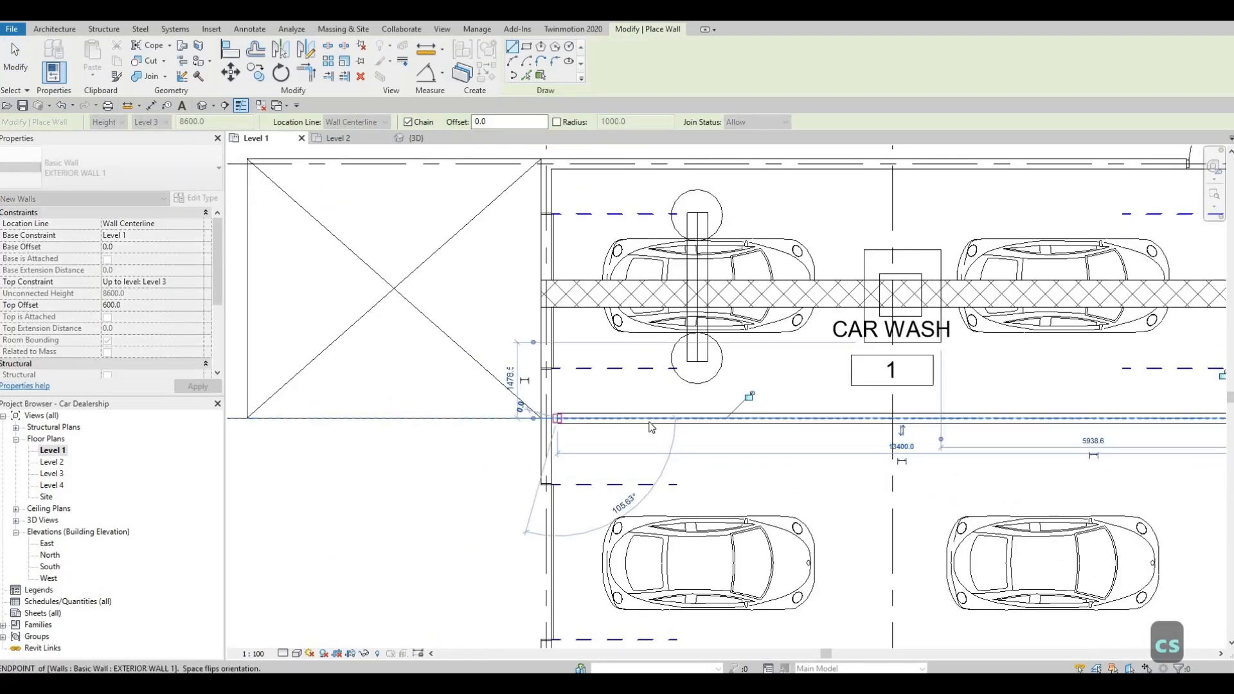
{"action": "key", "text": "Escape"}
{"action": "scroll", "coordinate": [541, 424], "scroll_direction": "down", "scroll_amount": 1}
{"action": "key", "text": "Escape"}
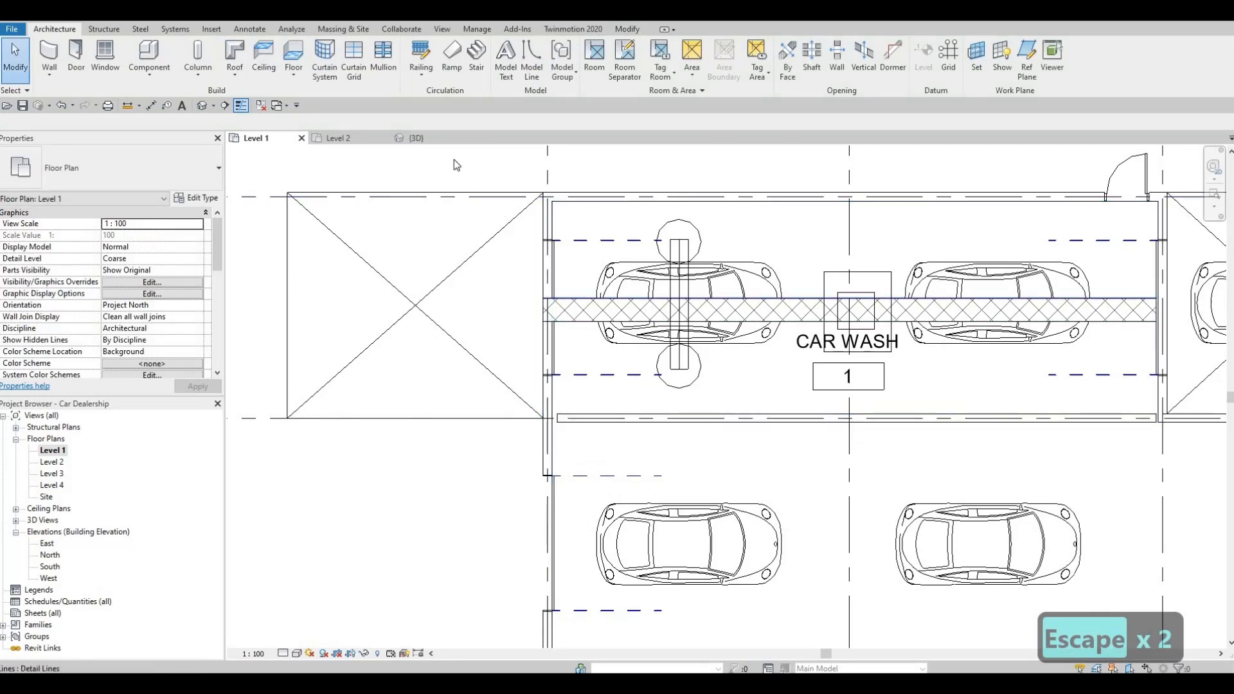
Extend the end of the new car wash wall farthest from grid 4 along grid B to meet the outer exterior wall's centerline.
{"action": "left_click", "coordinate": [560, 419]}
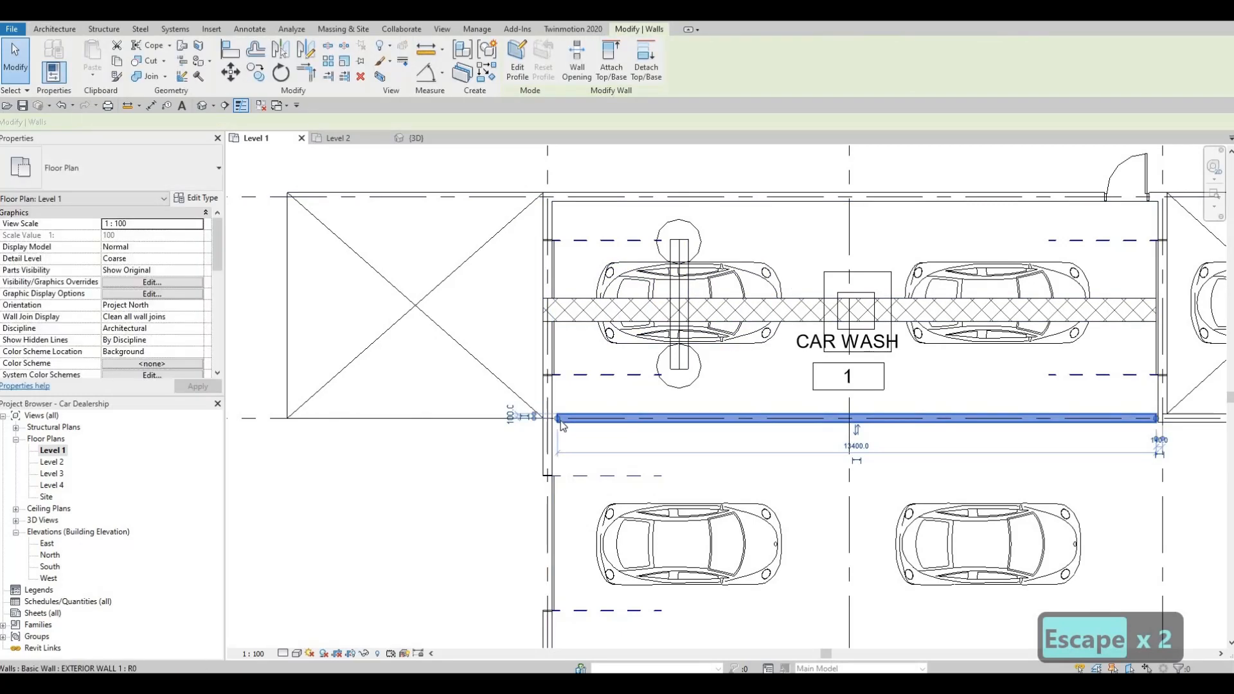
{"action": "left_click_drag", "start_coordinate": [558, 420], "coordinate": [548, 418]}
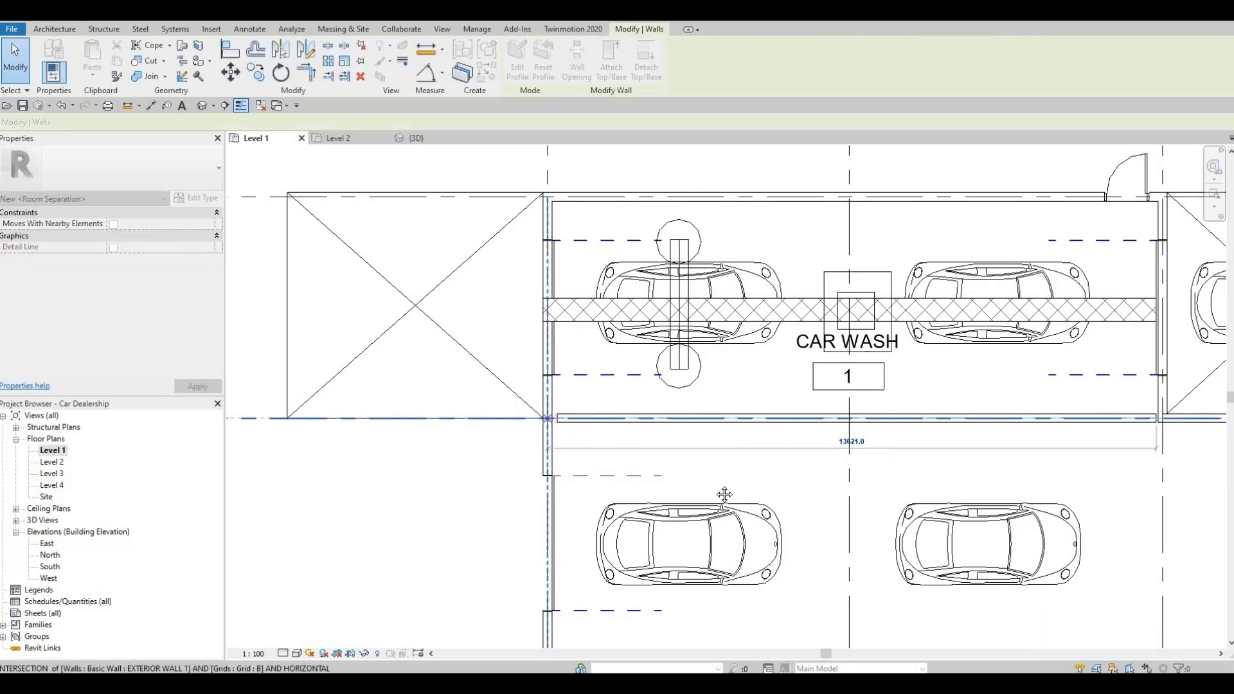
{"action": "scroll", "coordinate": [926, 467], "scroll_direction": "down", "scroll_amount": 1}
{"action": "middle_click_drag", "start_coordinate": [1176, 426], "coordinate": [923, 453]}
{"action": "key", "text": "Escape"}
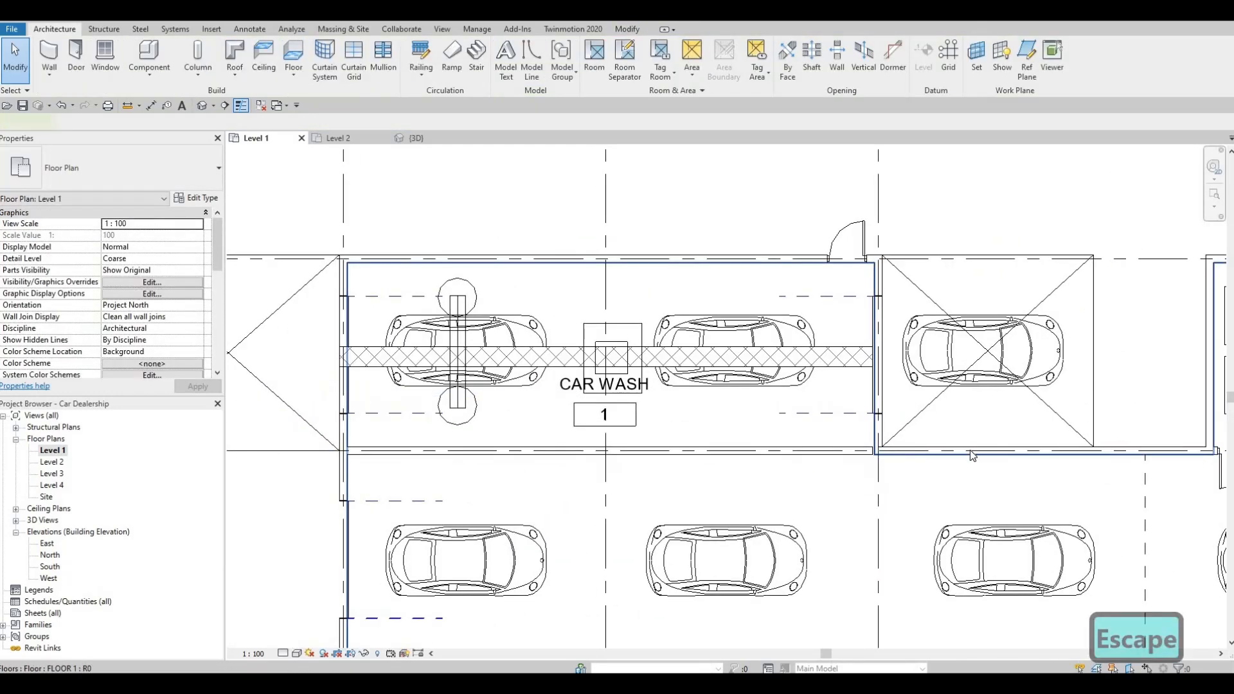
{"action": "key", "text": "Escape"}
Set the top offset to 600 for the INTERIOR WALL 1 wall along grid B between the car wash and garbage room.
{"action": "left_click", "coordinate": [1147, 454]}
{"action": "key", "text": "Escape"}
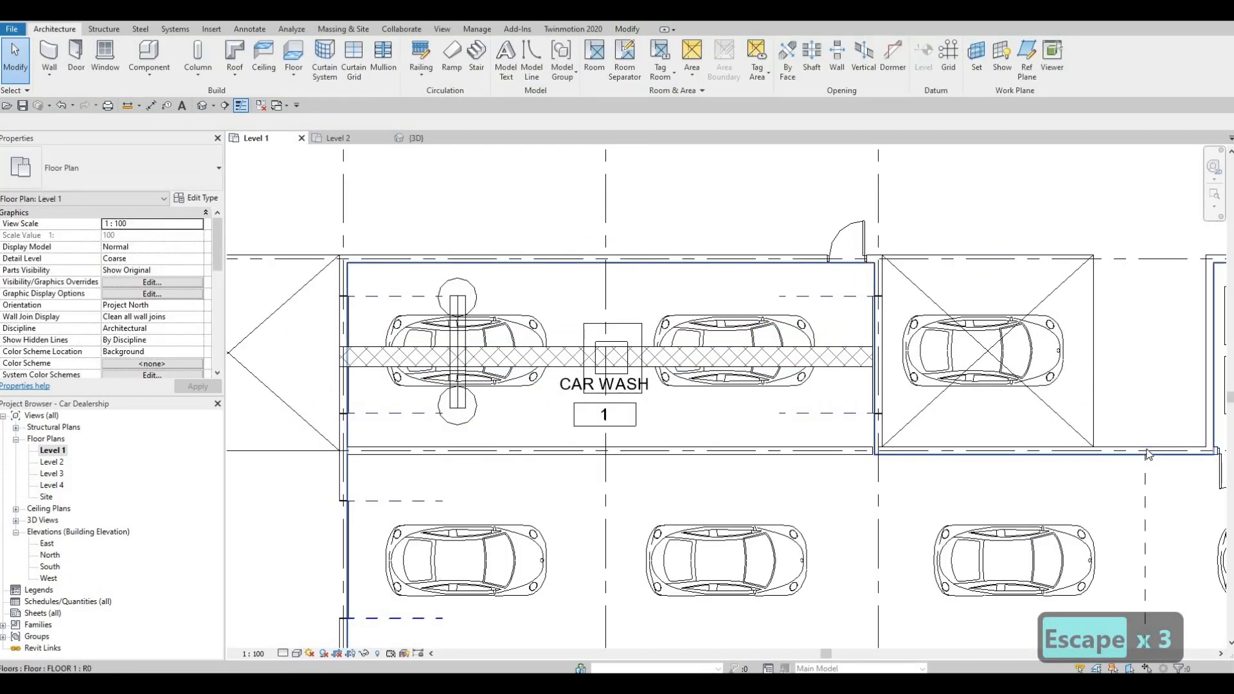
{"action": "left_click", "coordinate": [1149, 453]}
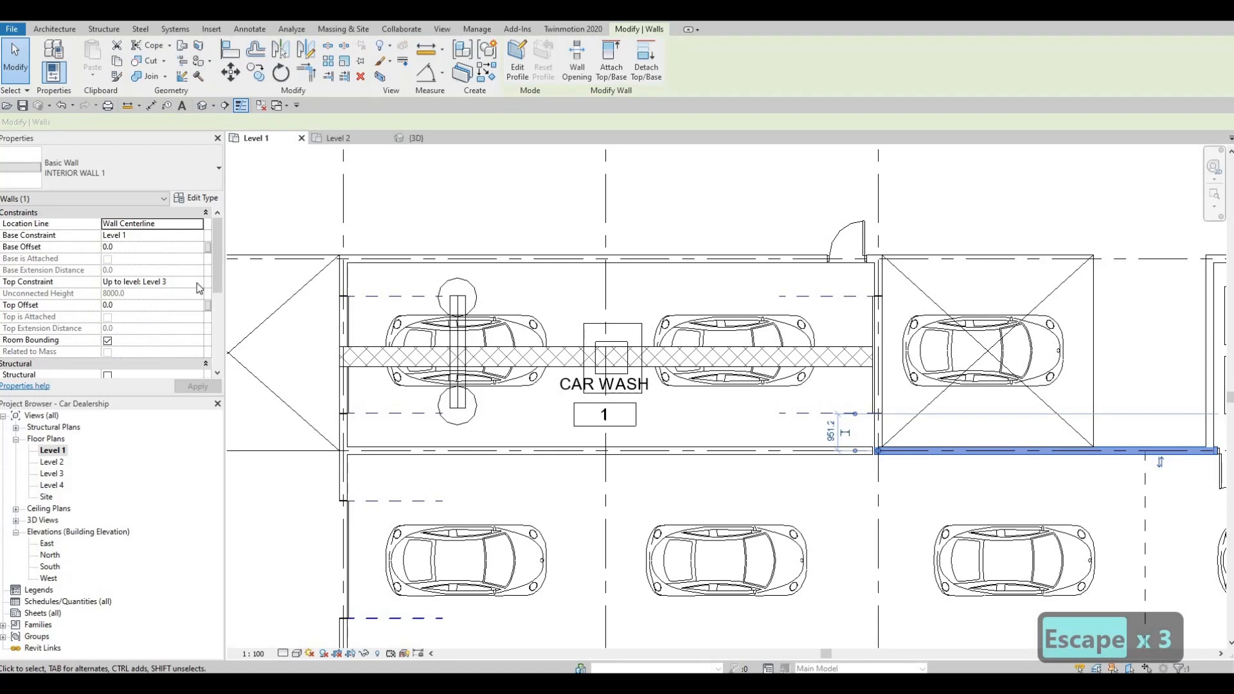
{"action": "left_click", "coordinate": [155, 308]}
{"action": "type", "text": "60"}
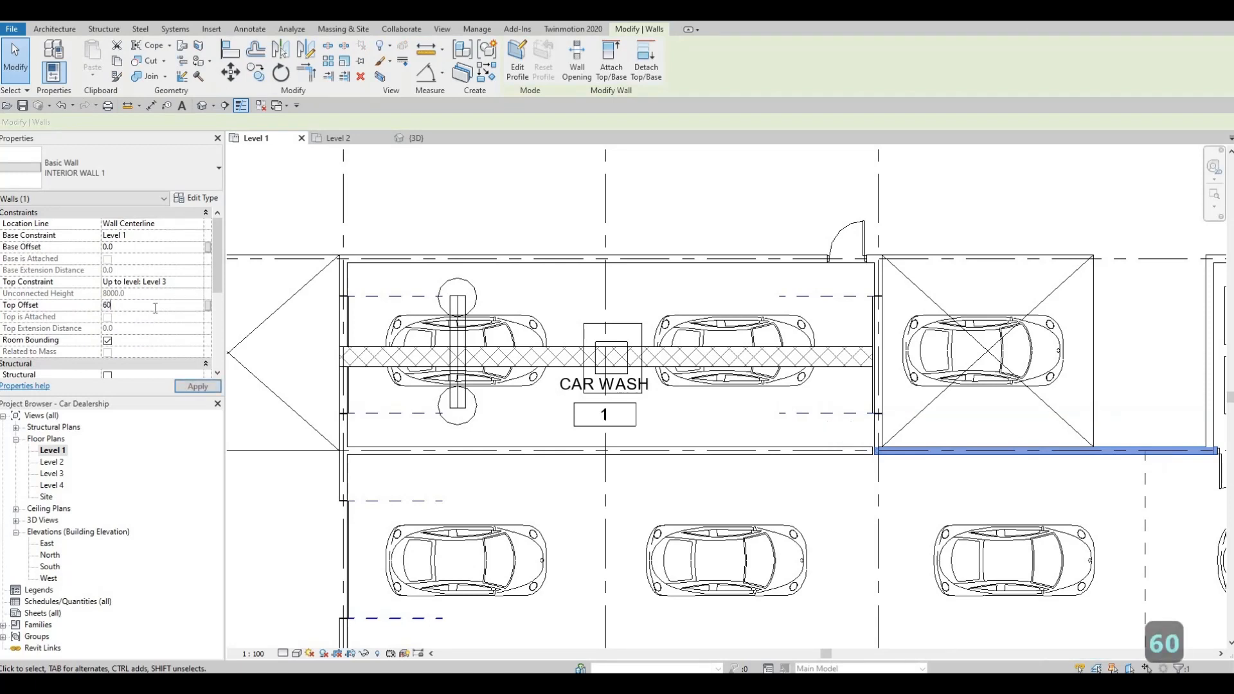
{"action": "type", "text": "0"}
{"action": "left_click", "coordinate": [194, 382]}
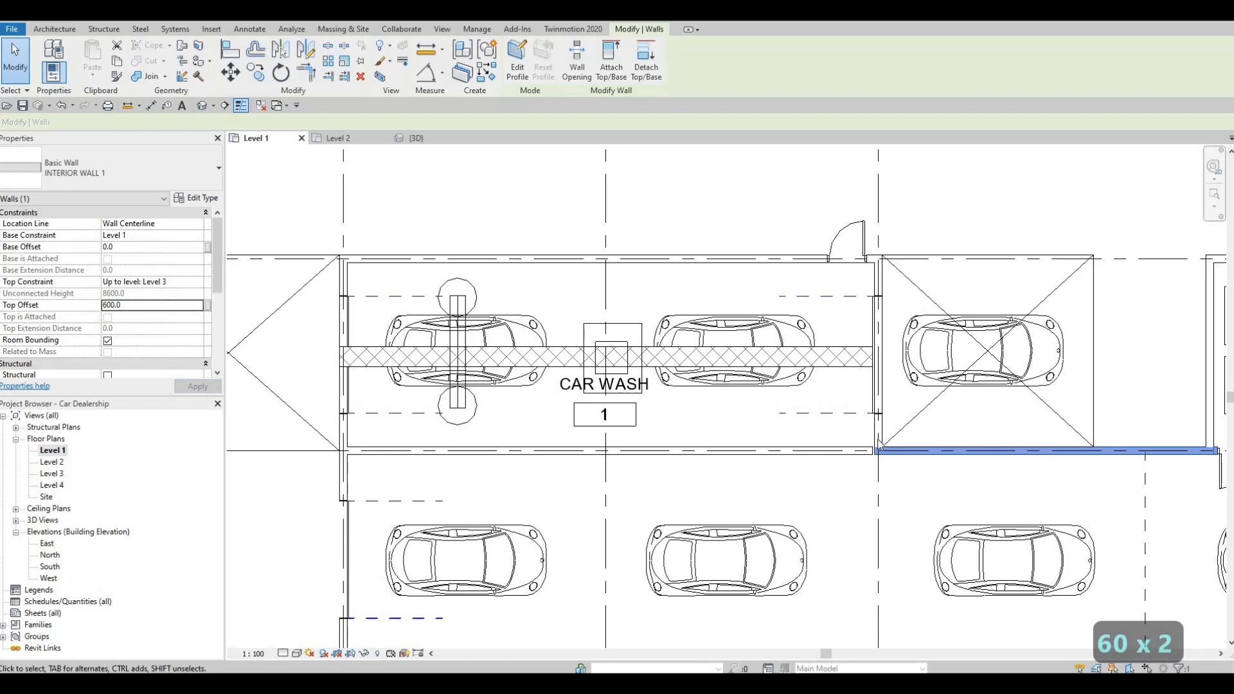
{"action": "key", "text": "Escape"}
Extend the car wash wall's other end along grid B to meet the adjoining wall at grid 4.
{"action": "left_click", "coordinate": [869, 451]}
{"action": "scroll", "coordinate": [868, 453], "scroll_direction": "up", "scroll_amount": 5}
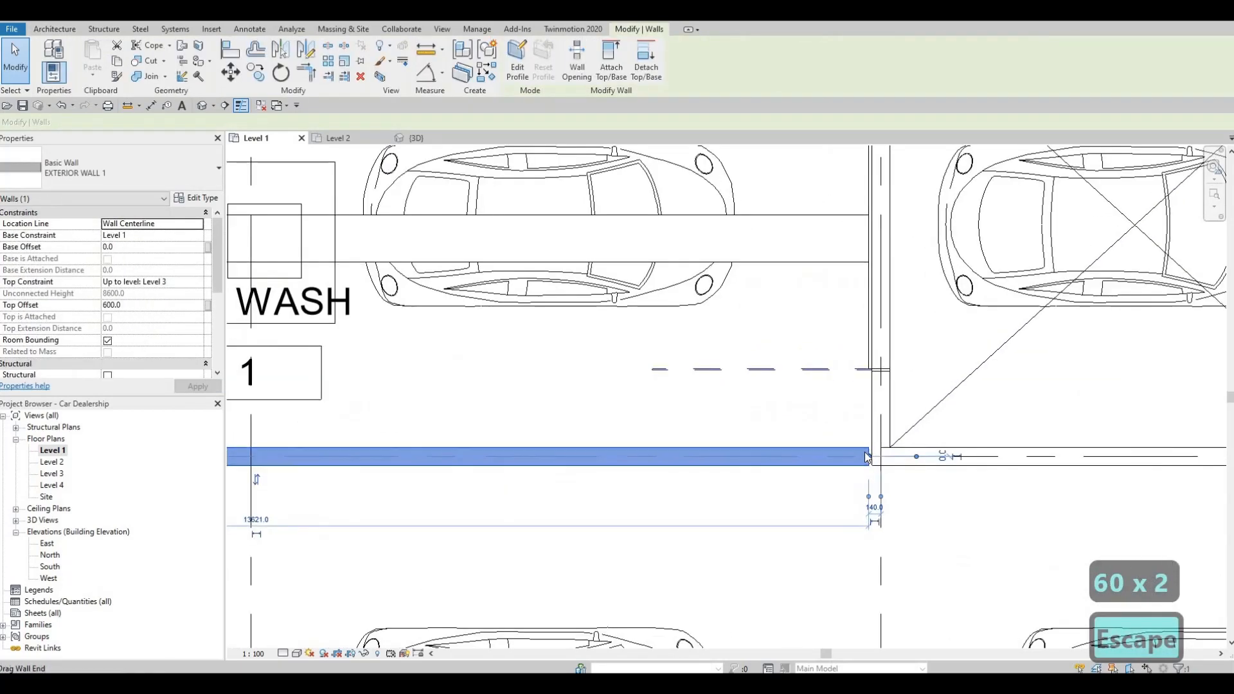
{"action": "left_click_drag", "start_coordinate": [869, 457], "coordinate": [880, 457]}
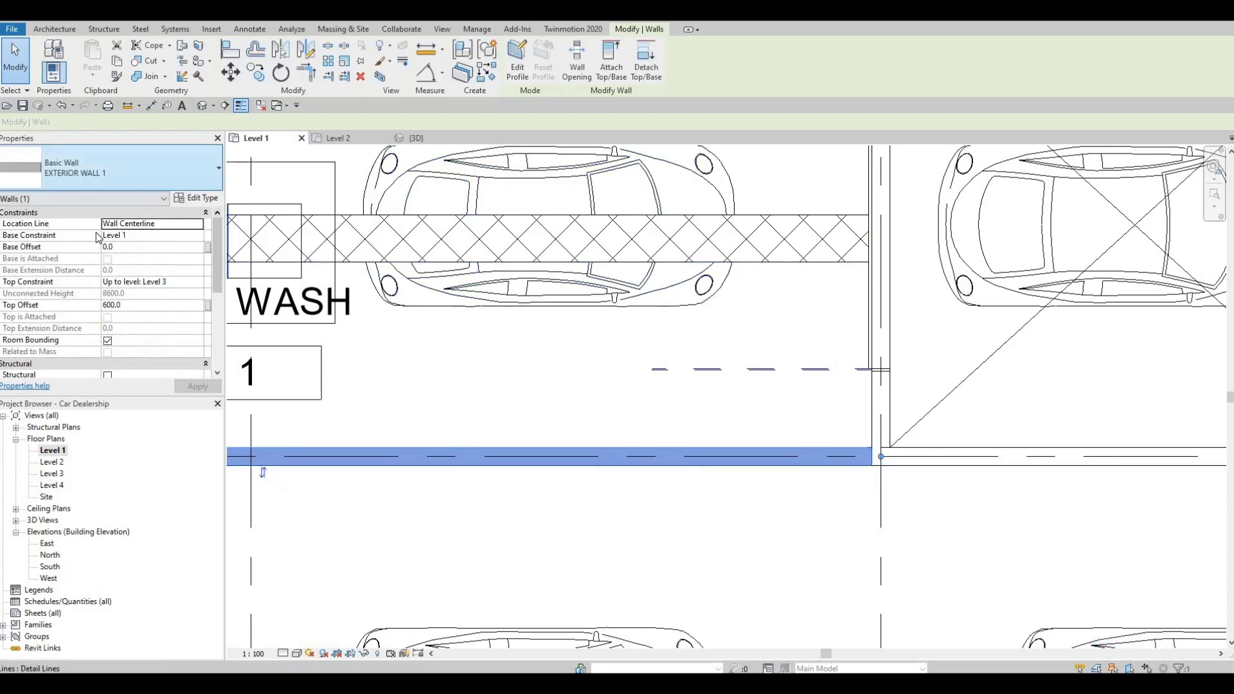
{"action": "left_click", "coordinate": [129, 168]}
{"action": "scroll", "coordinate": [129, 347], "scroll_direction": "up", "scroll_amount": 2}
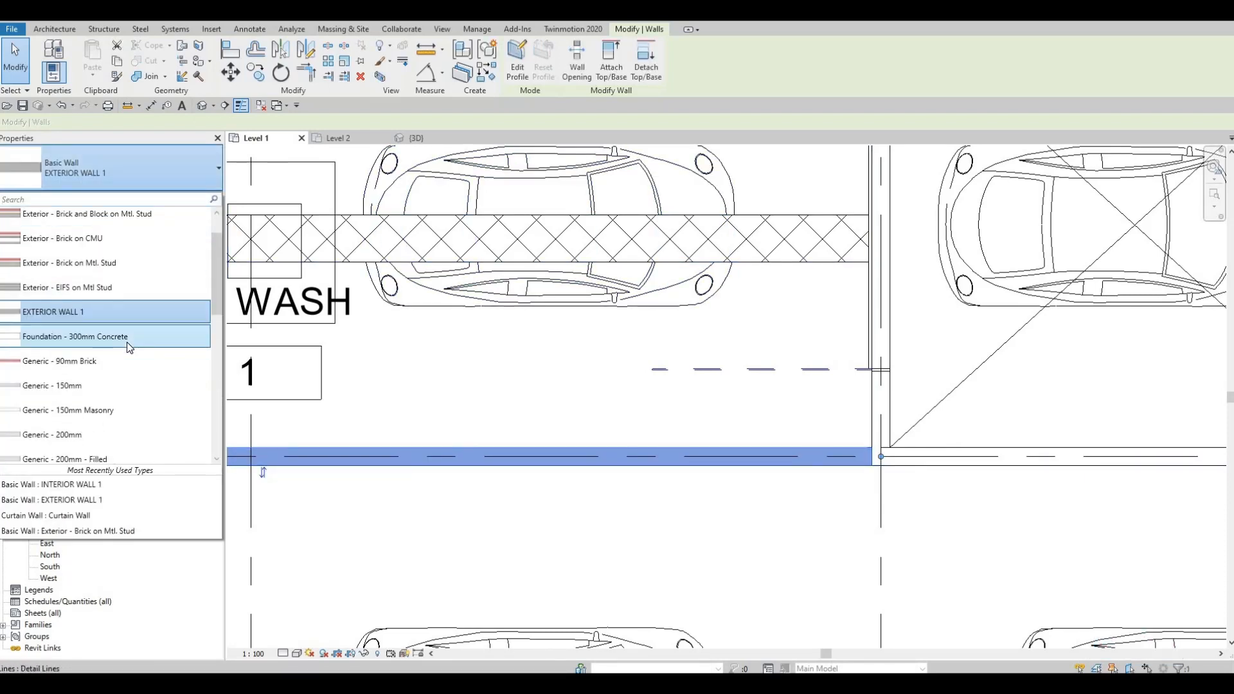
{"action": "scroll", "coordinate": [126, 342], "scroll_direction": "up", "scroll_amount": 1}
{"action": "scroll", "coordinate": [126, 345], "scroll_direction": "down", "scroll_amount": 6}
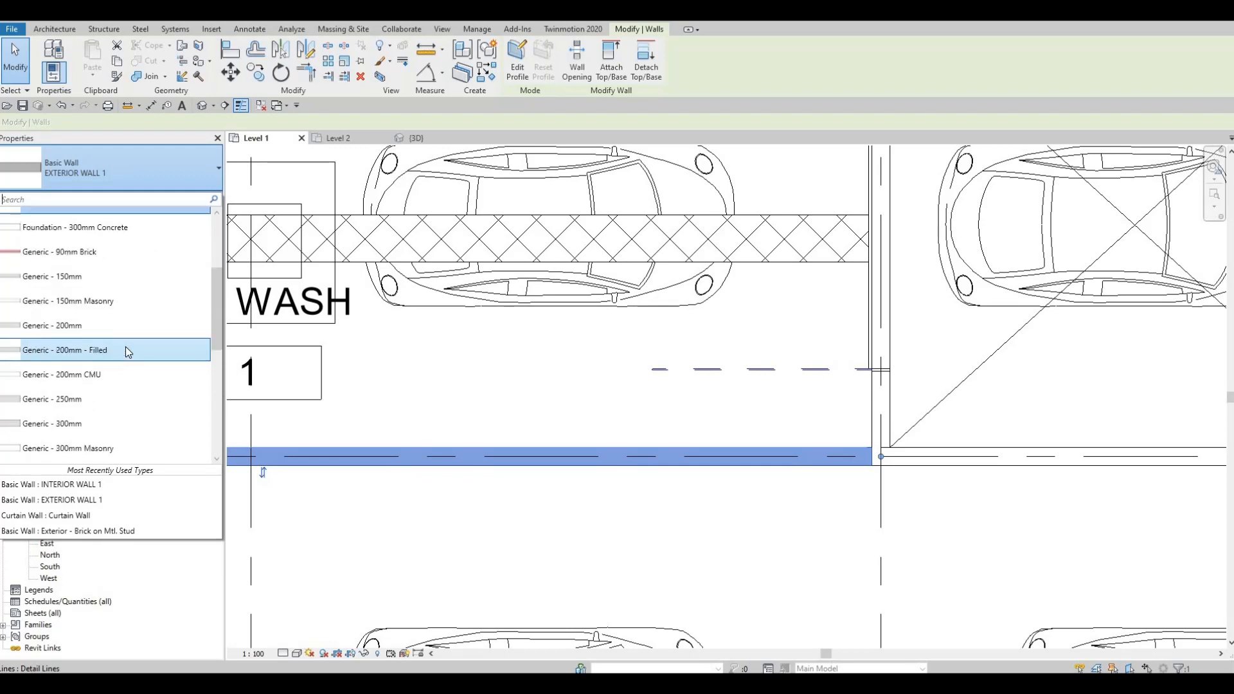
{"action": "key", "text": "Escape"}
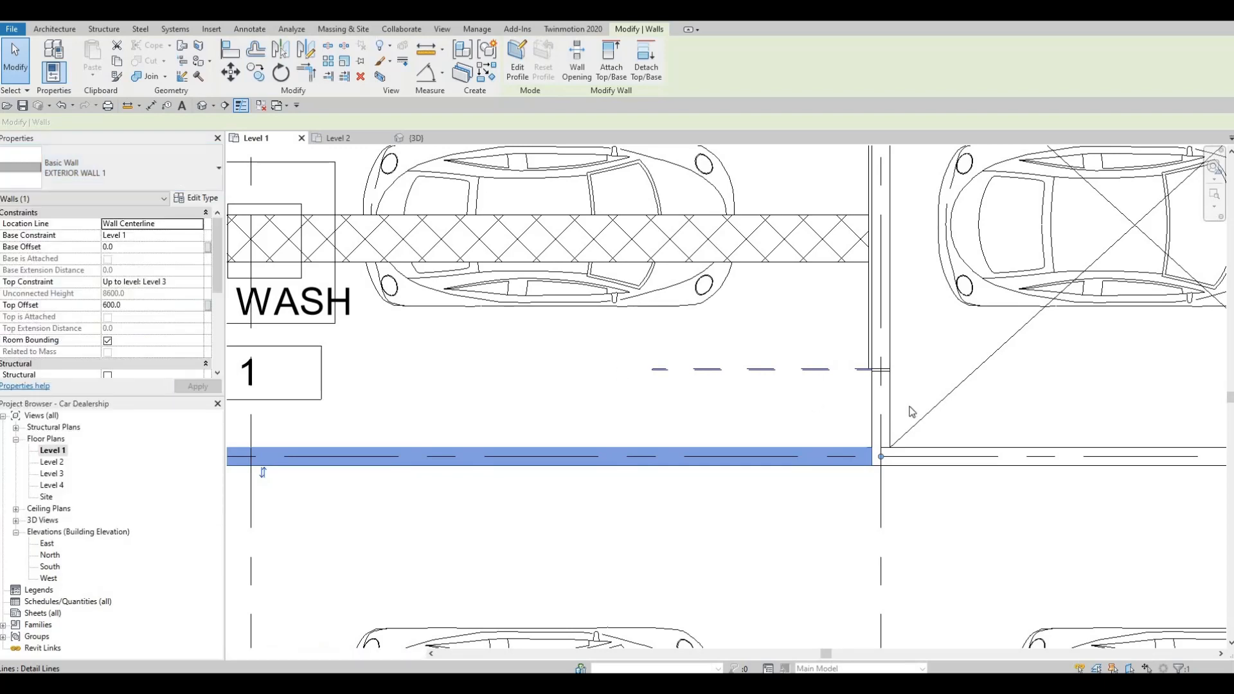
{"action": "scroll", "coordinate": [619, 372], "scroll_direction": "down", "scroll_amount": 3}
{"action": "key", "text": "Escape"}
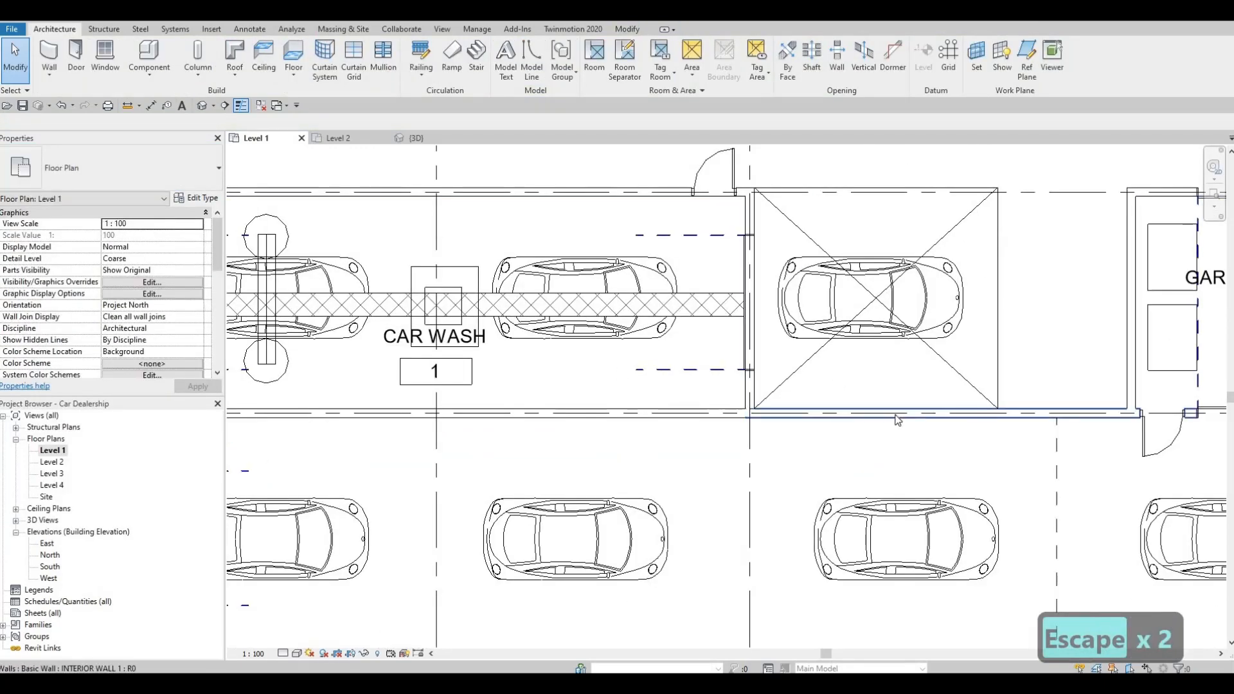
{"action": "left_click", "coordinate": [898, 417]}
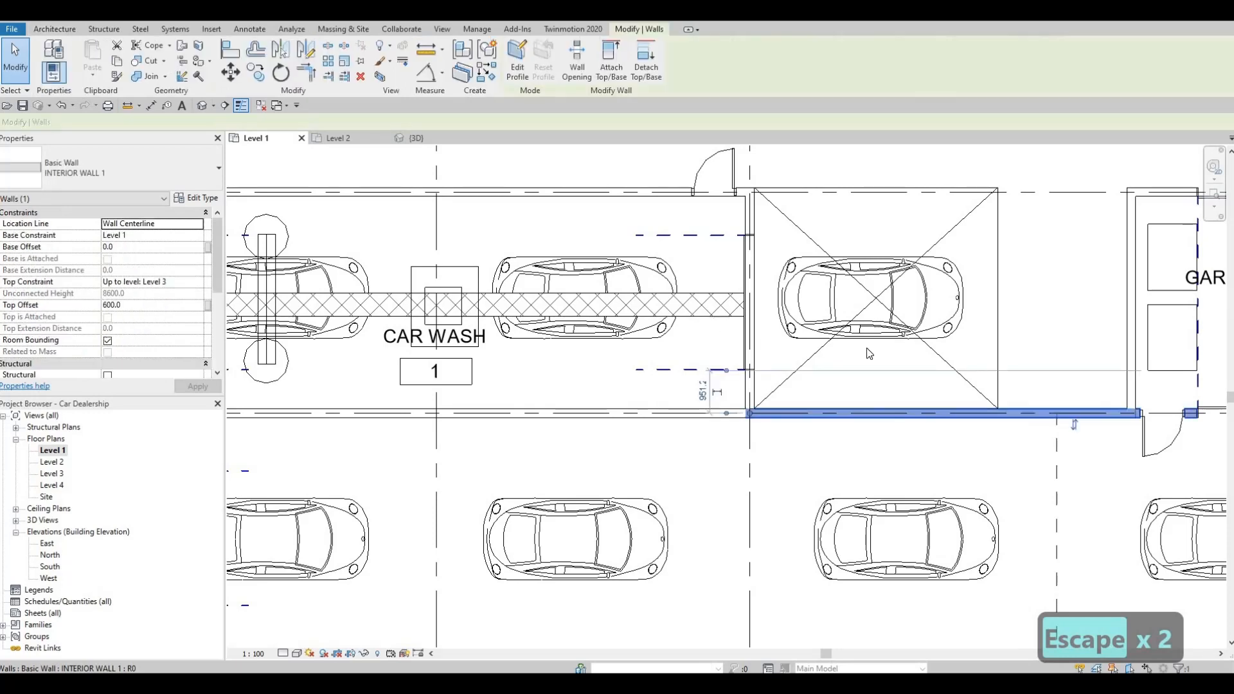
{"action": "key", "text": "Escape"}
{"action": "key", "text": "Escape"}
{"action": "left_click", "coordinate": [1009, 411]}
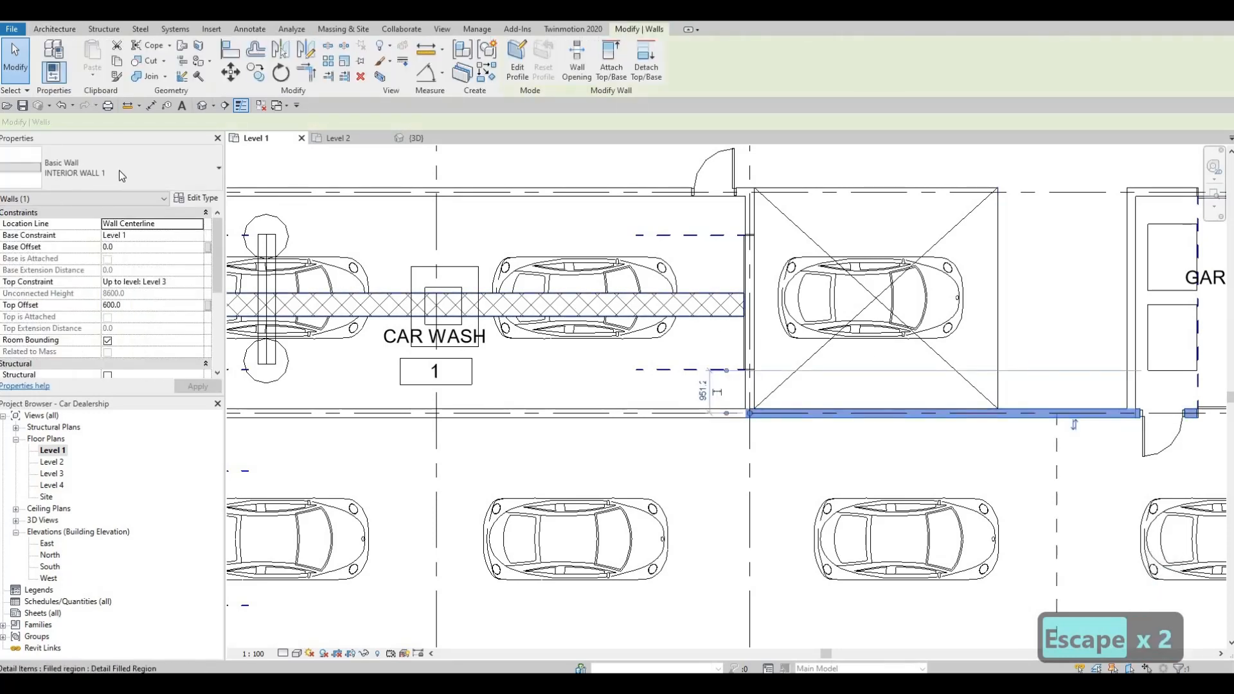
{"action": "left_click", "coordinate": [119, 171]}
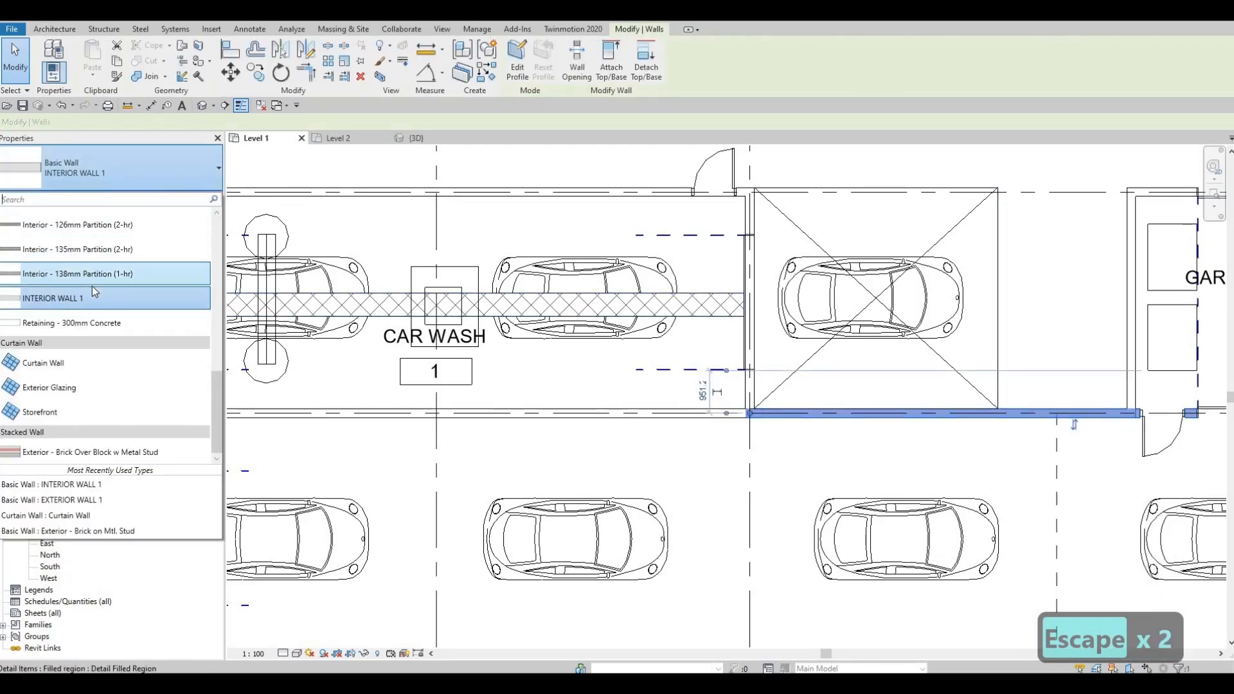
{"action": "scroll", "coordinate": [91, 286], "scroll_direction": "up", "scroll_amount": 5}
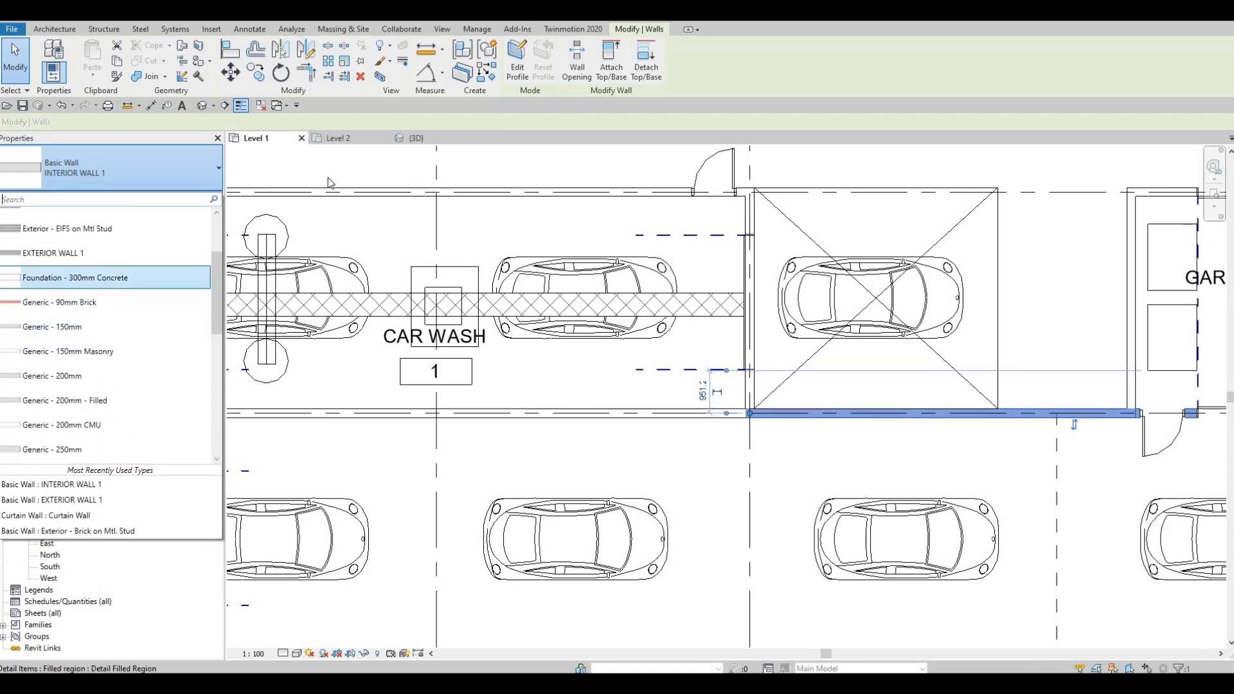
{"action": "key", "text": "Escape"}
{"action": "key", "text": "Escape"}
In the 3D view, set the top offset to 0 for the wall dividing the car wash from the main building.
{"action": "left_click", "coordinate": [414, 138]}
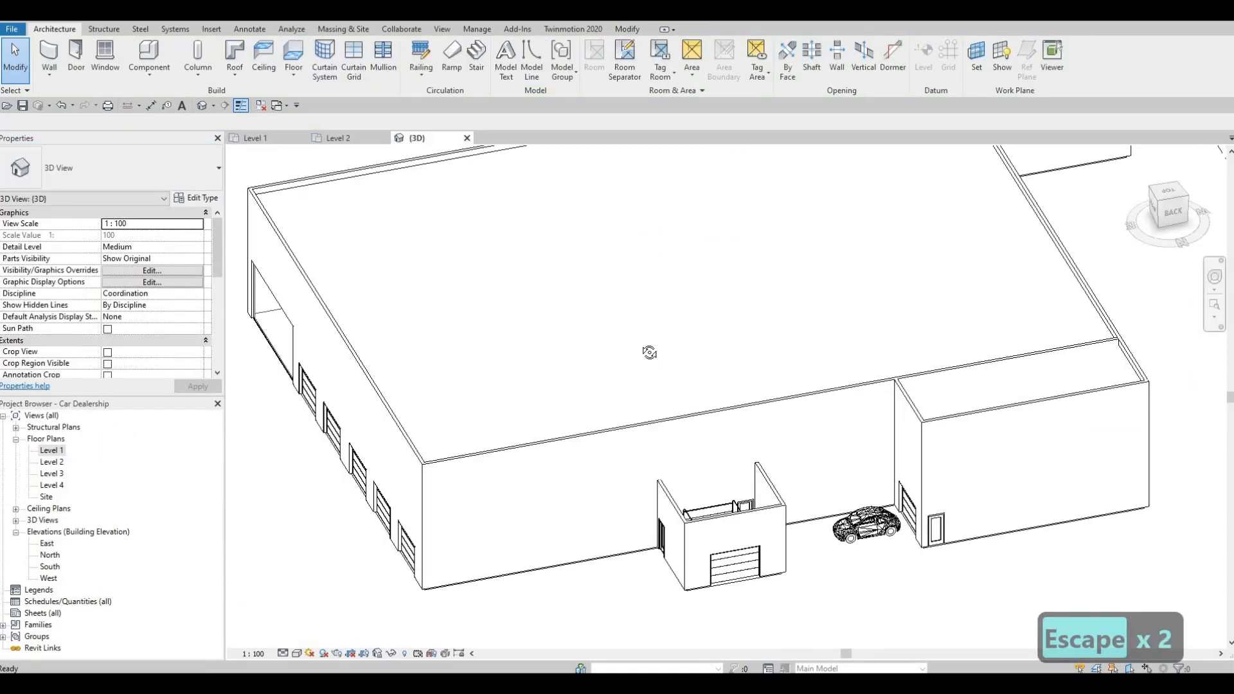
{"action": "middle_click_drag", "start_coordinate": [627, 337], "coordinate": [516, 387], "text": "shift"}
{"action": "scroll", "coordinate": [608, 353], "scroll_direction": "down", "scroll_amount": 1}
{"action": "middle_click_drag", "start_coordinate": [682, 358], "coordinate": [826, 365], "text": "shift"}
{"action": "key", "text": "Escape"}
{"action": "key", "text": "Escape"}
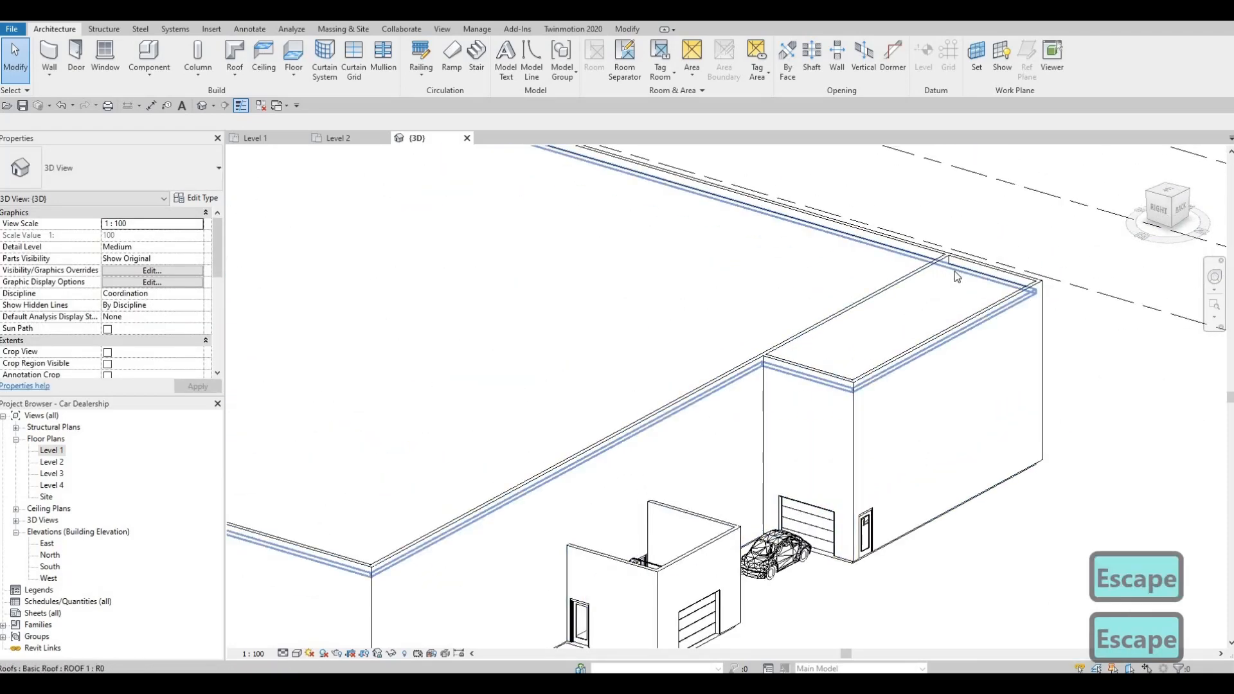
{"action": "left_click", "coordinate": [931, 269]}
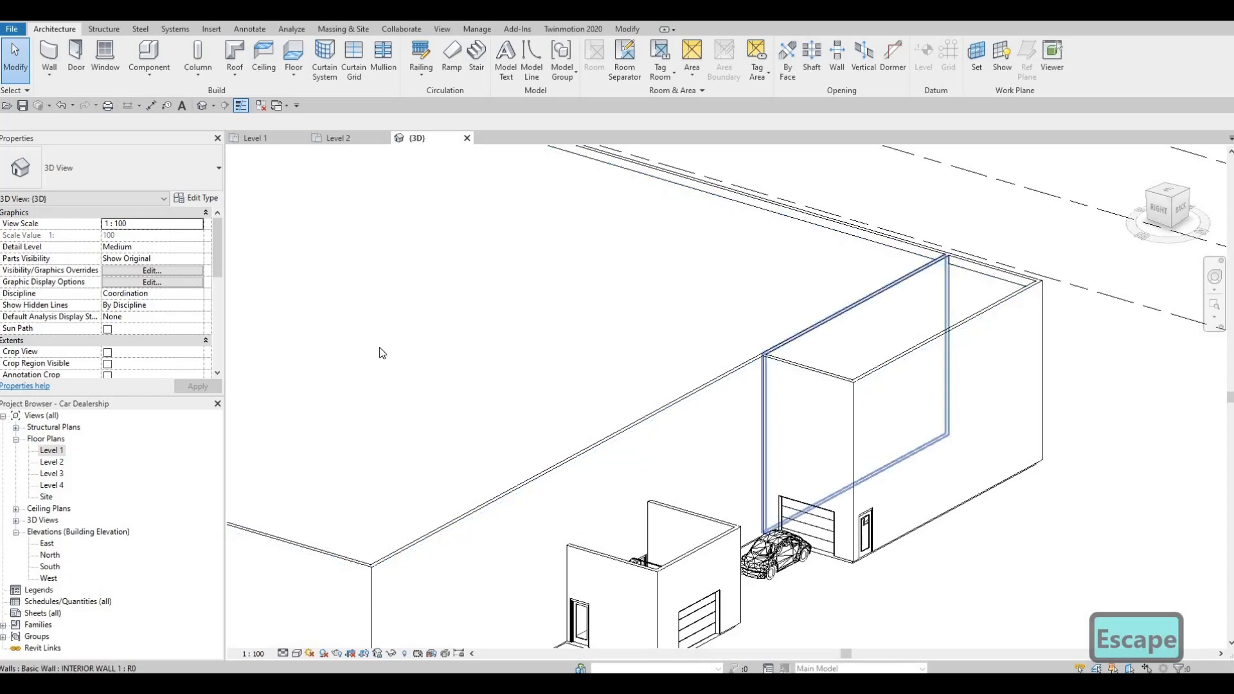
{"action": "double_click", "coordinate": [147, 303]}
{"action": "type", "text": "0"}
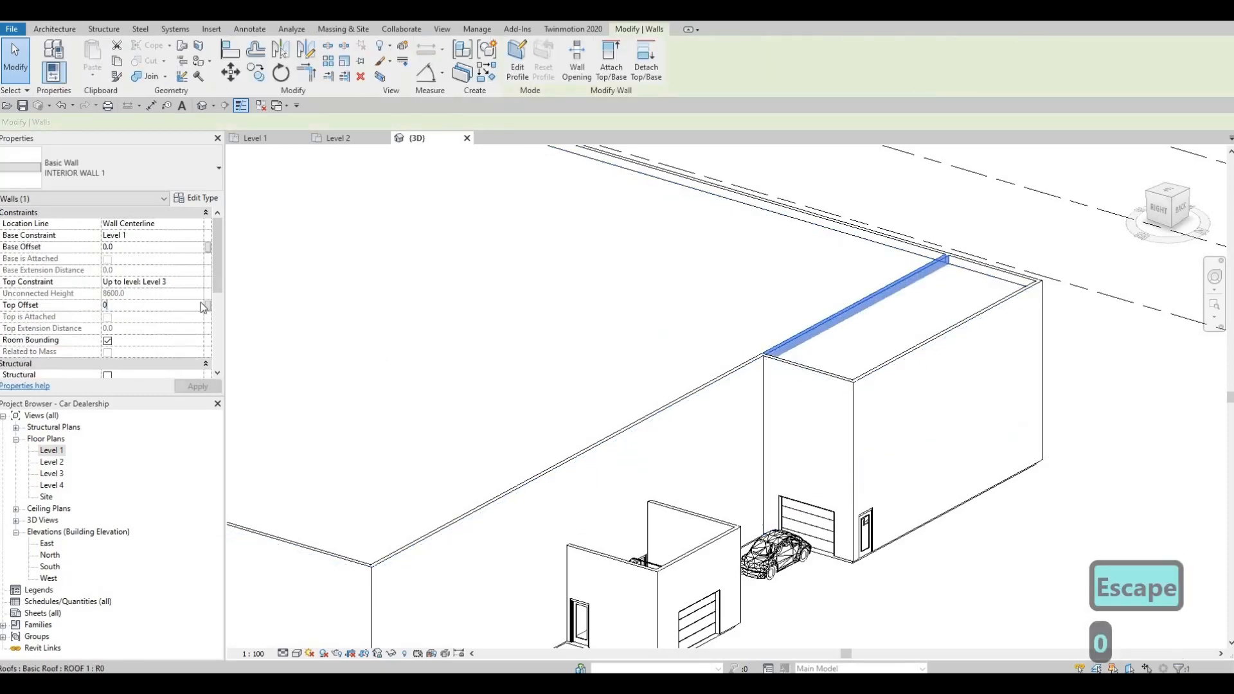
{"action": "key", "text": "Return"}
{"action": "key", "text": "Escape"}
{"action": "key", "text": "Escape"}
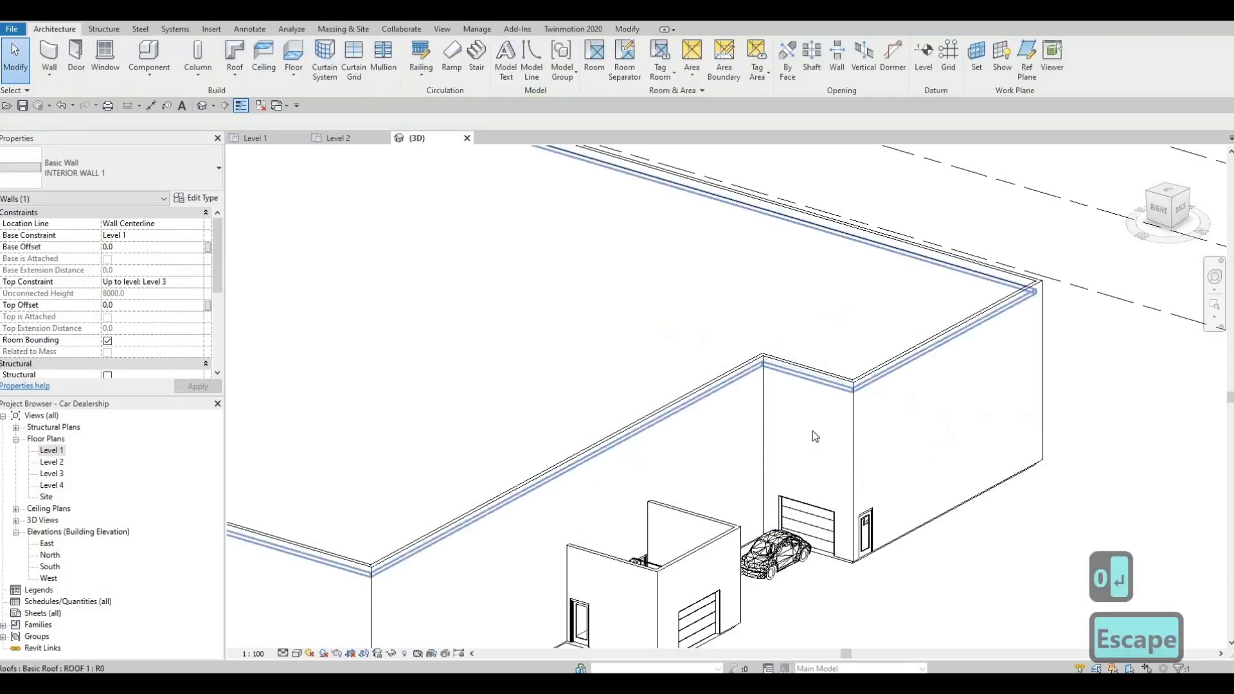
Set the top offset to 600 for the recessed Level 2 interior wall above the lower connecting roof.
{"action": "scroll", "coordinate": [828, 417], "scroll_direction": "down", "scroll_amount": 2}
{"action": "scroll", "coordinate": [767, 498], "scroll_direction": "down", "scroll_amount": 3}
{"action": "middle_click_drag", "start_coordinate": [818, 513], "coordinate": [566, 430], "text": "shift"}
{"action": "scroll", "coordinate": [567, 430], "scroll_direction": "up", "scroll_amount": 2}
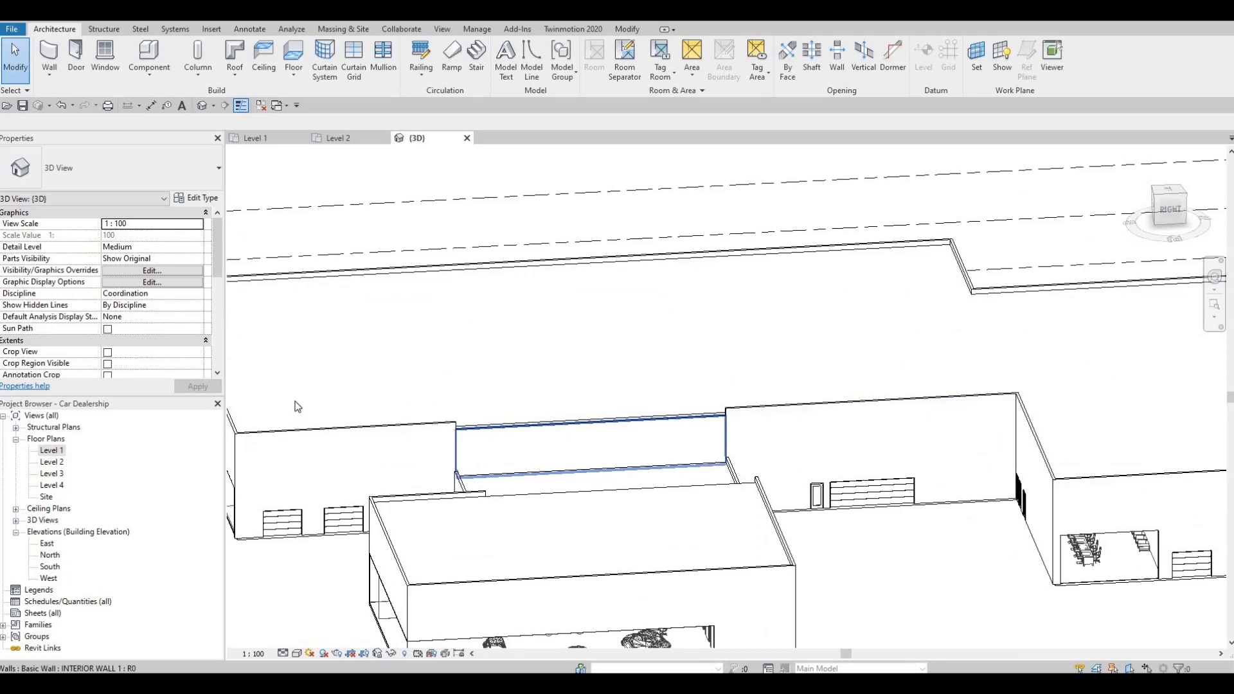
{"action": "left_click", "coordinate": [566, 430]}
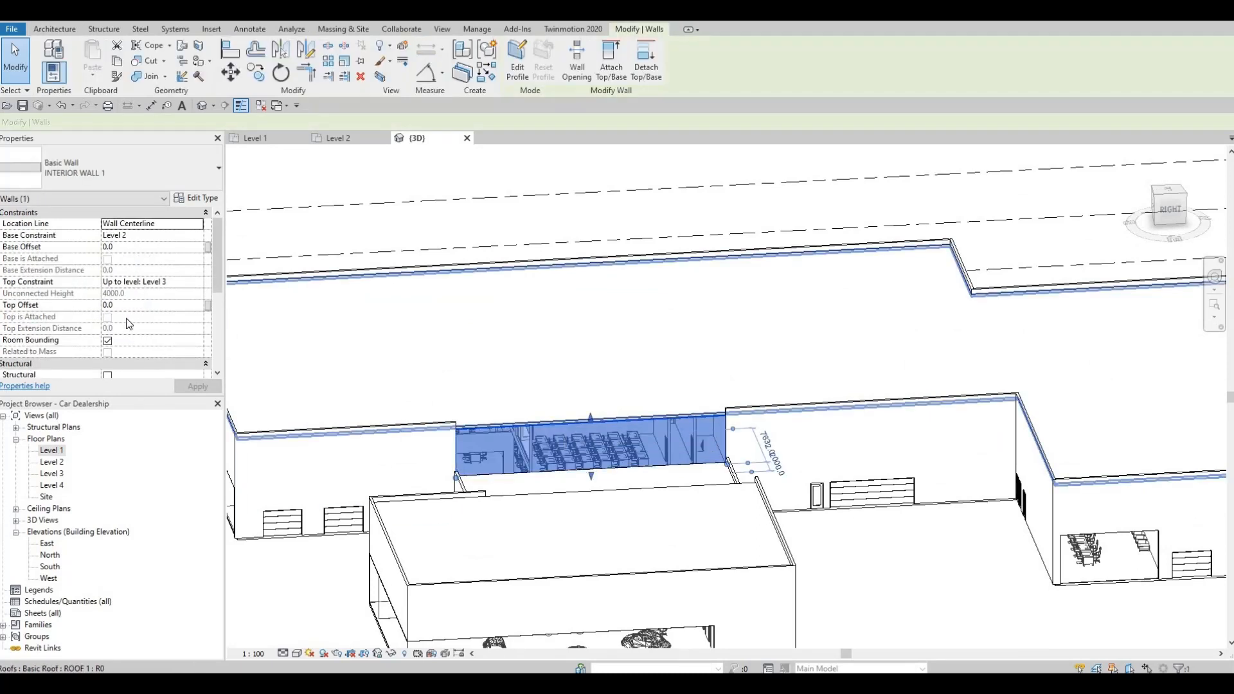
{"action": "left_click", "coordinate": [133, 304]}
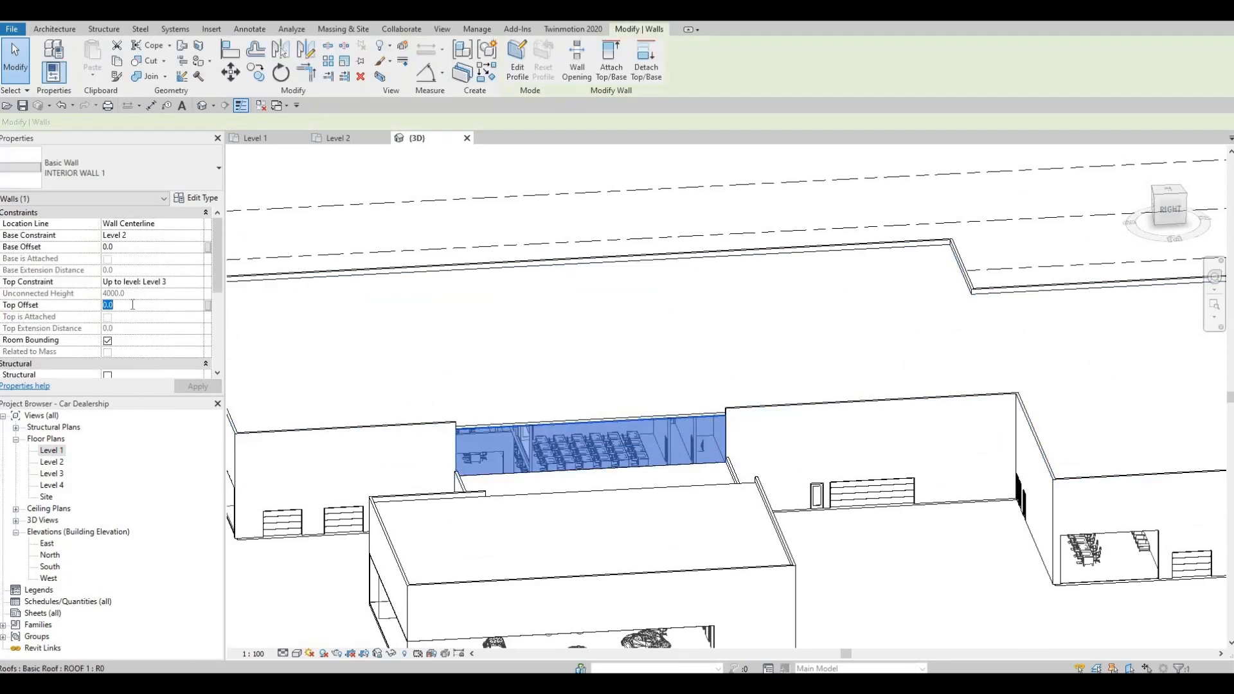
{"action": "left_click", "coordinate": [205, 388]}
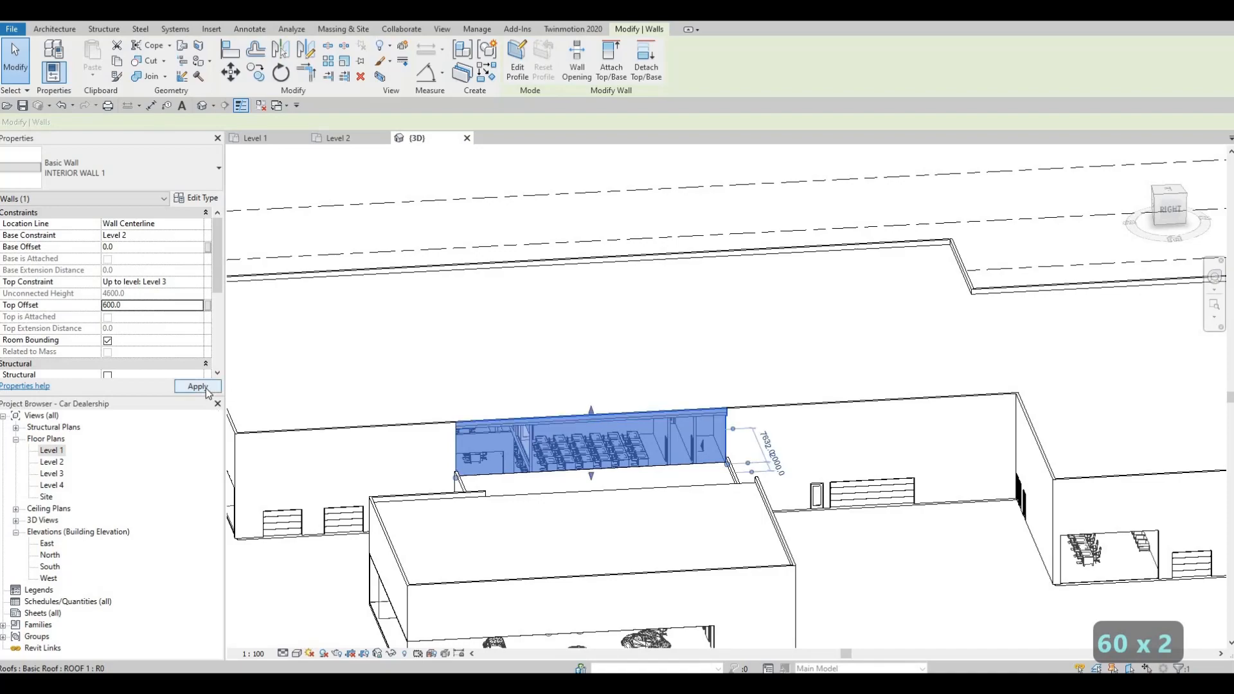
{"action": "key", "text": "Escape"}
{"action": "key", "text": "Escape"}
Set the top offset to 600 for the separate front block's interior wall facing the lower connecting roof.
{"action": "middle_click_drag", "start_coordinate": [730, 495], "coordinate": [827, 359], "text": "shift"}
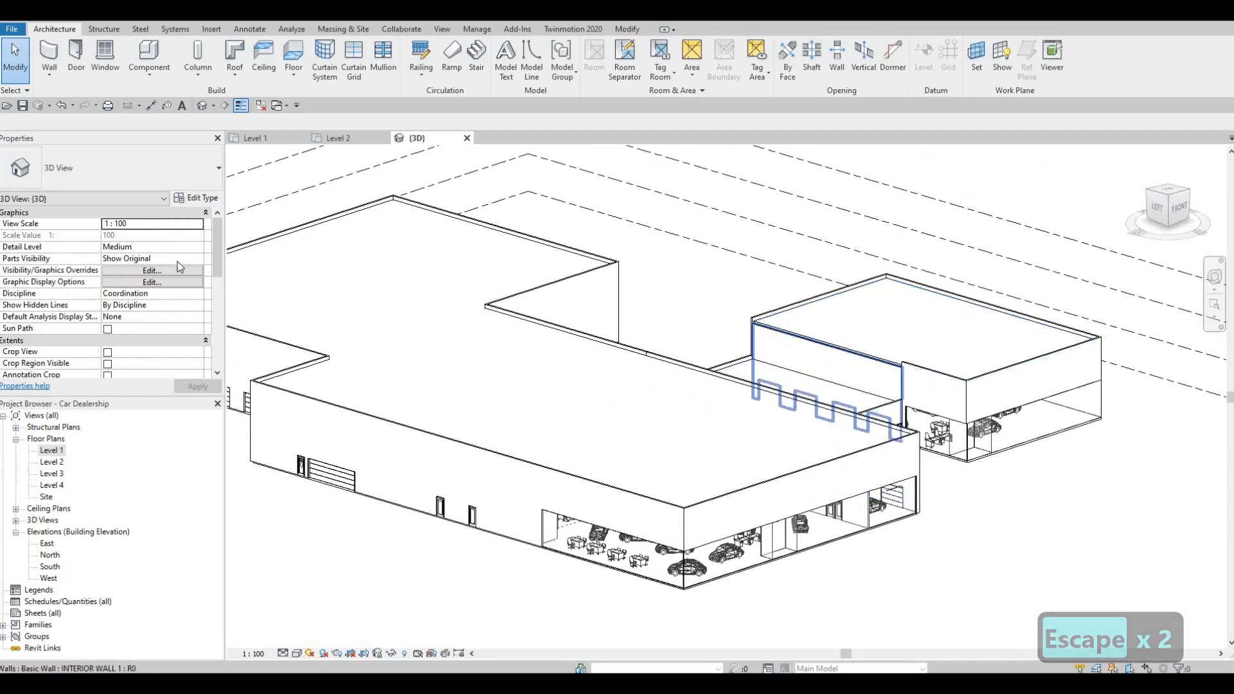
{"action": "left_click", "coordinate": [827, 359]}
{"action": "left_click", "coordinate": [142, 305]}
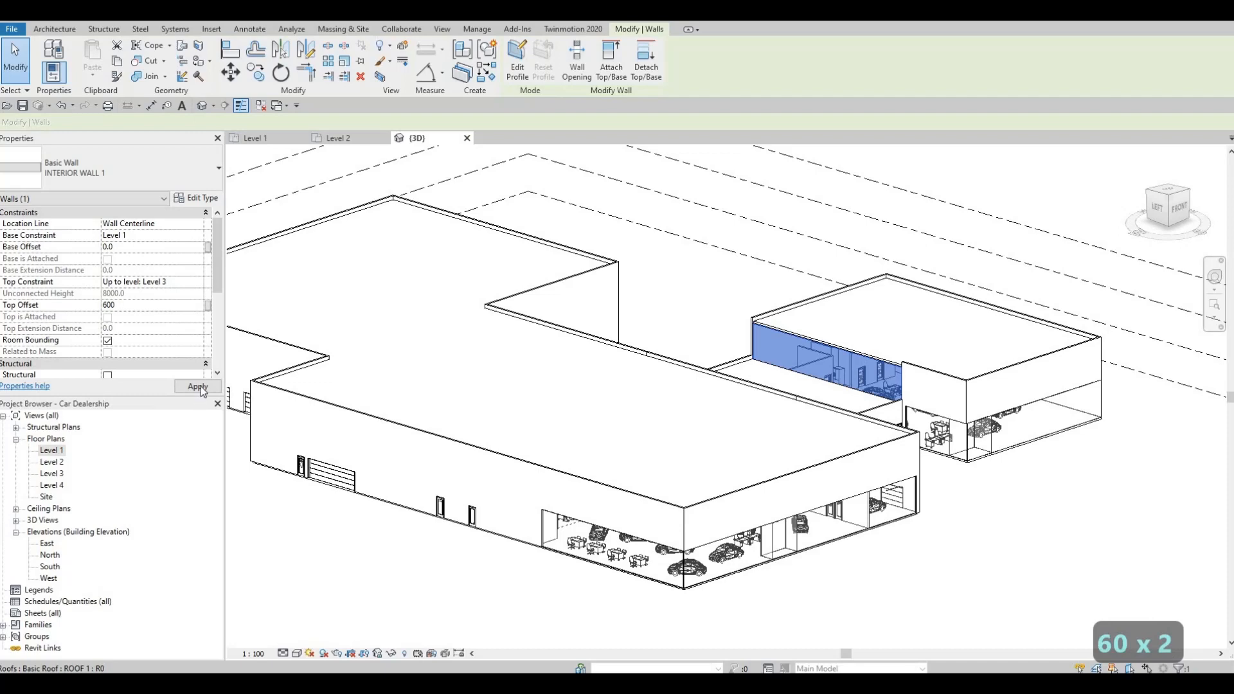
{"action": "left_click", "coordinate": [200, 387]}
{"action": "key", "text": "Escape"}
{"action": "key", "text": "Escape"}
Inspect the raised parapets around the building in 3D and return to the Level 1 floor plan.
{"action": "middle_click_drag", "start_coordinate": [630, 416], "coordinate": [1160, 452], "text": "shift"}
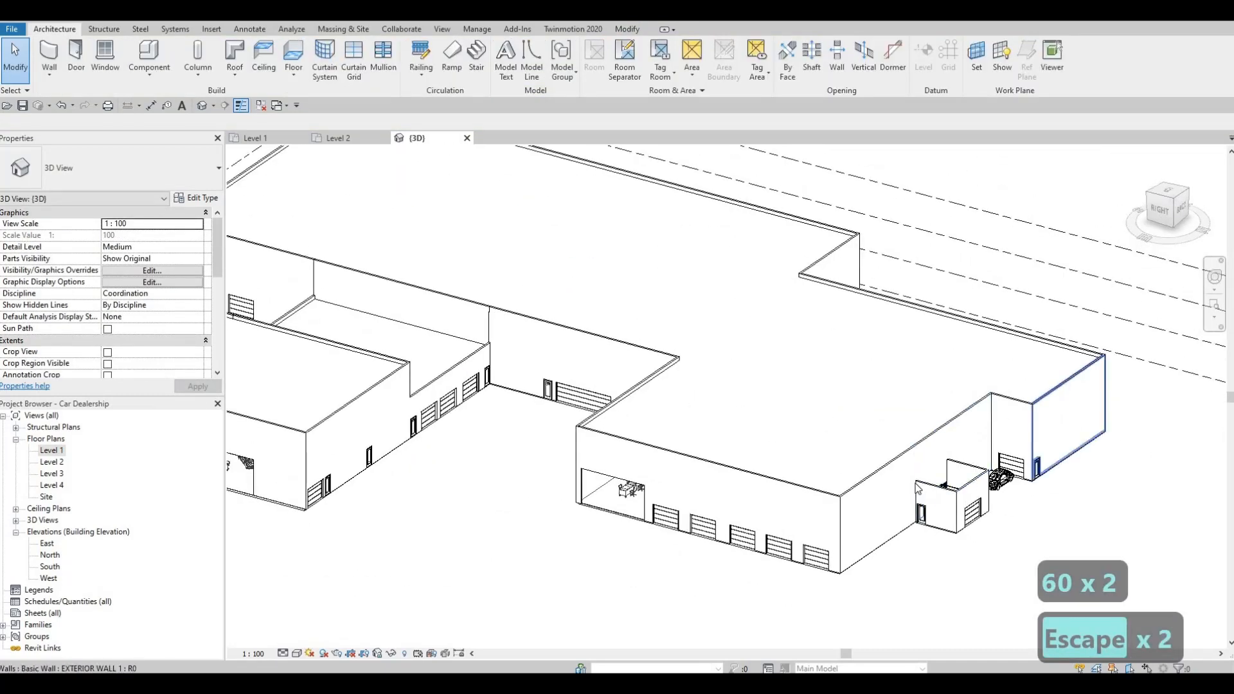
{"action": "middle_click_drag", "start_coordinate": [918, 488], "coordinate": [675, 382], "text": "shift"}
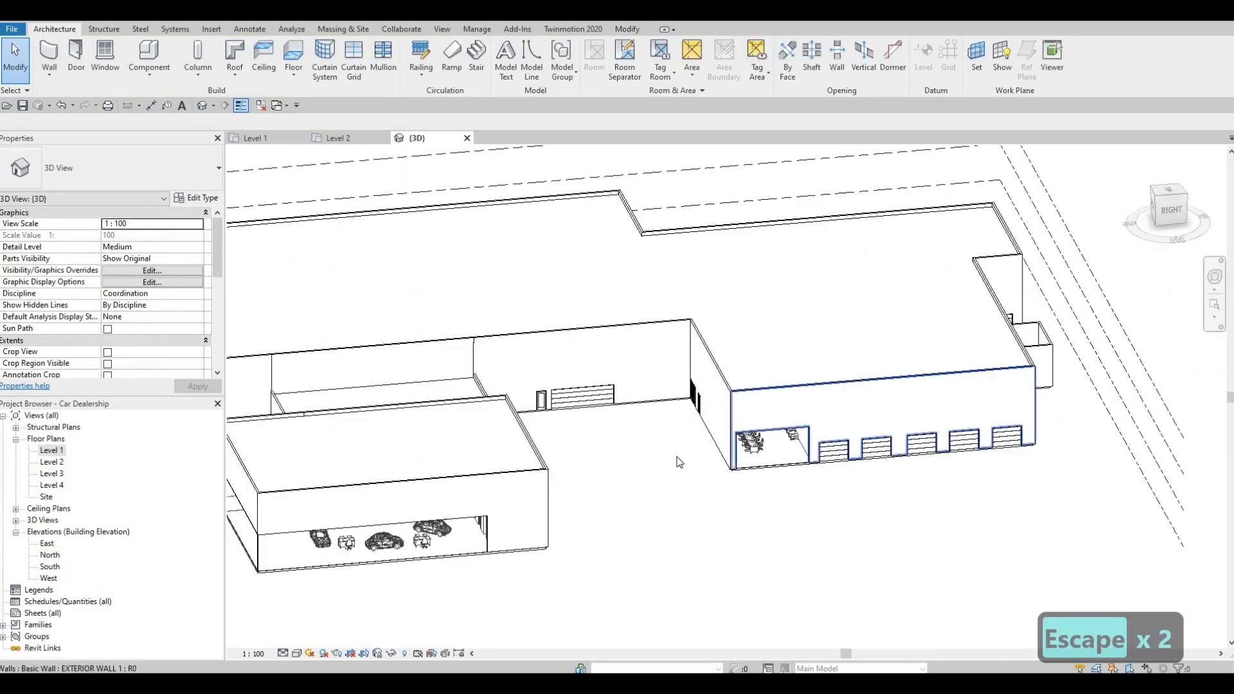
{"action": "double_click", "coordinate": [53, 451]}
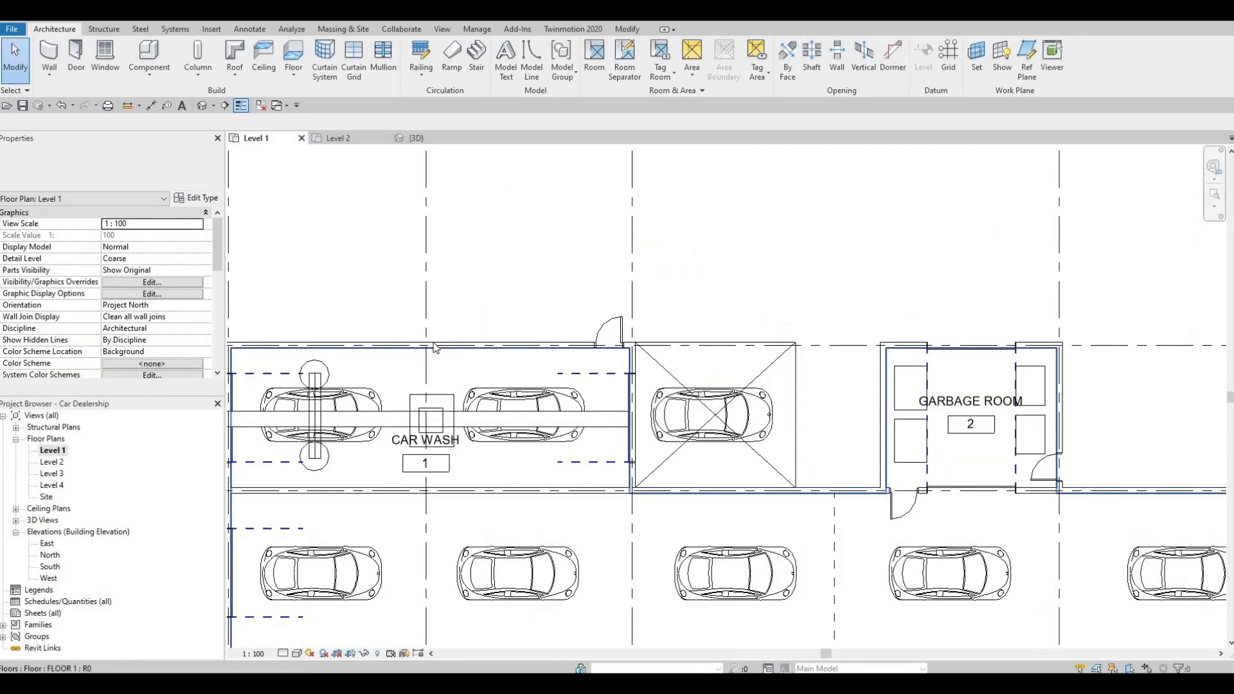
Create a flat ROOF 1 roof on Level 2 over the garbage room, with a rectangular footprint of about 5800 by 4847.
{"action": "scroll", "coordinate": [436, 347], "scroll_direction": "down", "scroll_amount": 2}
{"action": "middle_click_drag", "start_coordinate": [595, 362], "coordinate": [369, 341]}
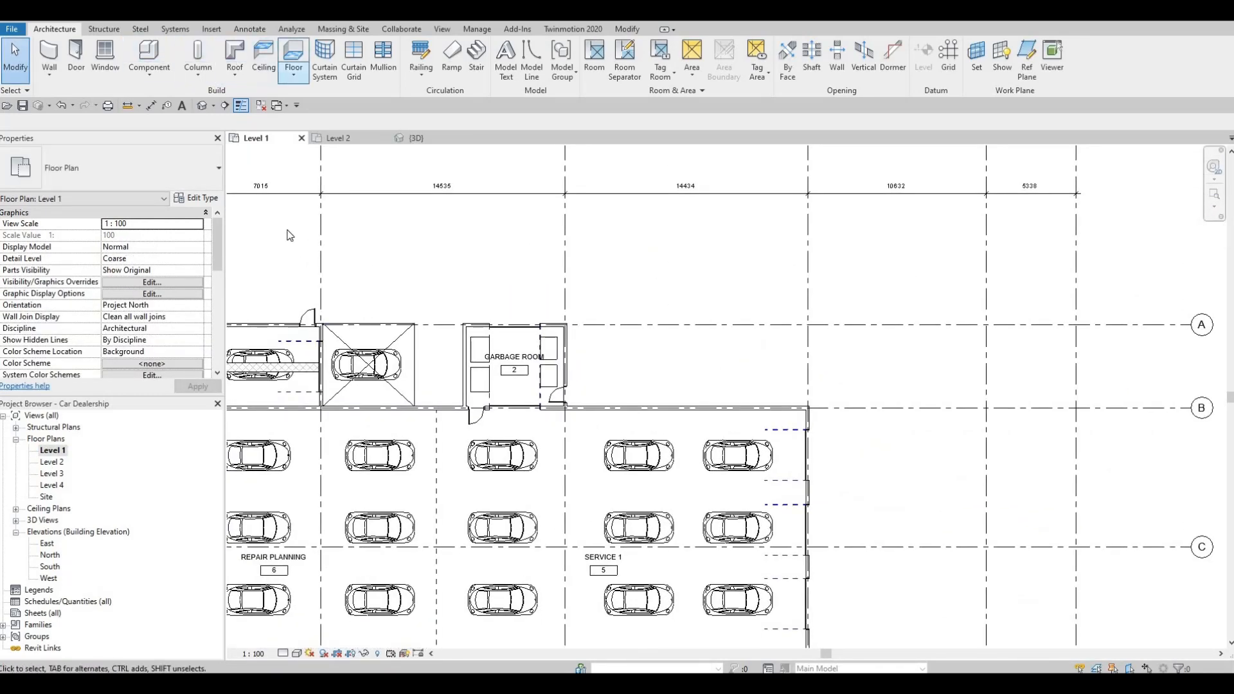
{"action": "left_click", "coordinate": [237, 49]}
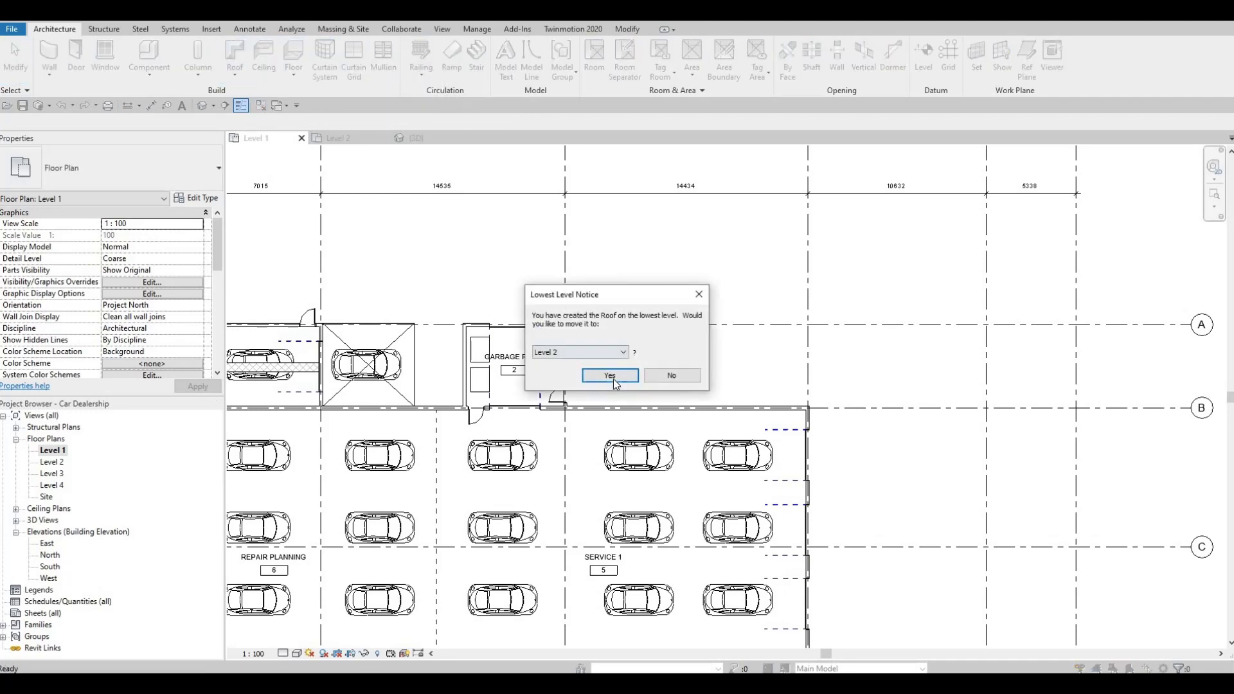
{"action": "left_click", "coordinate": [611, 376]}
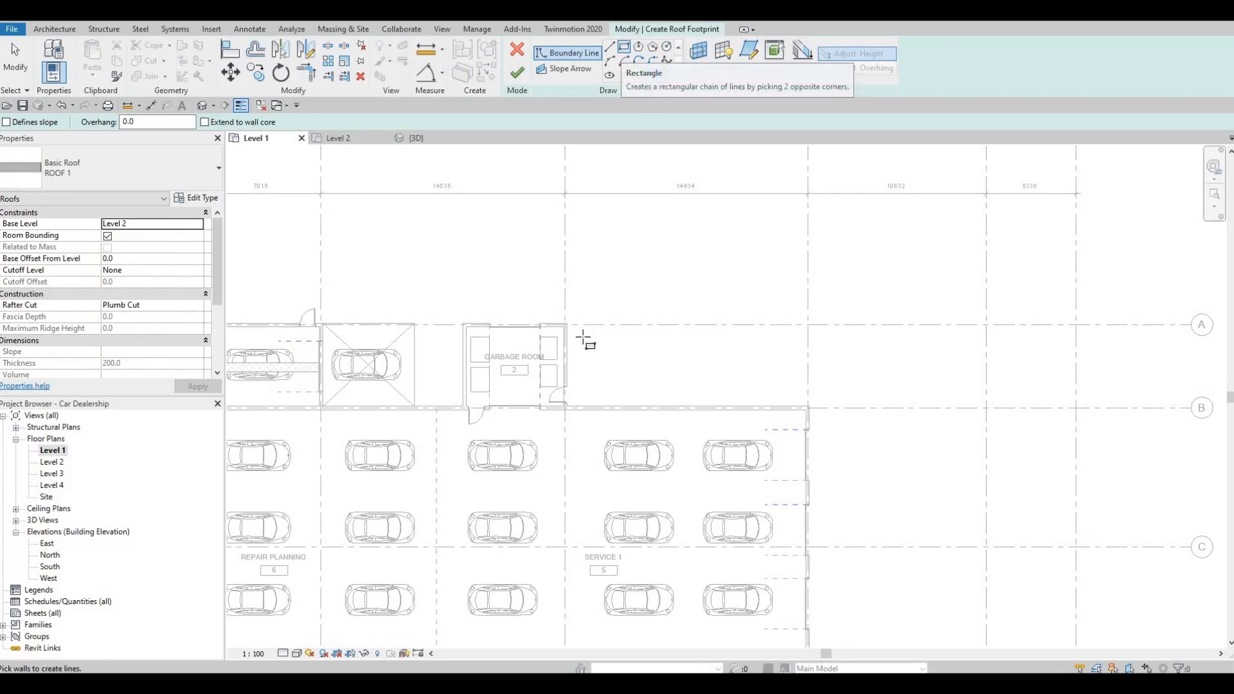
{"action": "scroll", "coordinate": [437, 321], "scroll_direction": "up", "scroll_amount": 6}
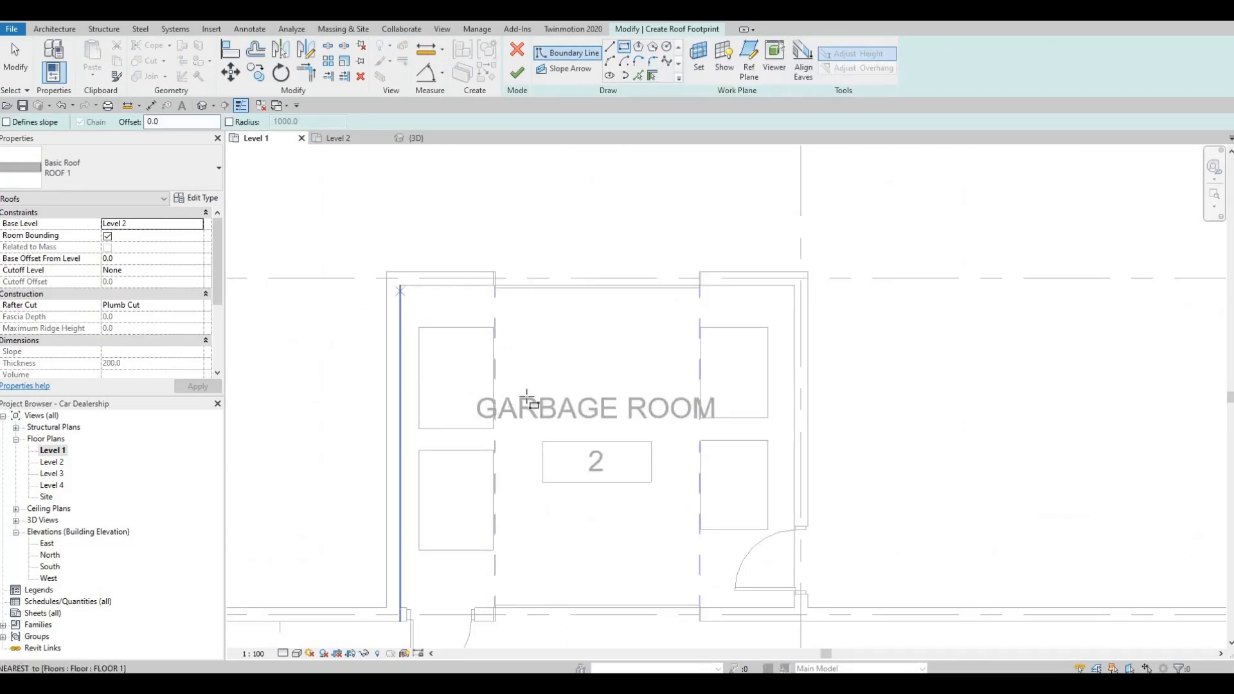
{"action": "left_click", "coordinate": [794, 607]}
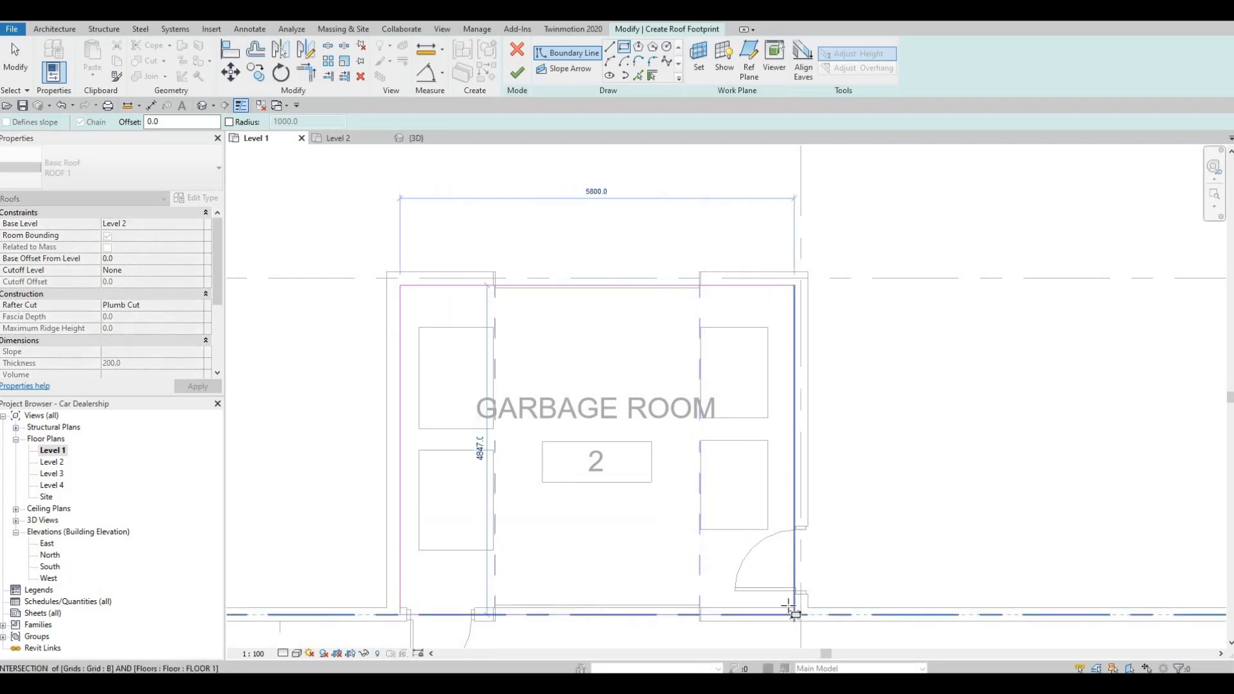
{"action": "key", "text": "Escape"}
{"action": "left_click", "coordinate": [517, 72]}
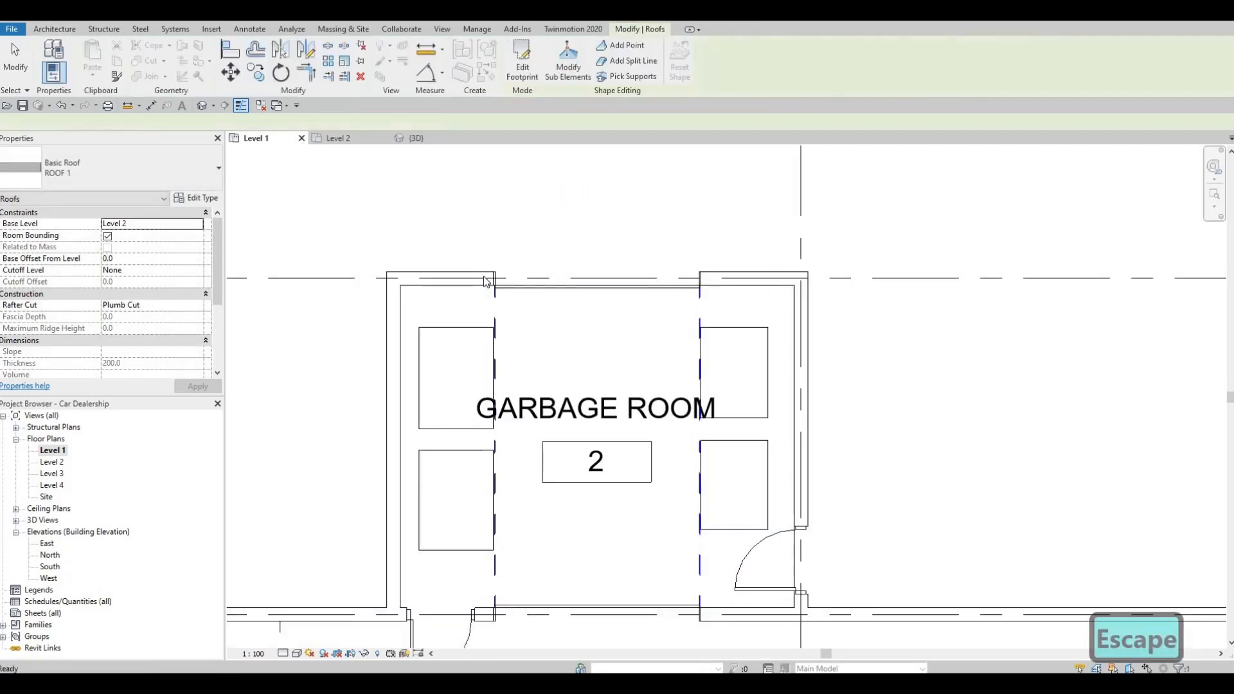
{"action": "key", "text": "Escape"}
{"action": "key", "text": "Escape"}
Set the top offset to 600 for the chain of exterior walls around the garbage room.
{"action": "key", "text": "Tab"}
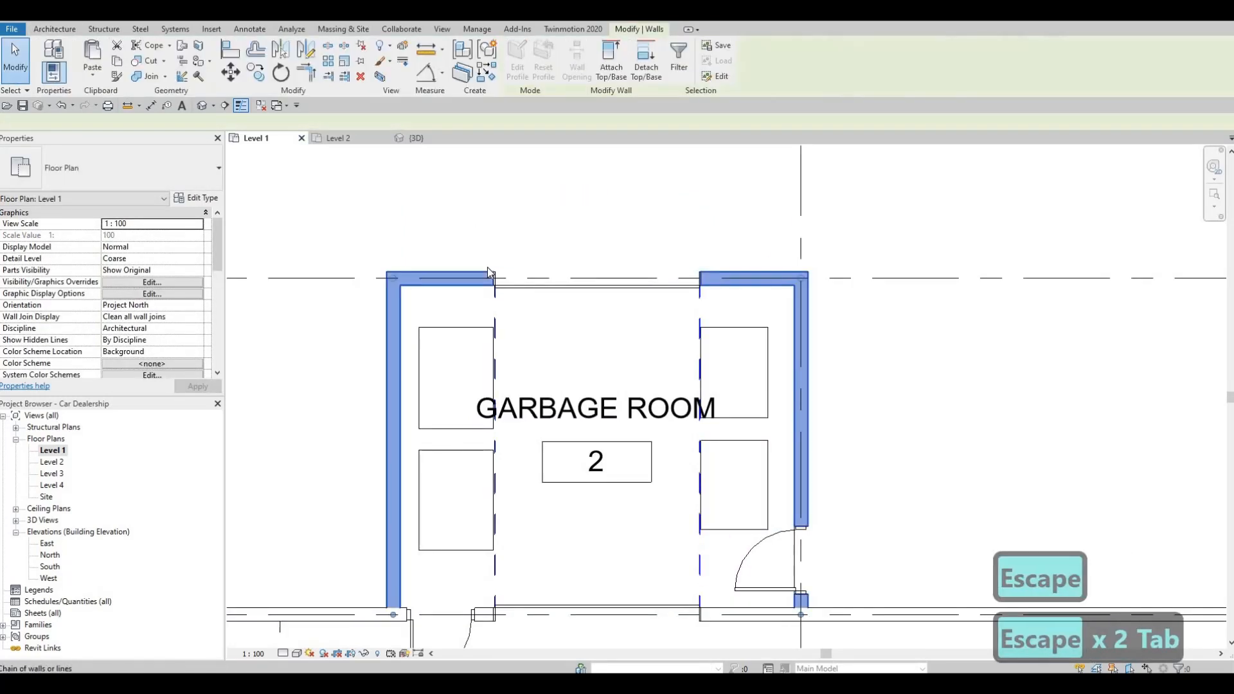
{"action": "left_click", "coordinate": [475, 273]}
{"action": "scroll", "coordinate": [488, 266], "scroll_direction": "down", "scroll_amount": 2}
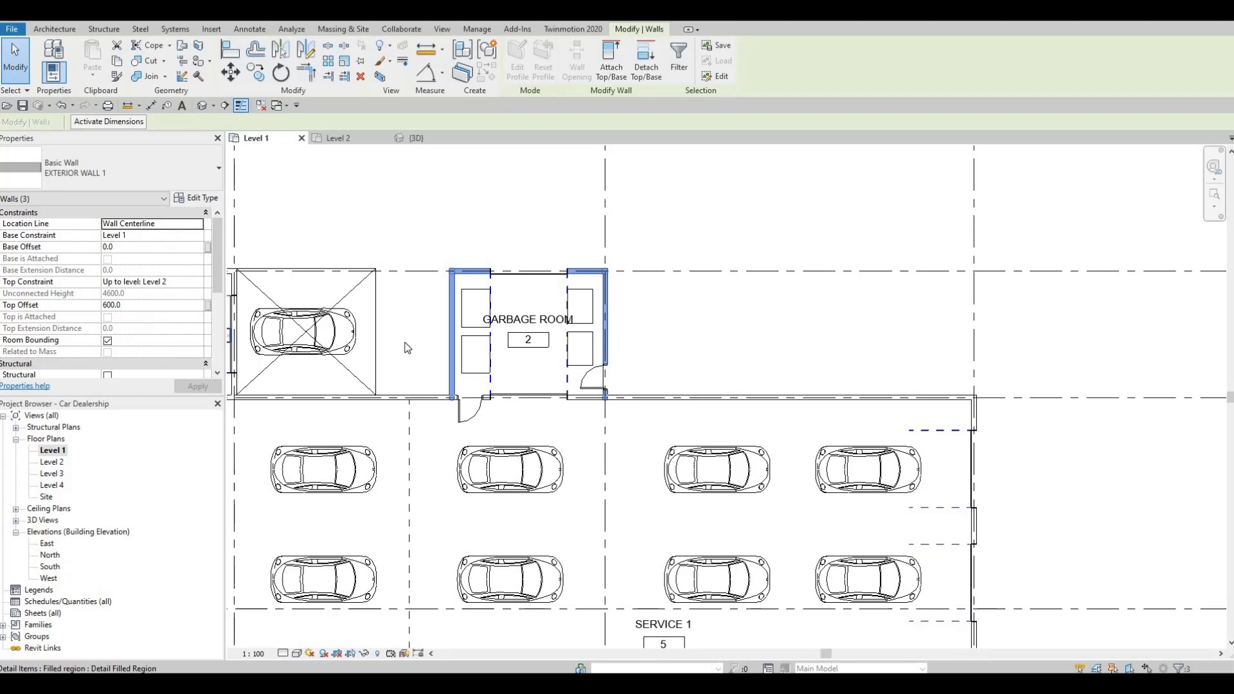
{"action": "scroll", "coordinate": [855, 308], "scroll_direction": "down", "scroll_amount": 2}
{"action": "key", "text": "Escape"}
{"action": "middle_click_drag", "start_coordinate": [662, 360], "coordinate": [508, 359]}
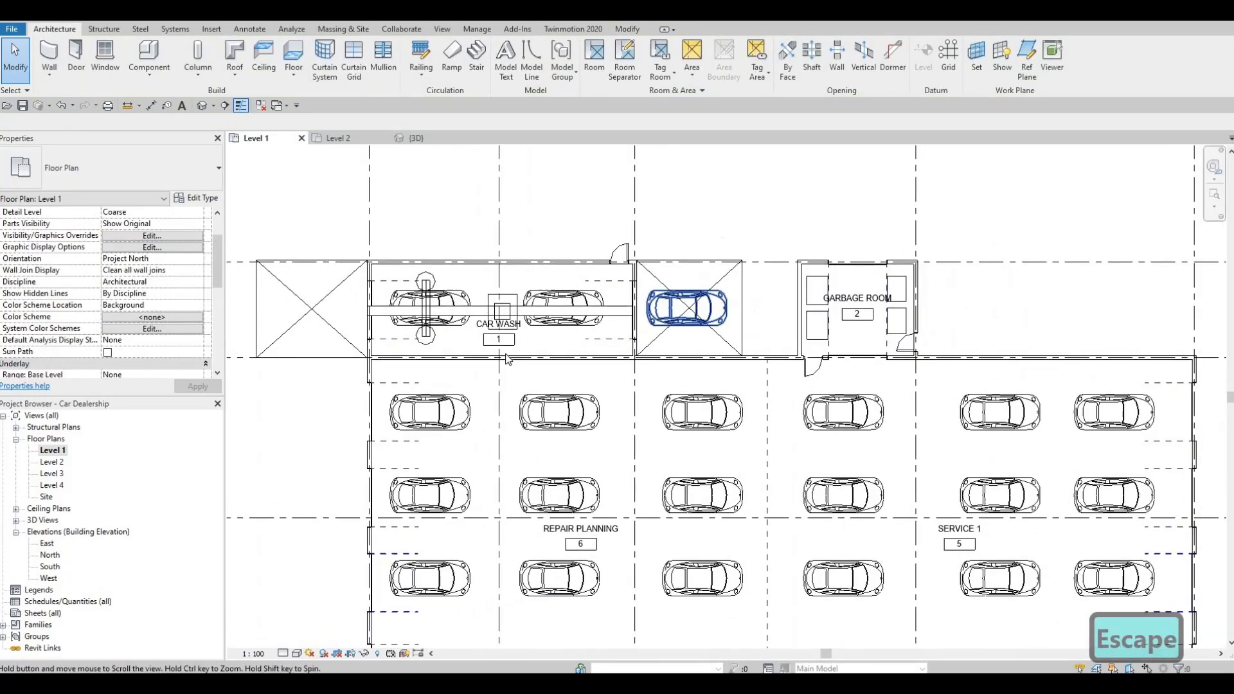
Place another 900 x 2000mm M_Door-Passage-Single-Full_Lite door in the wall between the car wash and repair planning, about 5200 from its left end.
{"action": "scroll", "coordinate": [508, 359], "scroll_direction": "up", "scroll_amount": 3}
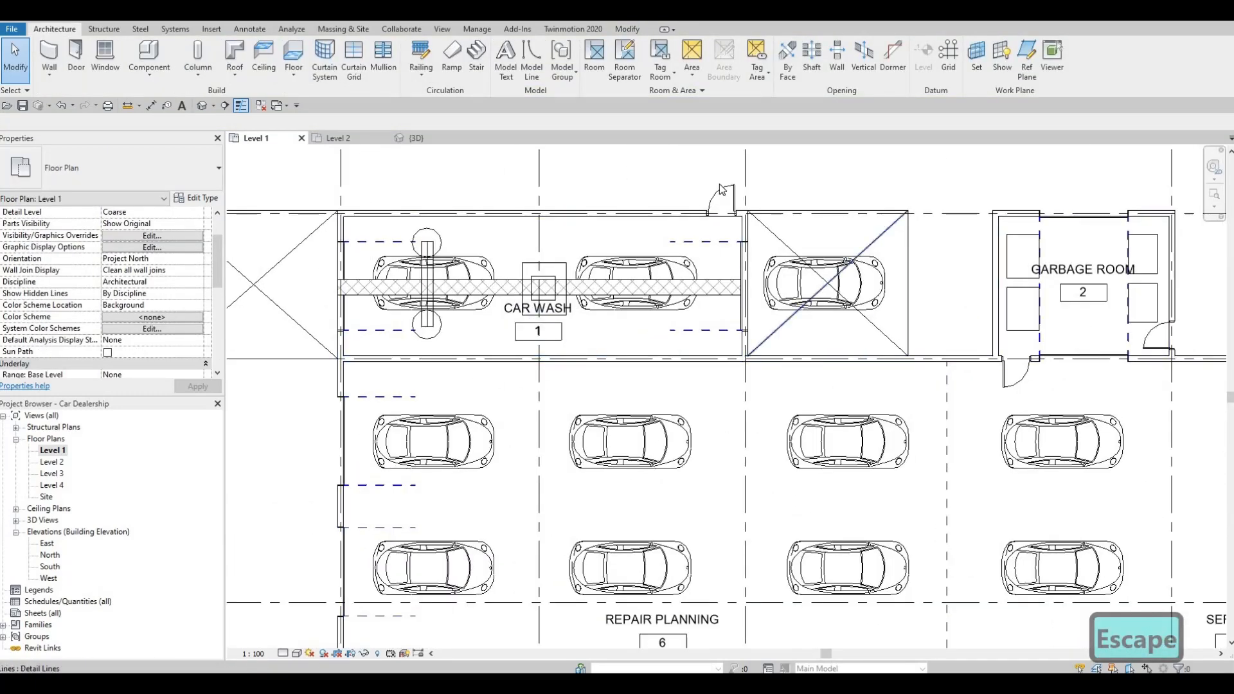
{"action": "left_click", "coordinate": [721, 191]}
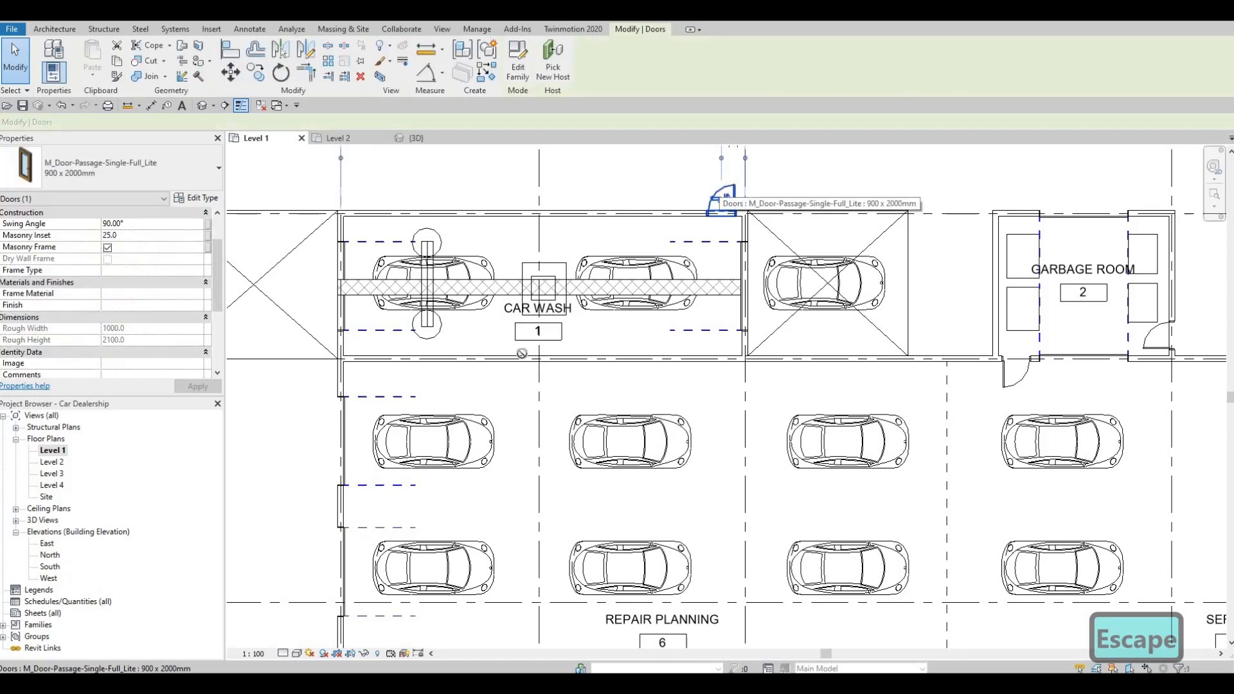
{"action": "key", "text": "c"}
{"action": "key", "text": "s"}
{"action": "scroll", "coordinate": [527, 347], "scroll_direction": "up", "scroll_amount": 1}
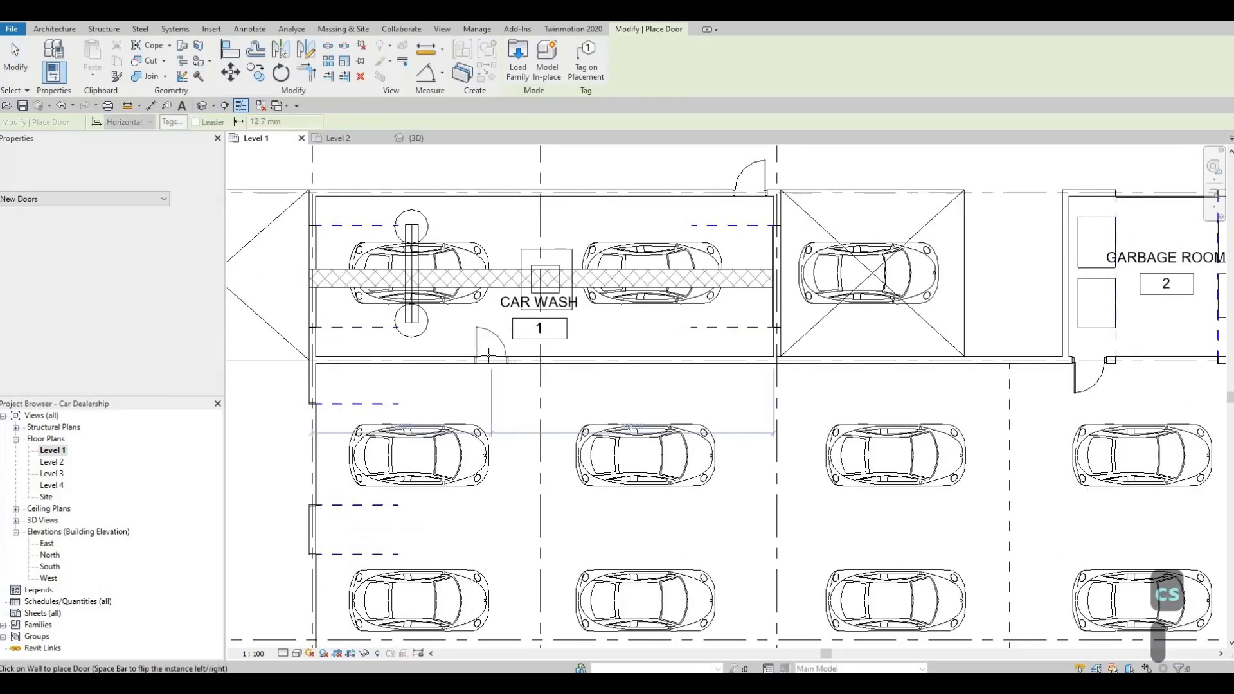
{"action": "left_click", "coordinate": [489, 357]}
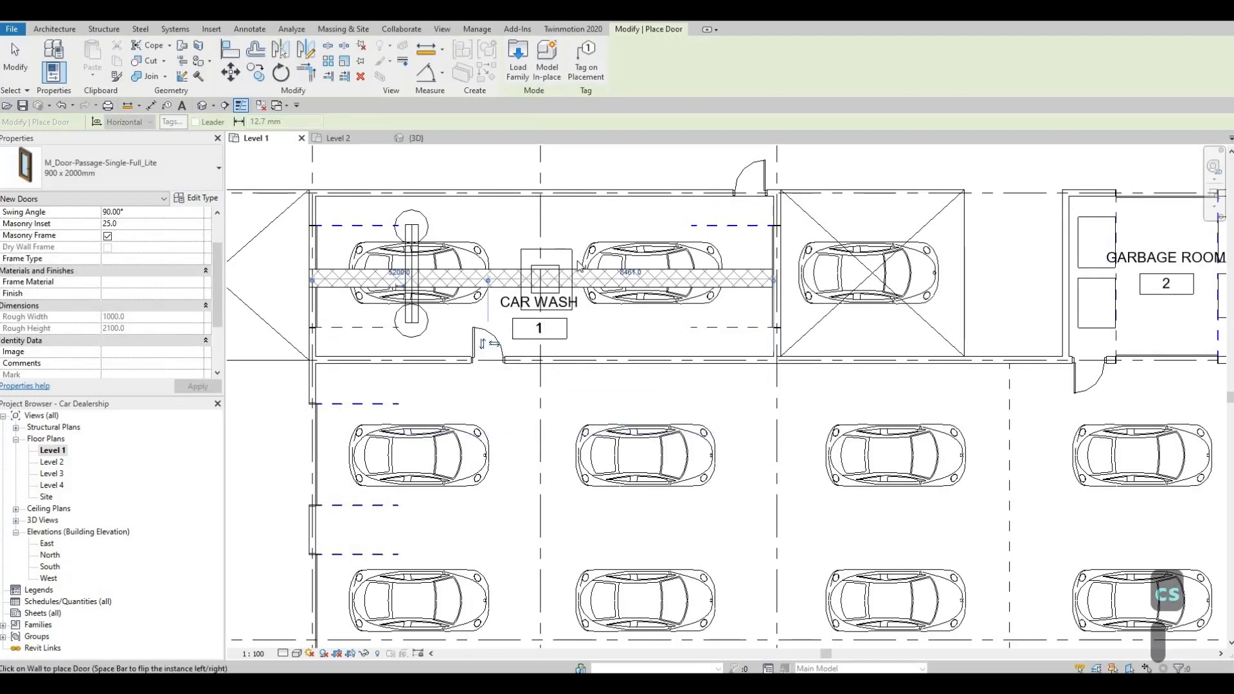
{"action": "key", "text": "Escape"}
{"action": "key", "text": "Escape"}
In the 3D view, delete the M_RPC Beetle car standing outside the car wash garage door.
{"action": "scroll", "coordinate": [572, 180], "scroll_direction": "down", "scroll_amount": 3}
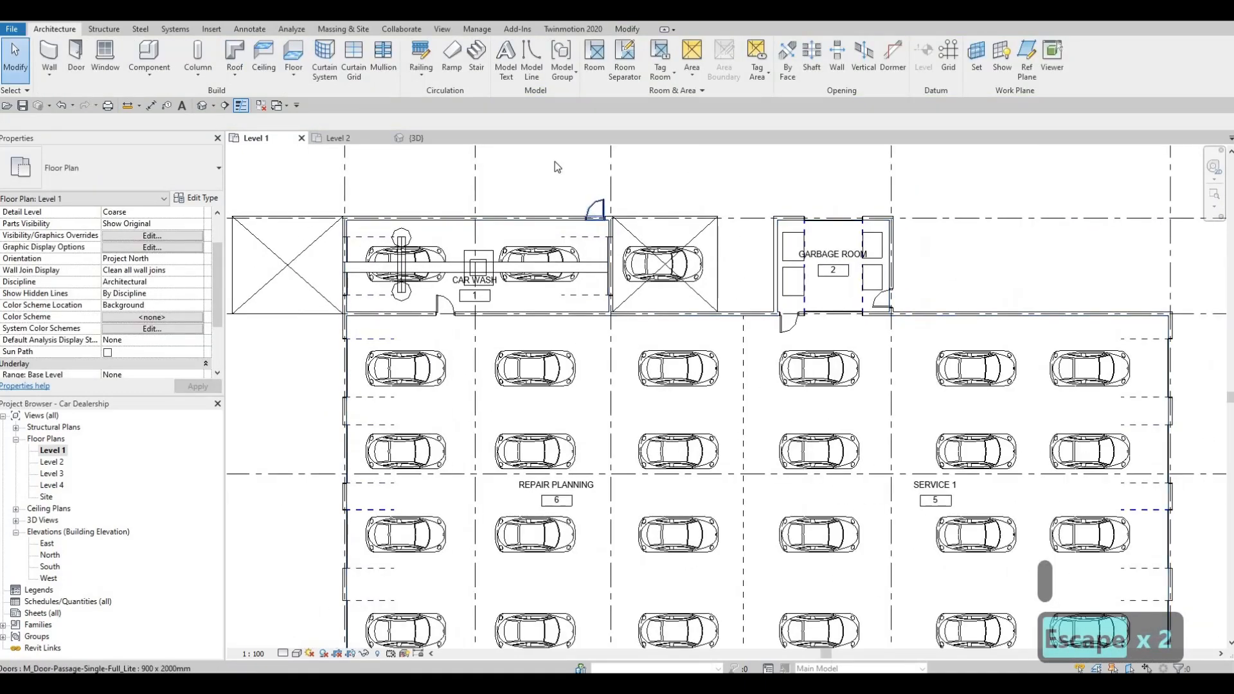
{"action": "scroll", "coordinate": [555, 161], "scroll_direction": "down", "scroll_amount": 1}
{"action": "middle_click_drag", "start_coordinate": [554, 162], "coordinate": [543, 195]}
{"action": "key", "text": "Escape"}
{"action": "key", "text": "Escape"}
{"action": "left_click", "coordinate": [425, 139]}
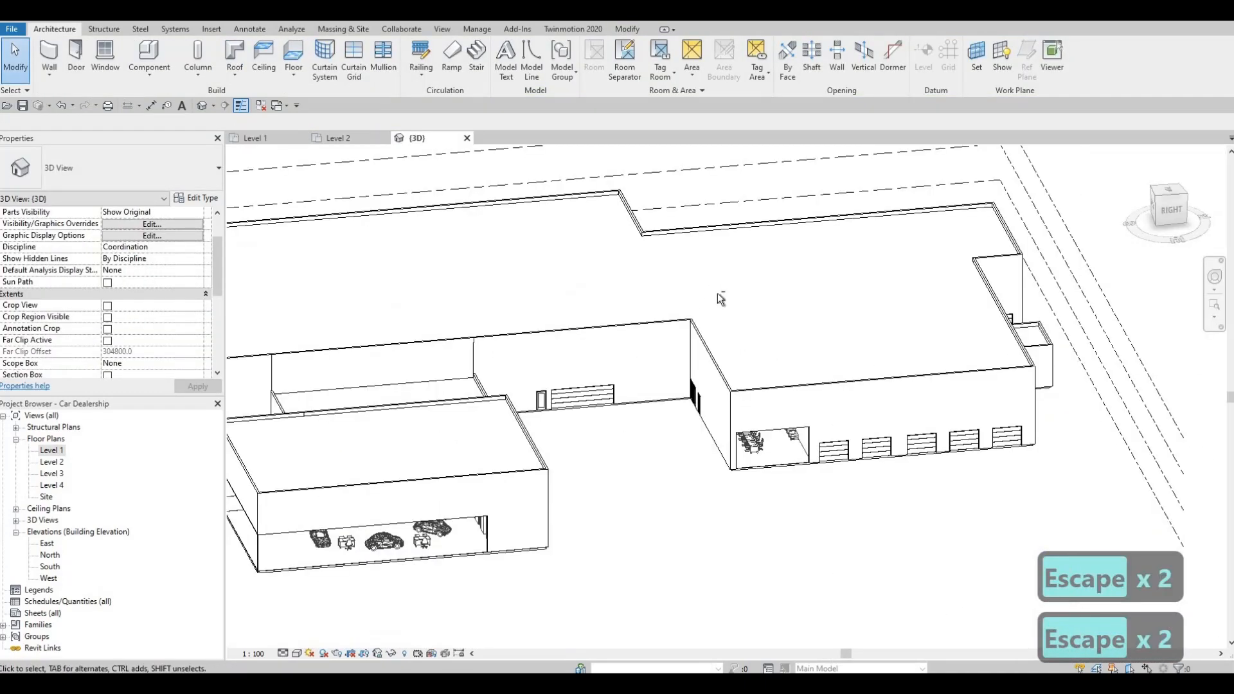
{"action": "middle_click_drag", "start_coordinate": [565, 308], "coordinate": [934, 597], "text": "shift"}
{"action": "key", "text": "Escape"}
{"action": "scroll", "coordinate": [980, 408], "scroll_direction": "up", "scroll_amount": 3}
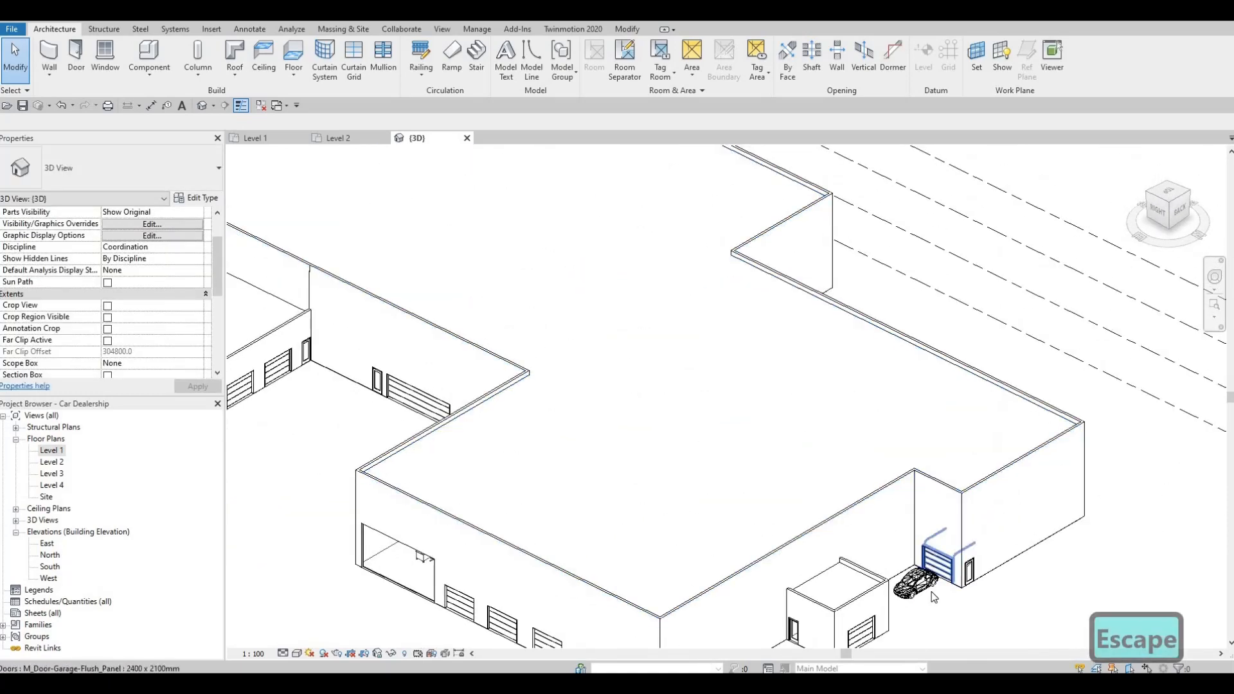
{"action": "left_click", "coordinate": [925, 578]}
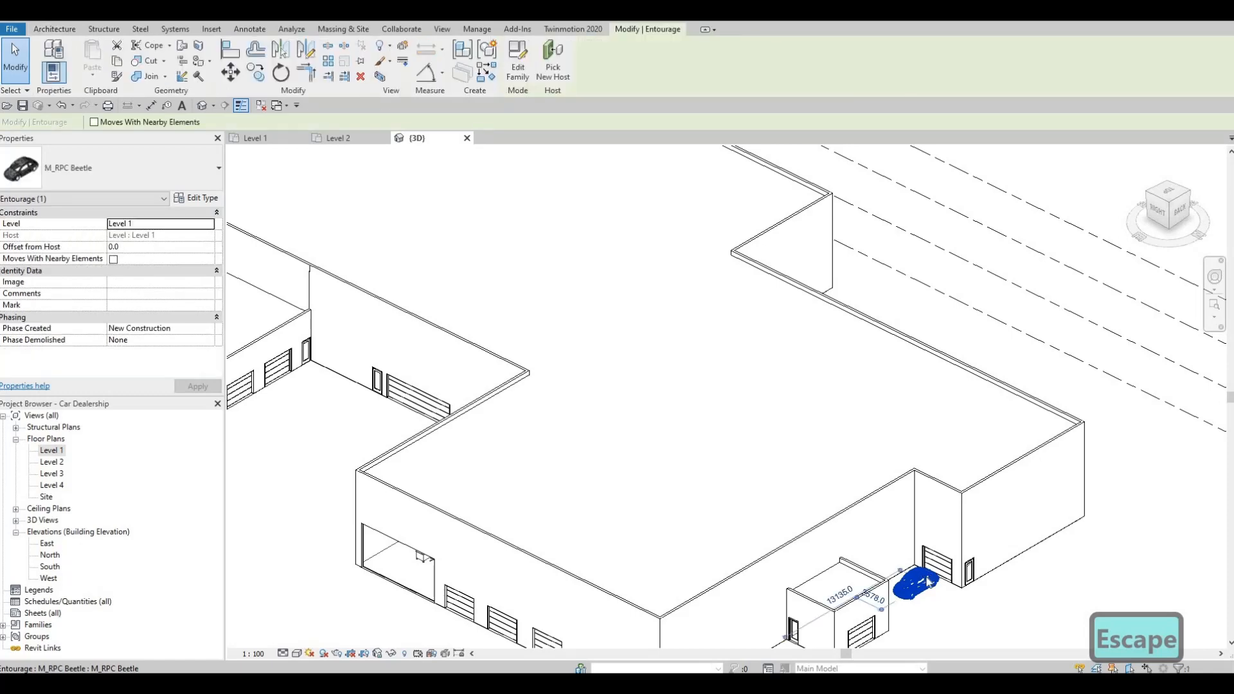
{"action": "key", "text": "Delete"}
{"action": "key", "text": "Escape"}
{"action": "key", "text": "Escape"}
{"action": "middle_click_drag", "start_coordinate": [926, 508], "coordinate": [804, 491], "text": "shift"}
{"action": "middle_click_drag", "start_coordinate": [962, 468], "coordinate": [861, 464], "text": "shift"}
{"action": "scroll", "coordinate": [900, 459], "scroll_direction": "down", "scroll_amount": 2}
{"action": "middle_click_drag", "start_coordinate": [926, 453], "coordinate": [725, 371]}
{"action": "scroll", "coordinate": [727, 376], "scroll_direction": "up", "scroll_amount": 5}
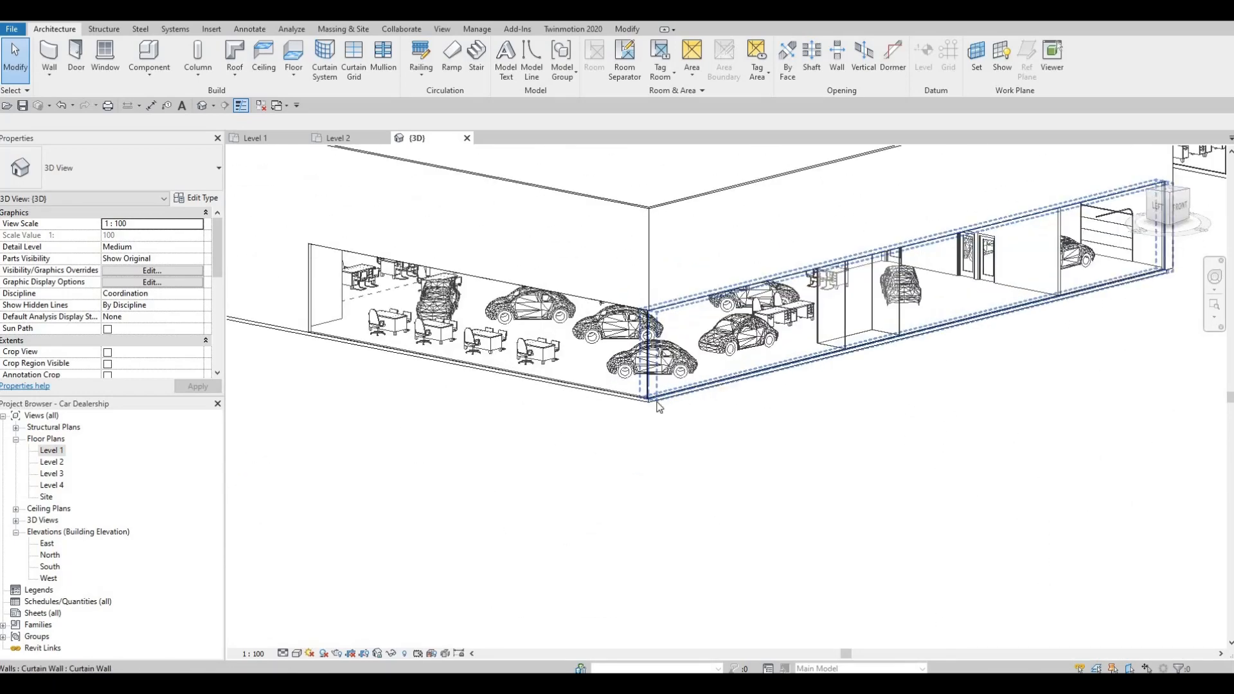
{"action": "middle_click_drag", "start_coordinate": [657, 407], "coordinate": [623, 413], "text": "shift"}
{"action": "left_click", "coordinate": [780, 398]}
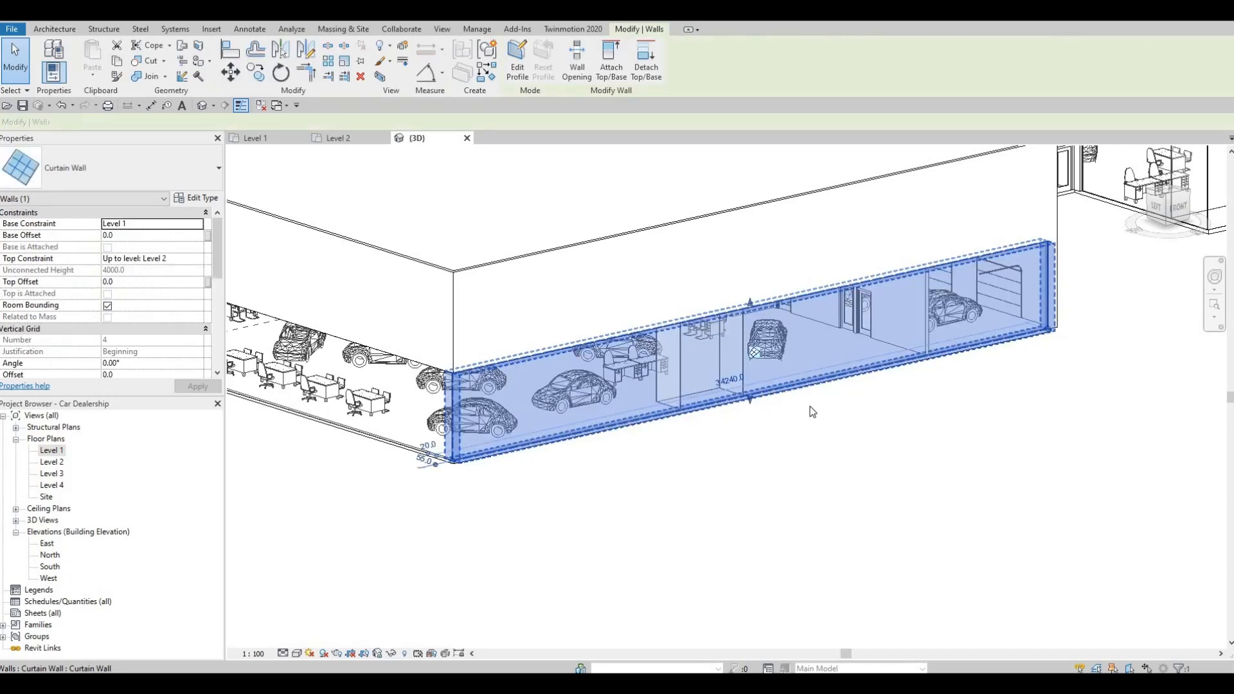
{"action": "scroll", "coordinate": [810, 403], "scroll_direction": "up", "scroll_amount": 3}
{"action": "left_click_drag", "start_coordinate": [808, 393], "coordinate": [805, 394]}
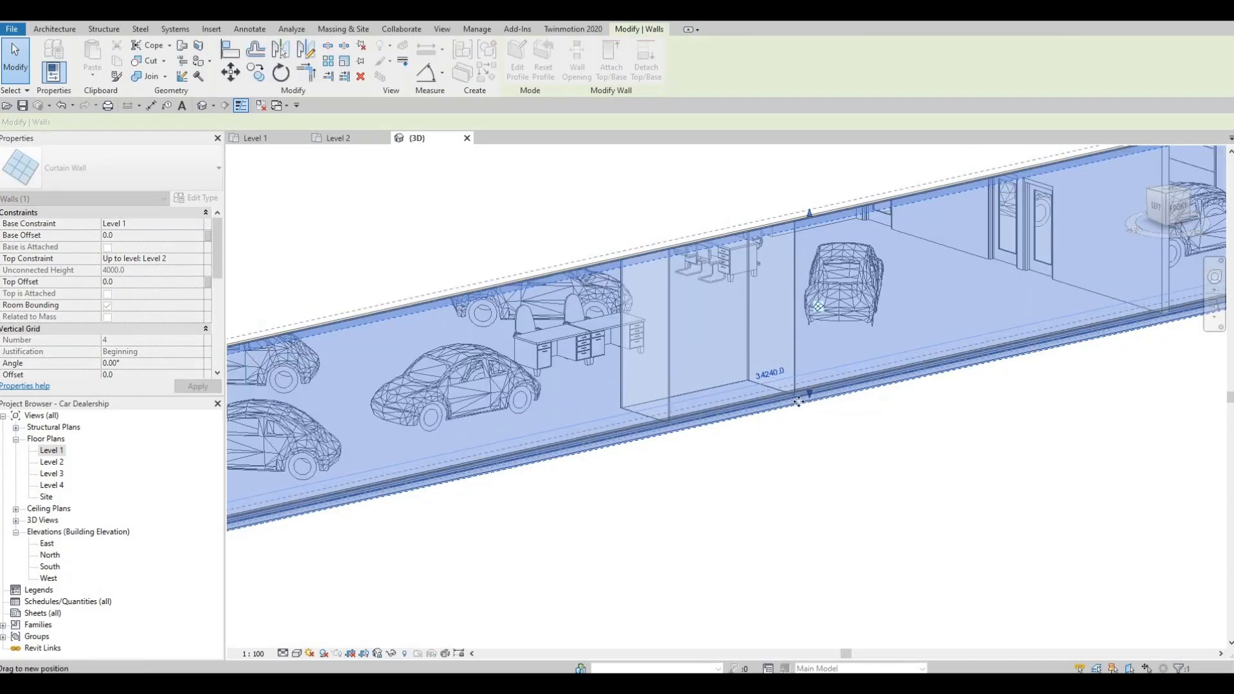
{"action": "key", "text": "Escape"}
{"action": "scroll", "coordinate": [754, 423], "scroll_direction": "down", "scroll_amount": 2}
{"action": "middle_click_drag", "start_coordinate": [623, 493], "coordinate": [722, 463], "text": "shift"}
{"action": "key", "text": "Escape"}
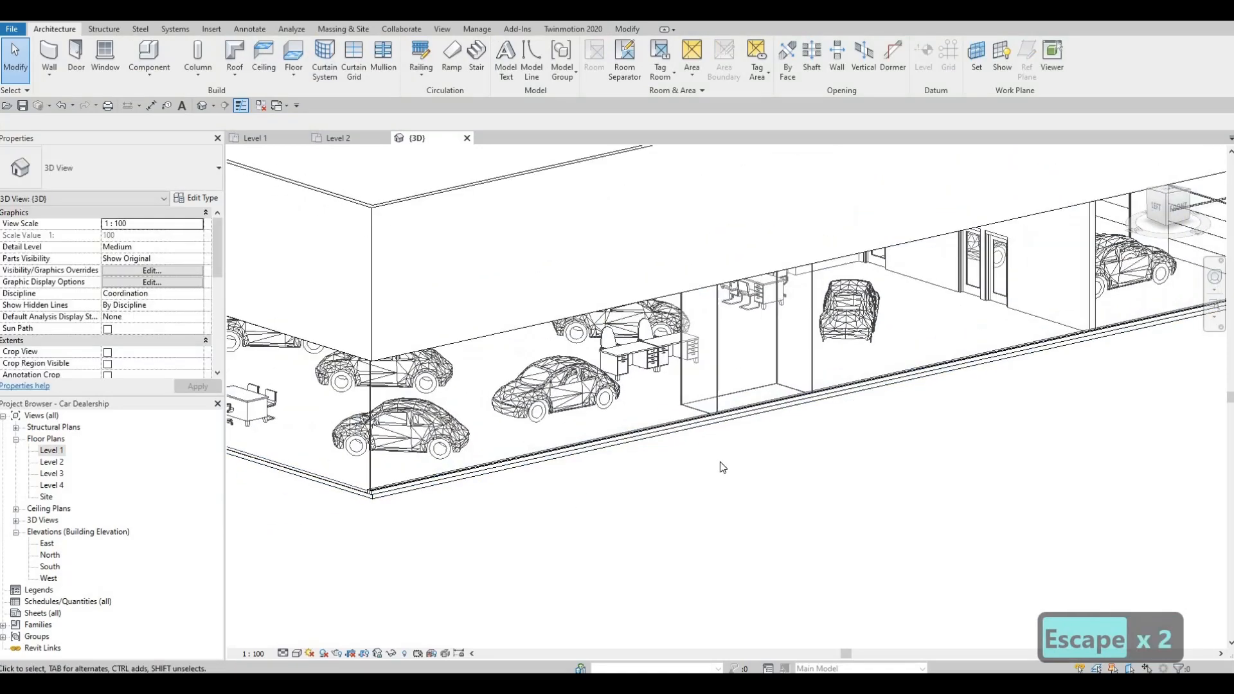
Align the curtain walls at the main building's showroom corner with the outer face of the exterior wall.
{"action": "scroll", "coordinate": [716, 406], "scroll_direction": "up", "scroll_amount": 5}
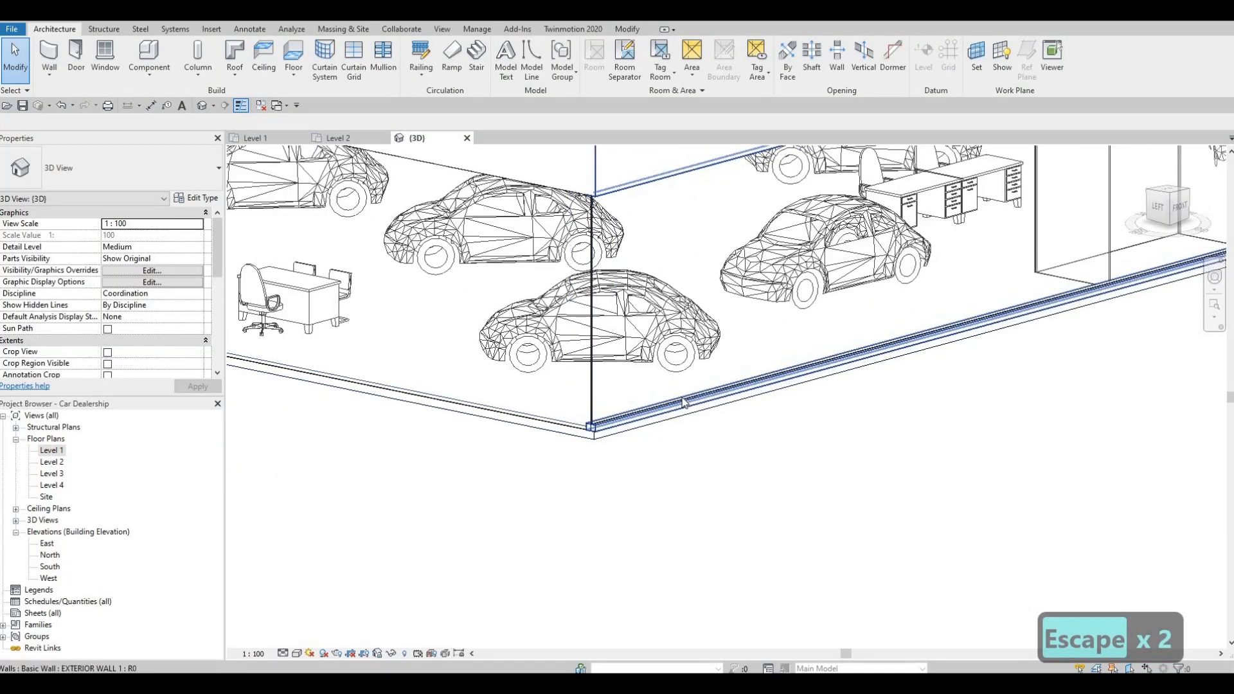
{"action": "key", "text": "a"}
{"action": "key", "text": "l"}
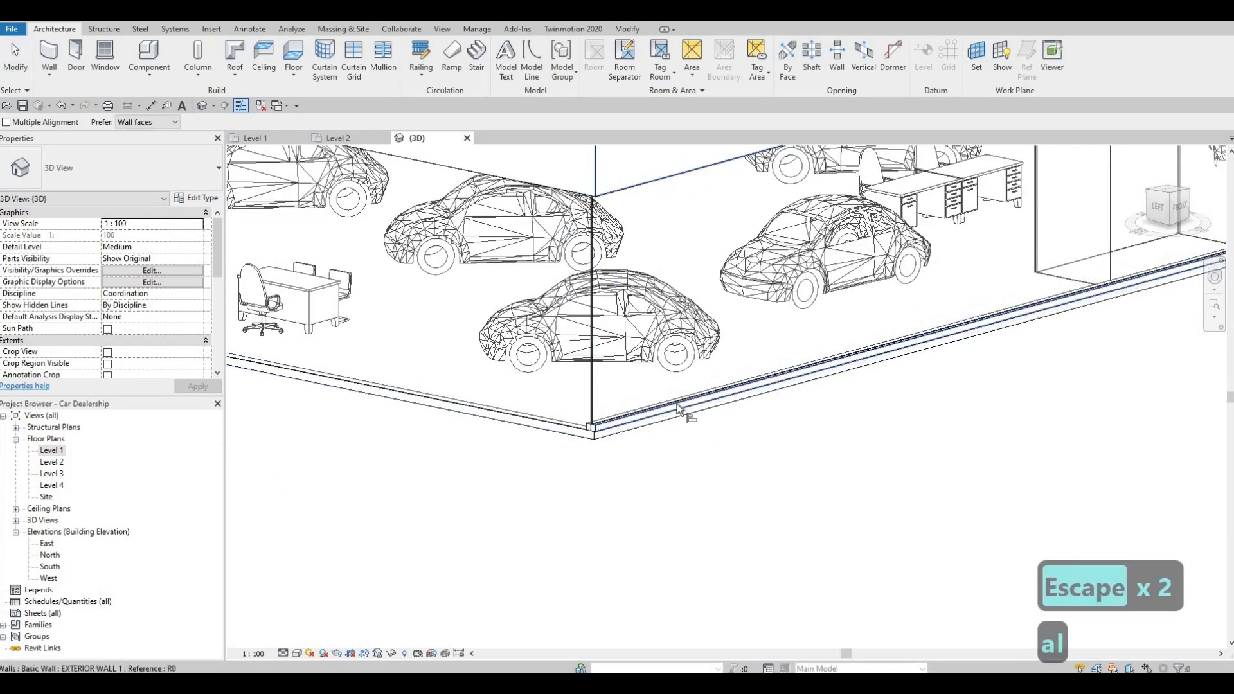
{"action": "scroll", "coordinate": [553, 424], "scroll_direction": "down", "scroll_amount": 4}
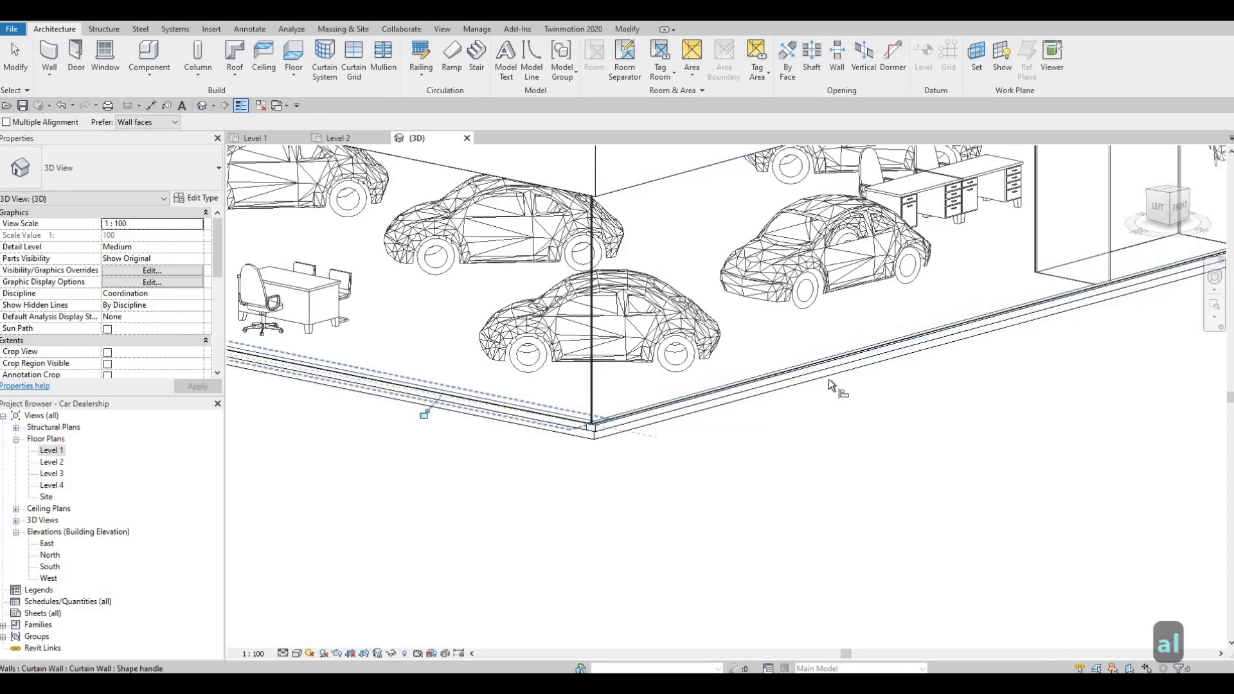
Align the front curtain wall of the separate front block with the building's outer face.
{"action": "middle_click_drag", "start_coordinate": [485, 413], "coordinate": [700, 392], "text": "shift"}
{"action": "scroll", "coordinate": [700, 392], "scroll_direction": "down", "scroll_amount": 2}
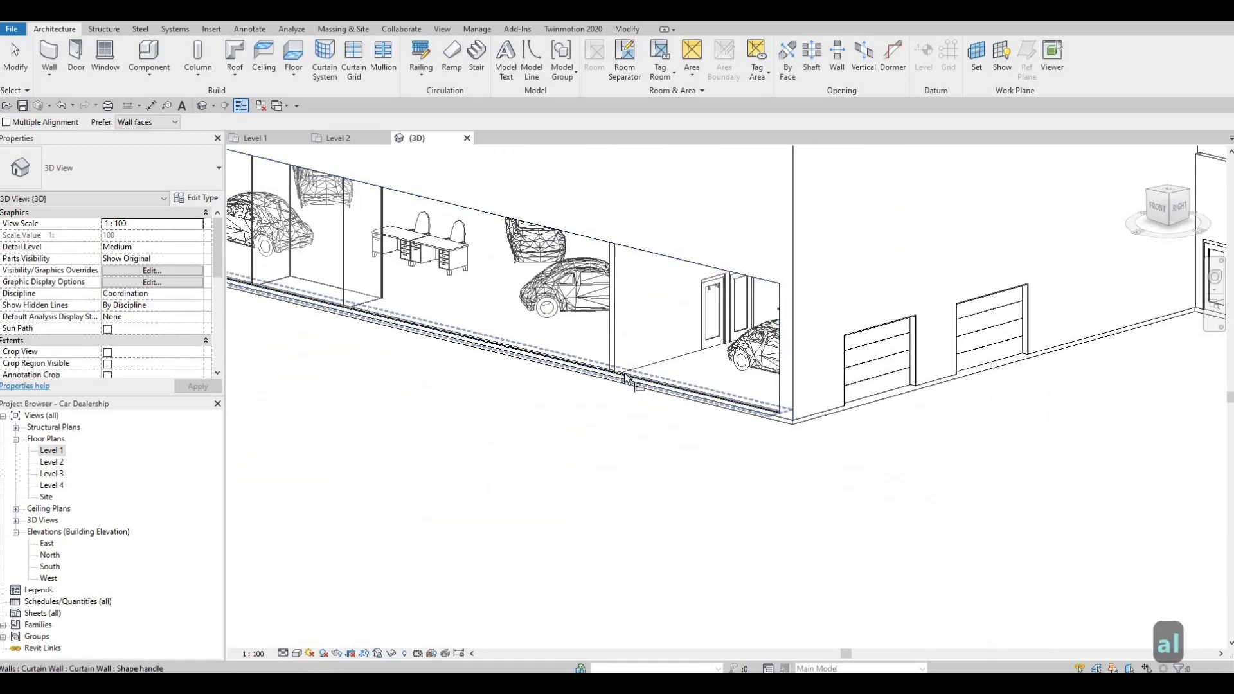
{"action": "scroll", "coordinate": [808, 358], "scroll_direction": "down", "scroll_amount": 3}
{"action": "scroll", "coordinate": [861, 384], "scroll_direction": "up", "scroll_amount": 3}
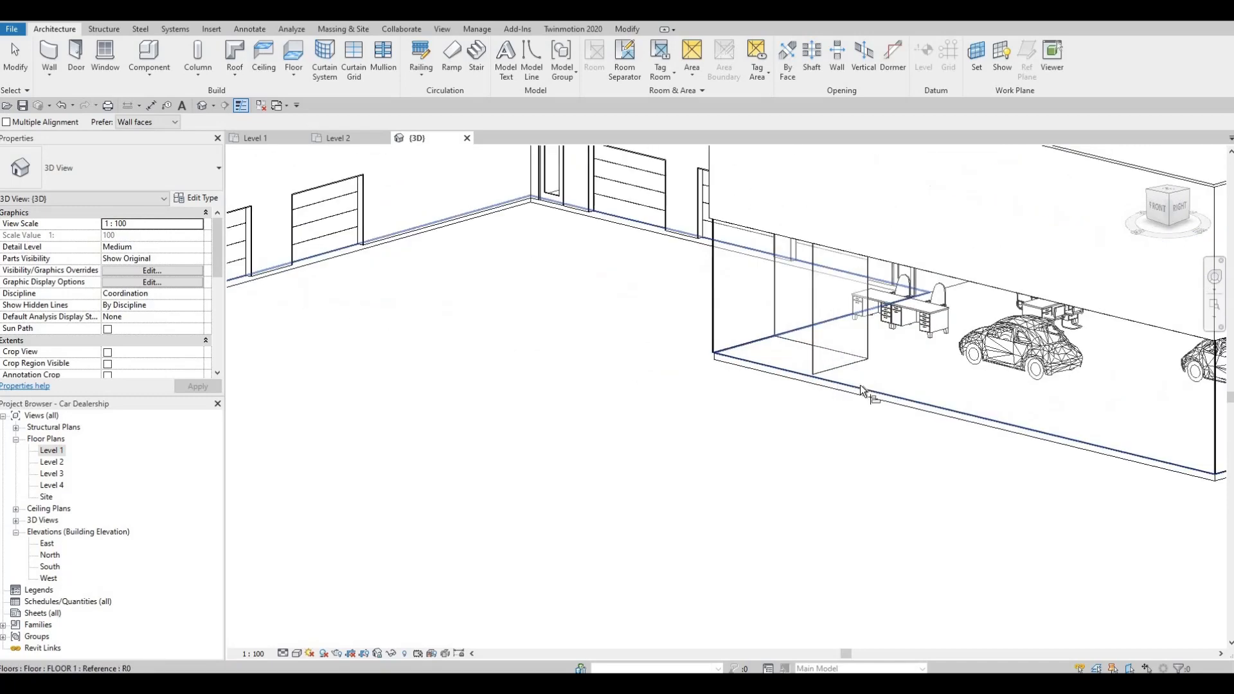
{"action": "middle_click_drag", "start_coordinate": [980, 417], "coordinate": [766, 389]}
{"action": "scroll", "coordinate": [813, 406], "scroll_direction": "up", "scroll_amount": 2}
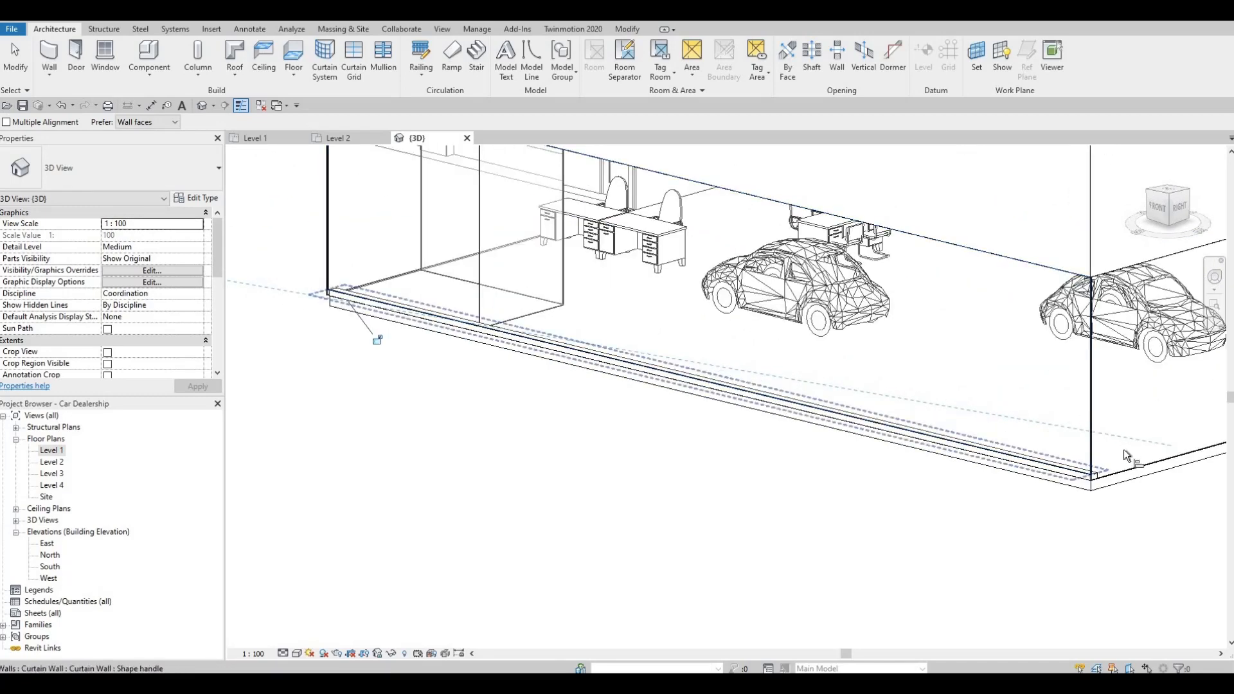
{"action": "left_click", "coordinate": [1130, 473]}
{"action": "left_click", "coordinate": [1094, 475]}
{"action": "scroll", "coordinate": [936, 476], "scroll_direction": "down", "scroll_amount": 2}
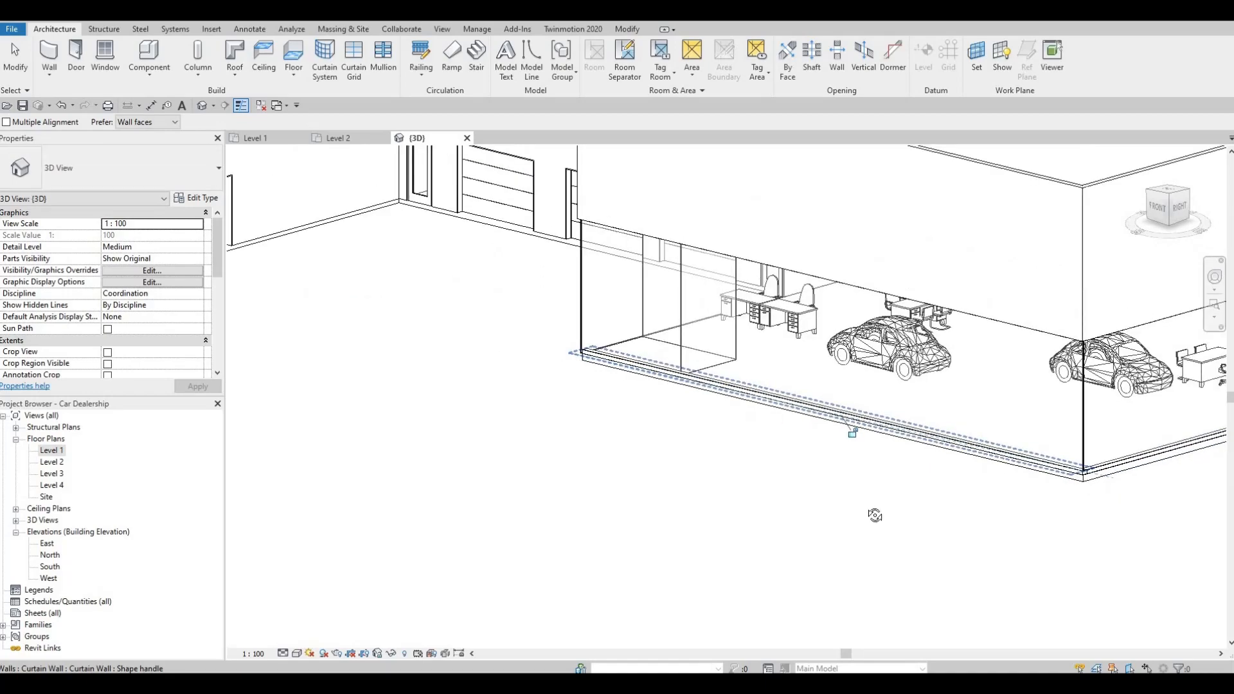
{"action": "middle_click_drag", "start_coordinate": [874, 515], "coordinate": [839, 513], "text": "shift"}
{"action": "middle_click_drag", "start_coordinate": [922, 454], "coordinate": [963, 441], "text": "shift"}
{"action": "scroll", "coordinate": [962, 440], "scroll_direction": "up", "scroll_amount": 5}
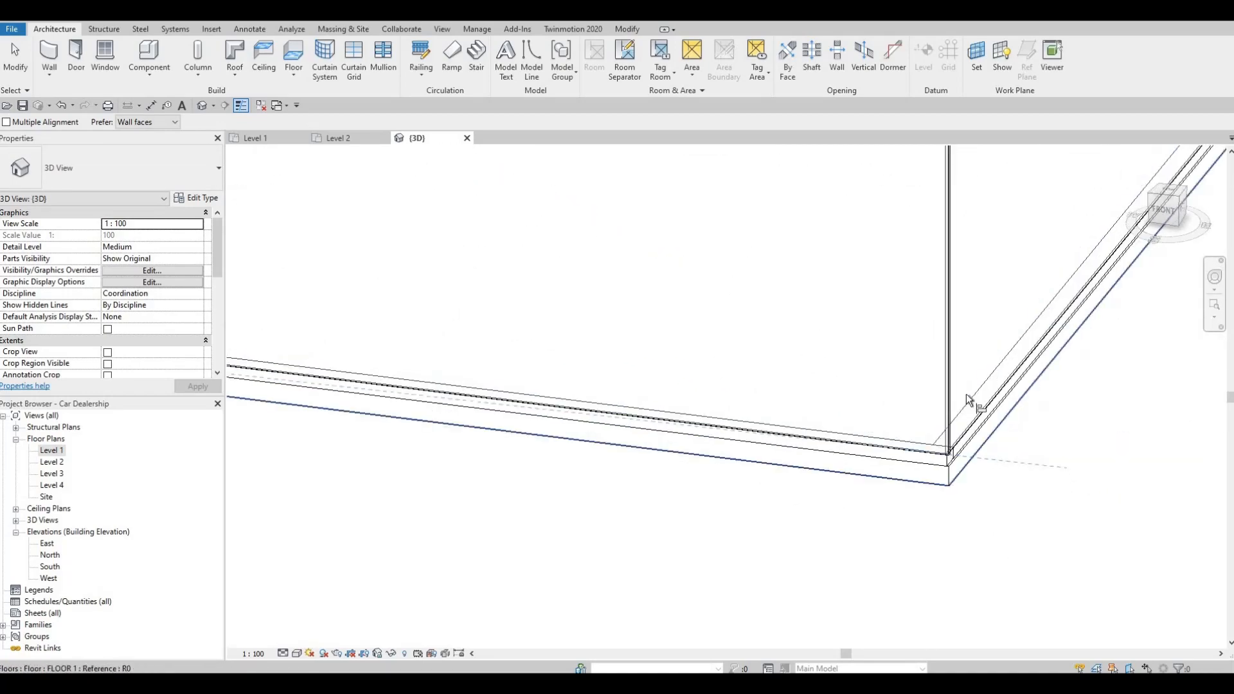
{"action": "scroll", "coordinate": [966, 399], "scroll_direction": "down", "scroll_amount": 5}
Align the side curtain wall of the separate front block with the outer face of its exterior wall.
{"action": "middle_click_drag", "start_coordinate": [931, 375], "coordinate": [678, 463]}
{"action": "scroll", "coordinate": [758, 450], "scroll_direction": "down", "scroll_amount": 1}
{"action": "middle_click_drag", "start_coordinate": [832, 437], "coordinate": [363, 360], "text": "shift"}
{"action": "middle_click_drag", "start_coordinate": [354, 351], "coordinate": [323, 366]}
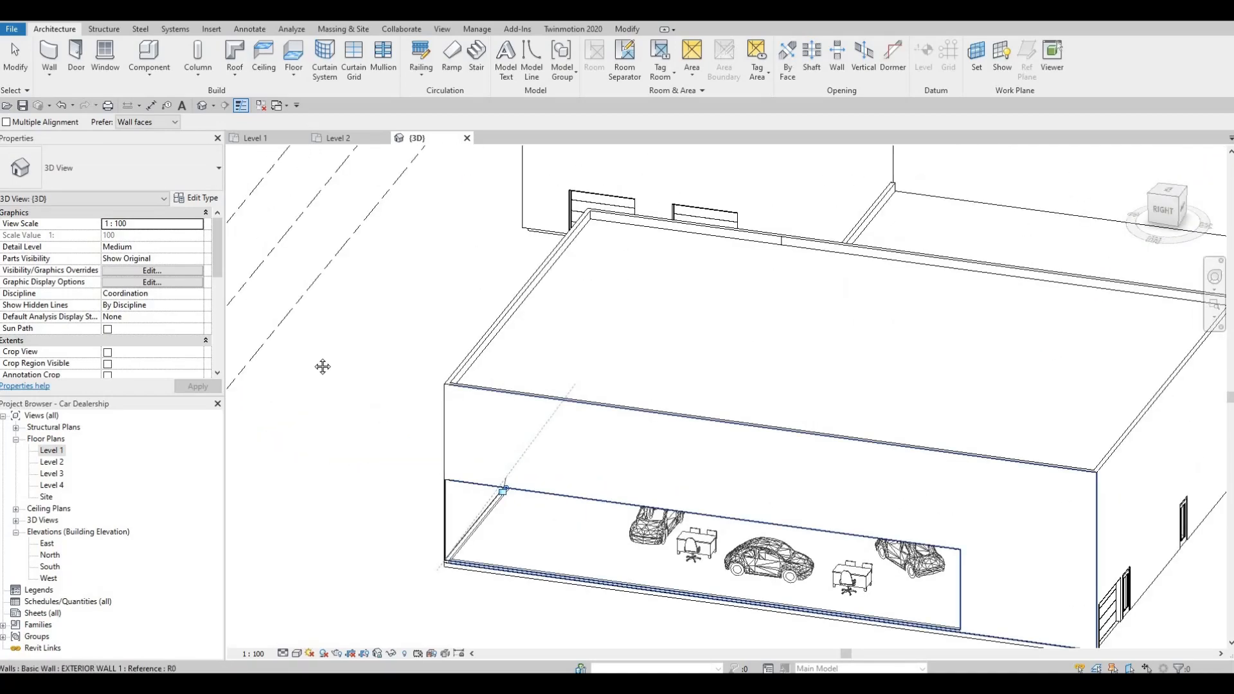
{"action": "scroll", "coordinate": [816, 426], "scroll_direction": "down", "scroll_amount": 3}
{"action": "middle_click_drag", "start_coordinate": [700, 411], "coordinate": [725, 466], "text": "shift"}
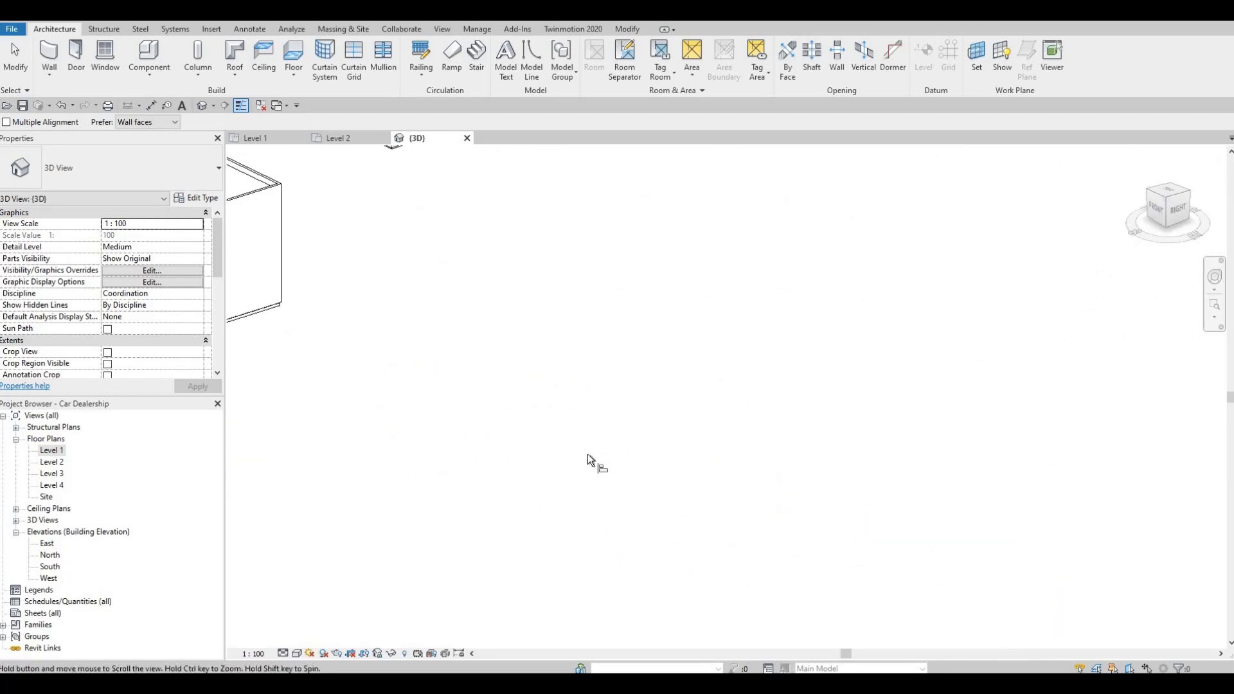
{"action": "scroll", "coordinate": [612, 475], "scroll_direction": "down", "scroll_amount": 4}
{"action": "scroll", "coordinate": [612, 474], "scroll_direction": "up", "scroll_amount": 5}
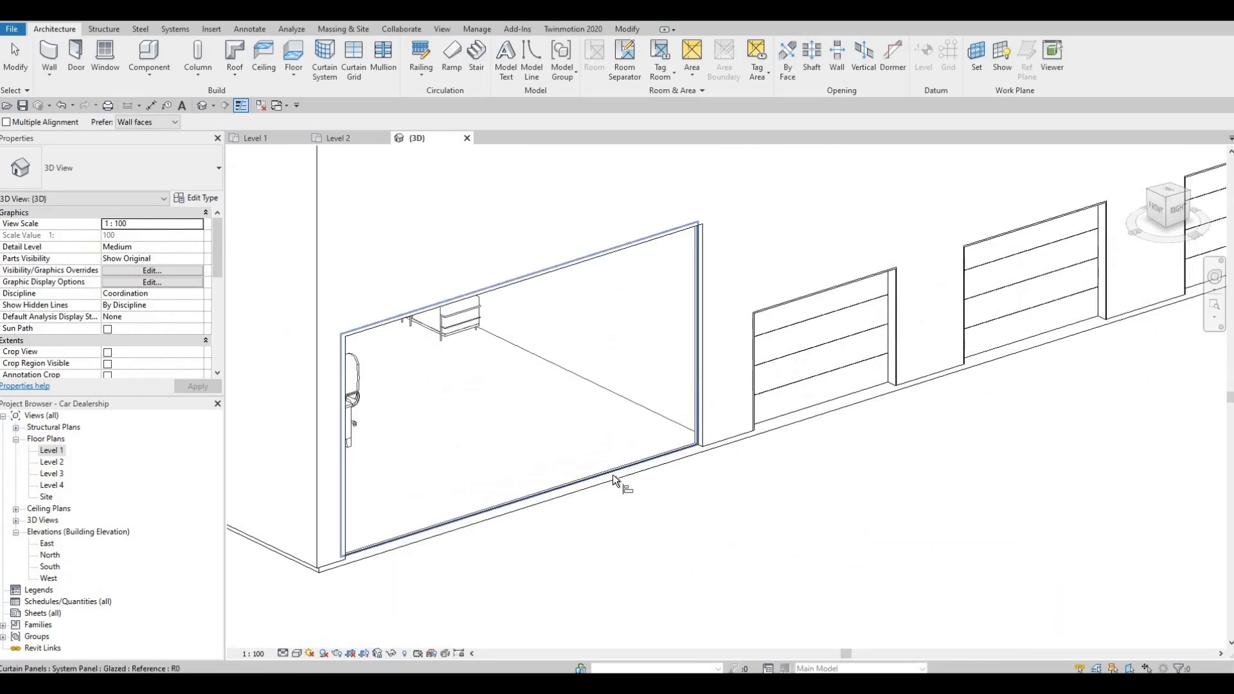
{"action": "scroll", "coordinate": [486, 483], "scroll_direction": "down", "scroll_amount": 4}
{"action": "scroll", "coordinate": [504, 460], "scroll_direction": "up", "scroll_amount": 3}
{"action": "left_click", "coordinate": [494, 493]}
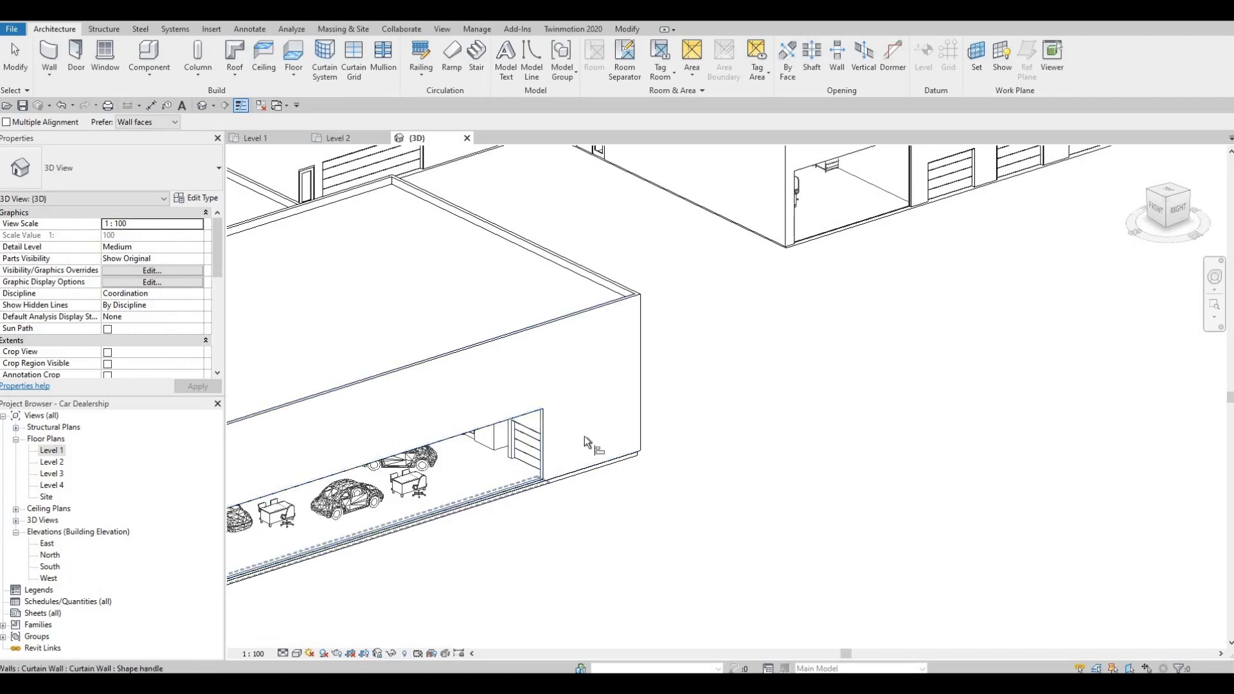
Align the curtain wall beside the service wing's row of garage doors with the outer face of its exterior wall.
{"action": "scroll", "coordinate": [796, 360], "scroll_direction": "down", "scroll_amount": 3}
{"action": "scroll", "coordinate": [794, 332], "scroll_direction": "up", "scroll_amount": 5}
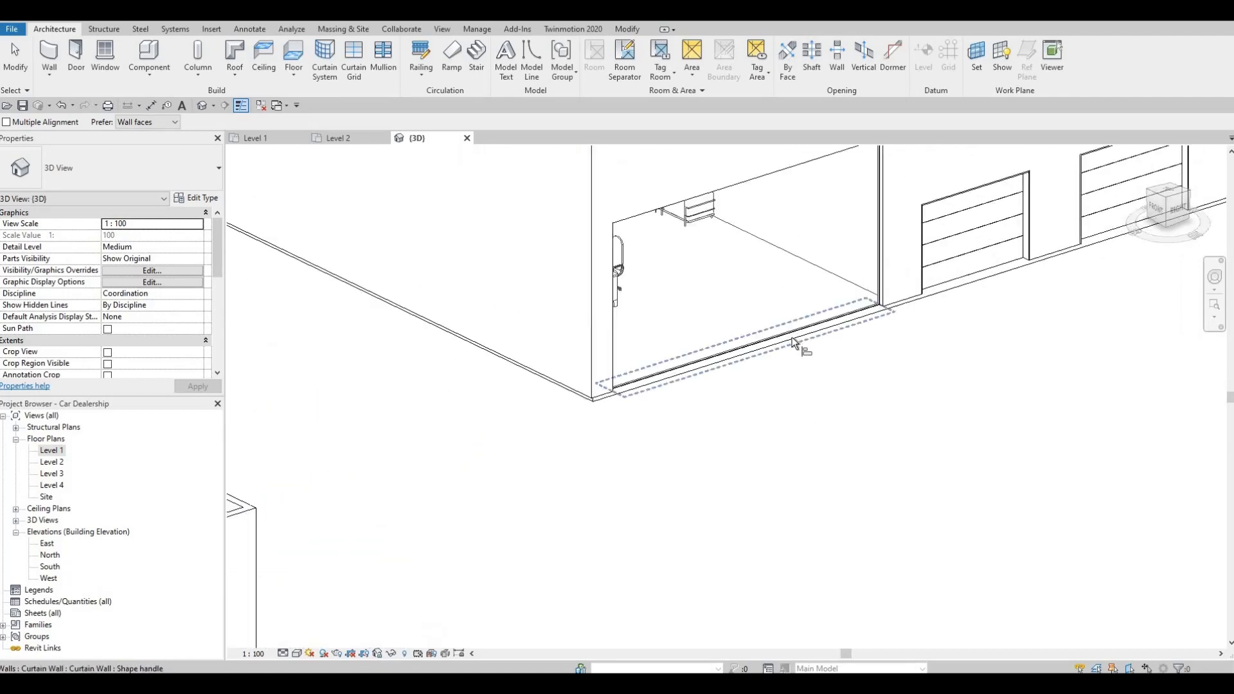
{"action": "key", "text": "Escape"}
{"action": "key", "text": "Escape"}
Examine the aligned curtain walls and base edges around the showroom and front block in 3D.
{"action": "mouse_move", "coordinate": [700, 388]}
{"action": "middle_mouse_down", "text": "shift"}
{"action": "mouse_move", "coordinate": [695, 427]}
{"action": "mouse_move", "coordinate": [703, 380]}
{"action": "middle_mouse_up", "text": "shift"}
{"action": "scroll", "coordinate": [693, 421], "scroll_direction": "down", "scroll_amount": 3}
{"action": "scroll", "coordinate": [771, 370], "scroll_direction": "down", "scroll_amount": 1}
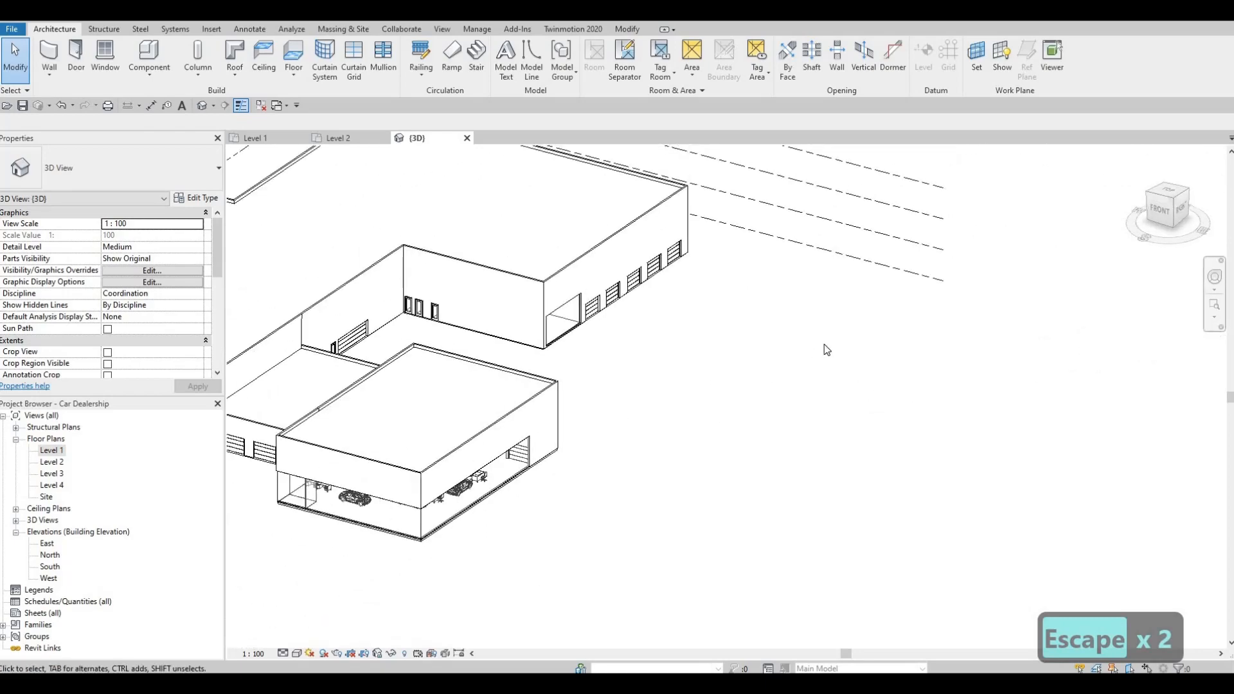
{"action": "middle_click_drag", "start_coordinate": [566, 382], "coordinate": [723, 325], "text": "shift"}
{"action": "middle_click_drag", "start_coordinate": [282, 453], "coordinate": [752, 380]}
{"action": "scroll", "coordinate": [752, 379], "scroll_direction": "up", "scroll_amount": 3}
{"action": "scroll", "coordinate": [609, 404], "scroll_direction": "up", "scroll_amount": 2}
{"action": "middle_click_drag", "start_coordinate": [609, 404], "coordinate": [842, 386], "text": "shift"}
{"action": "scroll", "coordinate": [421, 513], "scroll_direction": "up", "scroll_amount": 8}
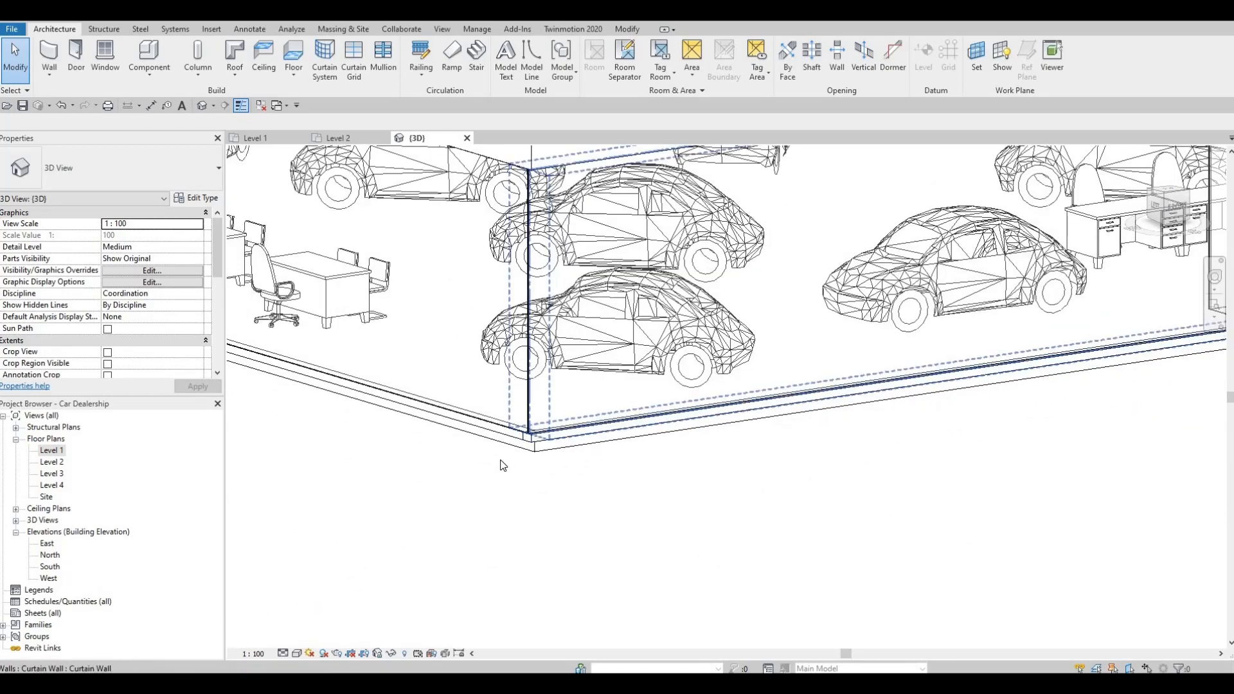
{"action": "scroll", "coordinate": [400, 507], "scroll_direction": "down", "scroll_amount": 10}
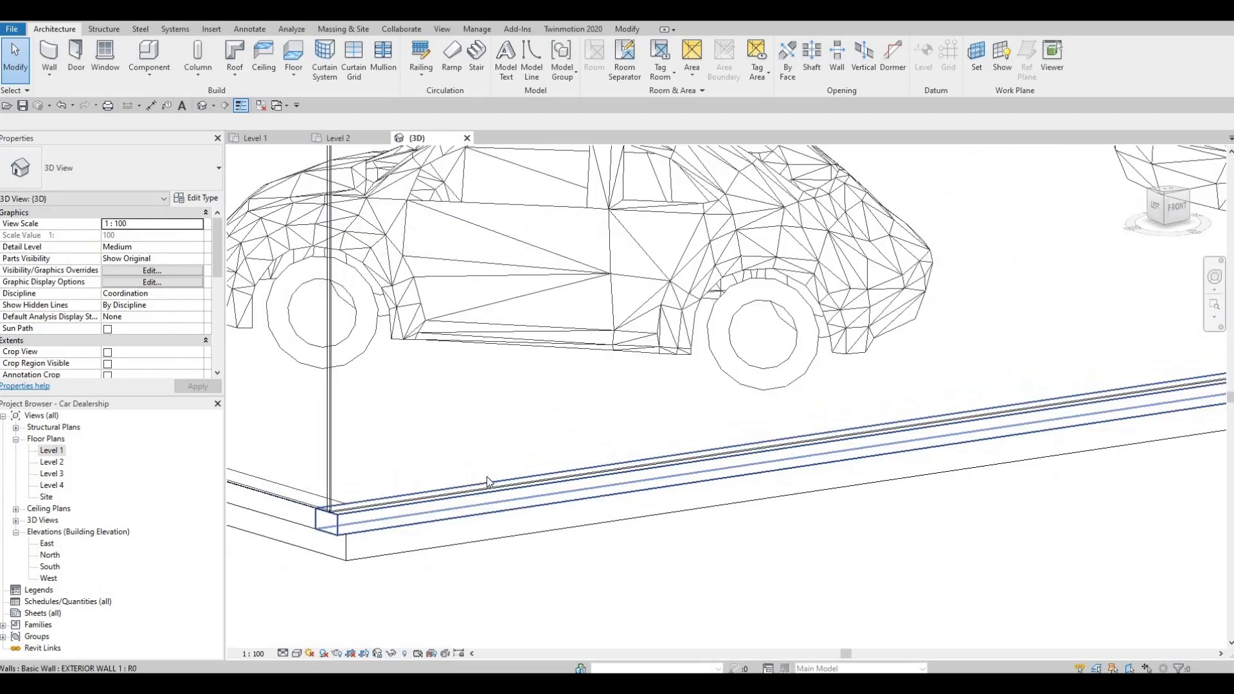
{"action": "scroll", "coordinate": [691, 479], "scroll_direction": "down", "scroll_amount": 5}
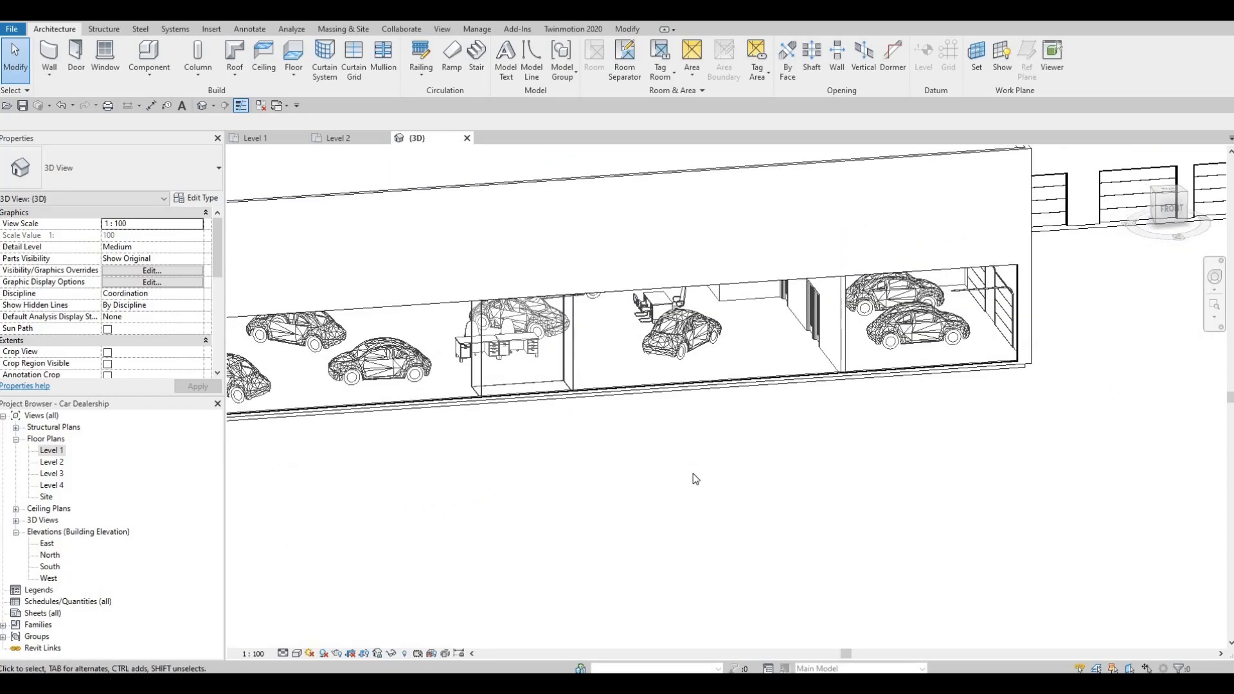
{"action": "middle_click_drag", "start_coordinate": [755, 405], "coordinate": [903, 375], "text": "shift"}
{"action": "middle_click_drag", "start_coordinate": [762, 351], "coordinate": [632, 344]}
{"action": "scroll", "coordinate": [918, 386], "scroll_direction": "up", "scroll_amount": 1}
{"action": "mouse_move", "coordinate": [917, 386]}
{"action": "middle_mouse_down"}
{"action": "mouse_move", "coordinate": [714, 361]}
{"action": "mouse_move", "coordinate": [676, 385]}
{"action": "mouse_move", "coordinate": [919, 393]}
{"action": "middle_mouse_up"}
{"action": "scroll", "coordinate": [676, 386], "scroll_direction": "up", "scroll_amount": 2}
{"action": "scroll", "coordinate": [919, 394], "scroll_direction": "down", "scroll_amount": 2}
{"action": "middle_click_drag", "start_coordinate": [815, 394], "coordinate": [580, 297], "text": "shift"}
{"action": "scroll", "coordinate": [807, 424], "scroll_direction": "down", "scroll_amount": 2}
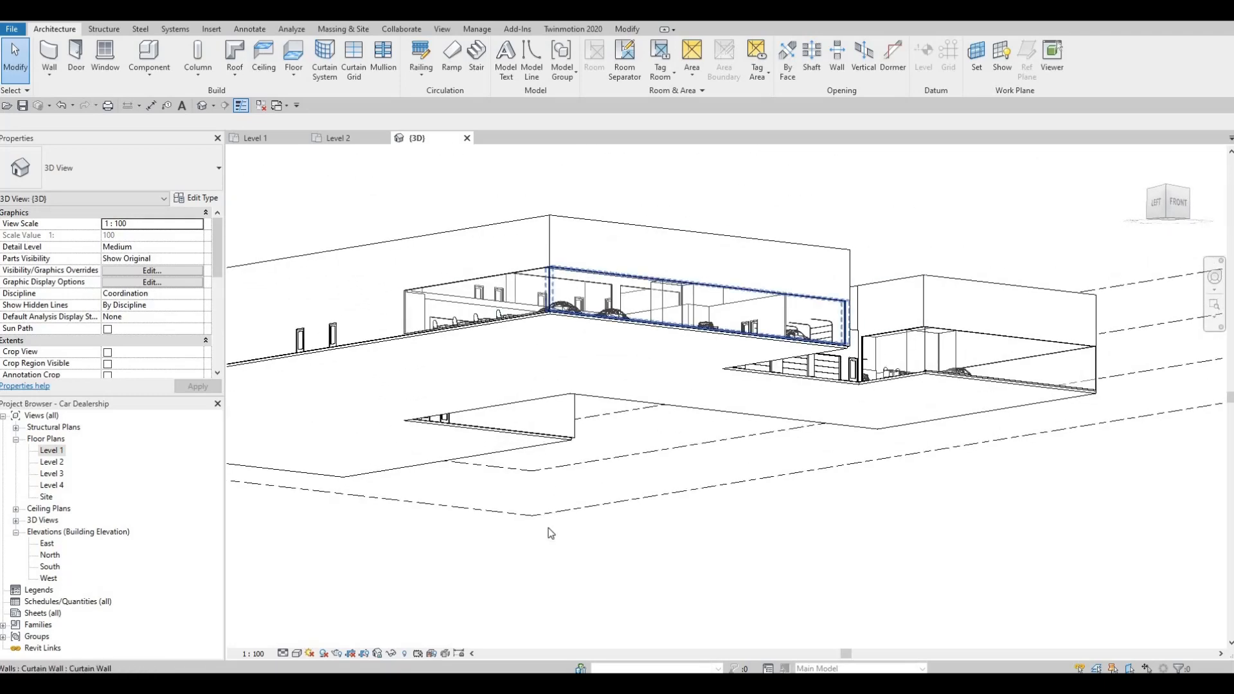
Select the main building's Level 3 roof above the showroom in the 3D view.
{"action": "middle_click_drag", "start_coordinate": [551, 534], "coordinate": [523, 579], "text": "shift"}
{"action": "left_click", "coordinate": [625, 463]}
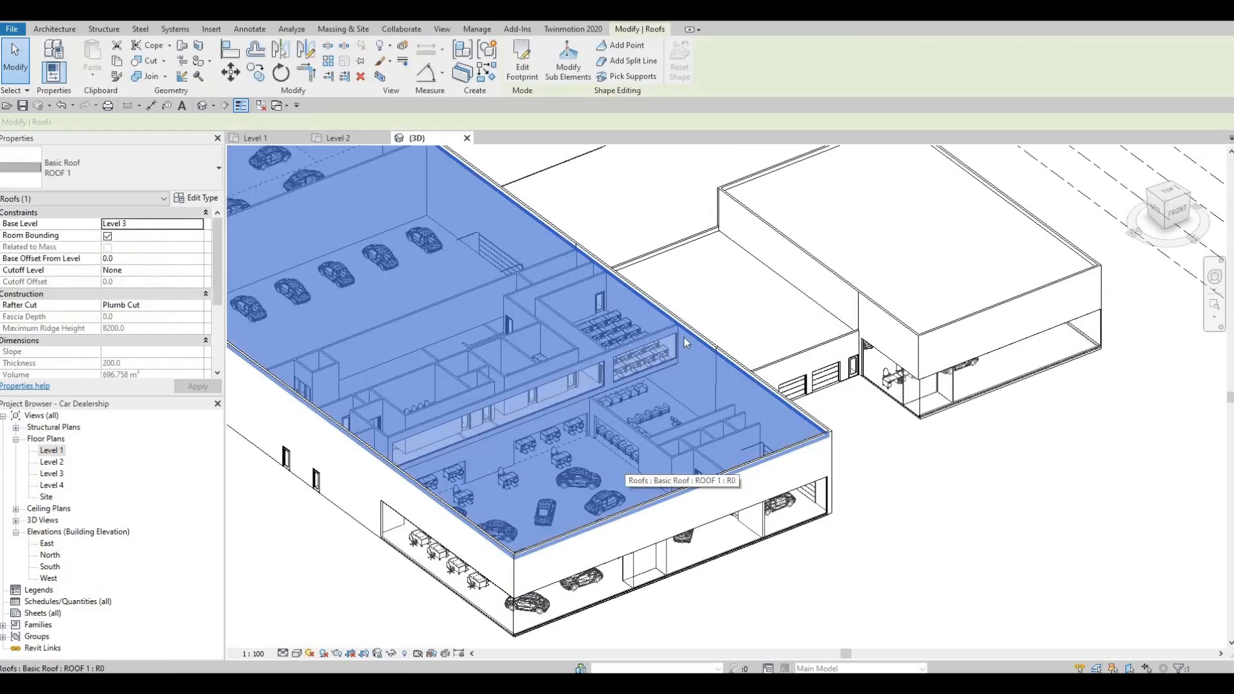
Hide the selected roof over the main building in the 3D view.
{"action": "right_click", "coordinate": [625, 463]}
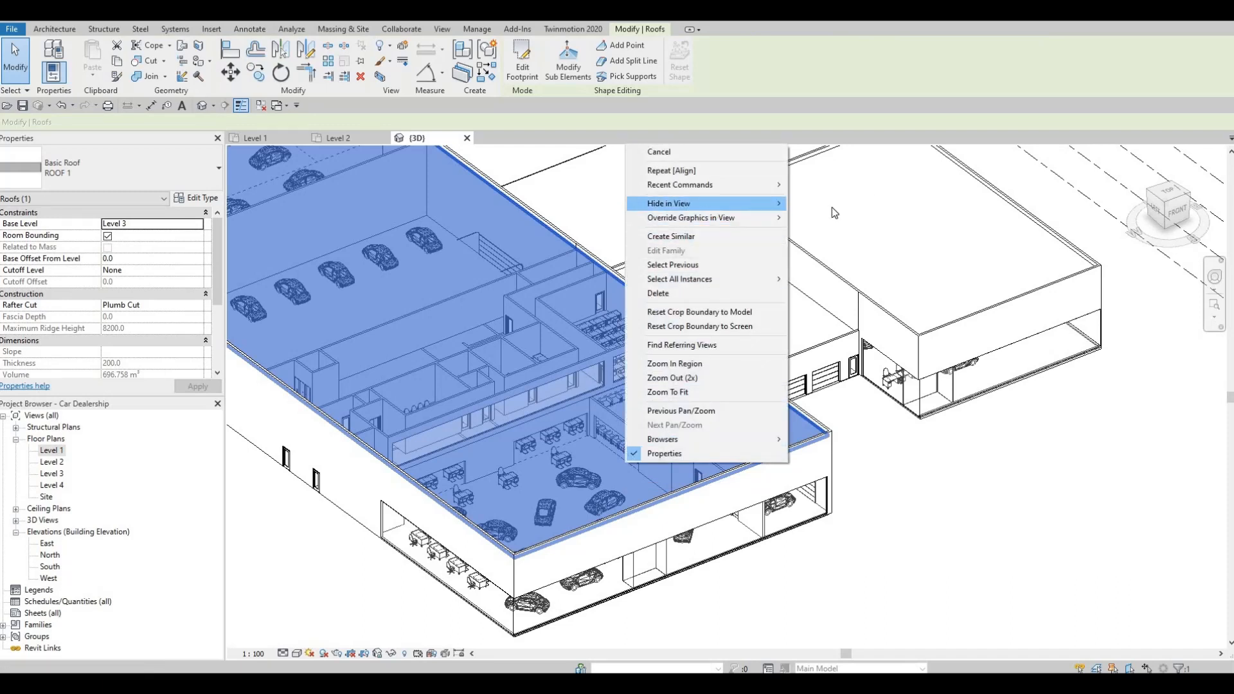
{"action": "mouse_move", "coordinate": [832, 207]}
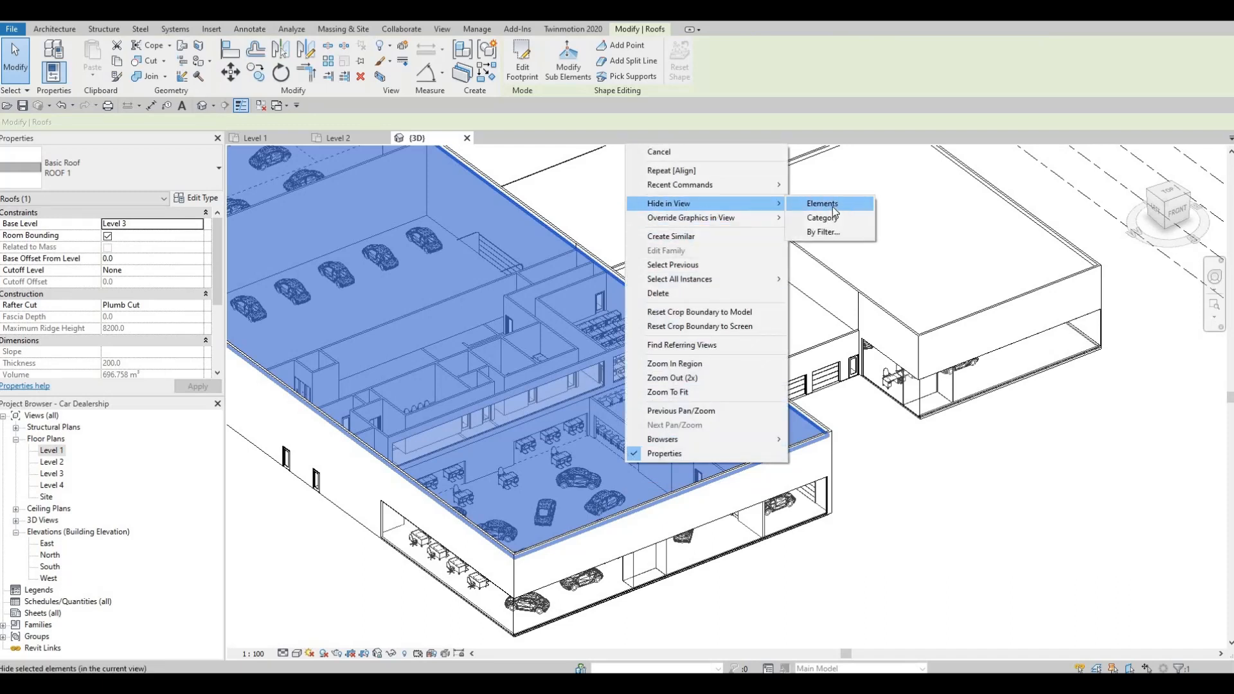
{"action": "left_click", "coordinate": [832, 206]}
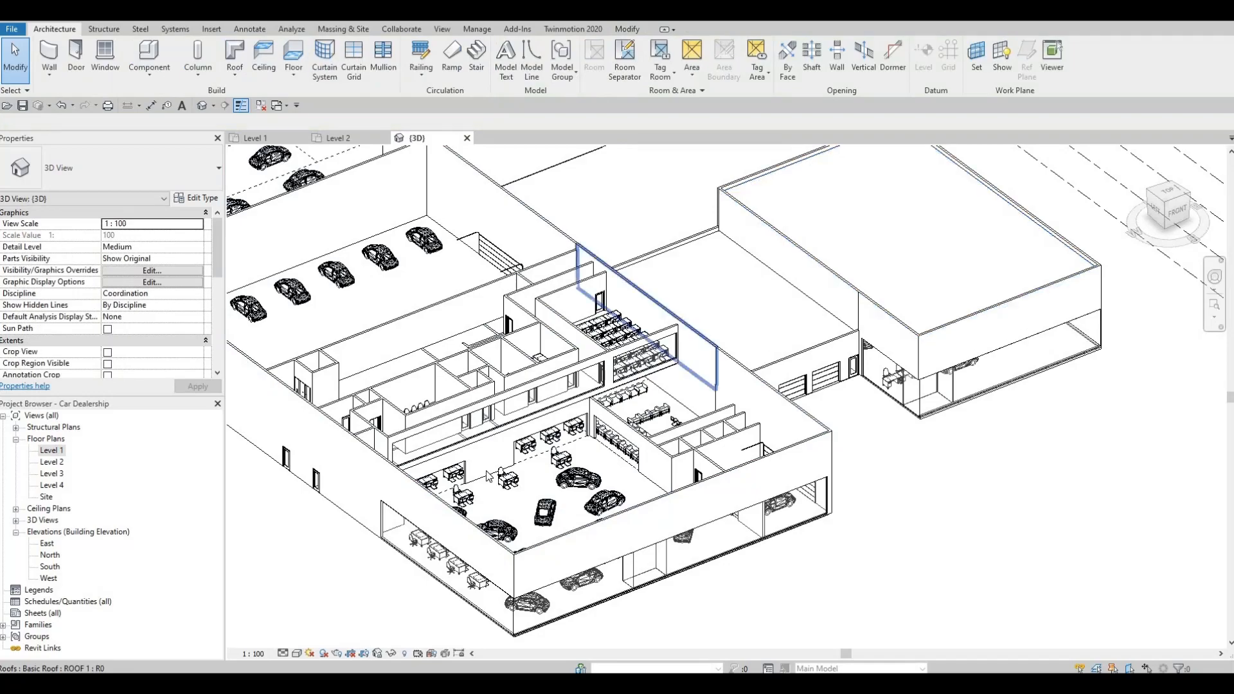
Place curtain grid lines at the midpoint of the long interior curtain wall and through its right half, spaced 1450 mm apart.
{"action": "scroll", "coordinate": [514, 436], "scroll_direction": "up", "scroll_amount": 3}
{"action": "scroll", "coordinate": [514, 436], "scroll_direction": "up", "scroll_amount": 5}
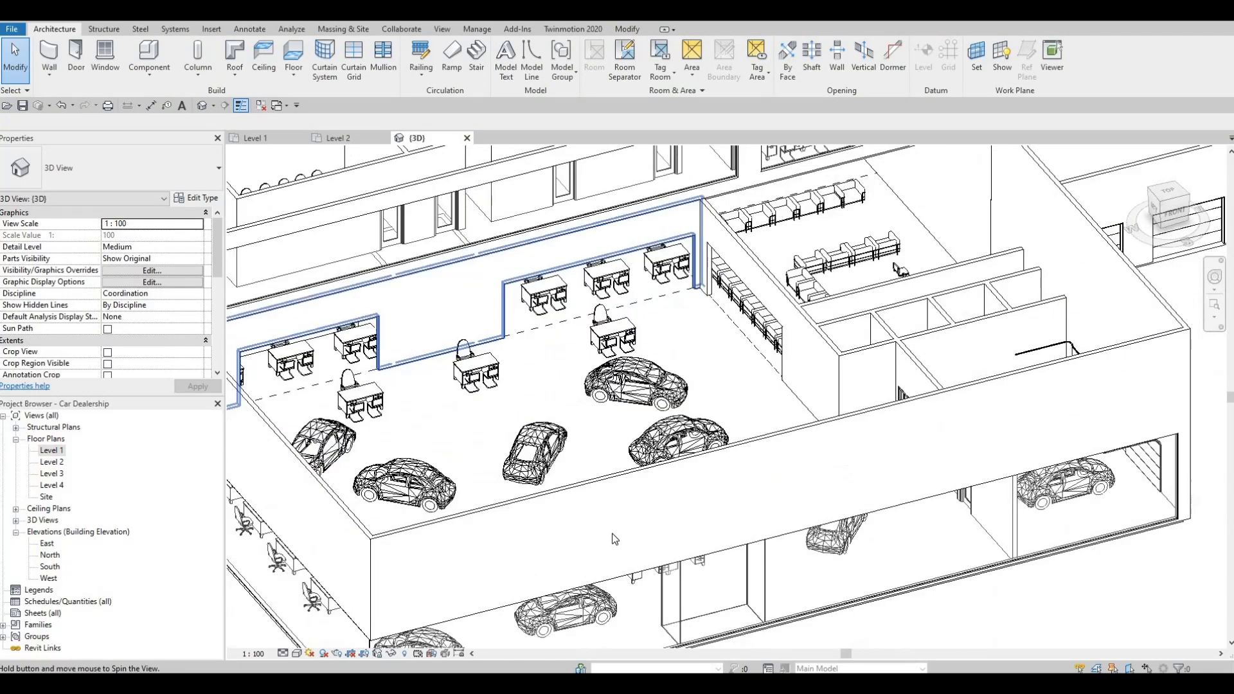
{"action": "scroll", "coordinate": [528, 481], "scroll_direction": "down", "scroll_amount": 3}
{"action": "scroll", "coordinate": [552, 448], "scroll_direction": "up", "scroll_amount": 2}
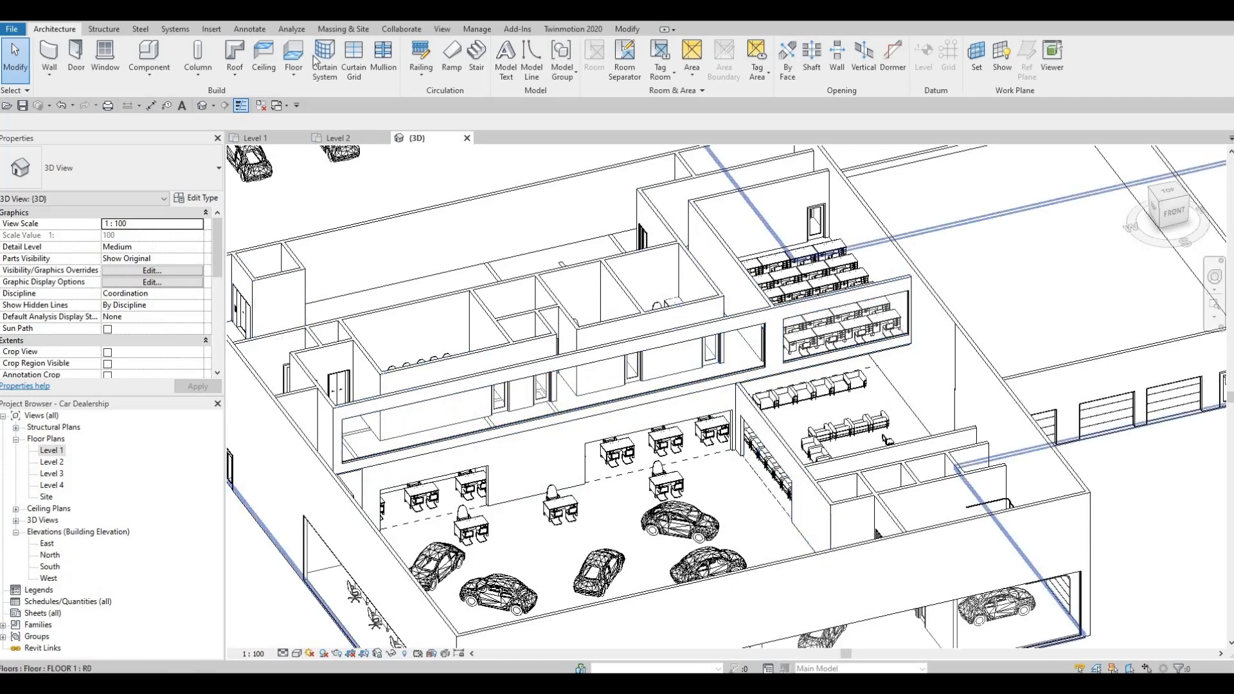
{"action": "left_click", "coordinate": [358, 58]}
{"action": "scroll", "coordinate": [558, 372], "scroll_direction": "up", "scroll_amount": 1}
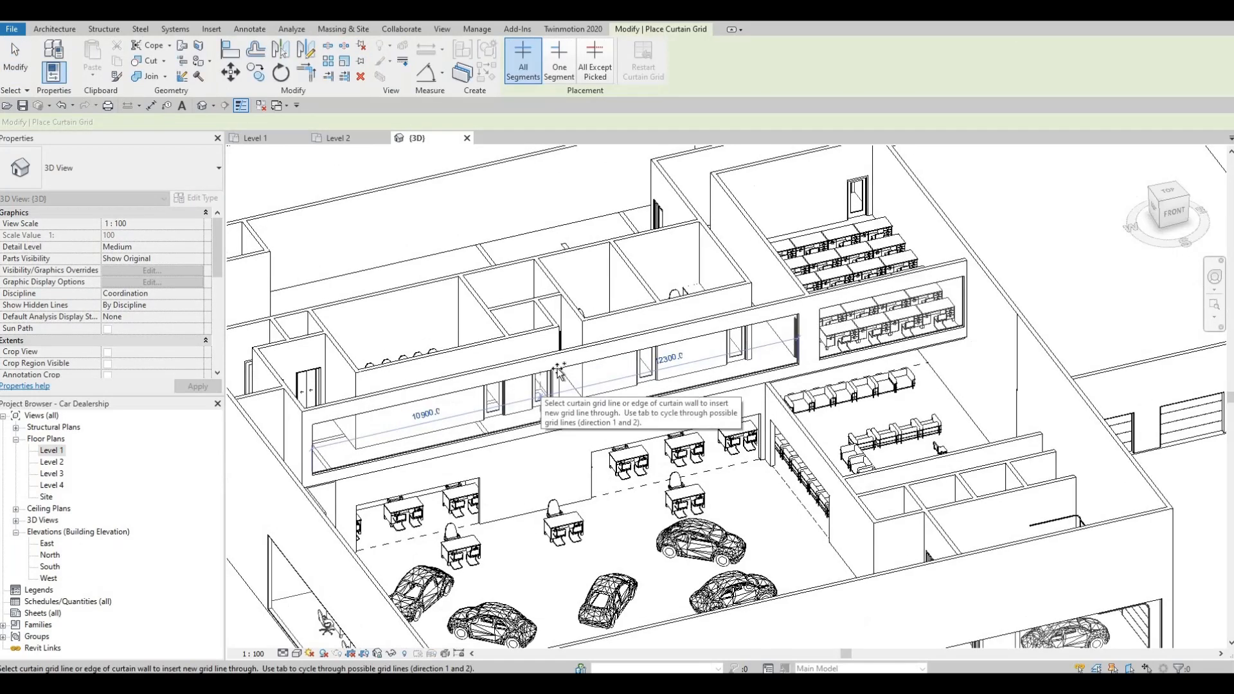
{"action": "scroll", "coordinate": [558, 371], "scroll_direction": "up", "scroll_amount": 1}
{"action": "scroll", "coordinate": [563, 374], "scroll_direction": "up", "scroll_amount": 2}
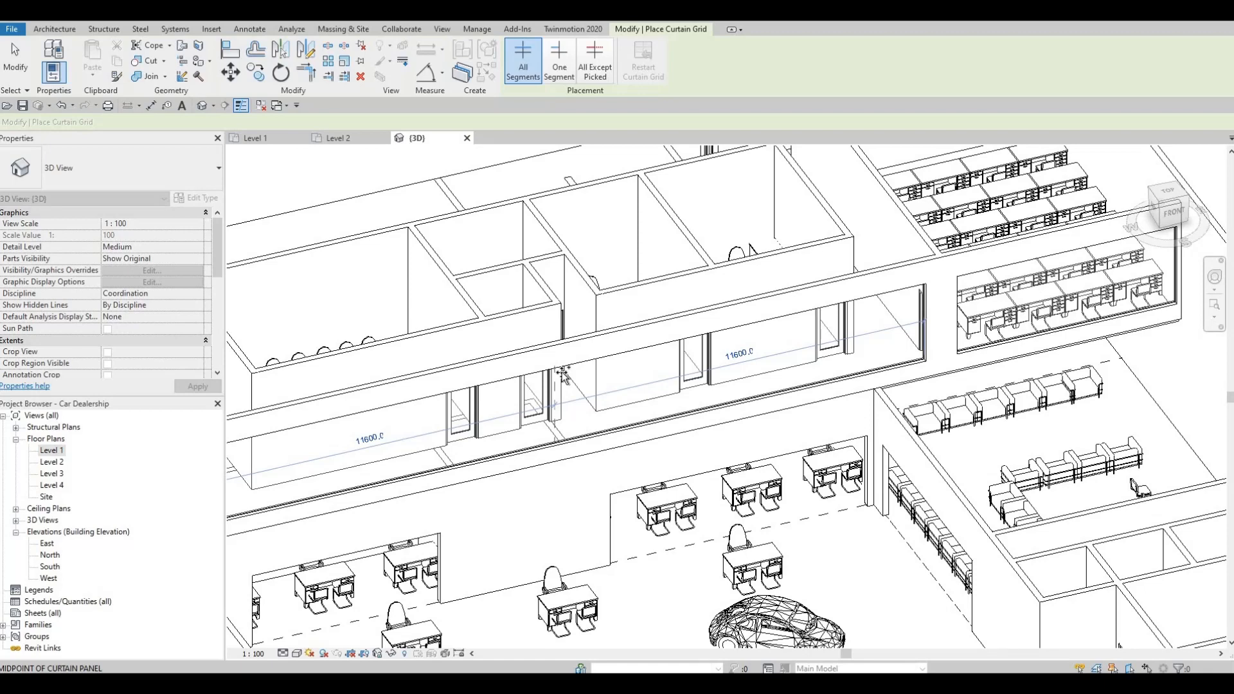
{"action": "left_click", "coordinate": [625, 363]}
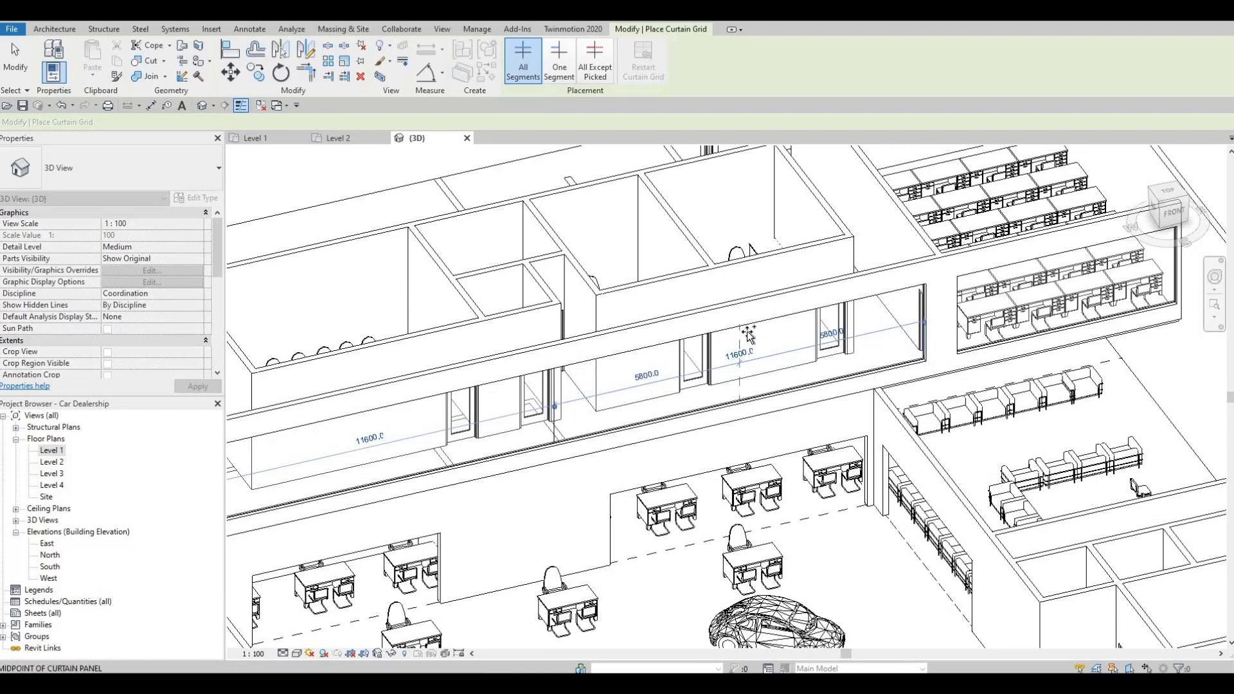
{"action": "left_click", "coordinate": [747, 338]}
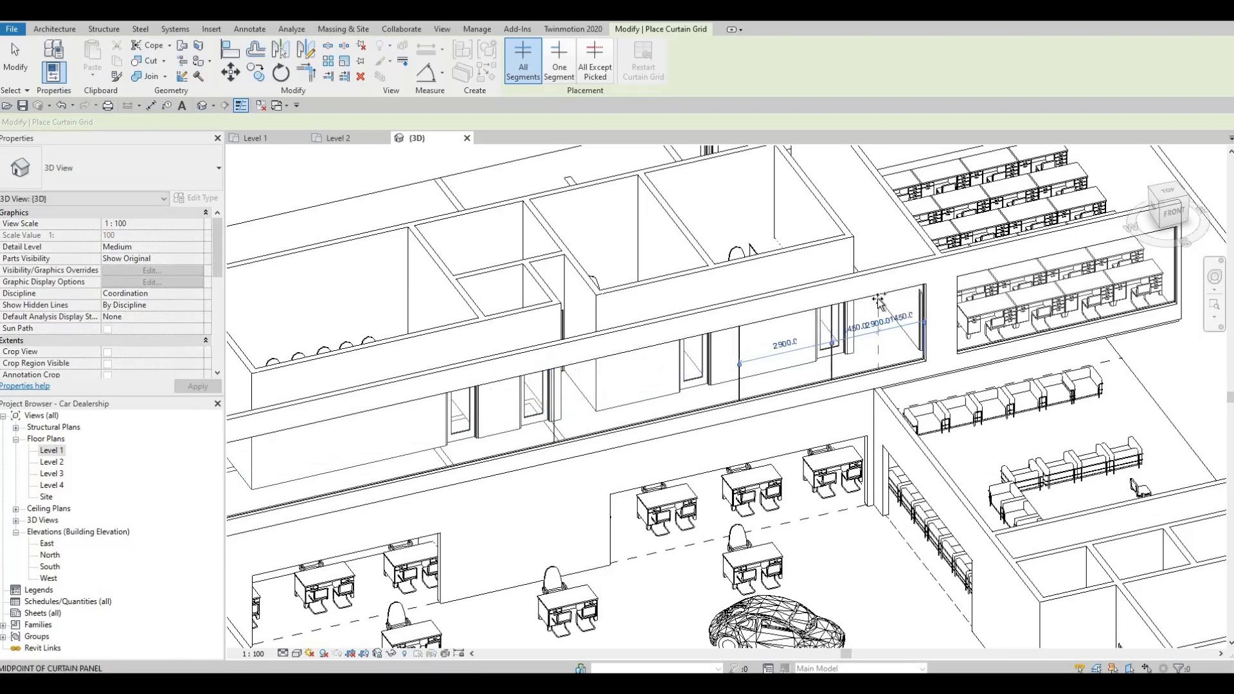
{"action": "left_click", "coordinate": [788, 326]}
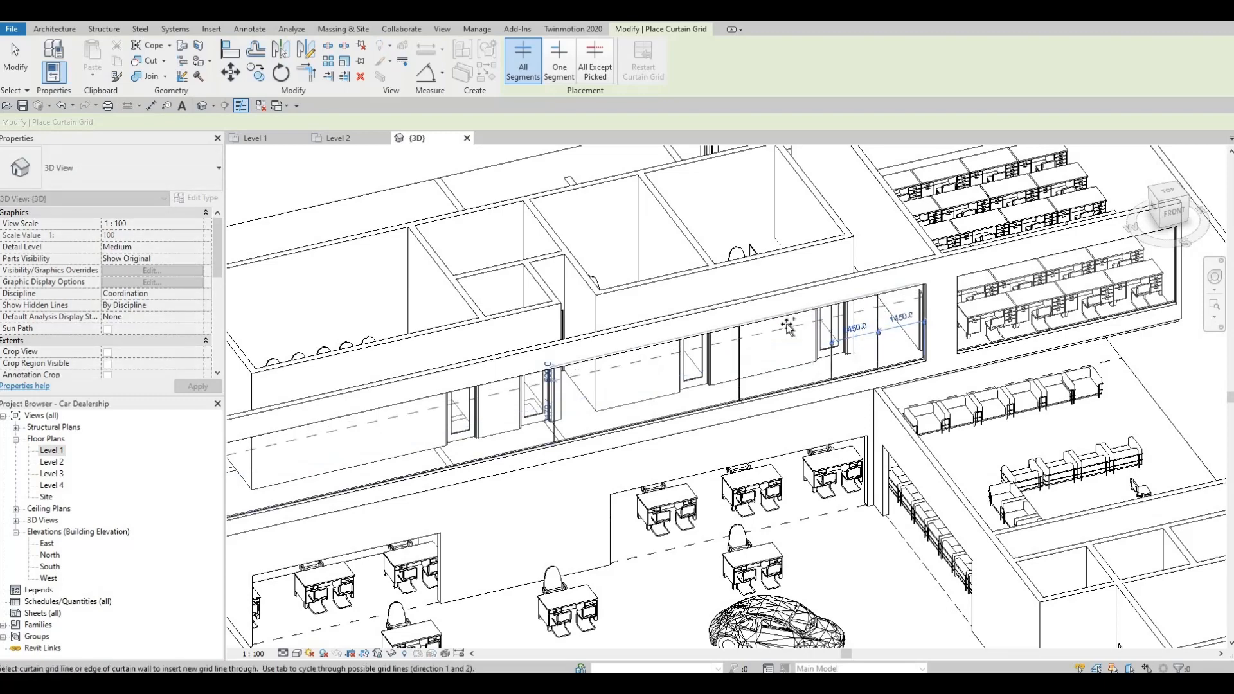
{"action": "left_click", "coordinate": [645, 357]}
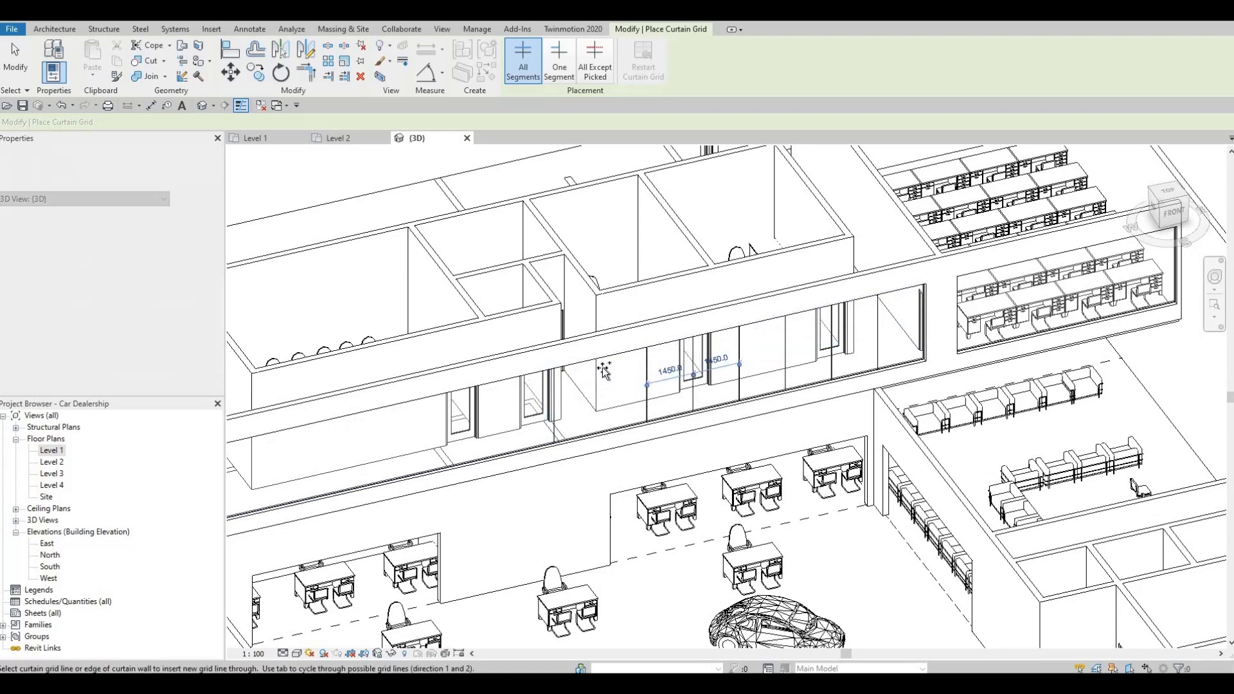
Divide the left half of the long interior curtain wall with vertical grid lines, halving the panels from 5800 mm to 1450 mm.
{"action": "scroll", "coordinate": [604, 372], "scroll_direction": "up", "scroll_amount": 2}
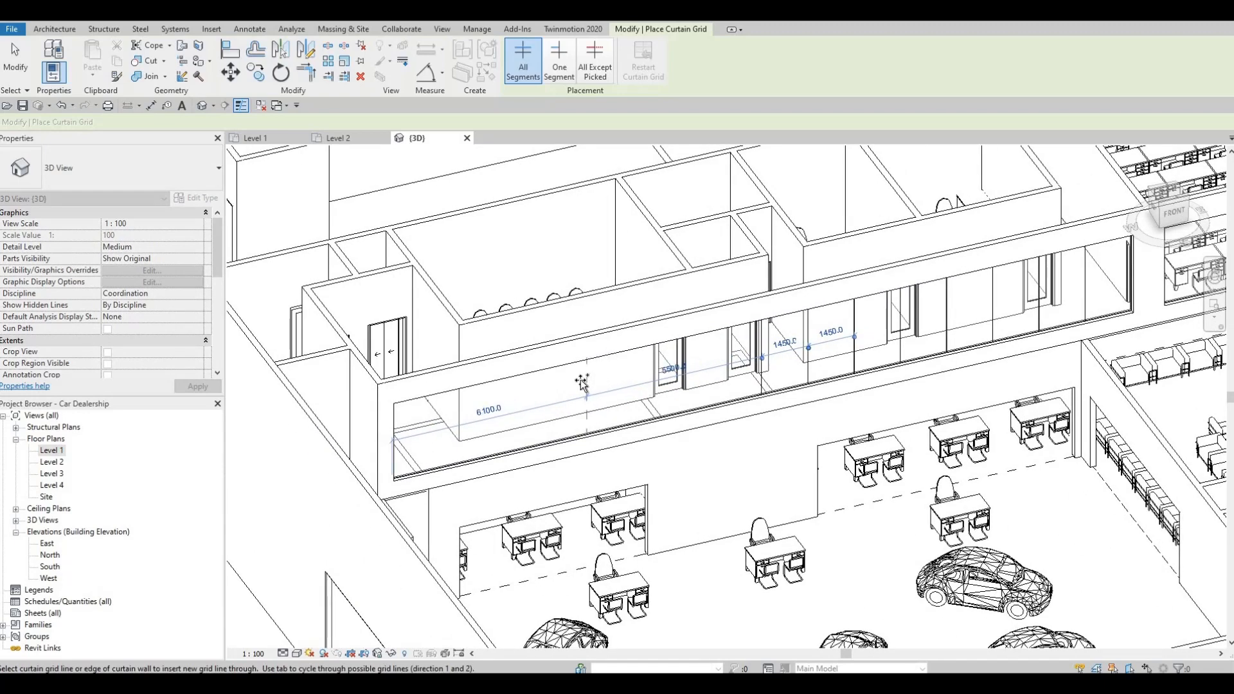
{"action": "left_click", "coordinate": [593, 378]}
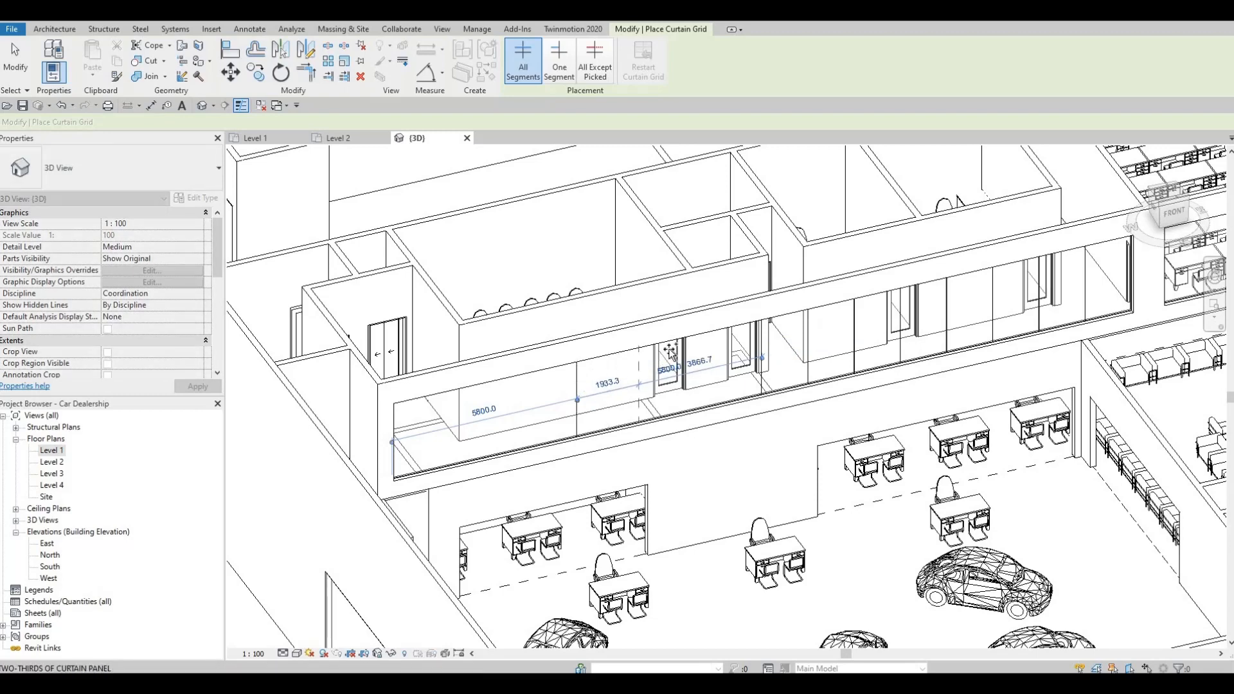
{"action": "left_click", "coordinate": [659, 355]}
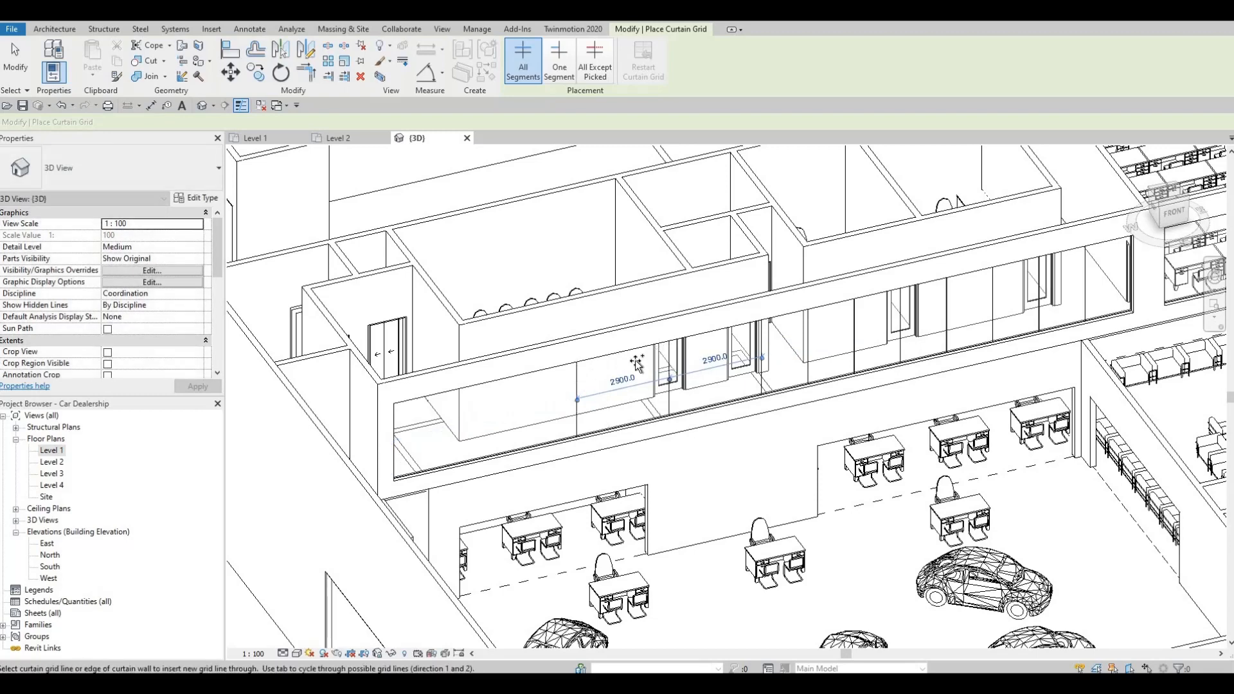
{"action": "left_click", "coordinate": [698, 347]}
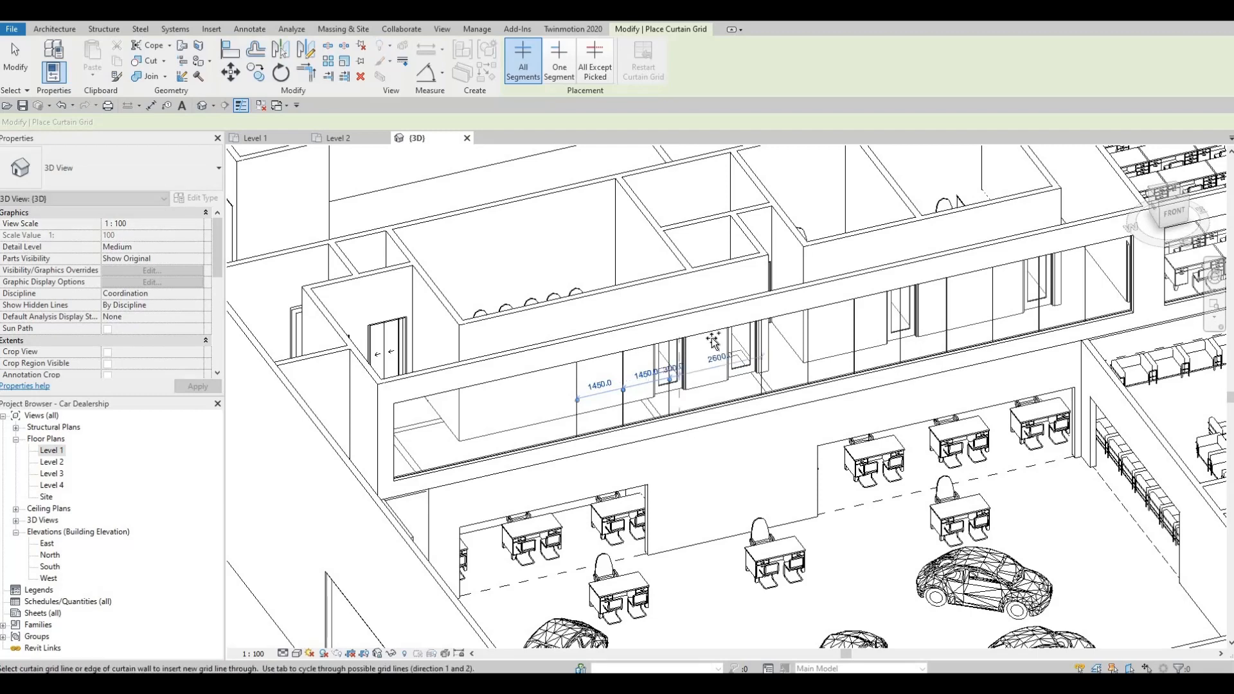
{"action": "left_click", "coordinate": [488, 390]}
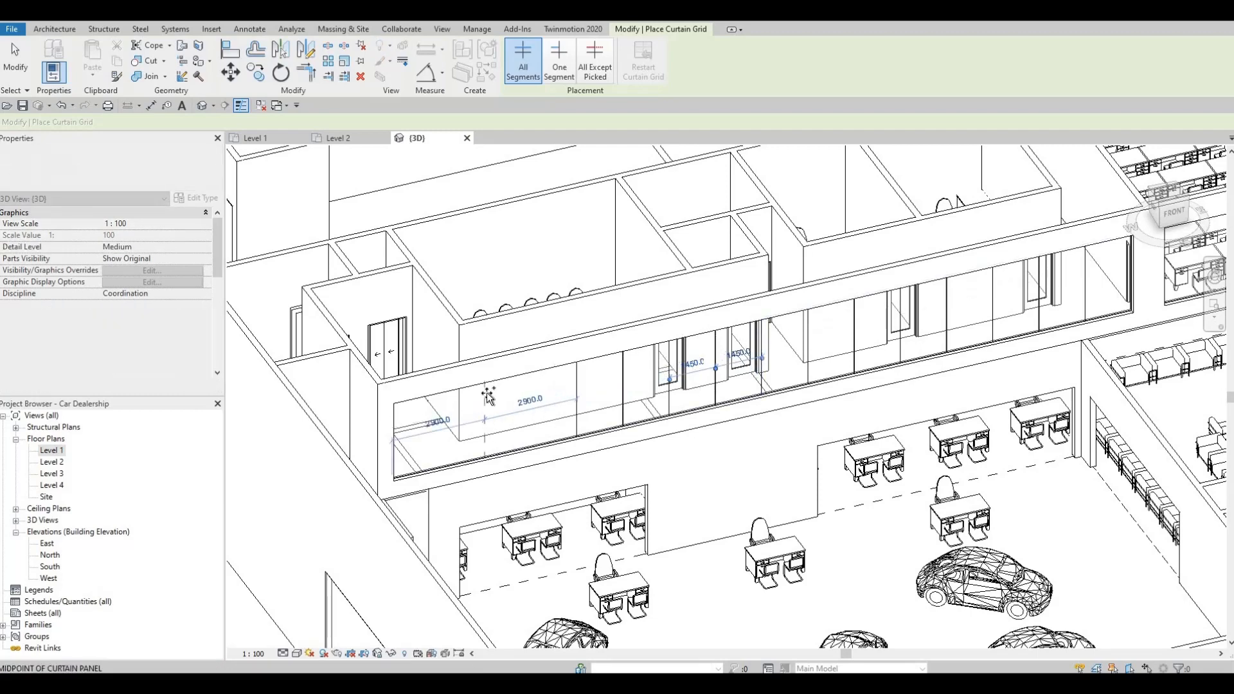
{"action": "left_click", "coordinate": [440, 398]}
Split the shorter curtain wall in front of the rows of desks into four equal panels with vertical grid lines.
{"action": "scroll", "coordinate": [793, 378], "scroll_direction": "down", "scroll_amount": 1}
{"action": "middle_click_drag", "start_coordinate": [683, 410], "coordinate": [748, 403], "text": "shift"}
{"action": "scroll", "coordinate": [739, 358], "scroll_direction": "up", "scroll_amount": 1}
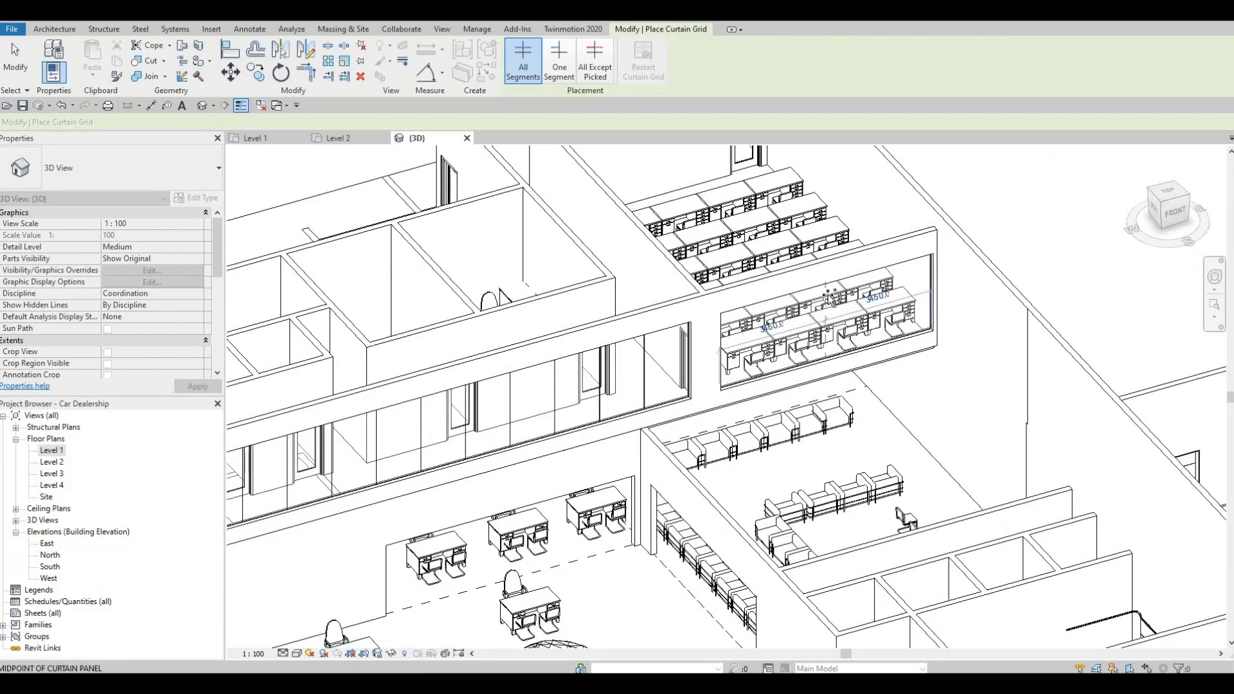
{"action": "left_click", "coordinate": [909, 293]}
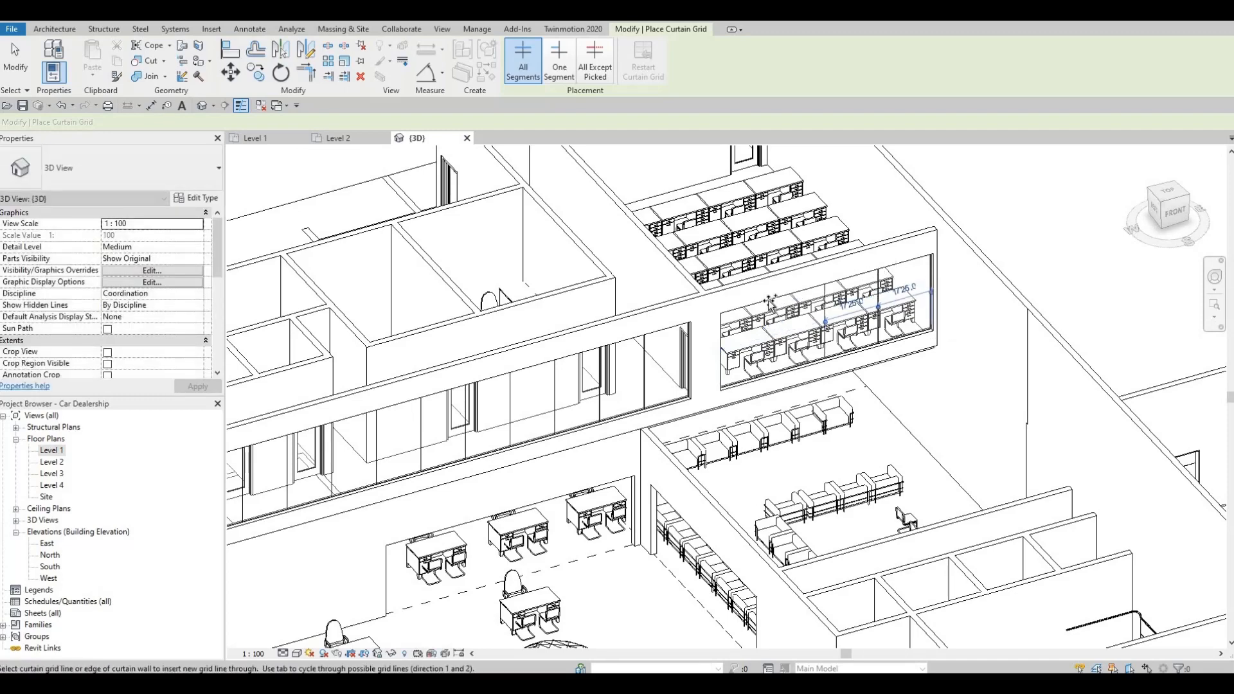
{"action": "left_click", "coordinate": [750, 347]}
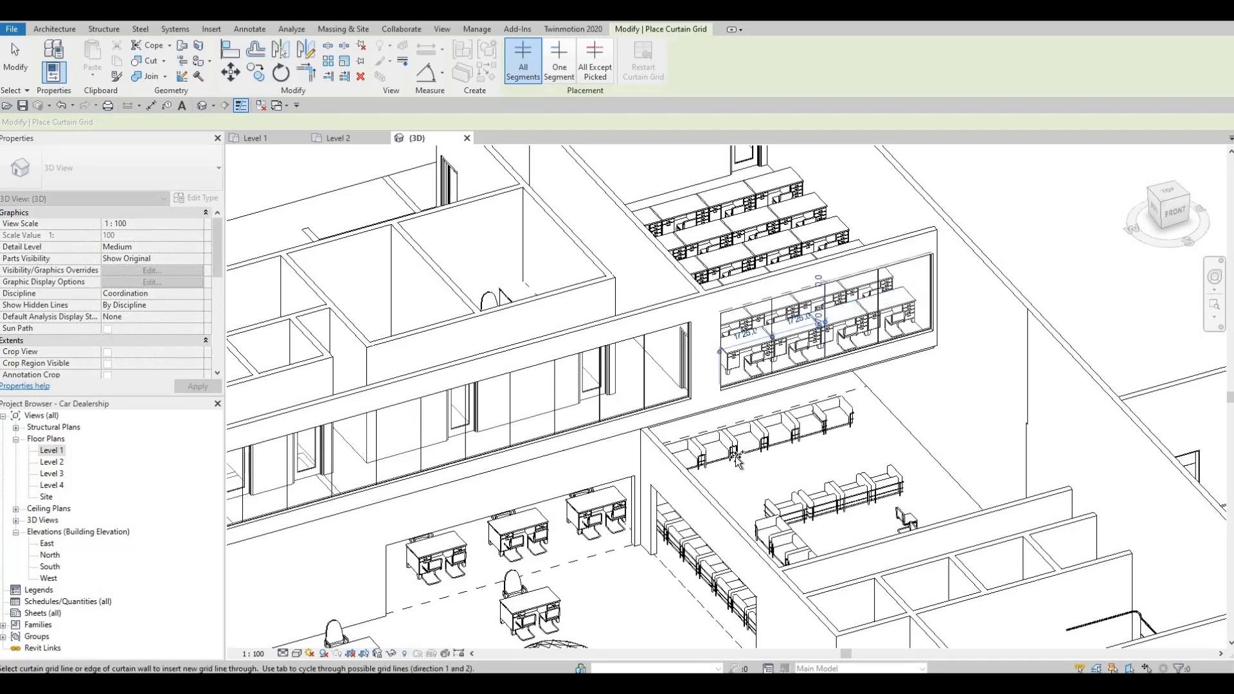
Examine the showroom, its interior curtain walls and the building's exterior corner from several angles in 3D.
{"action": "scroll", "coordinate": [749, 347], "scroll_direction": "down", "scroll_amount": 2}
{"action": "key", "text": "Escape"}
{"action": "middle_click_drag", "start_coordinate": [718, 399], "coordinate": [636, 329], "text": "shift"}
{"action": "scroll", "coordinate": [637, 329], "scroll_direction": "up", "scroll_amount": 1}
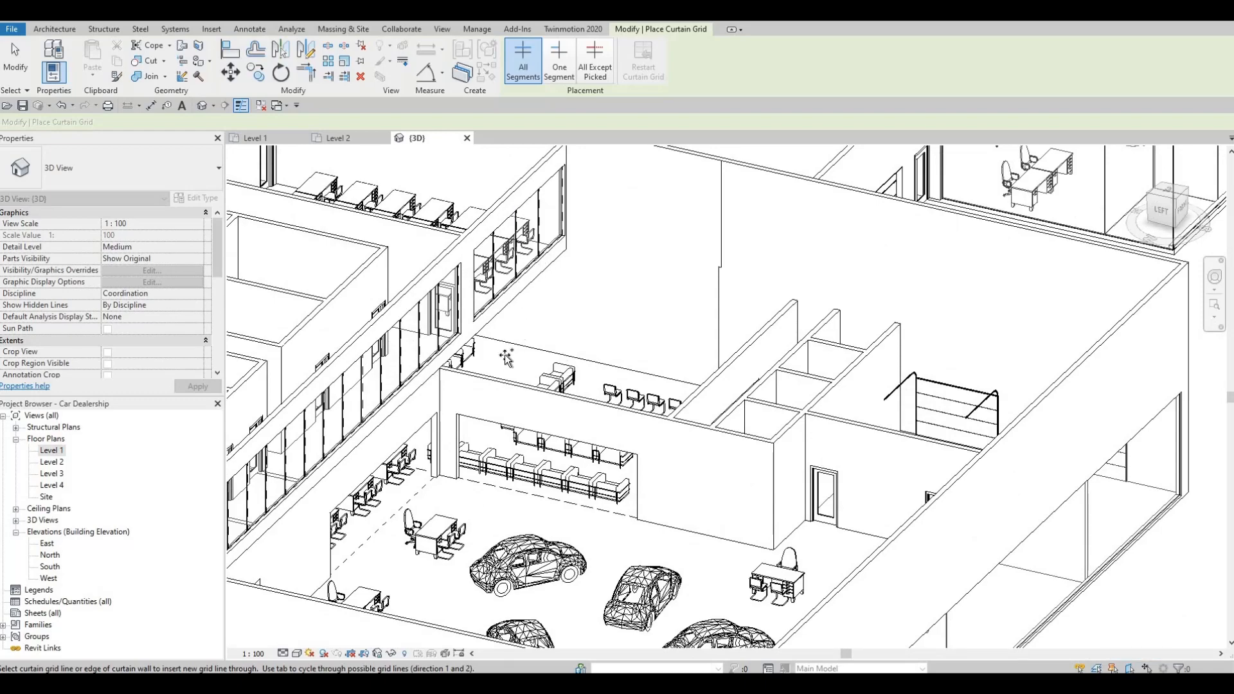
{"action": "middle_click_drag", "start_coordinate": [571, 395], "coordinate": [469, 396], "text": "shift"}
{"action": "middle_click_drag", "start_coordinate": [516, 482], "coordinate": [687, 225], "text": "shift"}
{"action": "scroll", "coordinate": [694, 237], "scroll_direction": "down", "scroll_amount": 2}
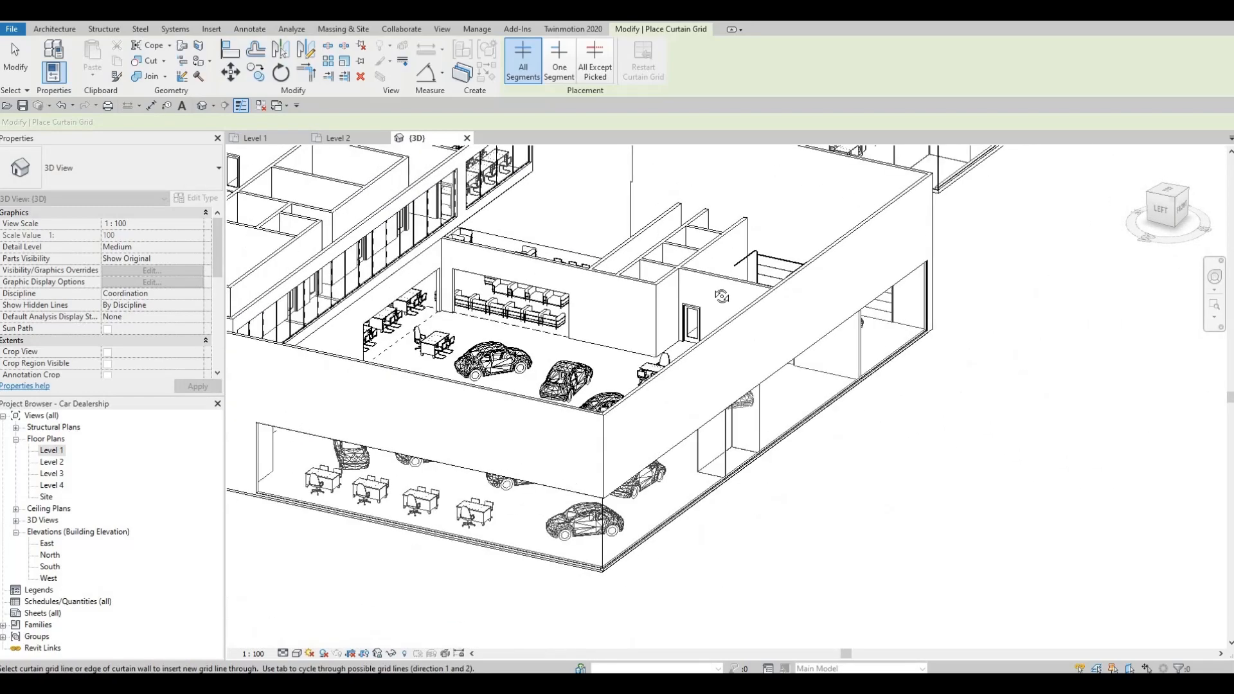
{"action": "middle_click_drag", "start_coordinate": [736, 407], "coordinate": [821, 327], "text": "shift"}
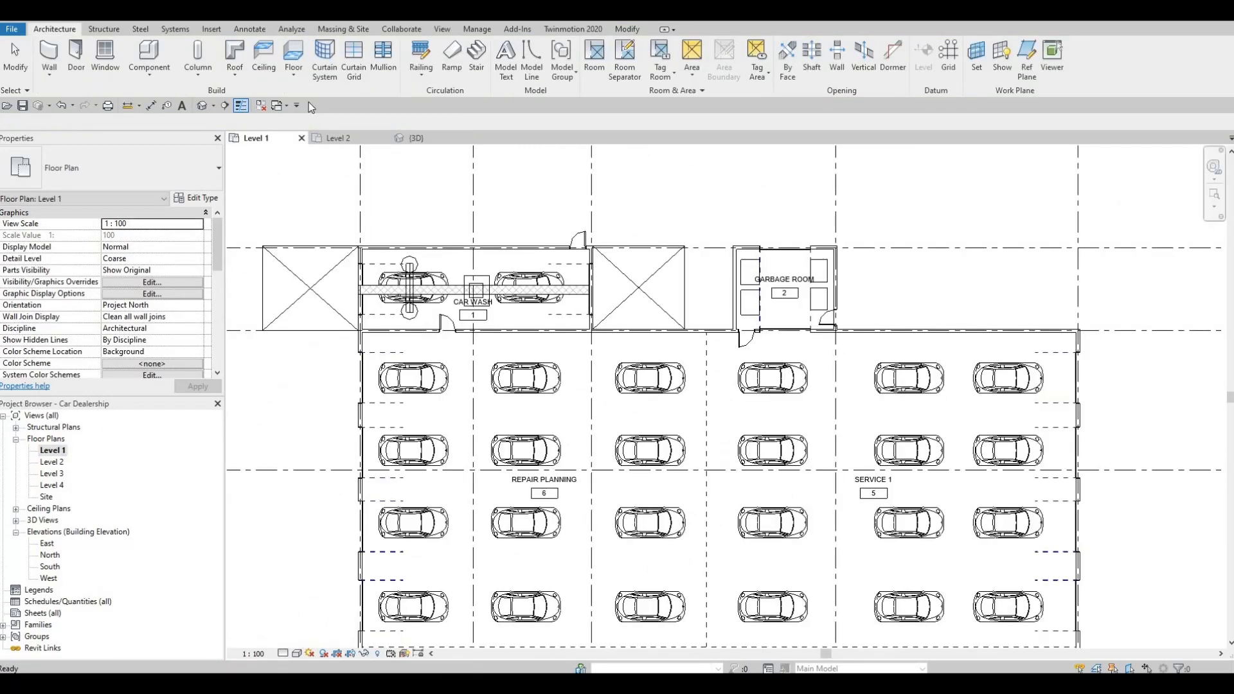
Start a roof by footprint from the Level 1 floor plan near the showrooms, with Level 2 as its base level.
{"action": "middle_click_drag", "start_coordinate": [485, 525], "coordinate": [488, 319]}
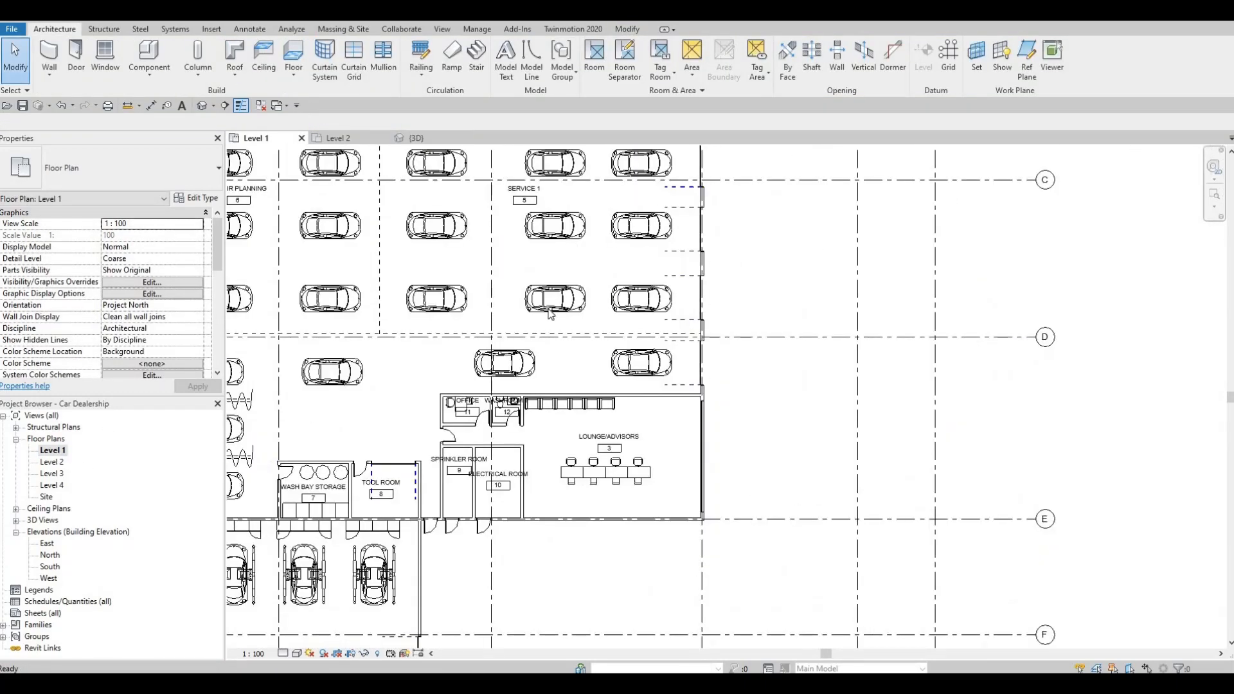
{"action": "scroll", "coordinate": [568, 310], "scroll_direction": "up", "scroll_amount": 2}
{"action": "scroll", "coordinate": [558, 321], "scroll_direction": "down", "scroll_amount": 3}
{"action": "middle_click_drag", "start_coordinate": [531, 444], "coordinate": [574, 170]}
{"action": "scroll", "coordinate": [550, 506], "scroll_direction": "up", "scroll_amount": 2}
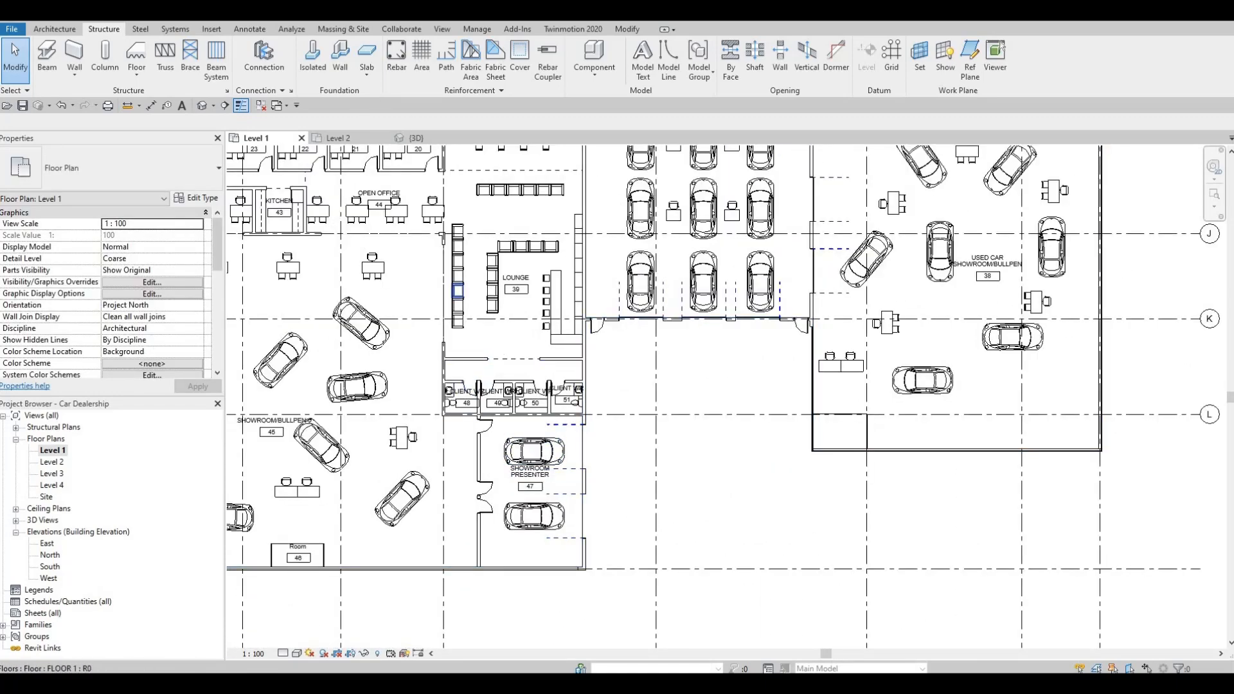
{"action": "left_click", "coordinate": [54, 28]}
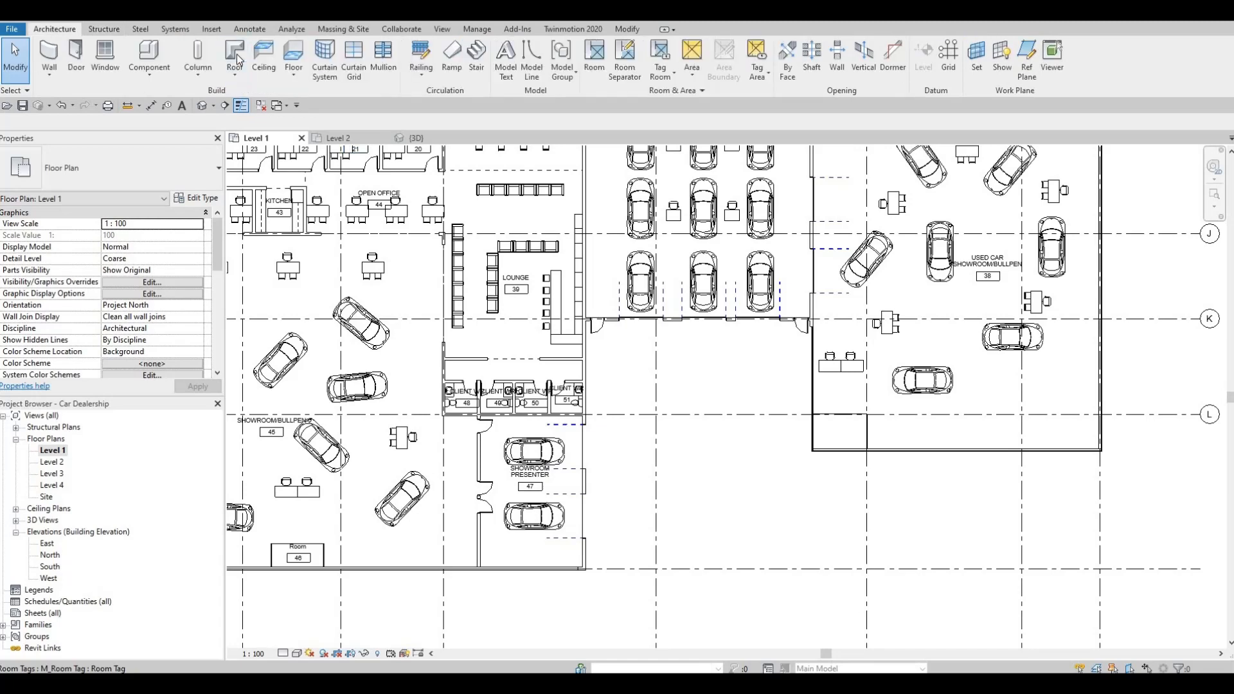
{"action": "left_click", "coordinate": [235, 57]}
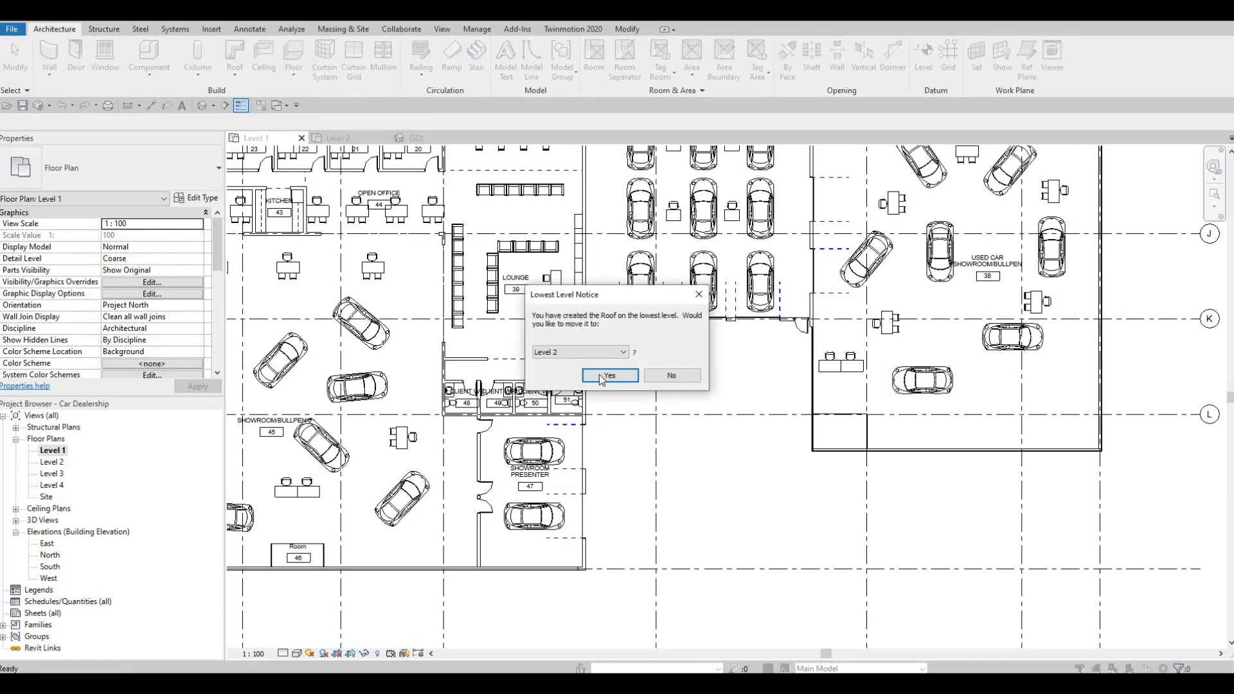
{"action": "key", "text": "Return"}
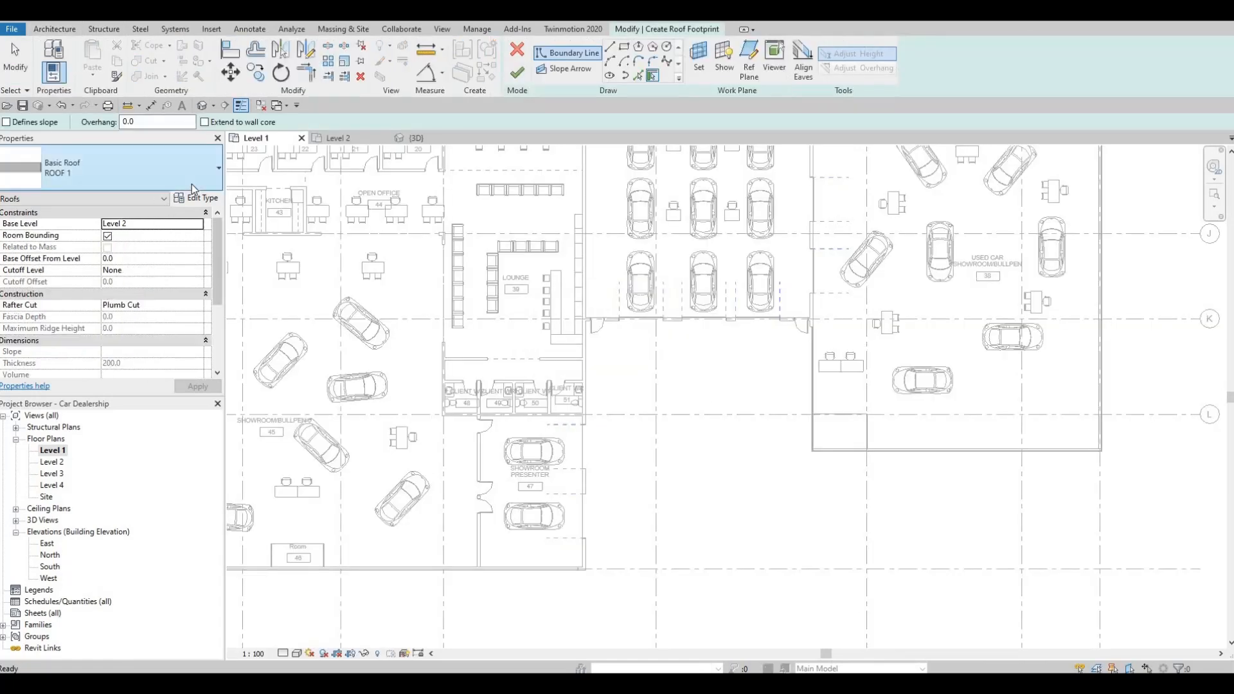
Duplicate the roof type as ROOF 2 and open its layer structure for editing.
{"action": "left_click", "coordinate": [196, 199]}
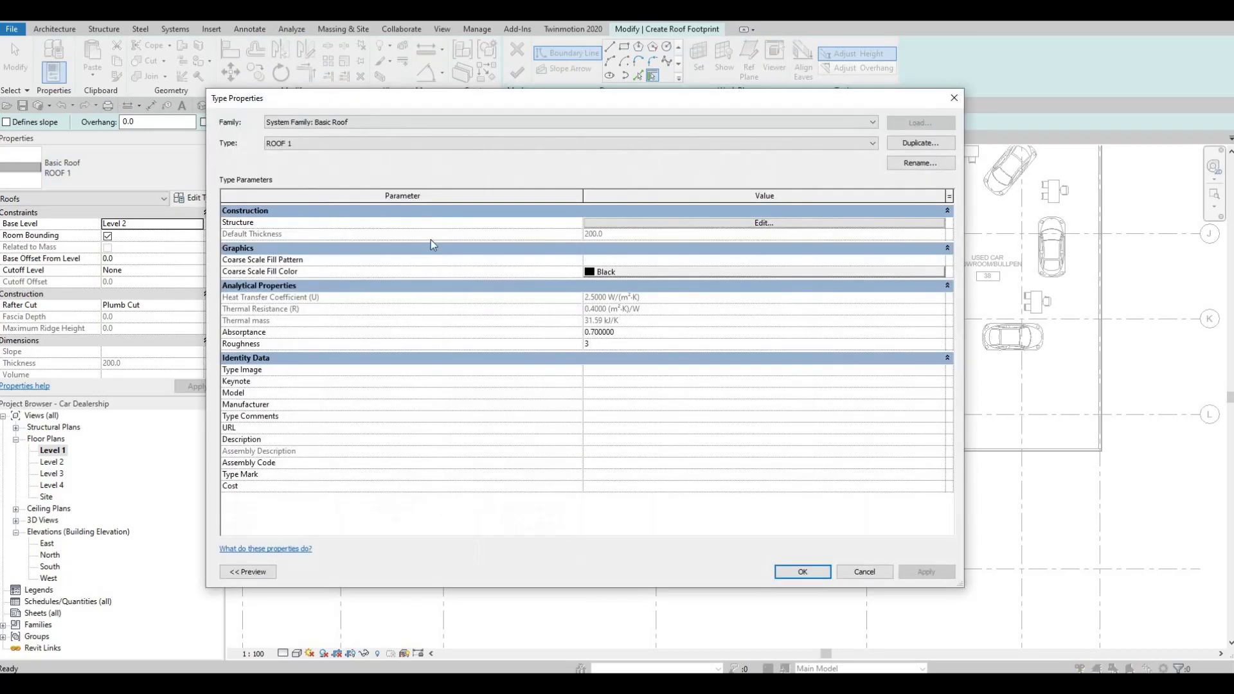
{"action": "key", "text": "Return"}
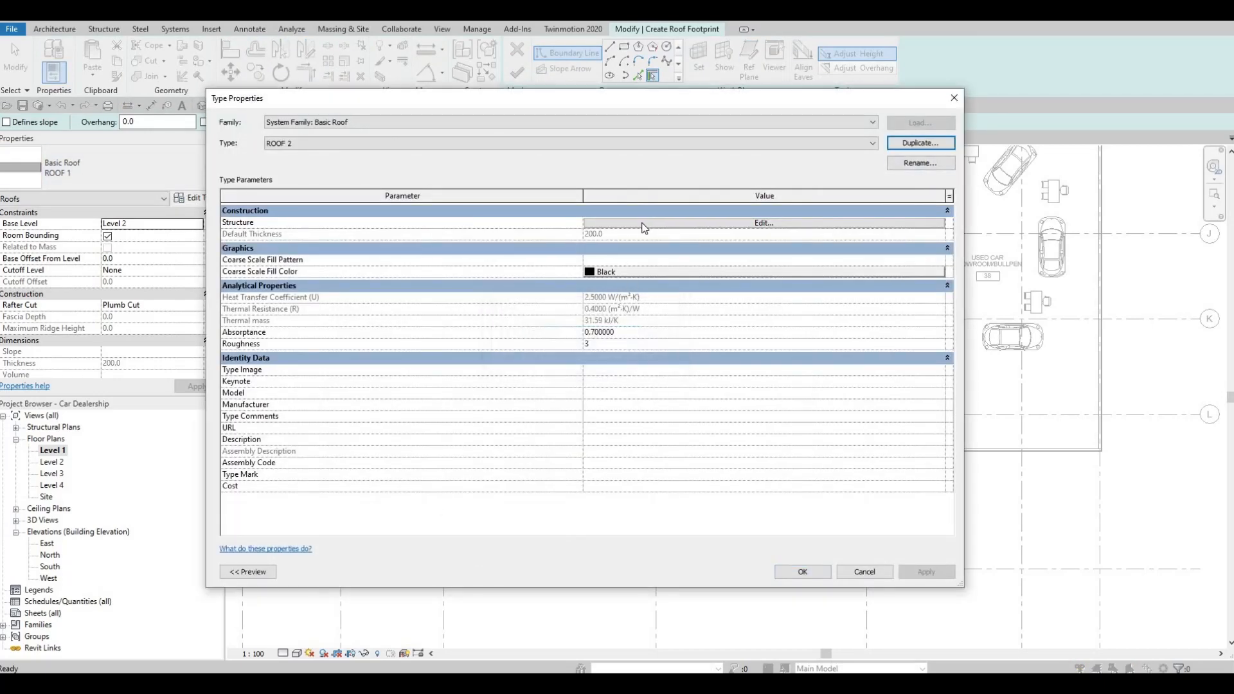
{"action": "left_click", "coordinate": [586, 223]}
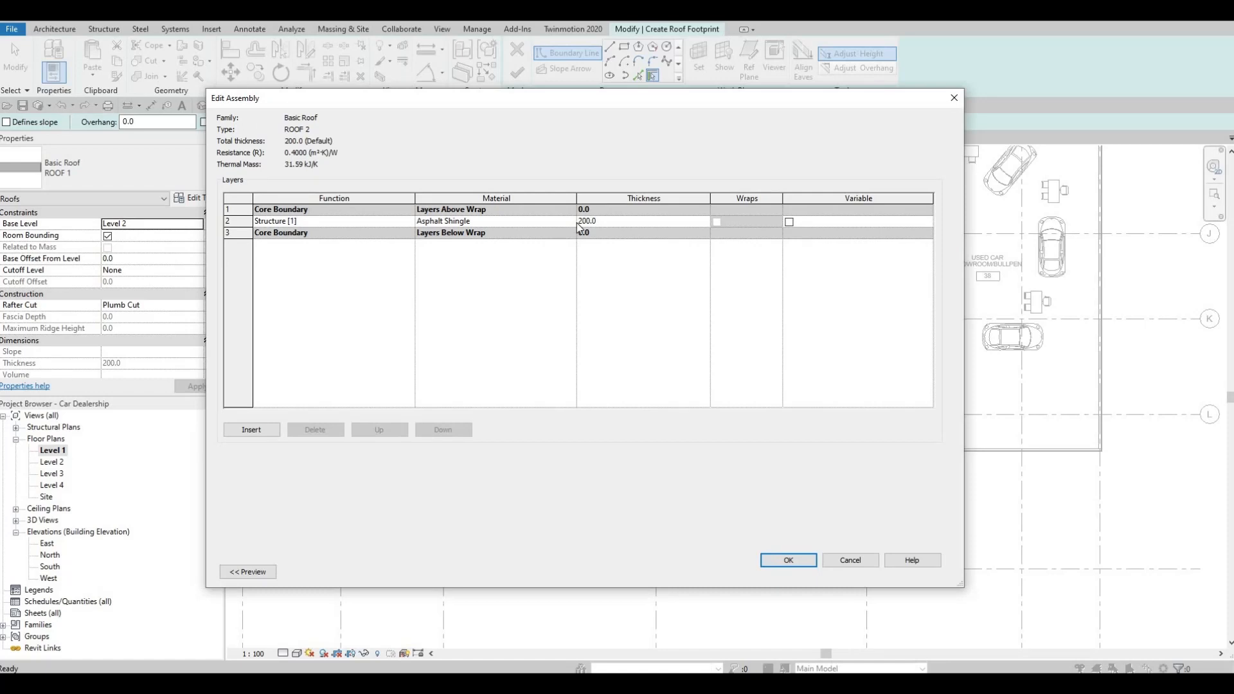
Assign the Laminate, Ivory, Matte material to the ROOF 2 structure layer and confirm the roof type.
{"action": "left_click", "coordinate": [571, 221]}
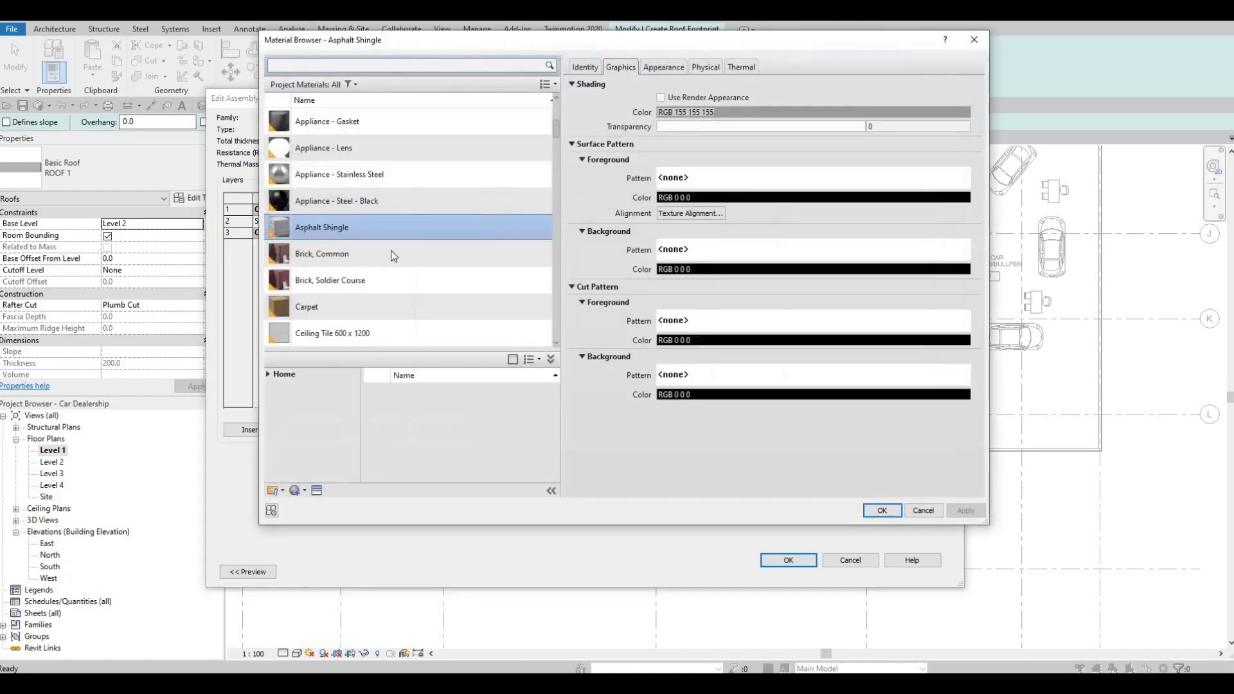
{"action": "scroll", "coordinate": [391, 251], "scroll_direction": "down", "scroll_amount": 20}
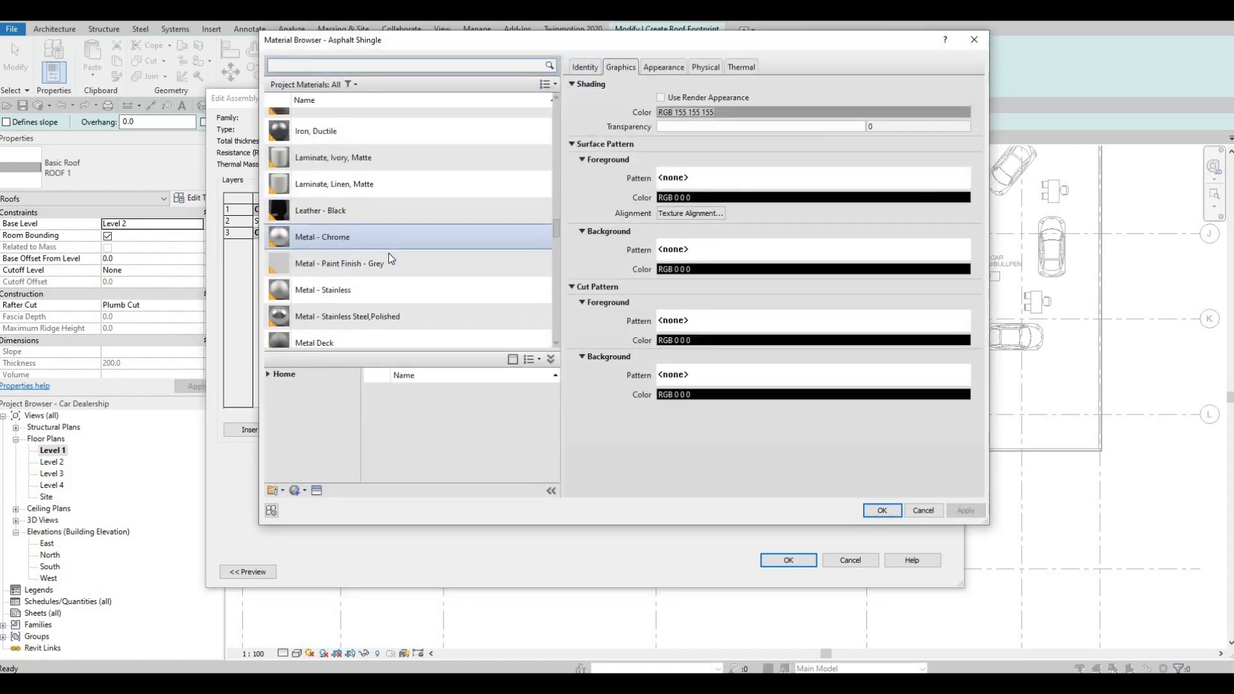
{"action": "scroll", "coordinate": [377, 255], "scroll_direction": "up", "scroll_amount": 20}
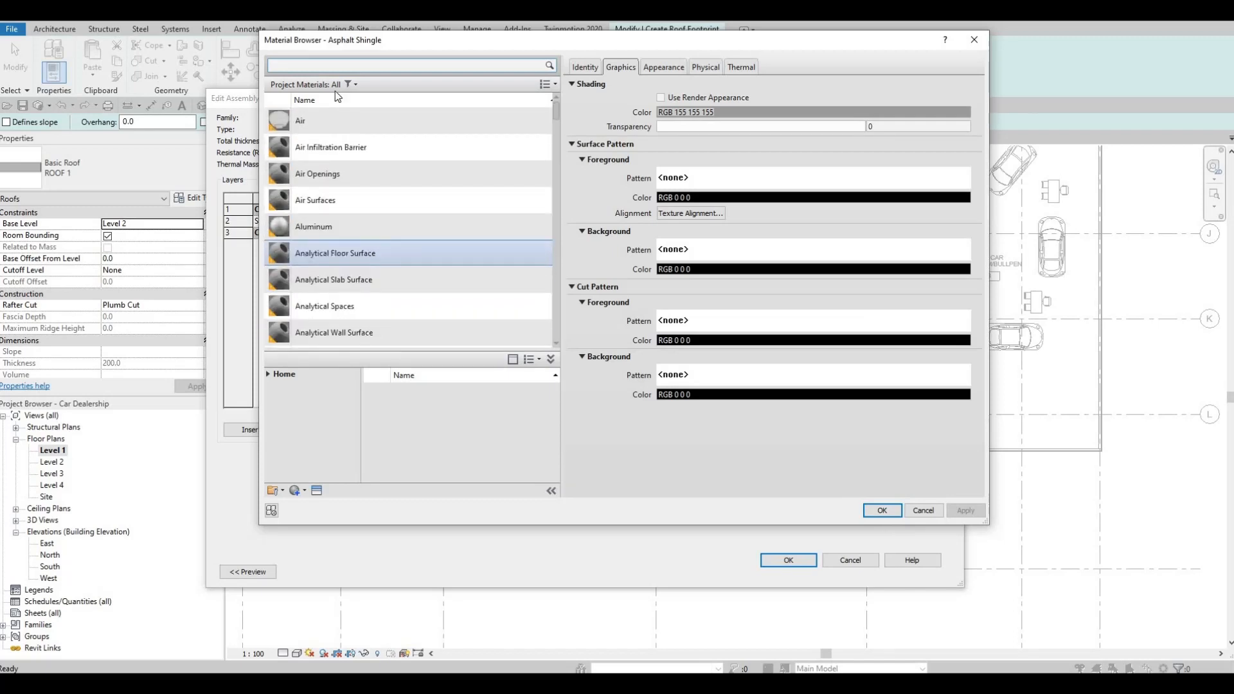
{"action": "left_click", "coordinate": [325, 67]}
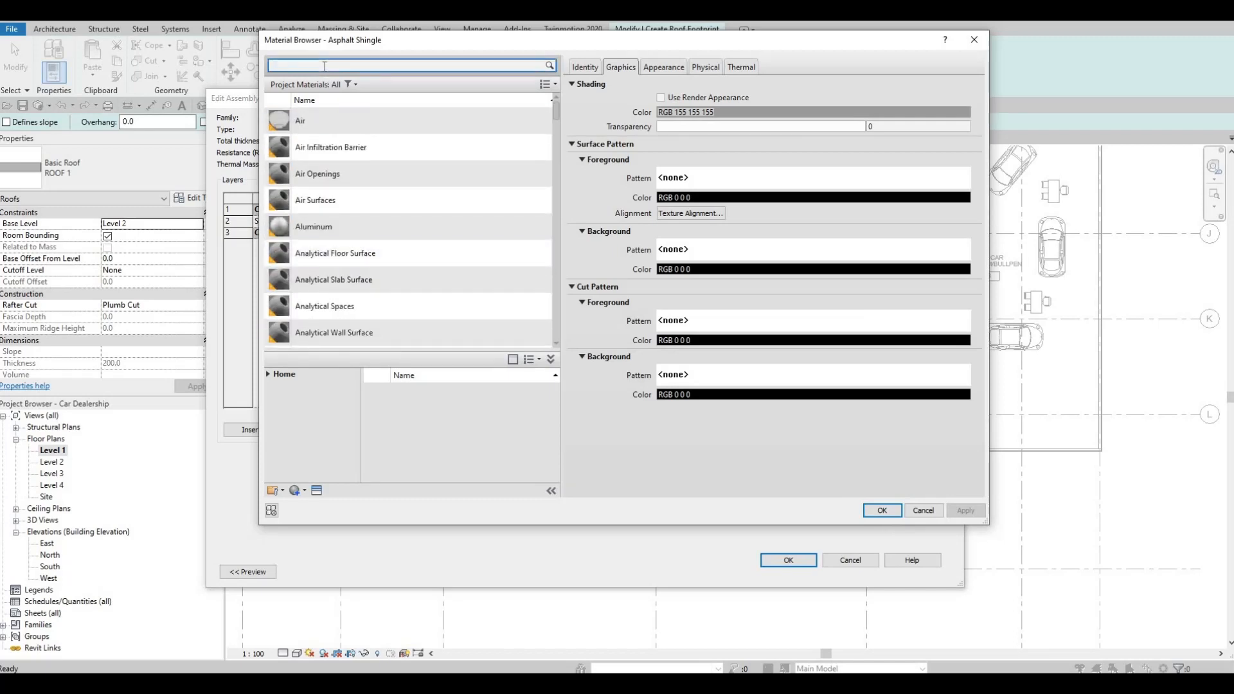
{"action": "type", "text": "LAM"}
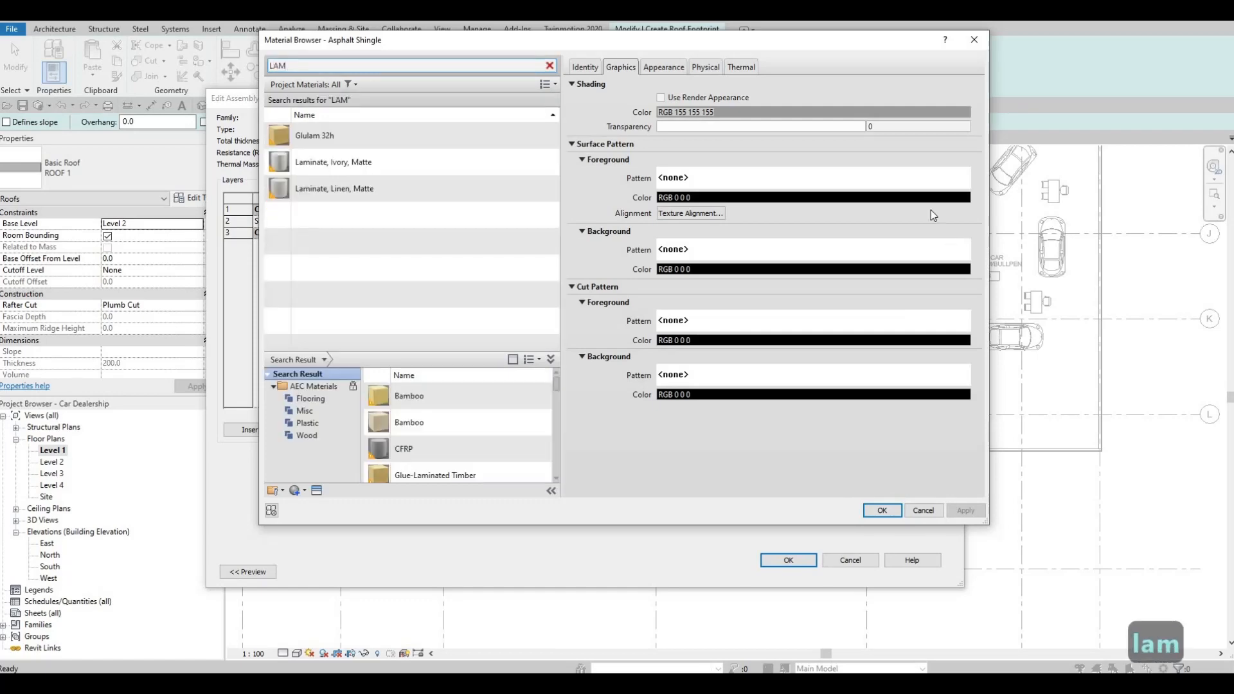
{"action": "left_click", "coordinate": [406, 166]}
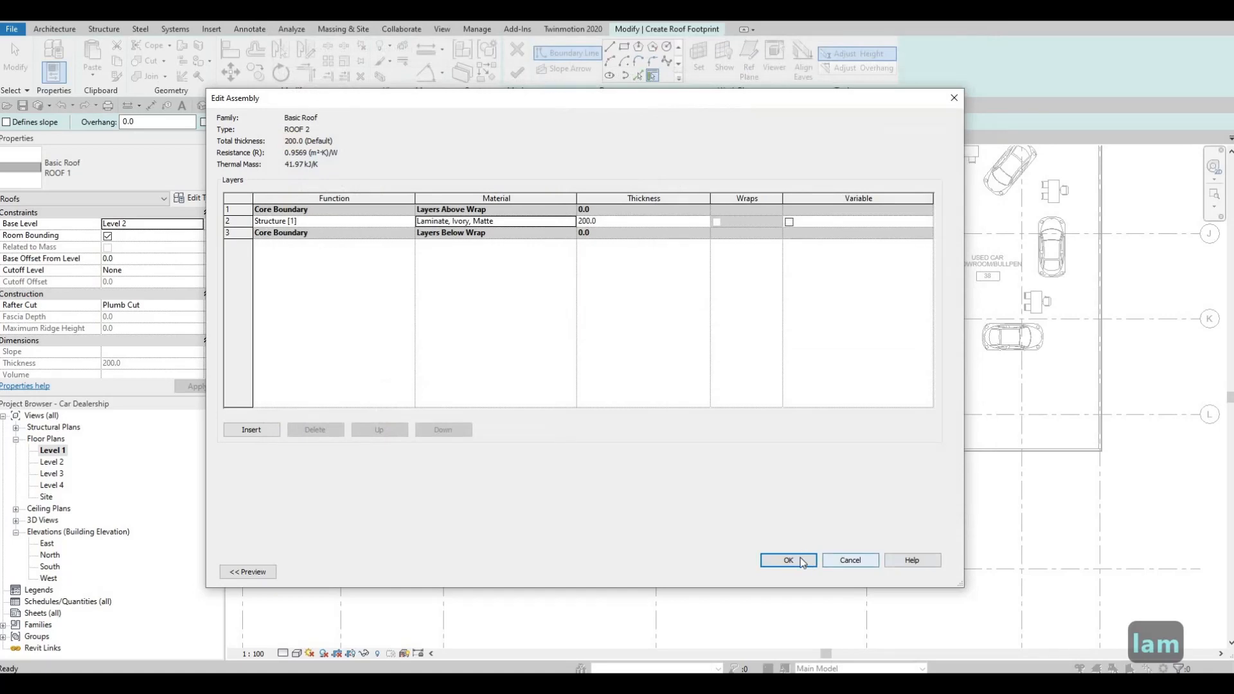
{"action": "left_click", "coordinate": [797, 558]}
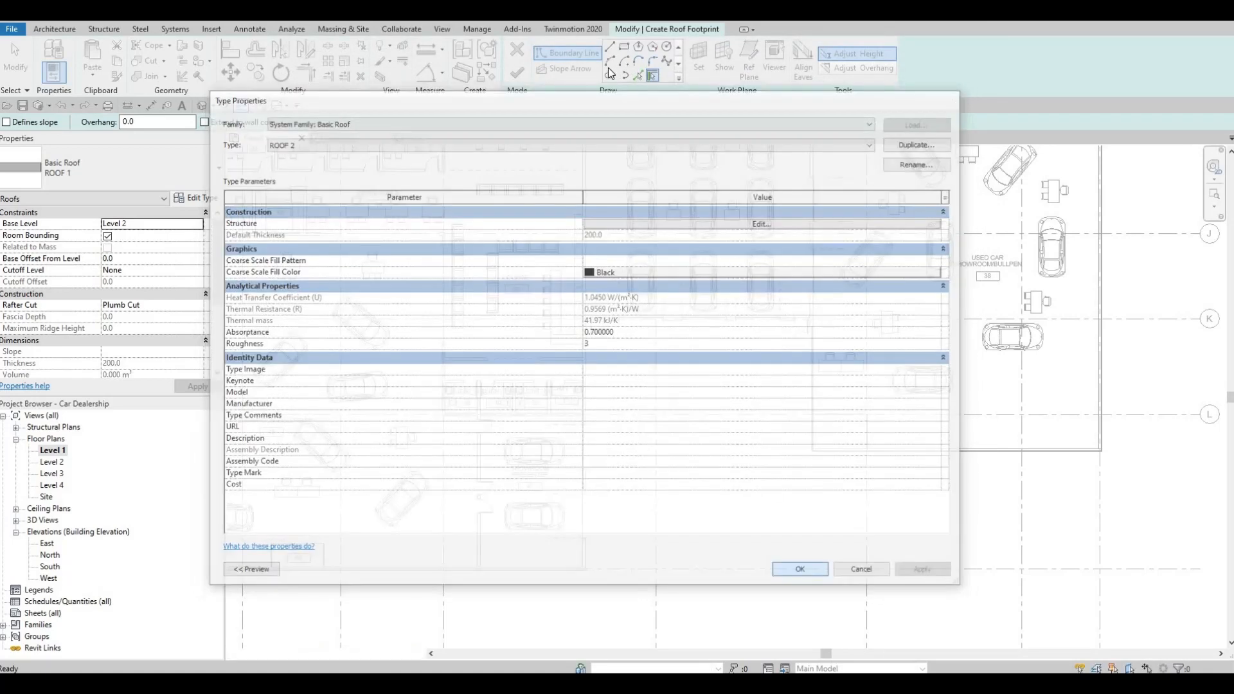
{"action": "key", "text": "Return"}
Sketch a rectangular roof boundary along the inner wall faces around client washrooms 48 to 51 and their corridor.
{"action": "scroll", "coordinate": [472, 380], "scroll_direction": "up", "scroll_amount": 6}
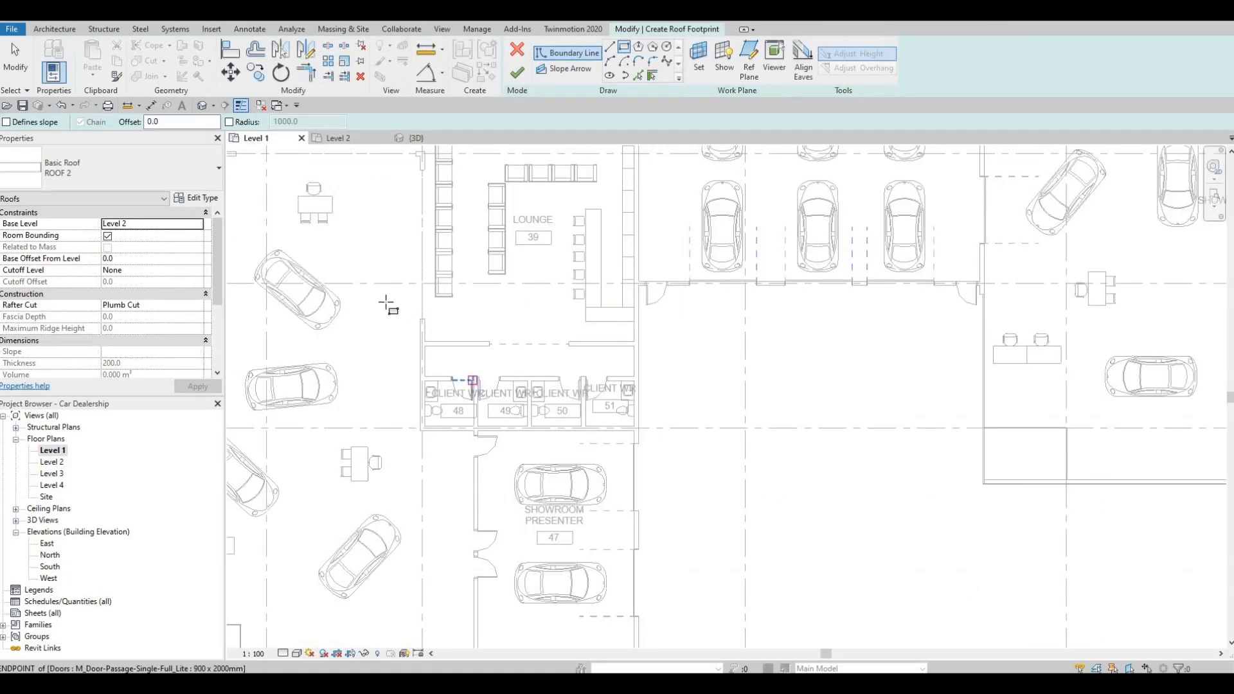
{"action": "left_click", "coordinate": [369, 310]}
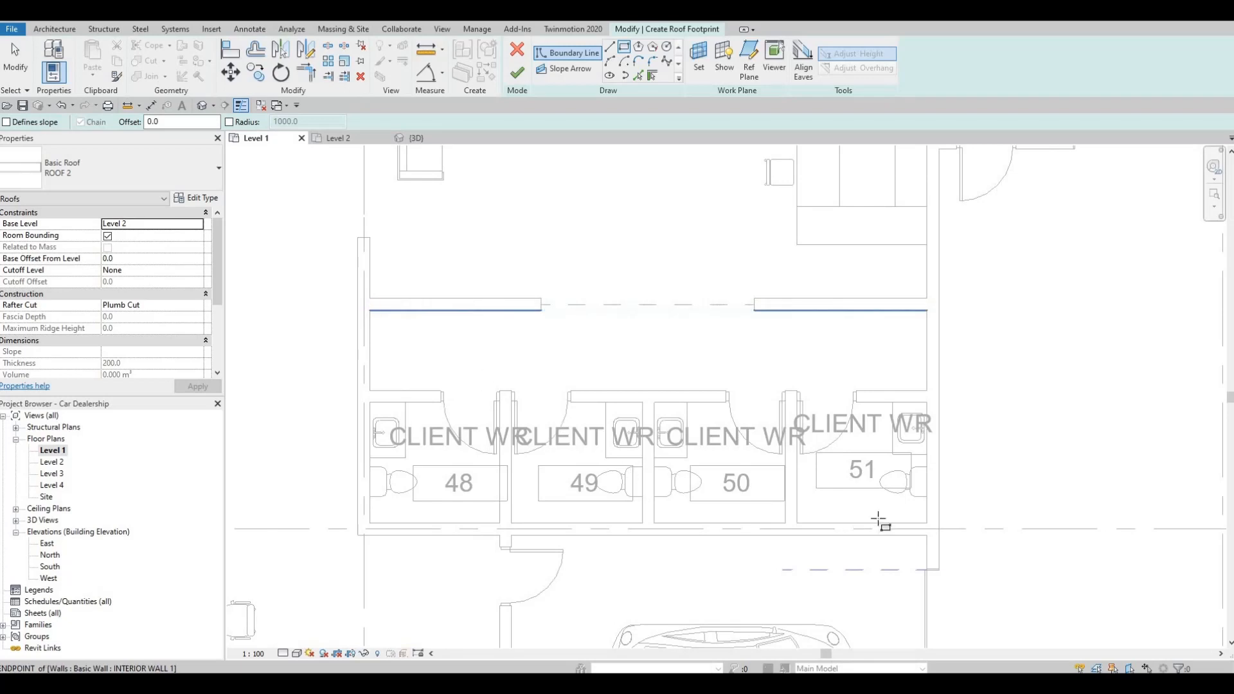
{"action": "left_click", "coordinate": [927, 523]}
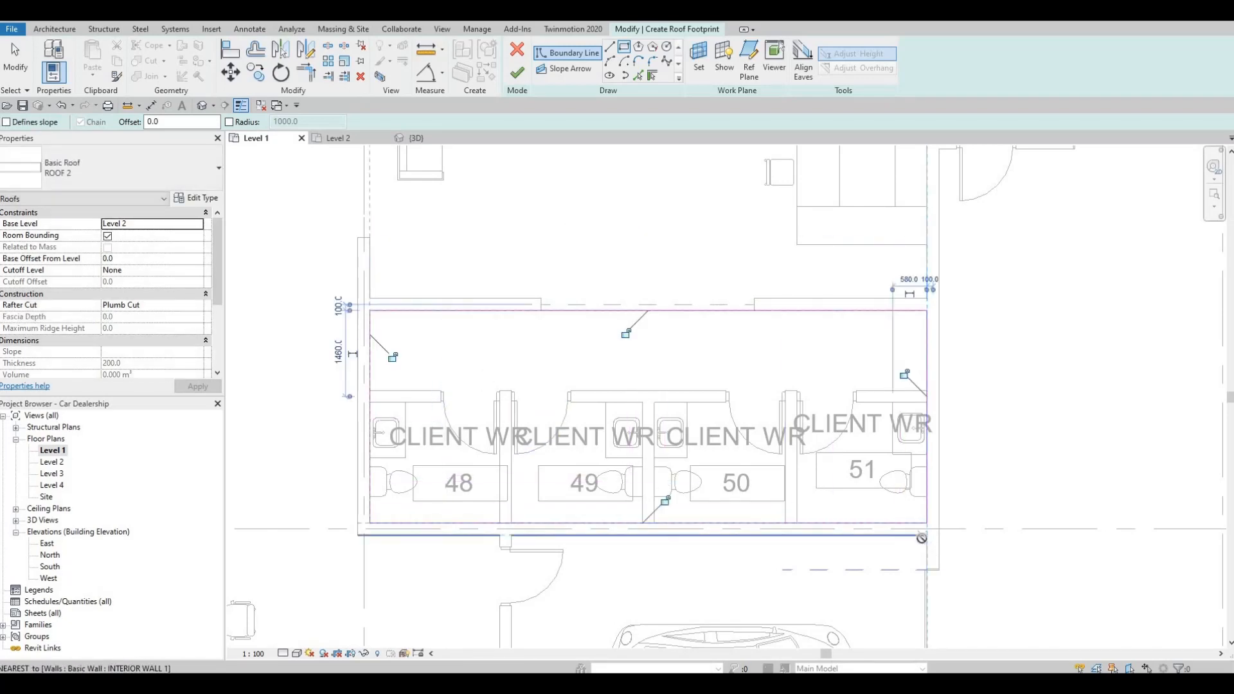
{"action": "key", "text": "Escape"}
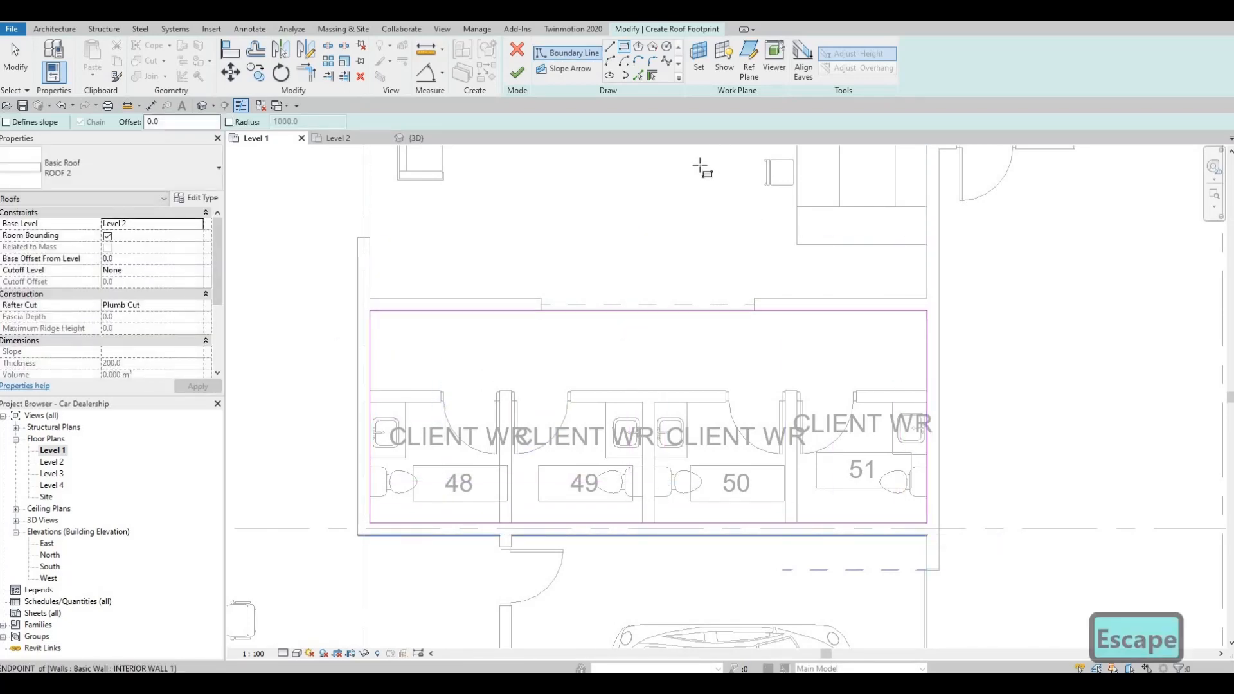
Sketch a second rectangular roof boundary around the showroom presenter room 47, directly below the washrooms.
{"action": "scroll", "coordinate": [598, 579], "scroll_direction": "down", "scroll_amount": 2}
{"action": "middle_click_drag", "start_coordinate": [596, 634], "coordinate": [614, 430]}
{"action": "scroll", "coordinate": [626, 563], "scroll_direction": "down", "scroll_amount": 2}
{"action": "scroll", "coordinate": [587, 578], "scroll_direction": "up", "scroll_amount": 2}
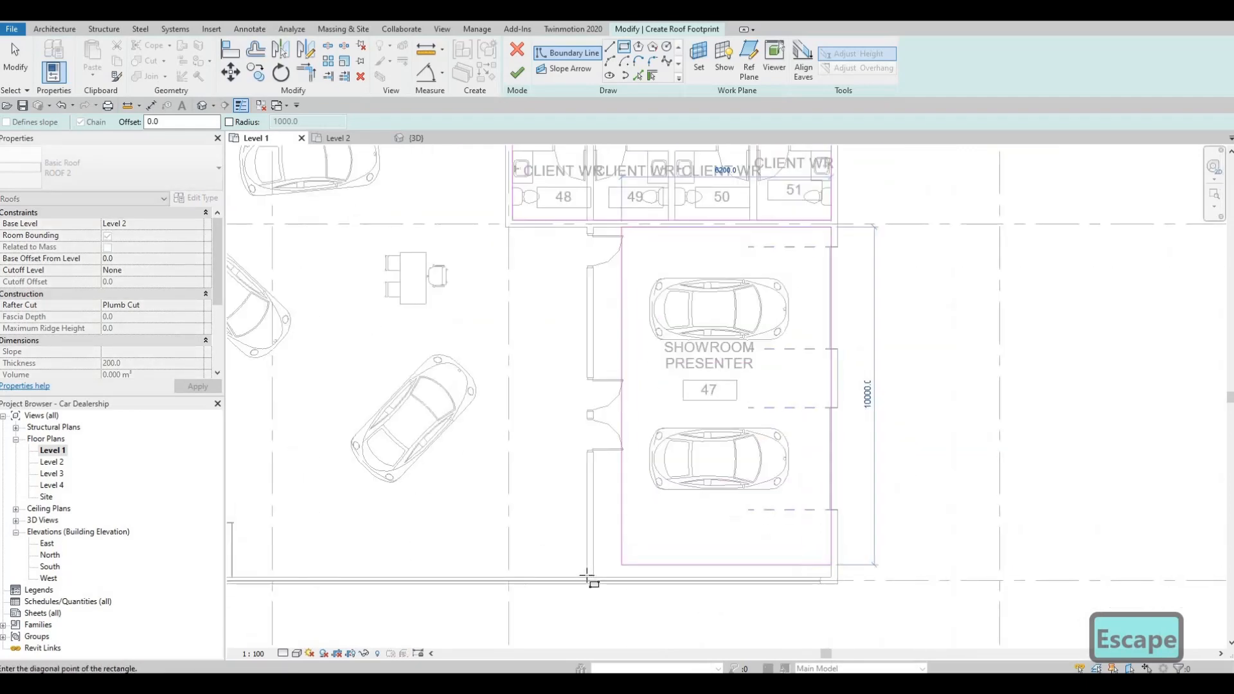
{"action": "left_click", "coordinate": [587, 578]}
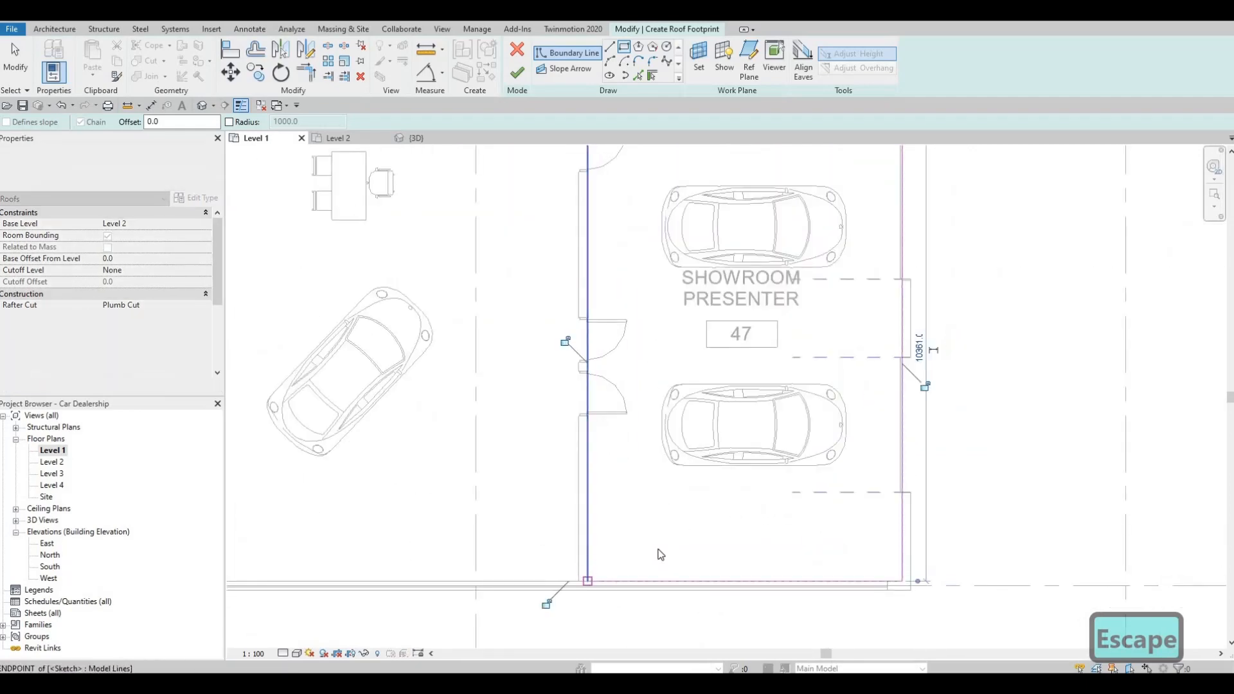
{"action": "middle_click_drag", "start_coordinate": [715, 270], "coordinate": [656, 462]}
{"action": "scroll", "coordinate": [656, 462], "scroll_direction": "down", "scroll_amount": 2}
{"action": "key", "text": "Escape"}
{"action": "scroll", "coordinate": [683, 339], "scroll_direction": "up", "scroll_amount": 1}
{"action": "key", "text": "Escape"}
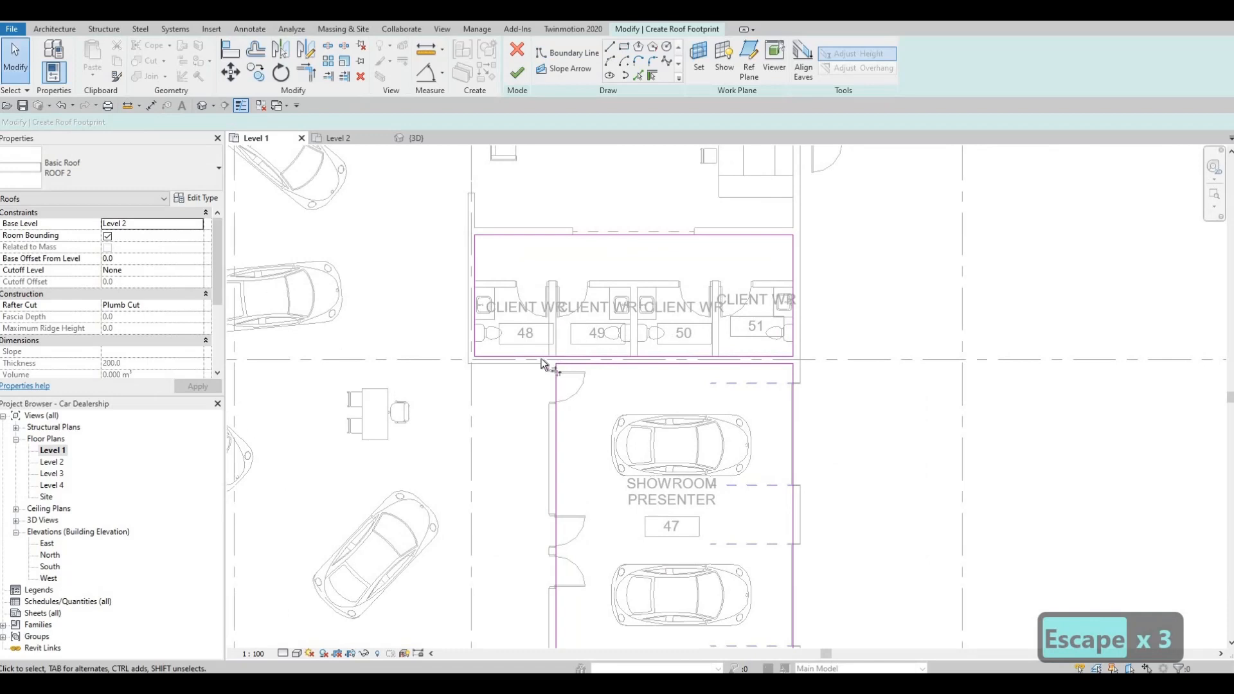
Trim the washroom boundary's lower line into a corner with the presenter room's left boundary line.
{"action": "key", "text": "t"}
{"action": "key", "text": "r"}
{"action": "scroll", "coordinate": [541, 365], "scroll_direction": "up", "scroll_amount": 1}
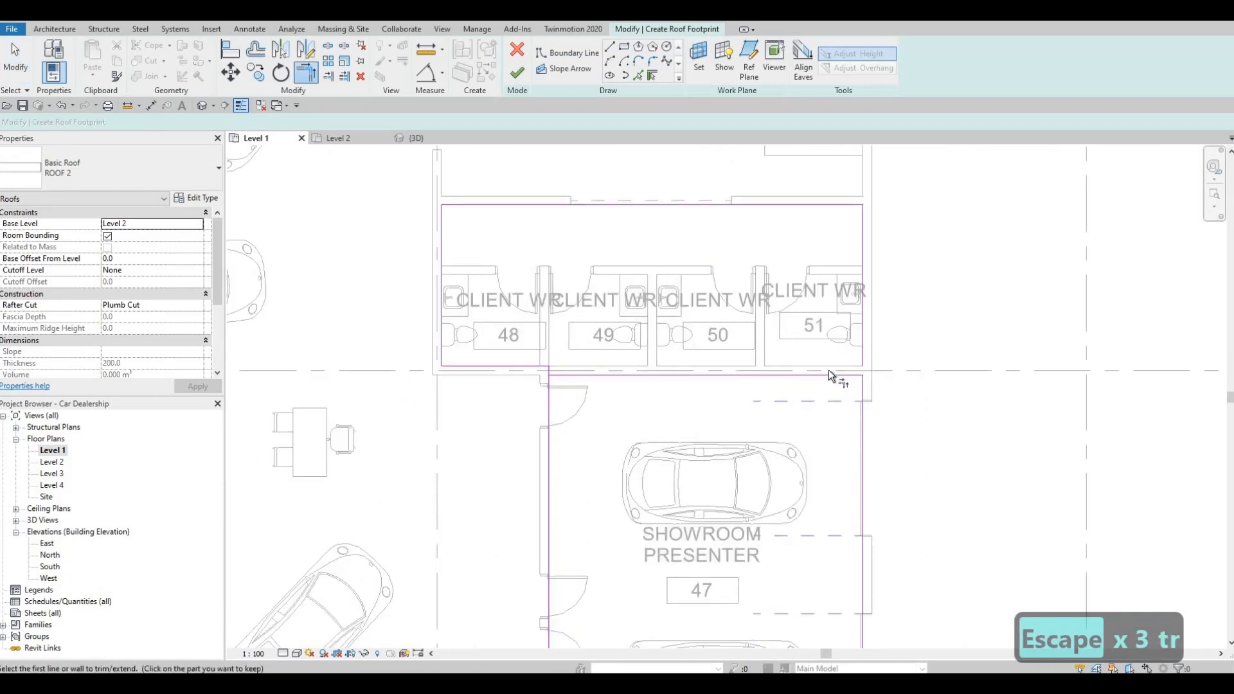
{"action": "left_click", "coordinate": [827, 374]}
{"action": "key", "text": "Escape"}
{"action": "key", "text": "Escape"}
Delete the presenter boundary's upper line and right line from the roof sketch.
{"action": "left_click", "coordinate": [821, 375]}
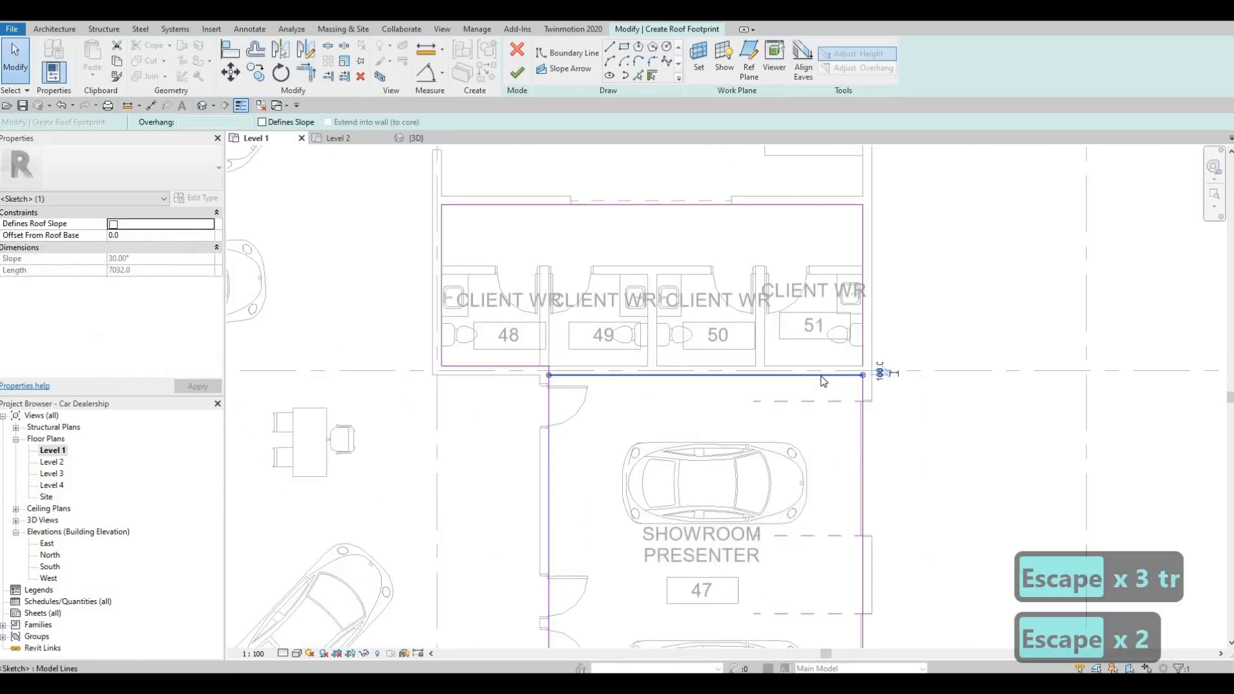
{"action": "key", "text": "Delete"}
{"action": "left_click", "coordinate": [861, 399]}
{"action": "key", "text": "Delete"}
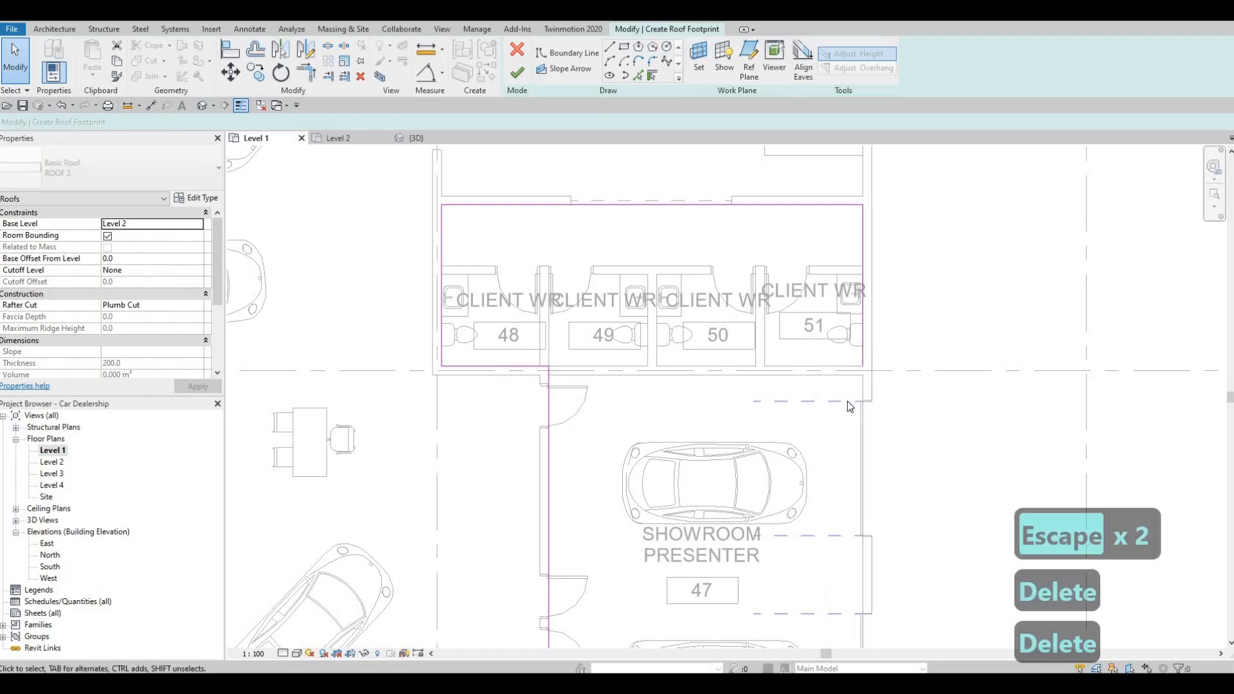
Join the washroom boundary's right line to the presenter room's lower line in a corner and finish the roof.
{"action": "key", "text": "t"}
{"action": "key", "text": "r"}
{"action": "left_click", "coordinate": [862, 357]}
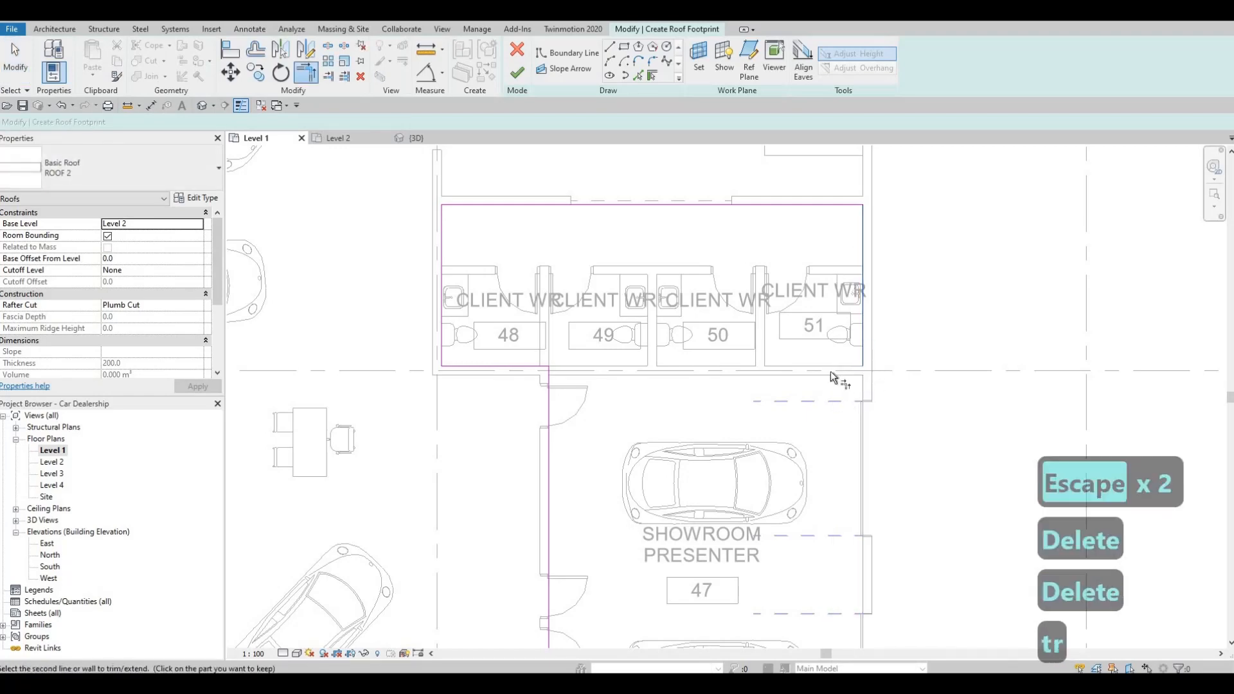
{"action": "scroll", "coordinate": [831, 570], "scroll_direction": "down", "scroll_amount": 2}
{"action": "left_click", "coordinate": [831, 576]}
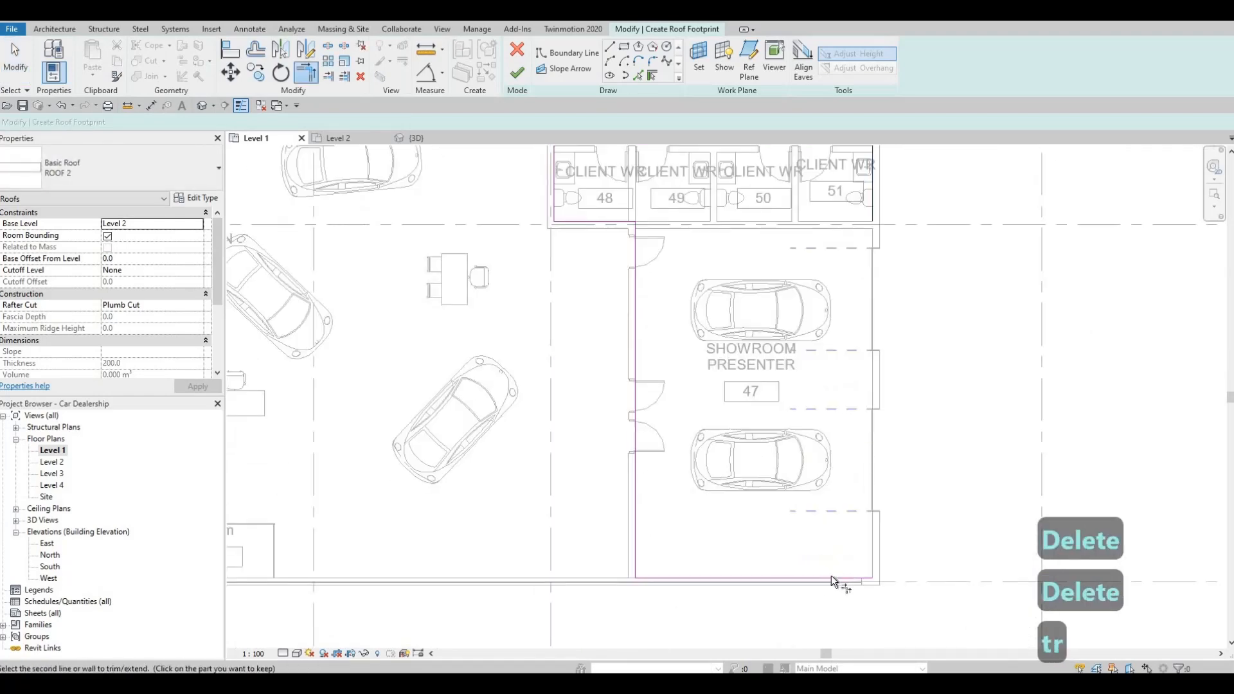
{"action": "left_click", "coordinate": [513, 72]}
Examine the new roof over the washrooms and presenter room in 3D and review its properties.
{"action": "left_click", "coordinate": [203, 107]}
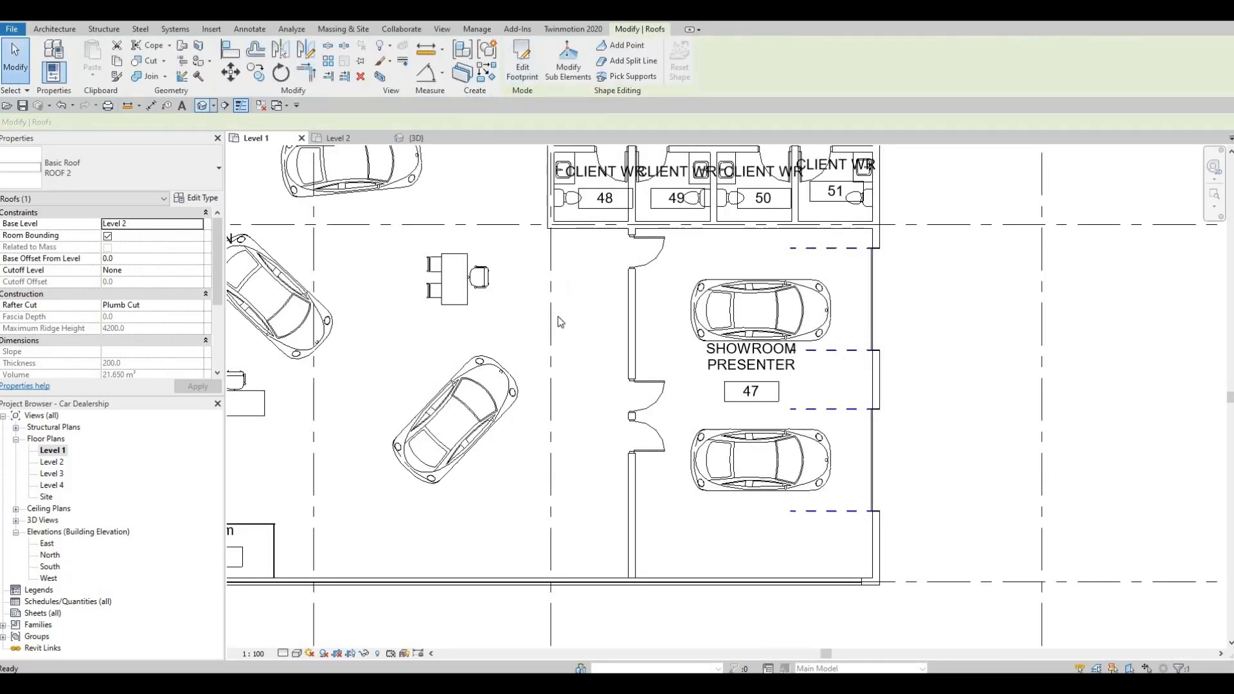
{"action": "middle_click_drag", "start_coordinate": [540, 358], "coordinate": [502, 367], "text": "shift"}
{"action": "scroll", "coordinate": [717, 399], "scroll_direction": "up", "scroll_amount": 3}
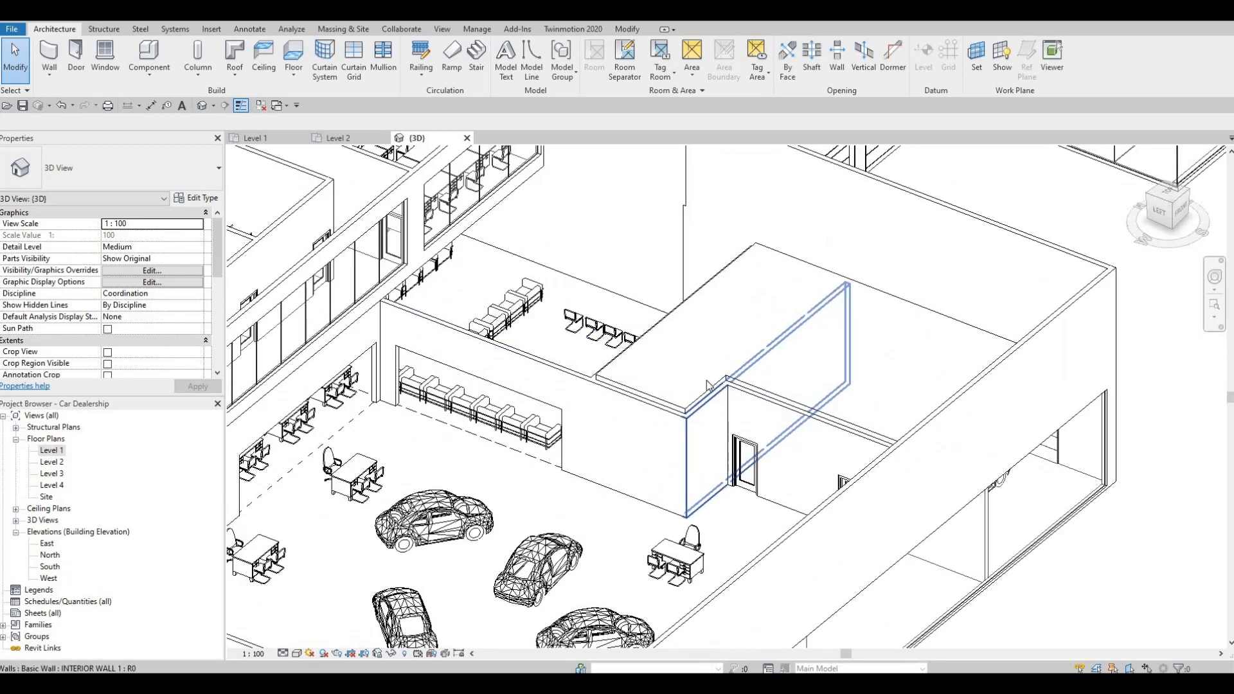
{"action": "left_click", "coordinate": [772, 322]}
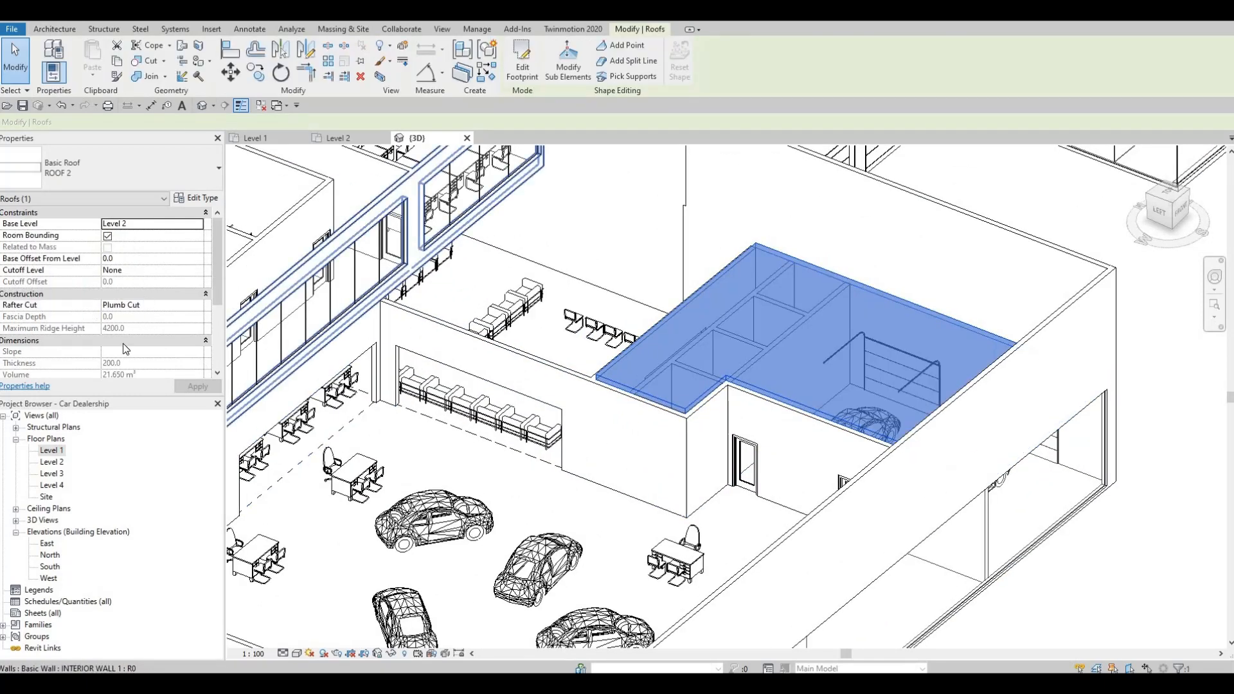
{"action": "scroll", "coordinate": [123, 345], "scroll_direction": "down", "scroll_amount": 3}
{"action": "scroll", "coordinate": [118, 329], "scroll_direction": "up", "scroll_amount": 3}
{"action": "scroll", "coordinate": [170, 306], "scroll_direction": "down", "scroll_amount": 3}
{"action": "scroll", "coordinate": [171, 306], "scroll_direction": "up", "scroll_amount": 3}
{"action": "key", "text": "Escape"}
{"action": "key", "text": "Escape"}
Set the base offset from level of the washroom and presenter room roof to -200.
{"action": "left_click", "coordinate": [667, 315]}
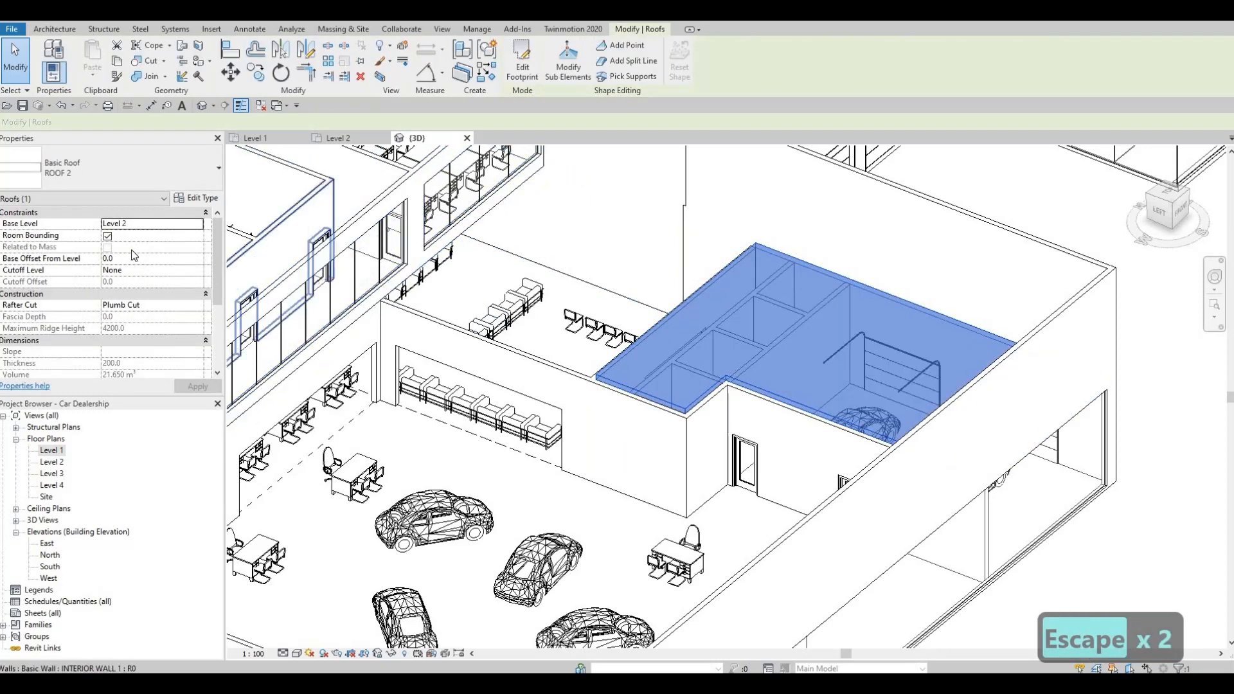
{"action": "left_click", "coordinate": [125, 259]}
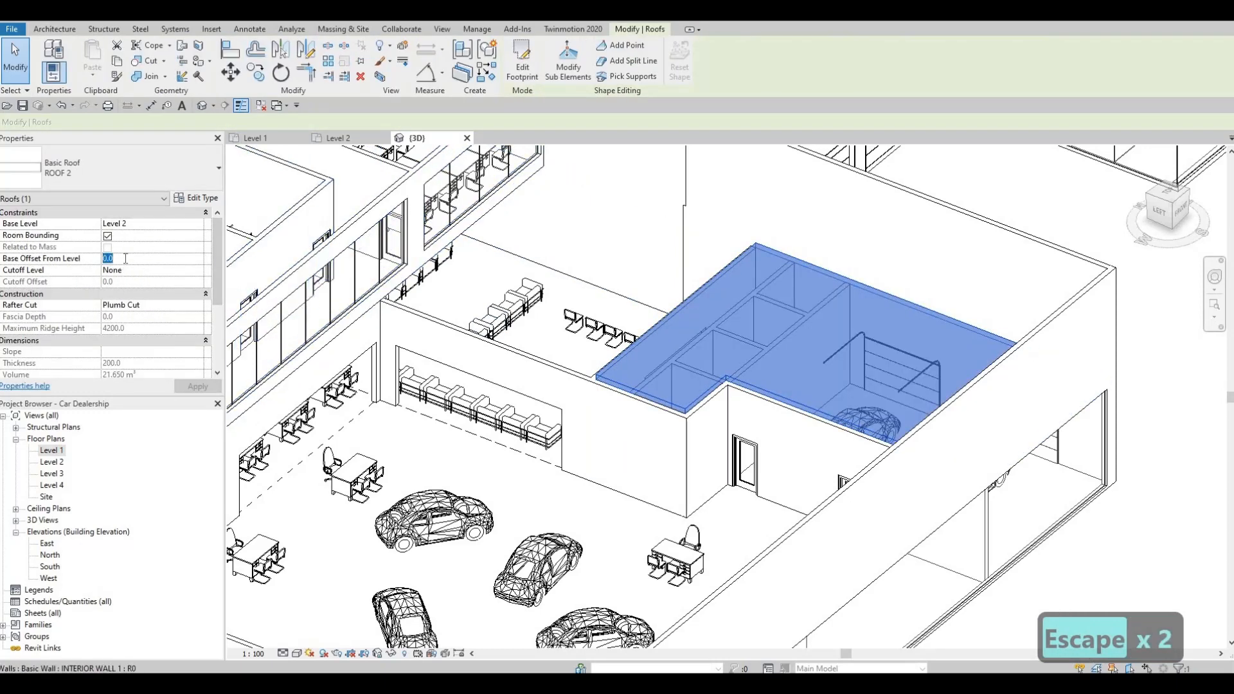
{"action": "type", "text": "-200"}
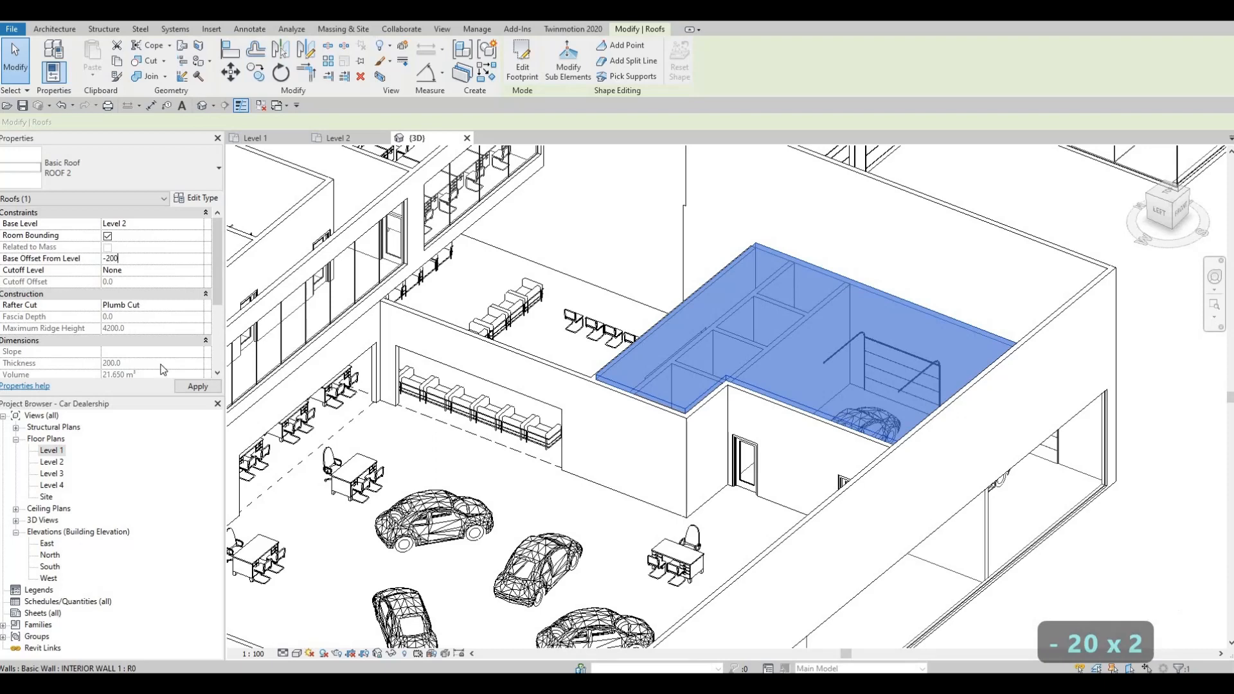
{"action": "key", "text": "Escape"}
{"action": "key", "text": "Escape"}
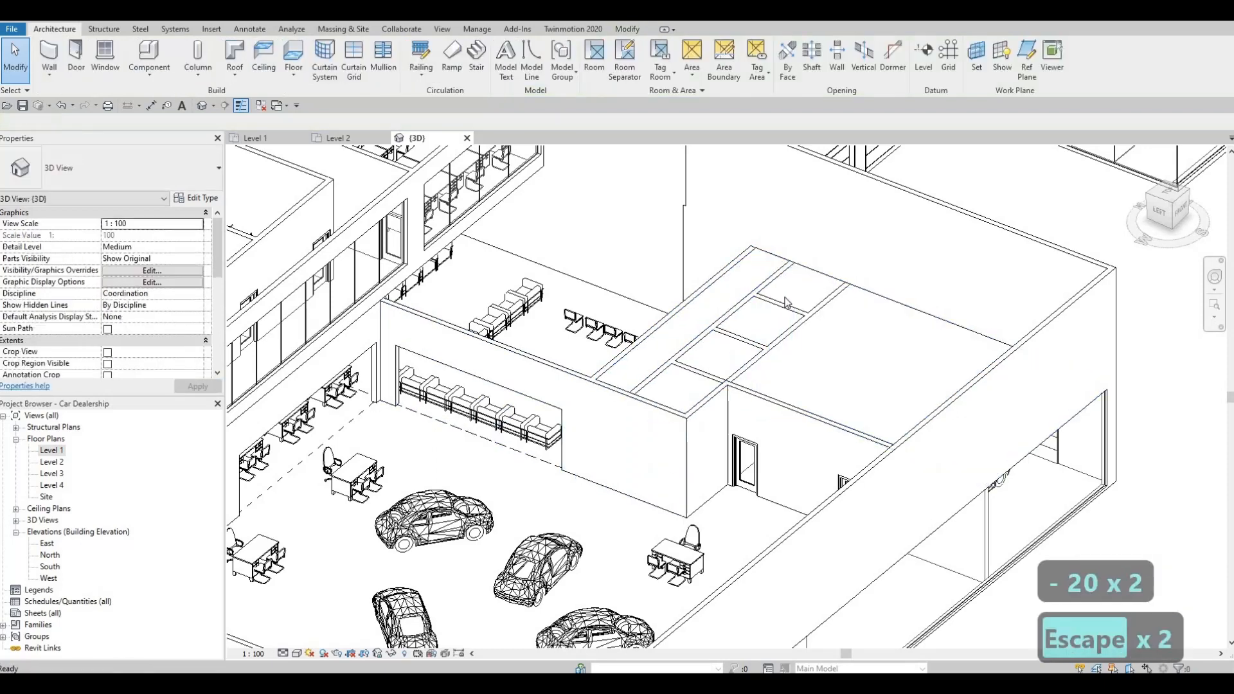
Examine the lowered roof, the interior wall beside it and the separate showroom building's roof properties in 3D.
{"action": "middle_click_drag", "start_coordinate": [591, 264], "coordinate": [634, 248], "text": "shift"}
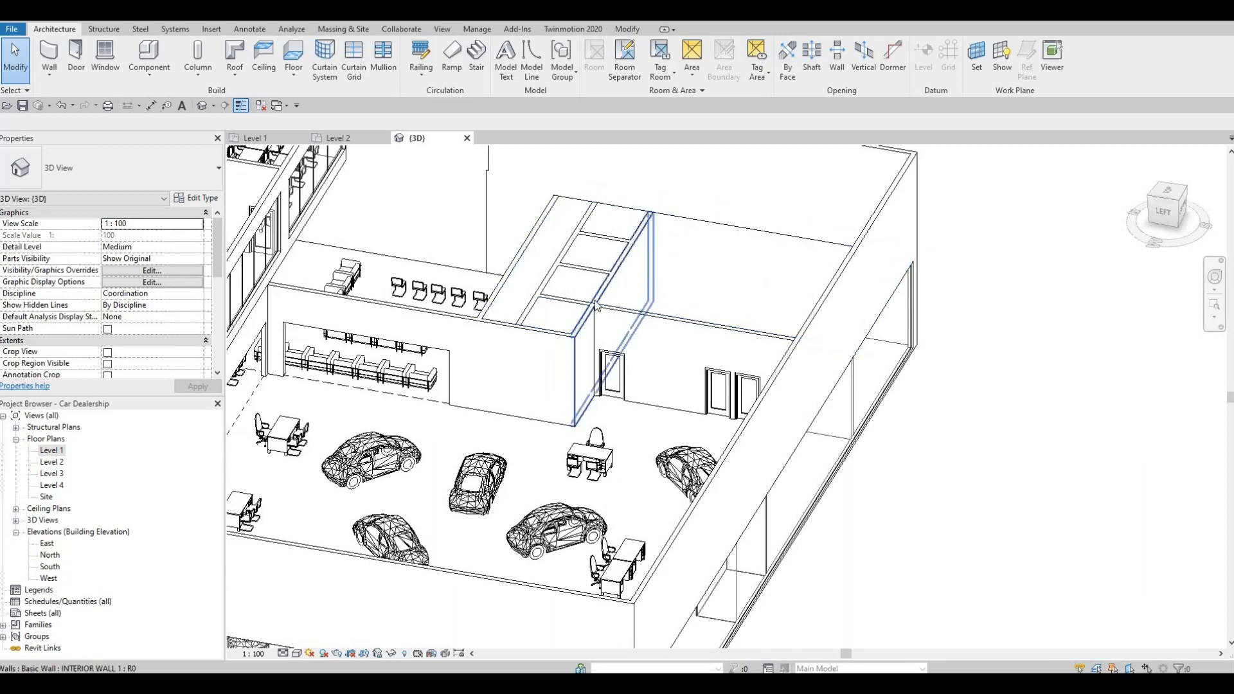
{"action": "key", "text": "Escape"}
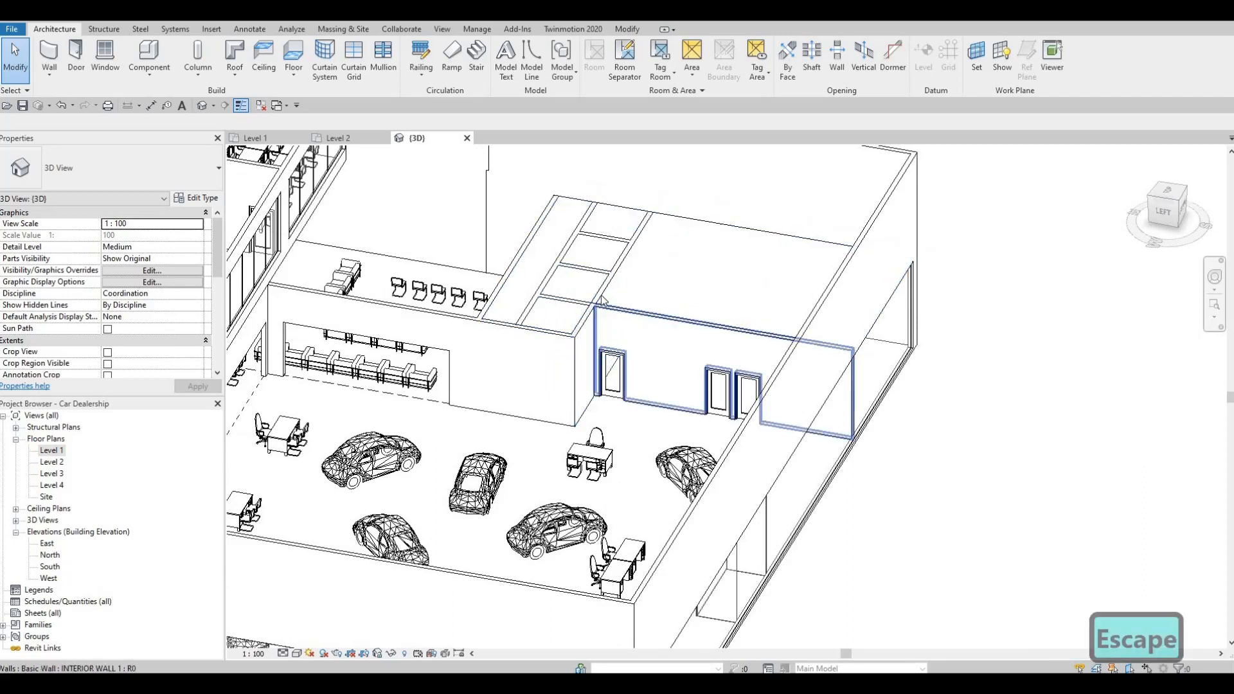
{"action": "left_click", "coordinate": [603, 241]}
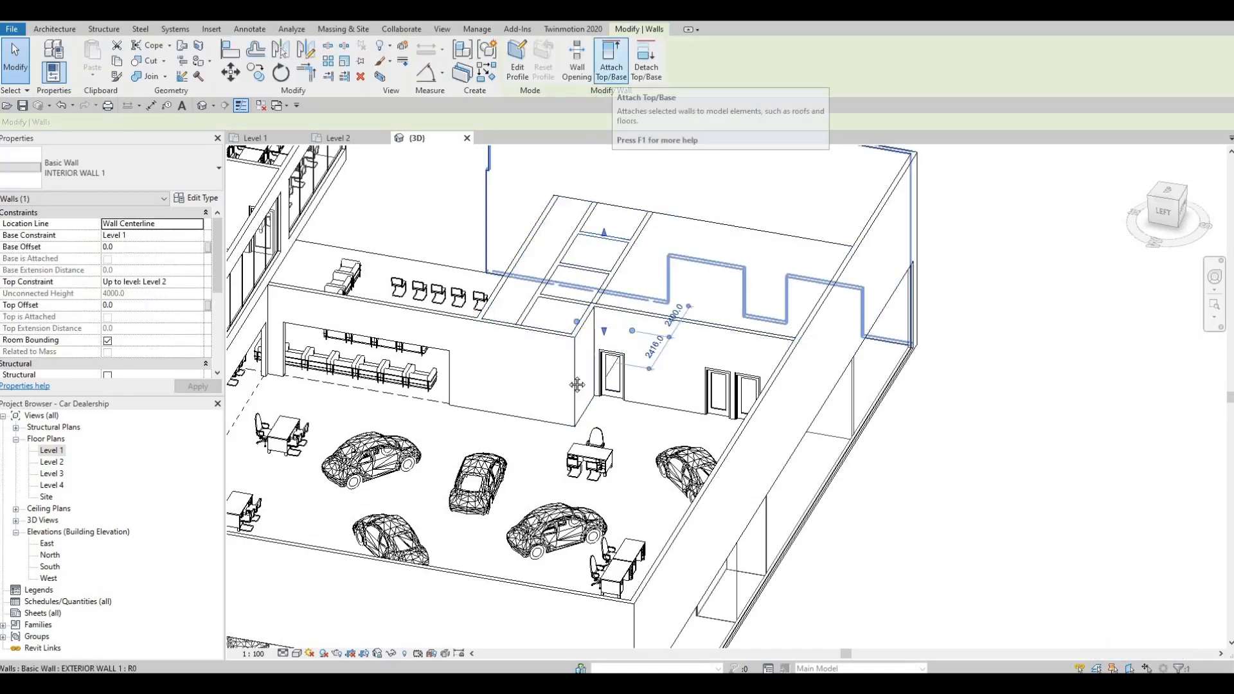
{"action": "key", "text": "Escape"}
{"action": "key", "text": "Escape"}
{"action": "middle_click_drag", "start_coordinate": [612, 376], "coordinate": [859, 189], "text": "shift"}
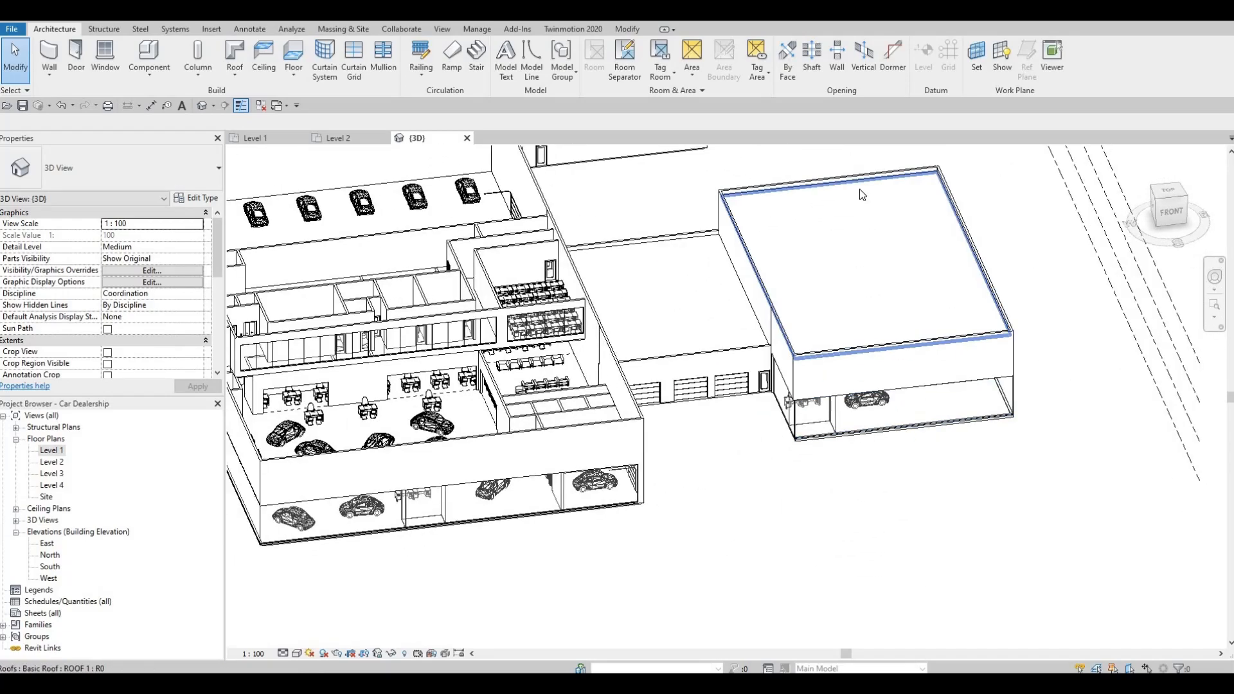
{"action": "left_click", "coordinate": [882, 227]}
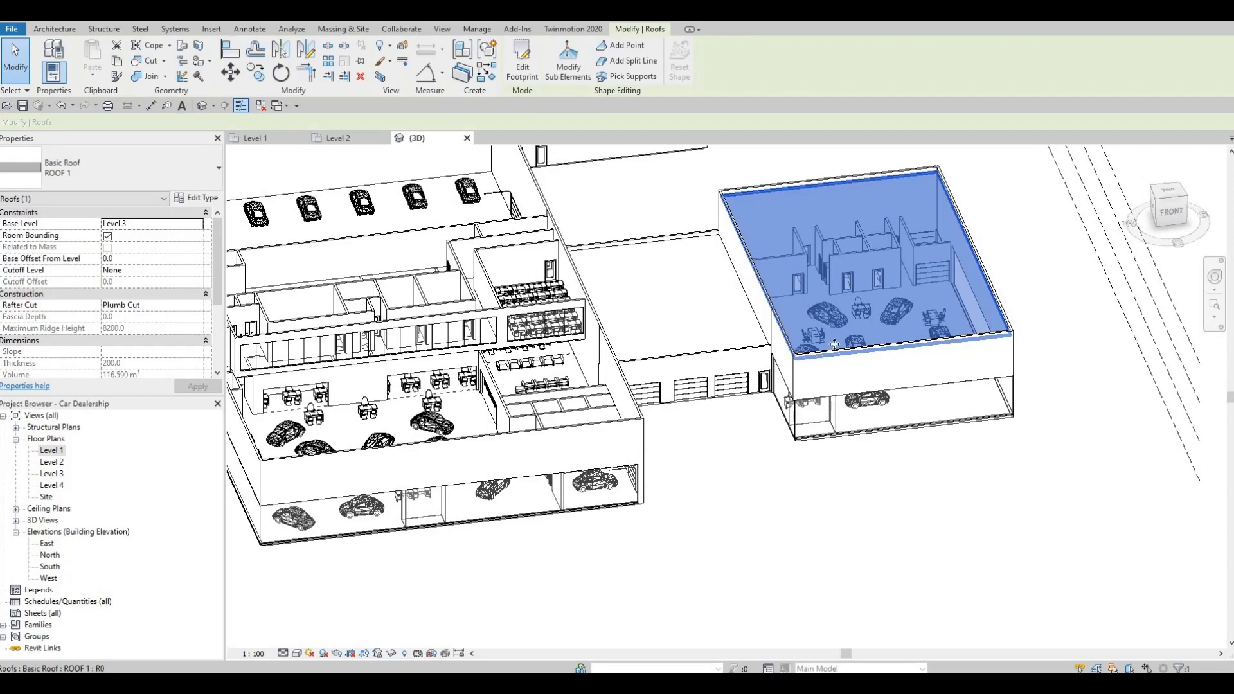
{"action": "middle_click_drag", "start_coordinate": [835, 343], "coordinate": [1062, 359]}
{"action": "scroll", "coordinate": [962, 424], "scroll_direction": "down", "scroll_amount": 1}
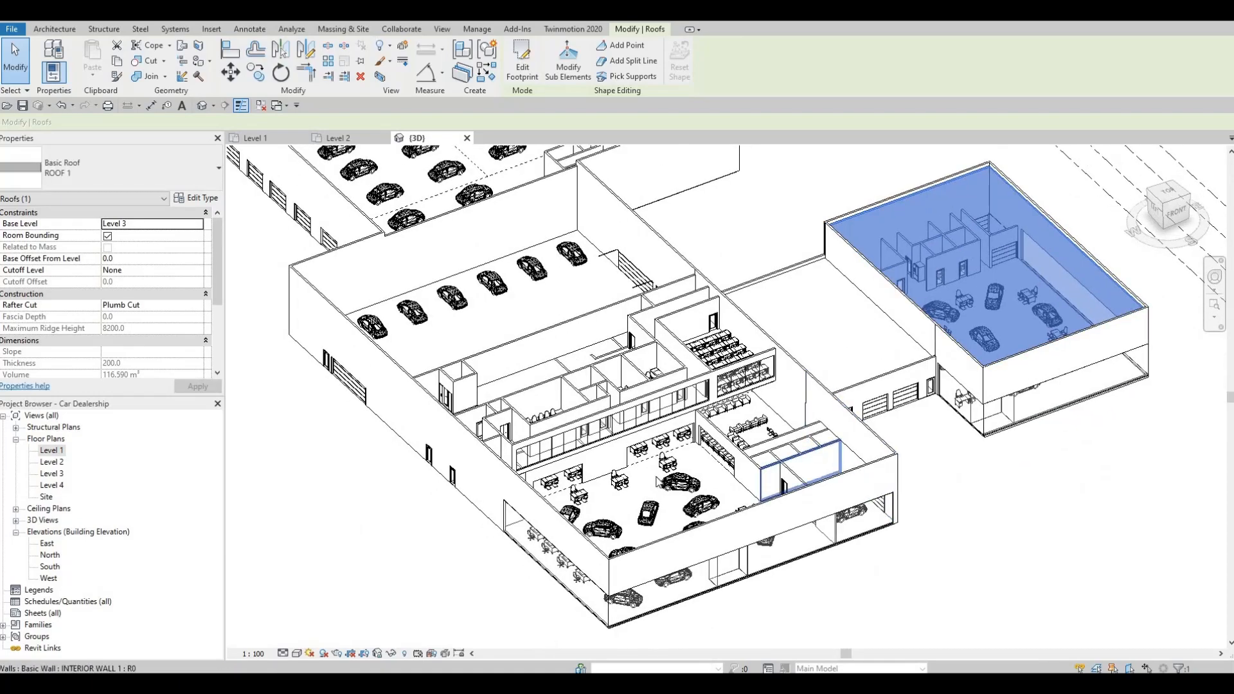
{"action": "scroll", "coordinate": [713, 480], "scroll_direction": "up", "scroll_amount": 3}
{"action": "key", "text": "Escape"}
Examine the unroofed rooms on the opposite side of the main showroom in 3D.
{"action": "middle_click_drag", "start_coordinate": [649, 507], "coordinate": [450, 399], "text": "shift"}
{"action": "middle_click_drag", "start_coordinate": [450, 399], "coordinate": [617, 347]}
{"action": "middle_click_drag", "start_coordinate": [481, 315], "coordinate": [514, 354], "text": "shift"}
{"action": "scroll", "coordinate": [415, 272], "scroll_direction": "down", "scroll_amount": 1}
{"action": "scroll", "coordinate": [331, 202], "scroll_direction": "up", "scroll_amount": 1}
{"action": "middle_click_drag", "start_coordinate": [488, 411], "coordinate": [411, 360], "text": "shift"}
{"action": "middle_click_drag", "start_coordinate": [707, 309], "coordinate": [581, 514], "text": "shift"}
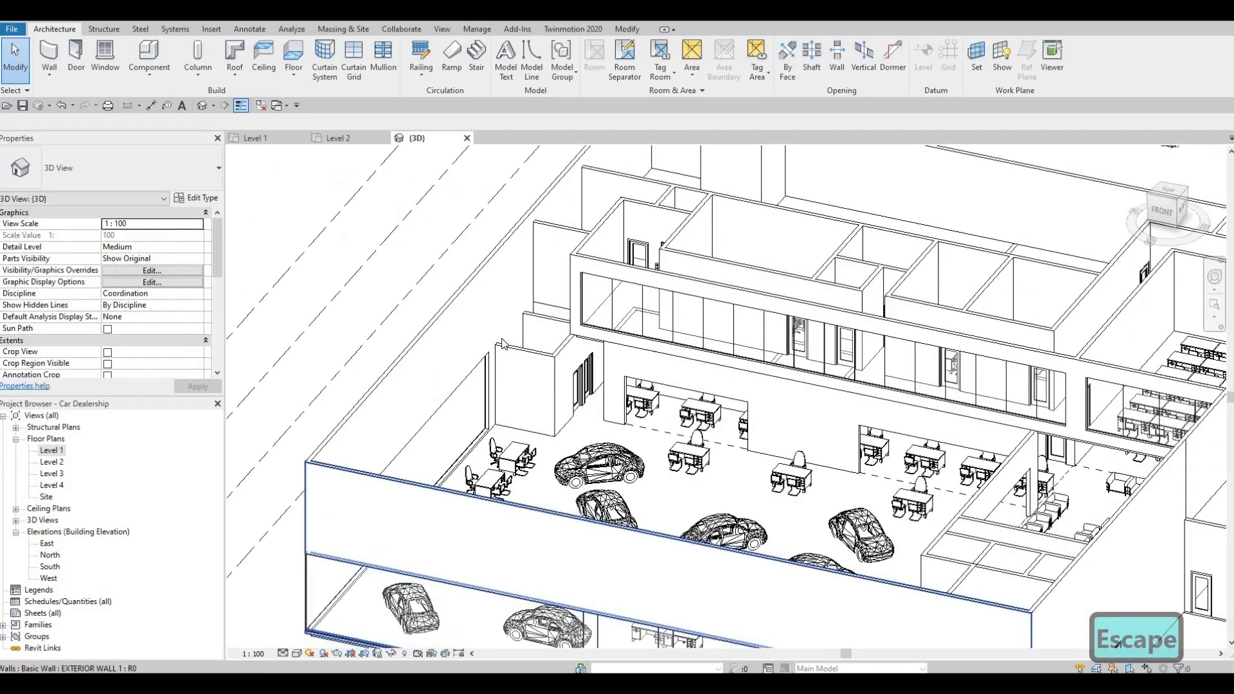
{"action": "scroll", "coordinate": [515, 350], "scroll_direction": "up", "scroll_amount": 3}
{"action": "middle_click_drag", "start_coordinate": [535, 457], "coordinate": [597, 475], "text": "shift"}
{"action": "middle_click_drag", "start_coordinate": [492, 485], "coordinate": [529, 392]}
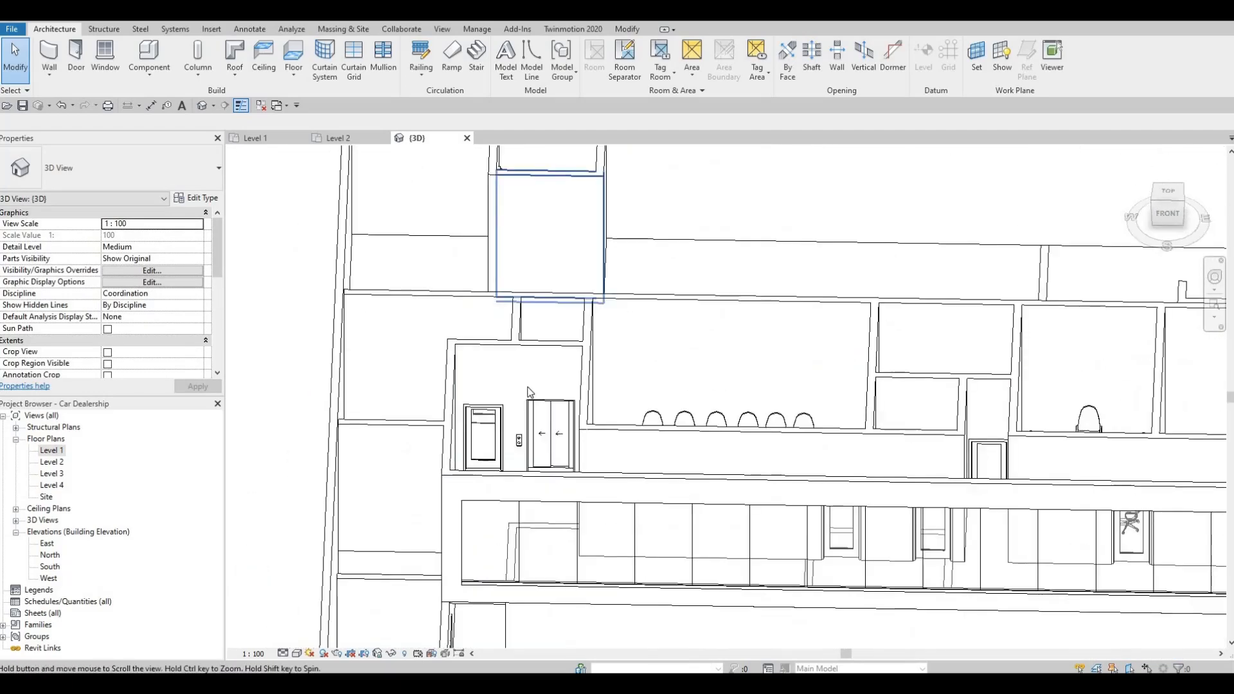
{"action": "scroll", "coordinate": [385, 565], "scroll_direction": "down", "scroll_amount": 1}
{"action": "middle_click_drag", "start_coordinate": [386, 566], "coordinate": [466, 379]}
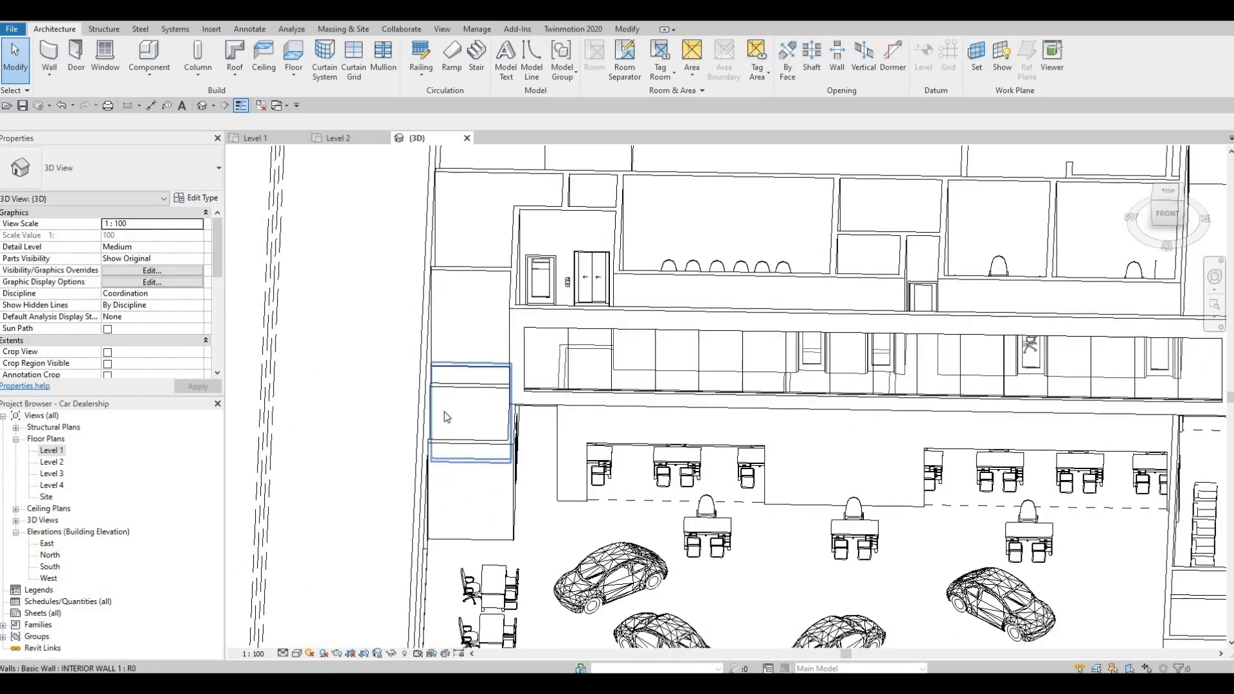
Examine the janitor and washroom area beside the main showroom and the surrounding unroofed rooms in 3D.
{"action": "scroll", "coordinate": [460, 404], "scroll_direction": "down", "scroll_amount": 1}
{"action": "scroll", "coordinate": [463, 346], "scroll_direction": "down", "scroll_amount": 1}
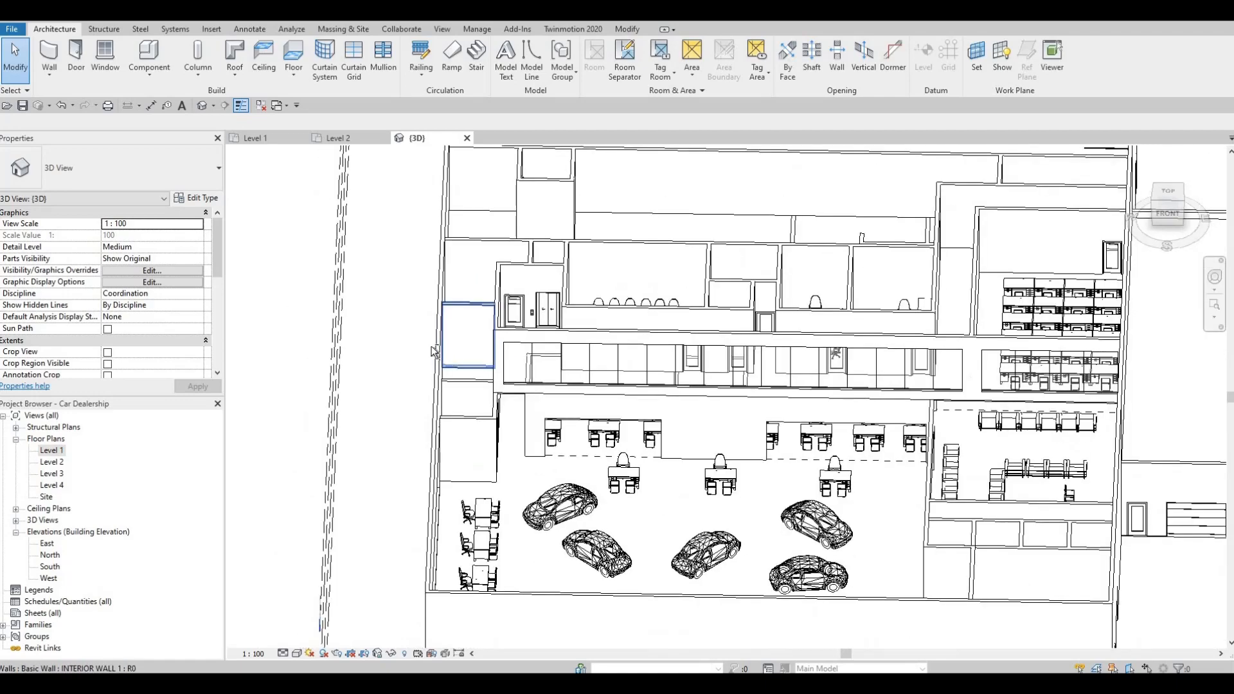
{"action": "middle_click_drag", "start_coordinate": [435, 351], "coordinate": [500, 285], "text": "shift"}
{"action": "scroll", "coordinate": [500, 286], "scroll_direction": "up", "scroll_amount": 2}
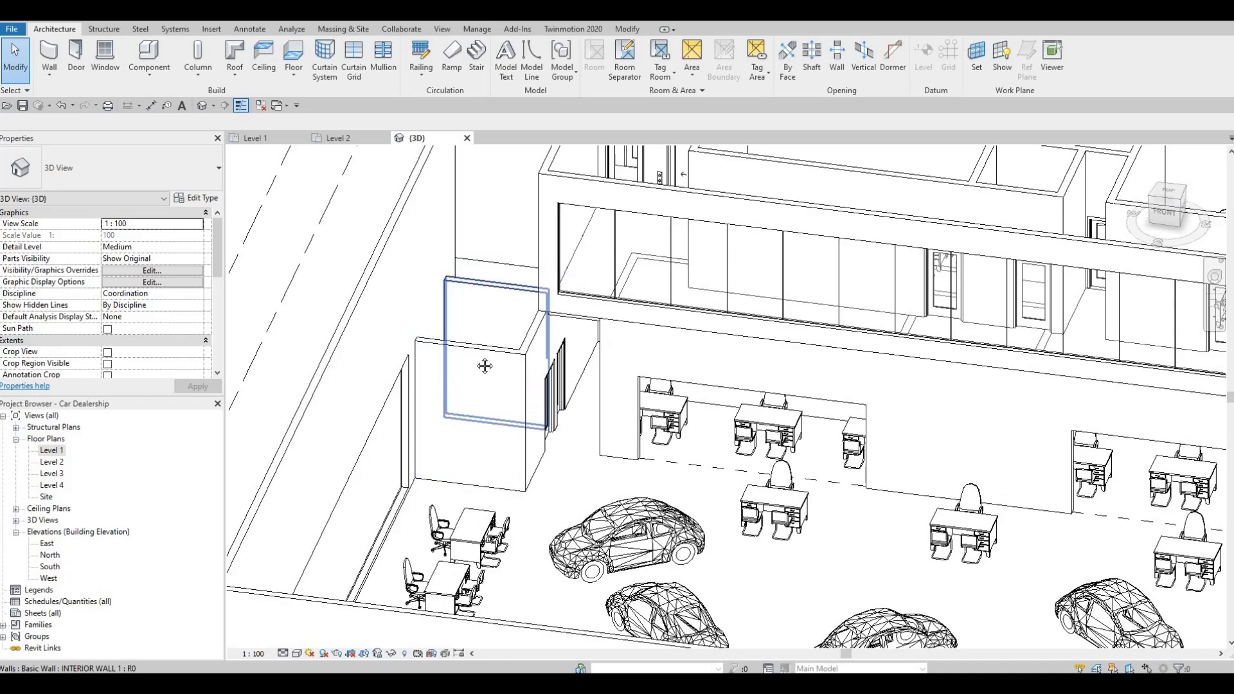
{"action": "scroll", "coordinate": [484, 366], "scroll_direction": "down", "scroll_amount": 1}
{"action": "middle_click_drag", "start_coordinate": [495, 418], "coordinate": [454, 431]}
{"action": "scroll", "coordinate": [499, 405], "scroll_direction": "down", "scroll_amount": 1}
{"action": "middle_click_drag", "start_coordinate": [759, 475], "coordinate": [738, 450], "text": "shift"}
{"action": "scroll", "coordinate": [737, 424], "scroll_direction": "down", "scroll_amount": 1}
{"action": "middle_click_drag", "start_coordinate": [507, 283], "coordinate": [557, 250], "text": "shift"}
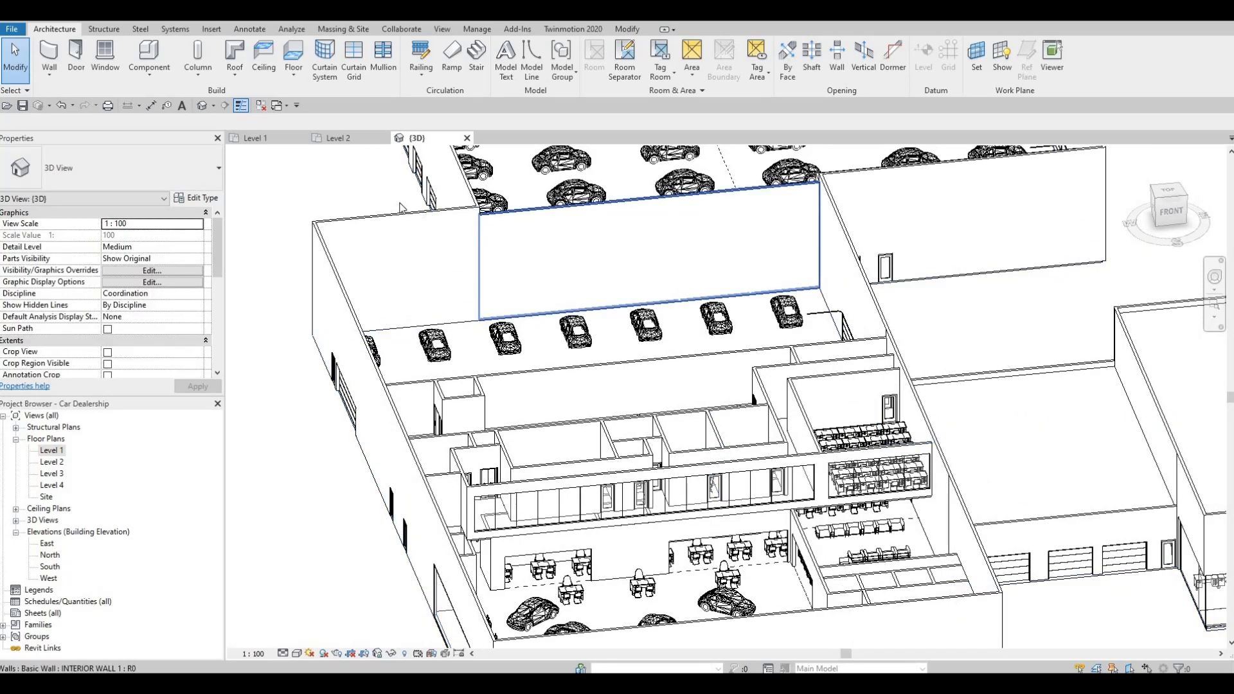
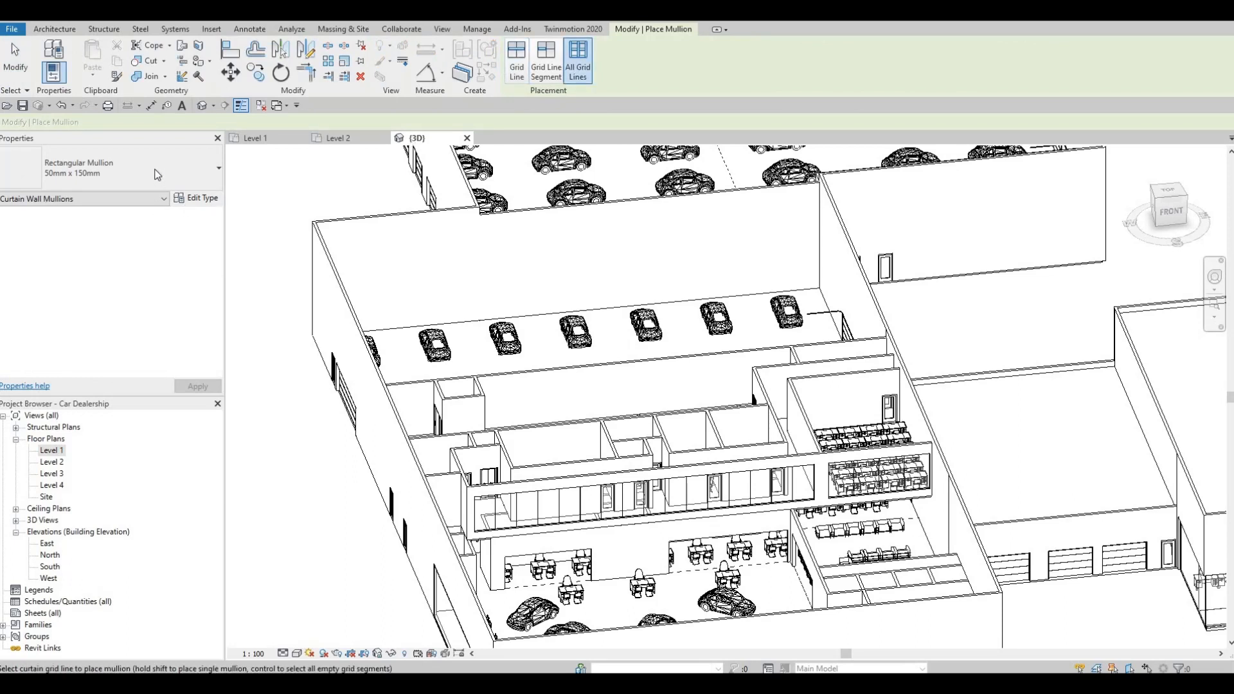
Place 50mm x 65mm rectangular mullions on all grid lines of the two upper-floor curtain walls overlooking the showroom.
{"action": "left_click", "coordinate": [156, 176]}
{"action": "left_click", "coordinate": [90, 354]}
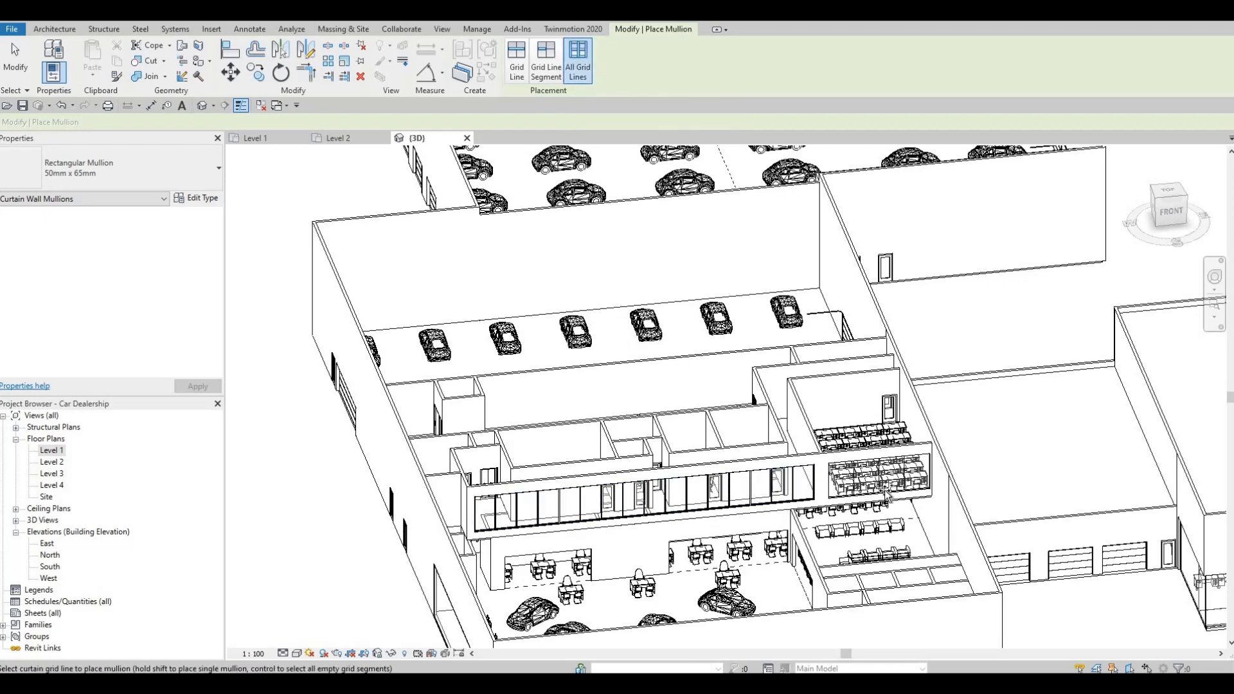
{"action": "scroll", "coordinate": [875, 477], "scroll_direction": "up", "scroll_amount": 3}
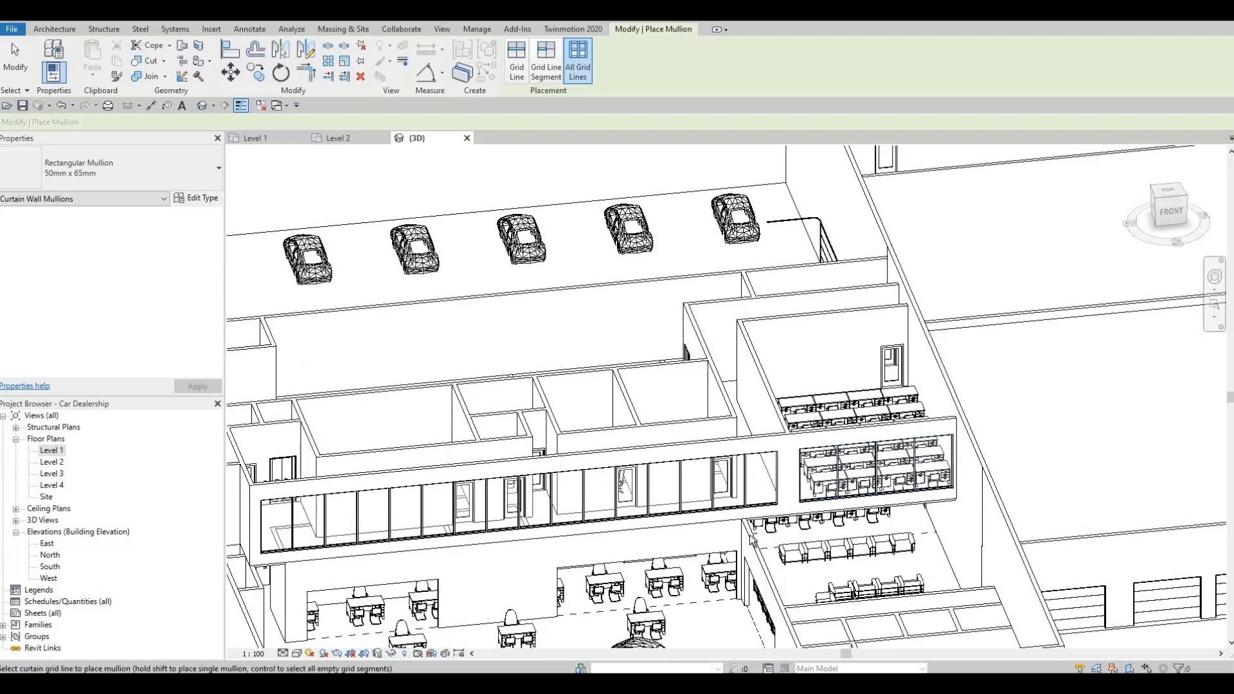
{"action": "key", "text": "Escape"}
Examine the mullioned curtain walls and the interior in 3D, and locate the janitor room and Washroom 3 on the Level 1 plan.
{"action": "scroll", "coordinate": [776, 513], "scroll_direction": "down", "scroll_amount": 5}
{"action": "middle_click_drag", "start_coordinate": [776, 513], "coordinate": [837, 522], "text": "shift"}
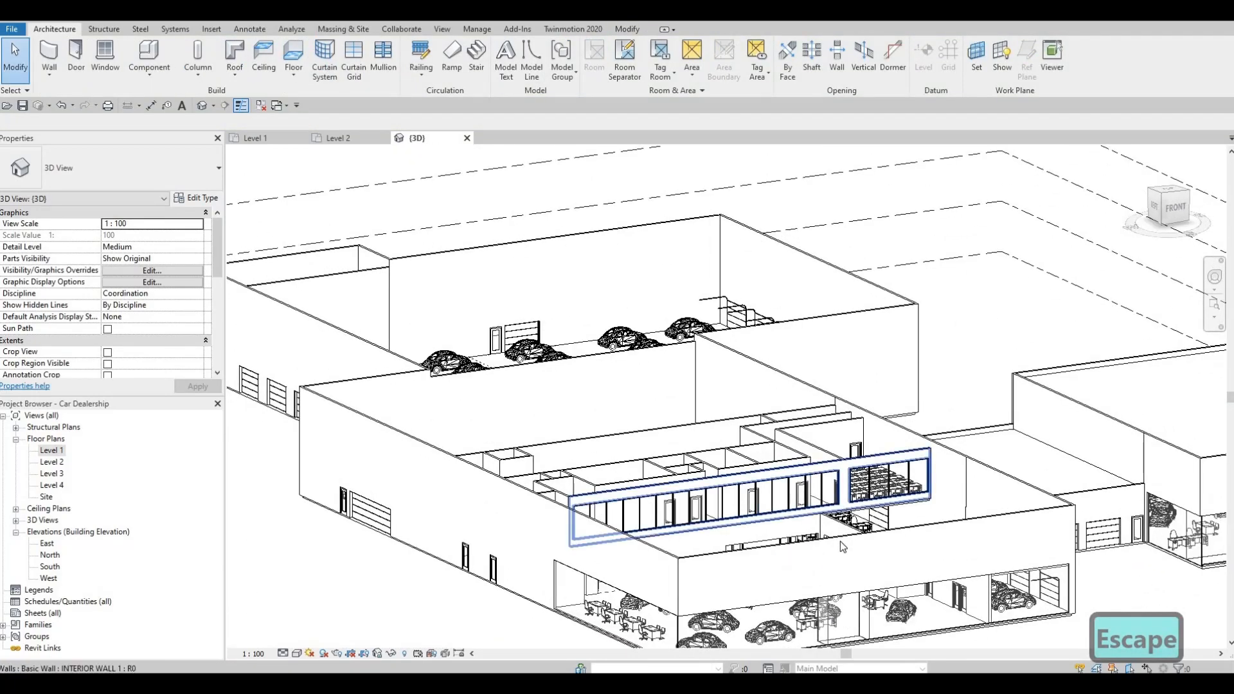
{"action": "middle_click_drag", "start_coordinate": [713, 549], "coordinate": [729, 601], "text": "shift"}
{"action": "middle_click_drag", "start_coordinate": [869, 437], "coordinate": [557, 380], "text": "shift"}
{"action": "middle_click_drag", "start_coordinate": [636, 495], "coordinate": [558, 503], "text": "shift"}
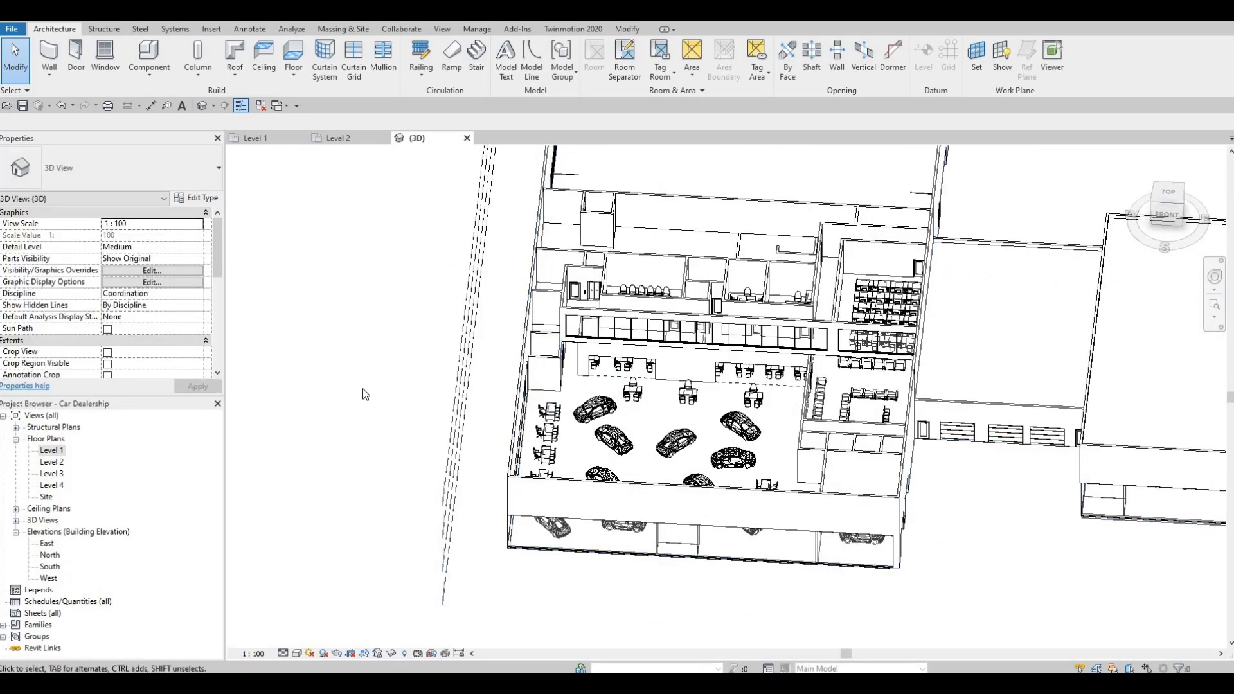
{"action": "scroll", "coordinate": [543, 377], "scroll_direction": "down", "scroll_amount": 2}
{"action": "middle_click_drag", "start_coordinate": [421, 237], "coordinate": [551, 393]}
{"action": "scroll", "coordinate": [453, 395], "scroll_direction": "down", "scroll_amount": 2}
{"action": "middle_click_drag", "start_coordinate": [363, 386], "coordinate": [516, 553]}
{"action": "scroll", "coordinate": [402, 396], "scroll_direction": "up", "scroll_amount": 2}
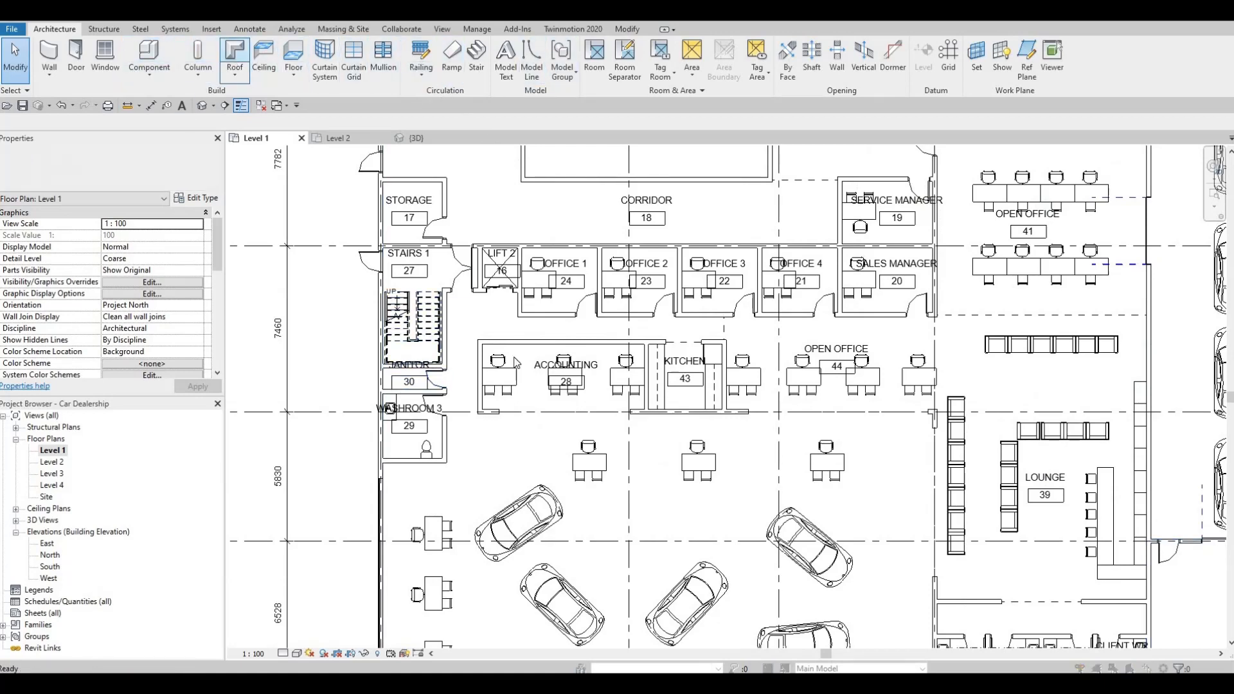
Sketch a rectangular ROOF 2 footprint along the inner wall faces around the janitor room and Washroom 3 on Level 1.
{"action": "left_click", "coordinate": [603, 376]}
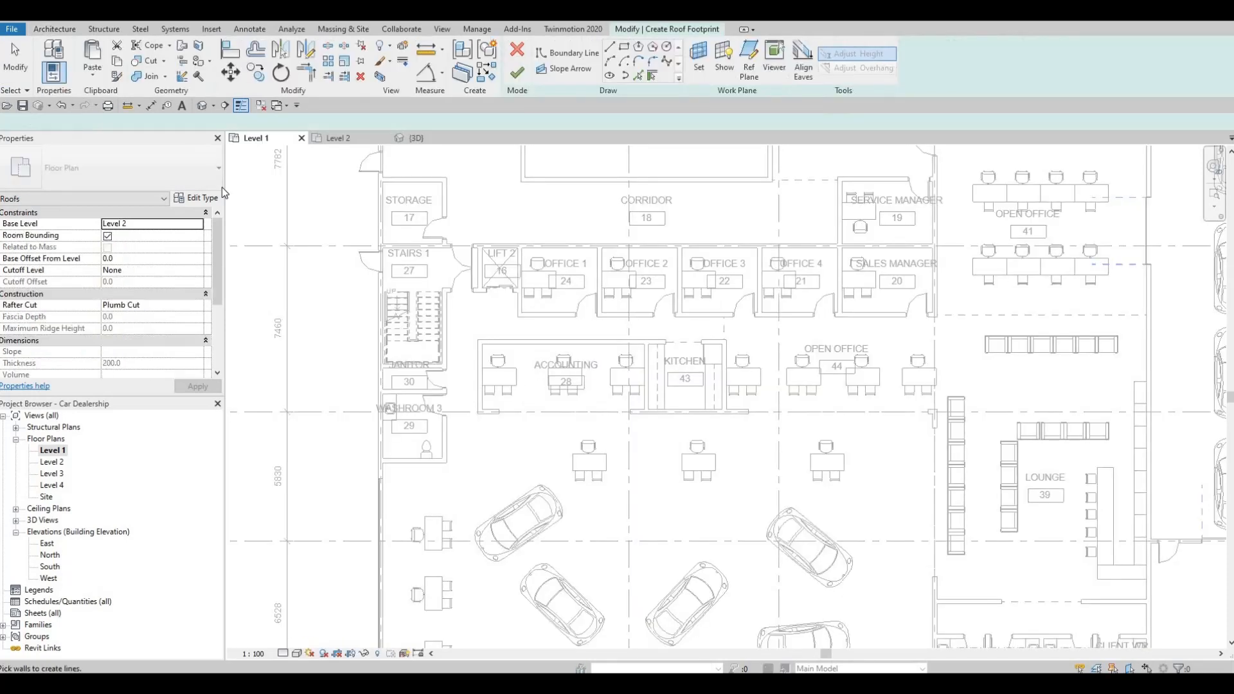
{"action": "key", "text": "l"}
{"action": "key", "text": "i"}
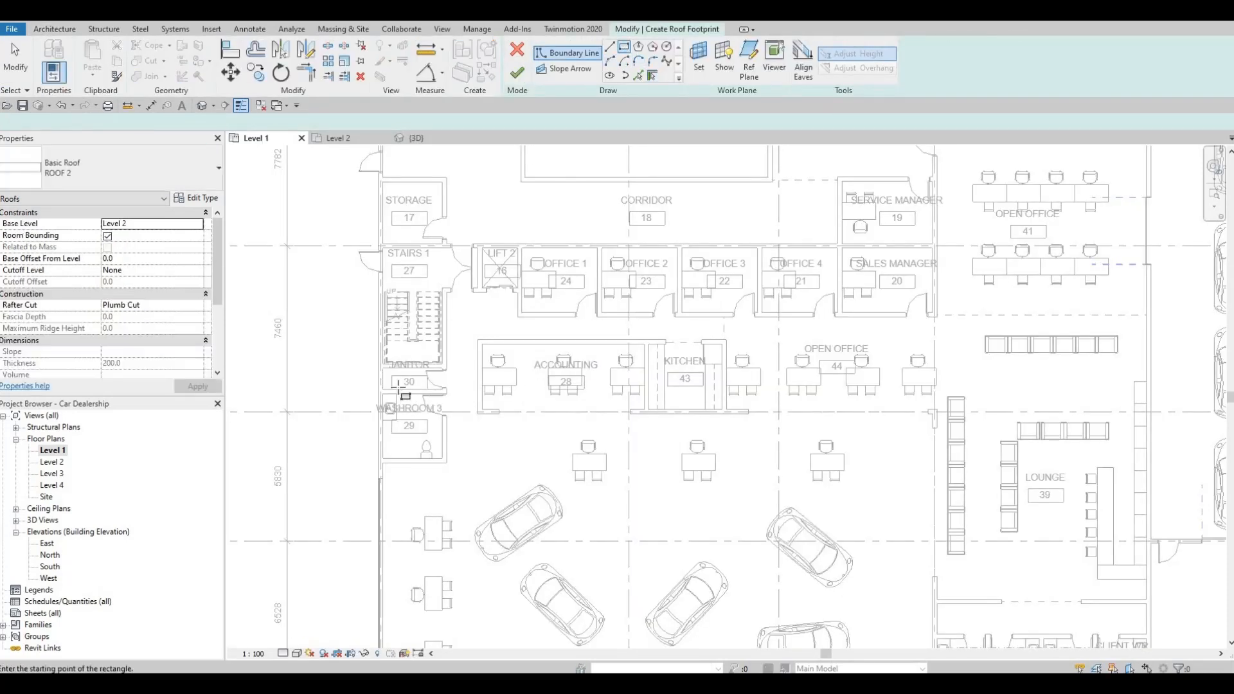
{"action": "scroll", "coordinate": [348, 287], "scroll_direction": "up", "scroll_amount": 6}
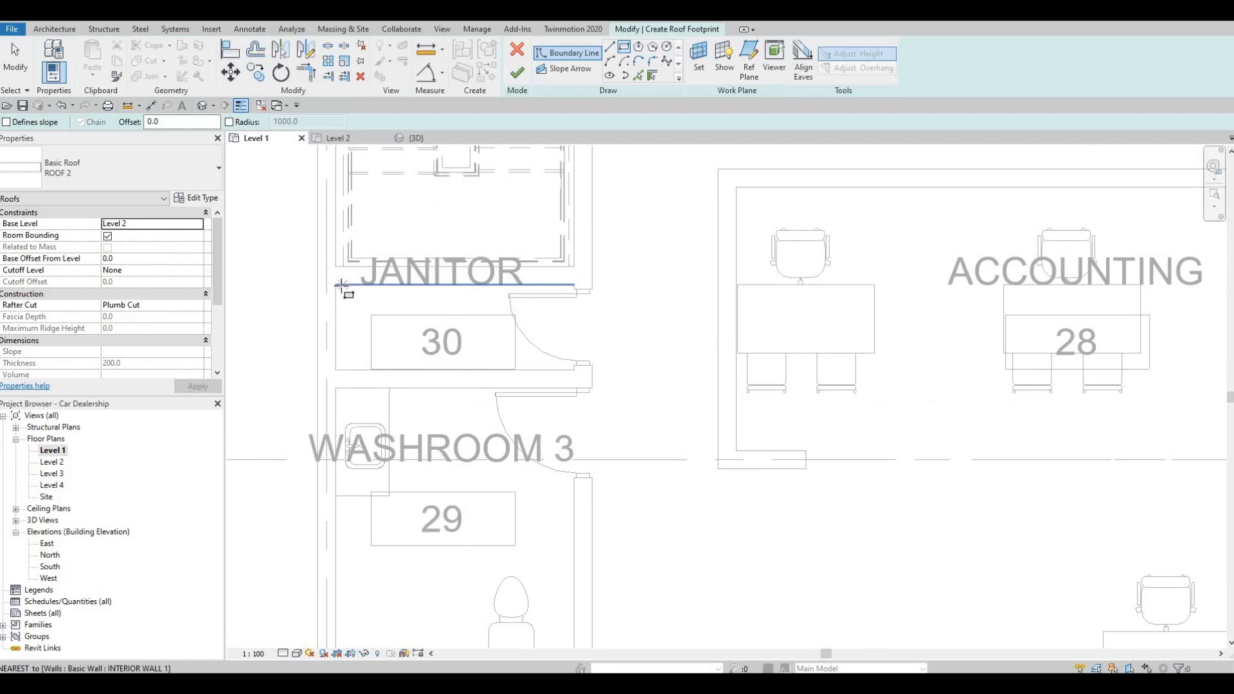
{"action": "left_click", "coordinate": [335, 285]}
{"action": "middle_click_drag", "start_coordinate": [453, 473], "coordinate": [465, 300]}
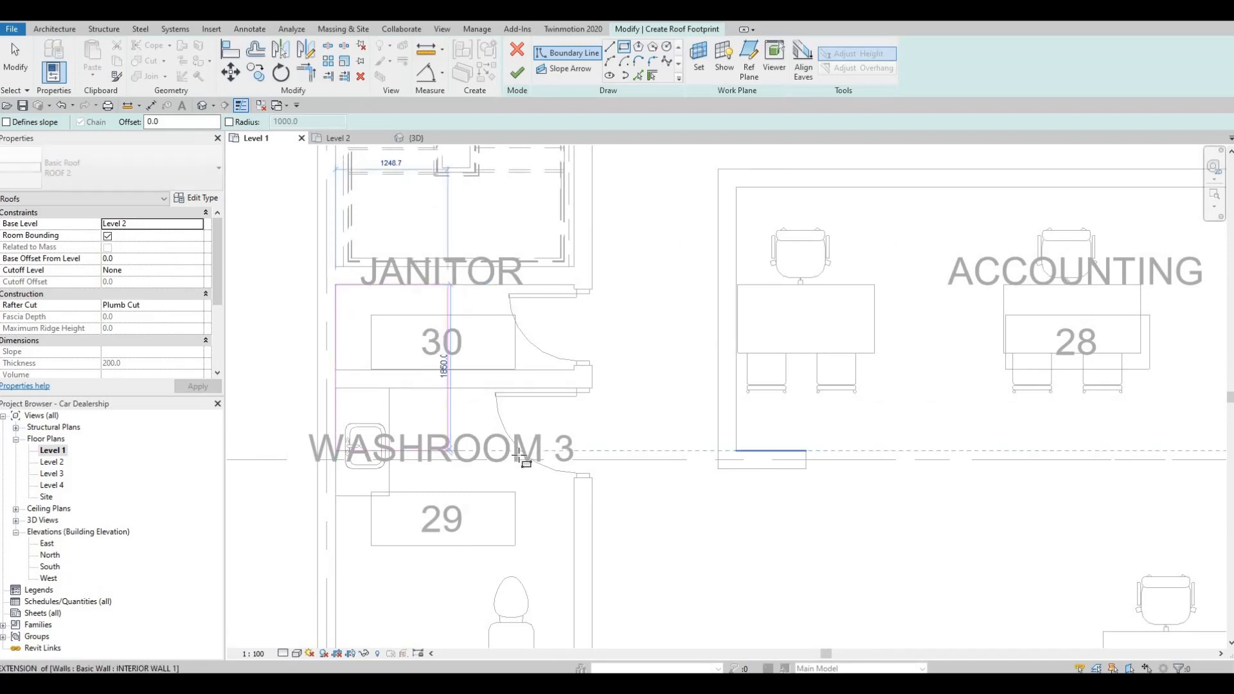
{"action": "scroll", "coordinate": [547, 455], "scroll_direction": "down", "scroll_amount": 1}
{"action": "left_click", "coordinate": [558, 451]}
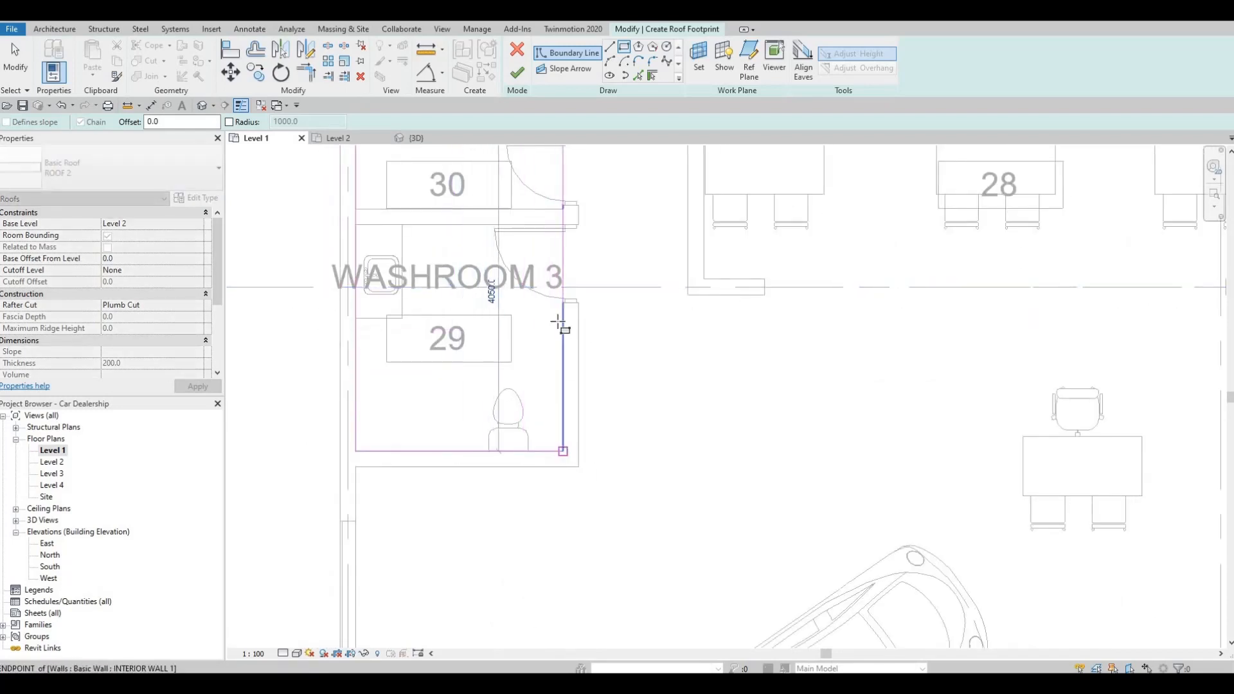
{"action": "key", "text": "Escape"}
{"action": "key", "text": "Escape"}
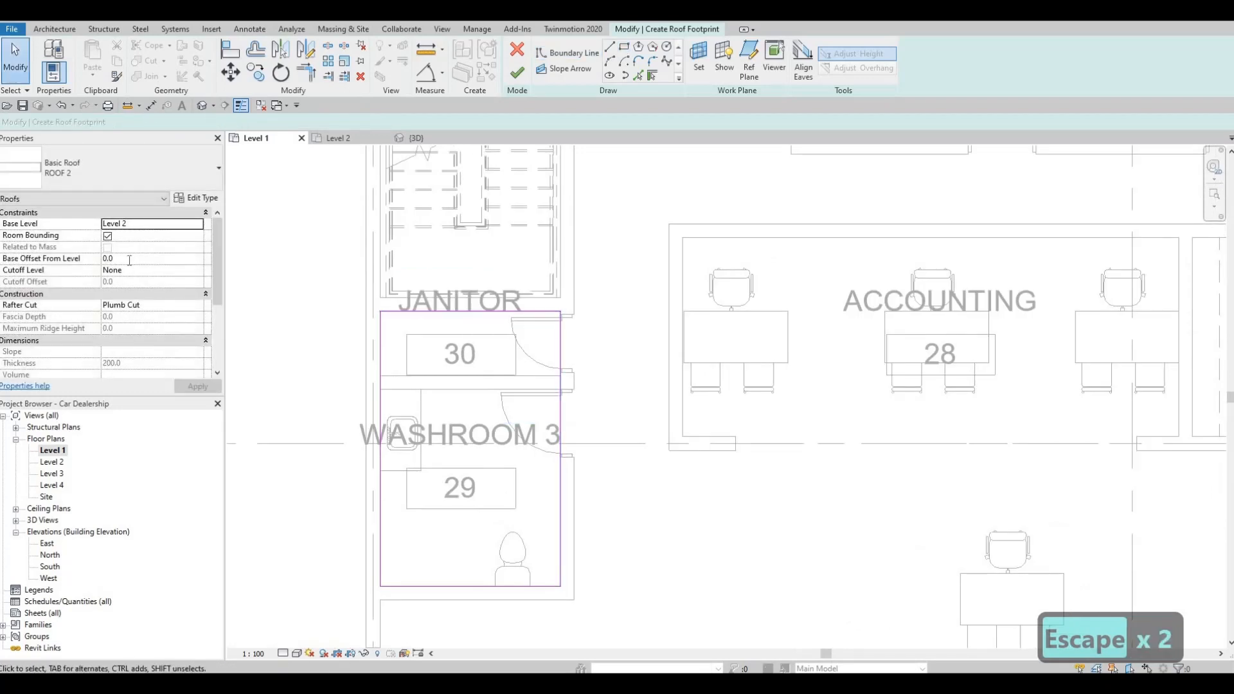
Set the new roof's base offset from level to -200 and finish the footprint.
{"action": "type", "text": "-200"}
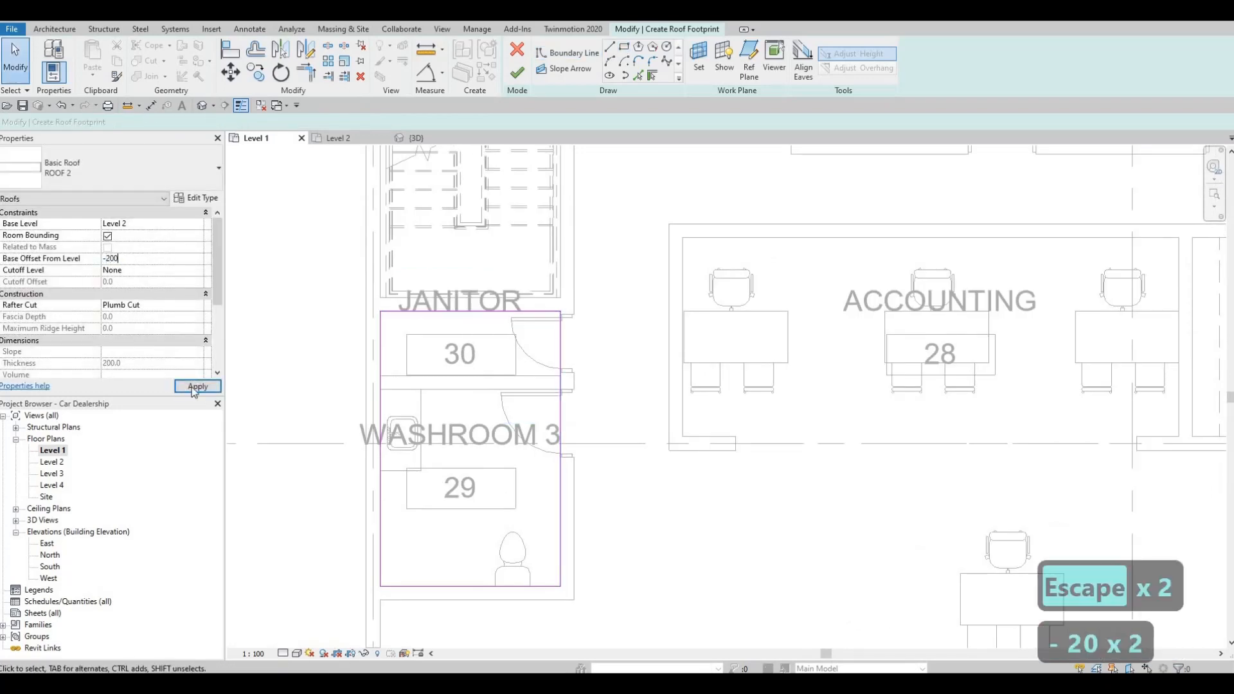
{"action": "left_click", "coordinate": [204, 390]}
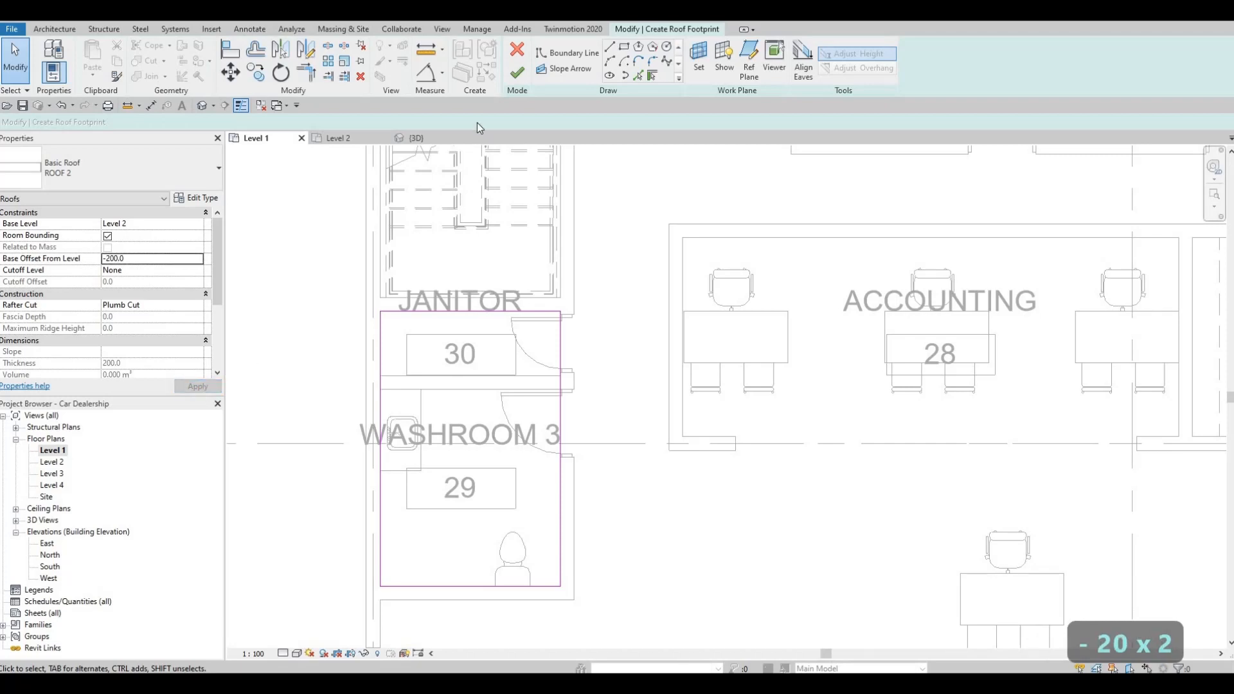
{"action": "left_click", "coordinate": [517, 72]}
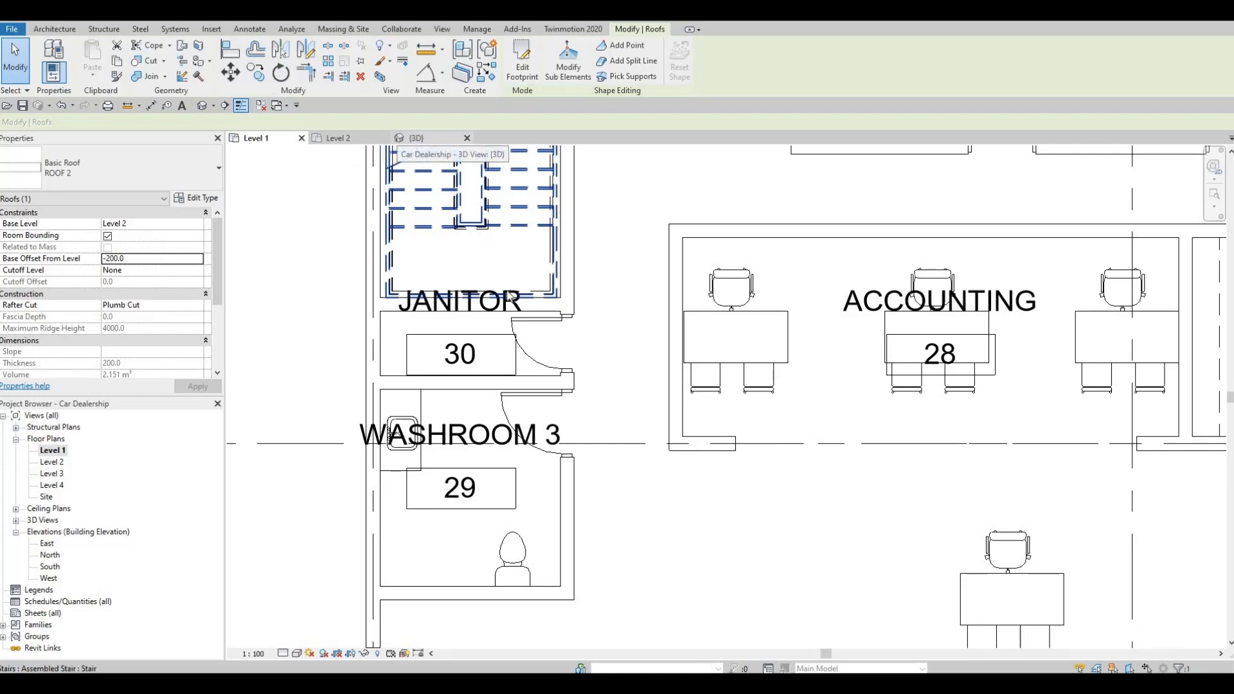
Examine the new roof over the janitor room and Washroom 3 in 3D and review its properties.
{"action": "left_click", "coordinate": [411, 138]}
{"action": "key", "text": "Escape"}
{"action": "scroll", "coordinate": [557, 370], "scroll_direction": "up", "scroll_amount": 3}
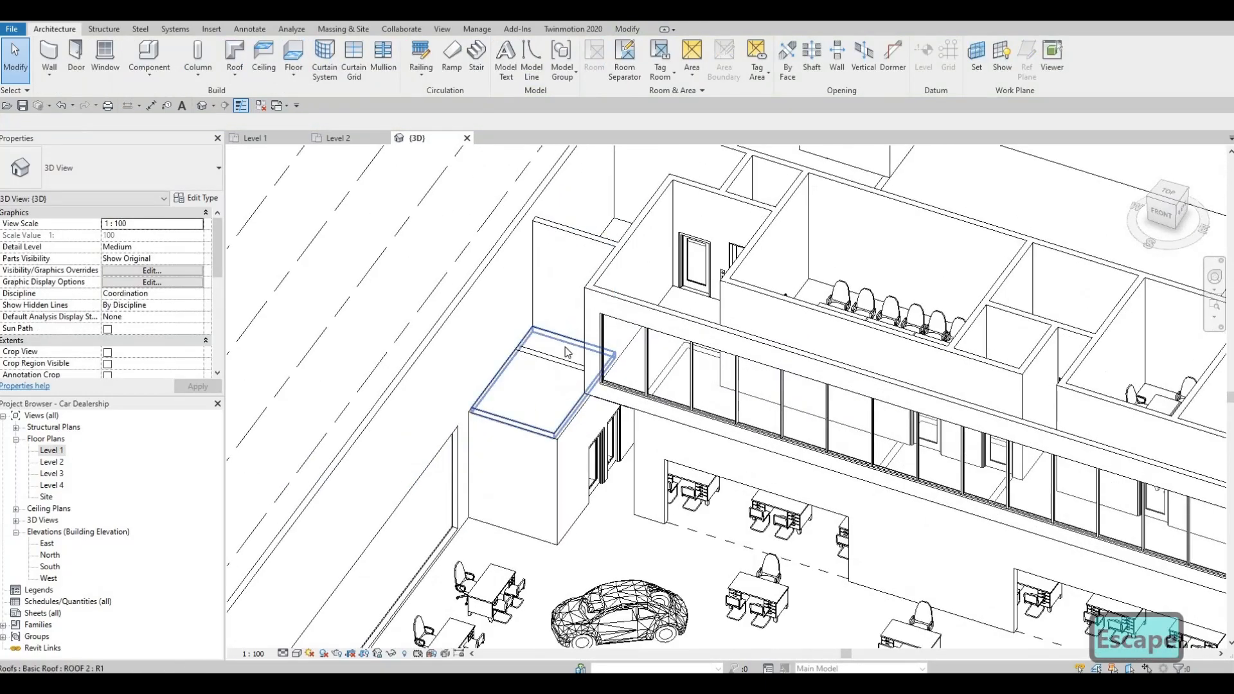
{"action": "left_click", "coordinate": [567, 351]}
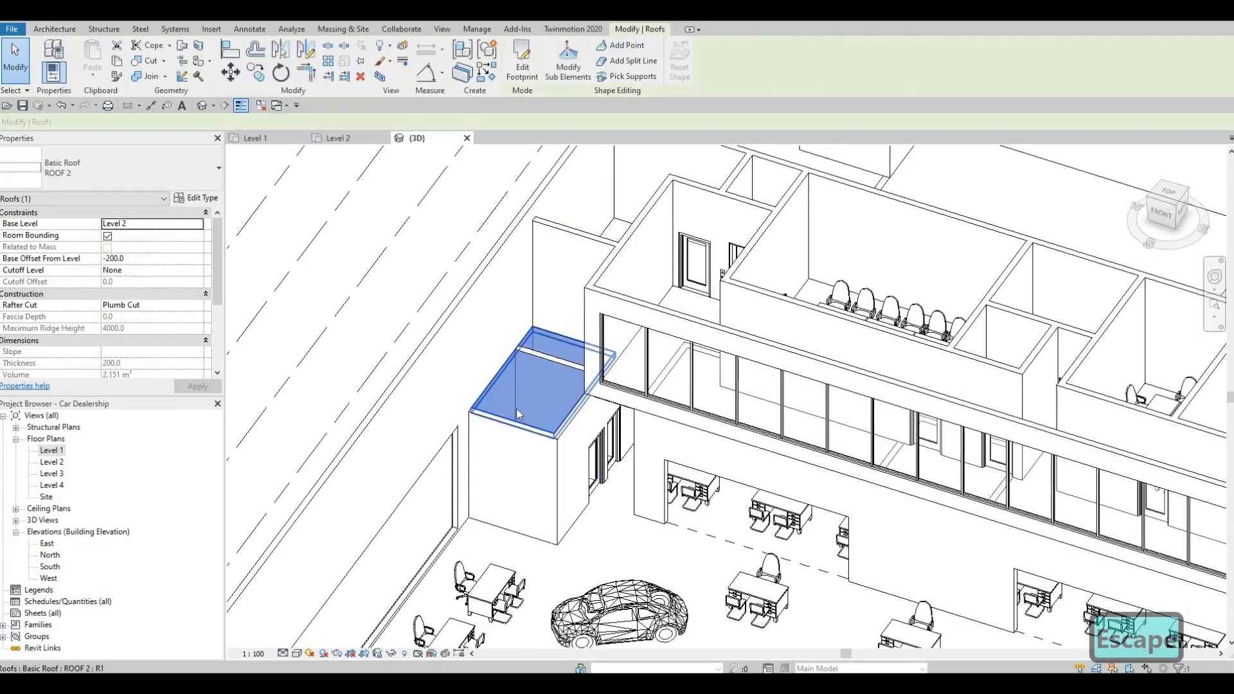
{"action": "key", "text": "Escape"}
{"action": "scroll", "coordinate": [484, 359], "scroll_direction": "up", "scroll_amount": 3}
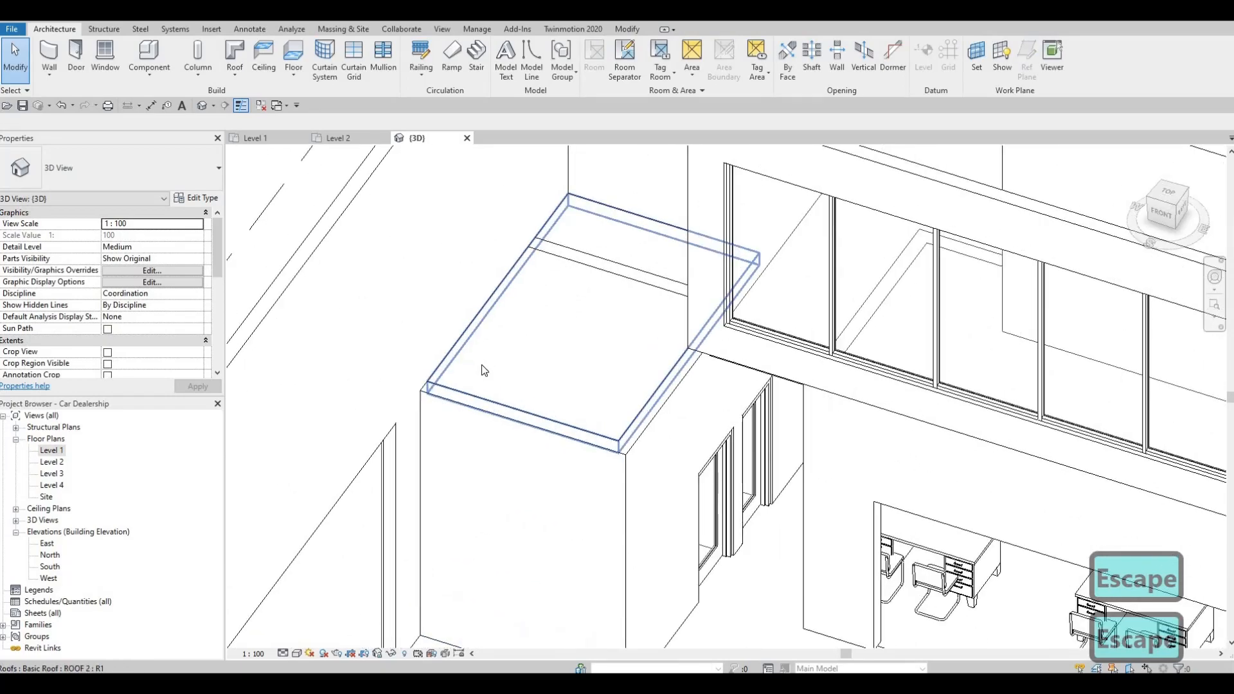
{"action": "scroll", "coordinate": [481, 364], "scroll_direction": "down", "scroll_amount": 1}
{"action": "scroll", "coordinate": [624, 414], "scroll_direction": "down", "scroll_amount": 5}
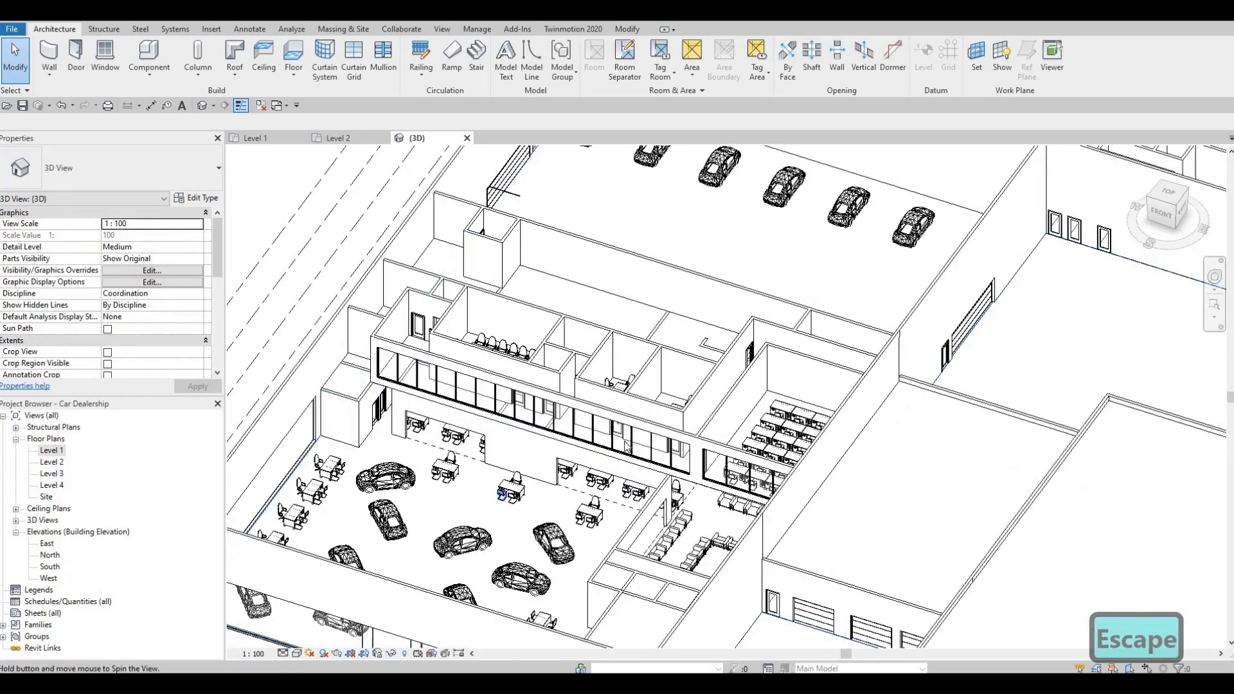
Reveal the hidden elements in the 3D view, unhide the main building's ROOF 1 roof and leave the reveal mode.
{"action": "middle_click_drag", "start_coordinate": [616, 442], "coordinate": [423, 634], "text": "shift"}
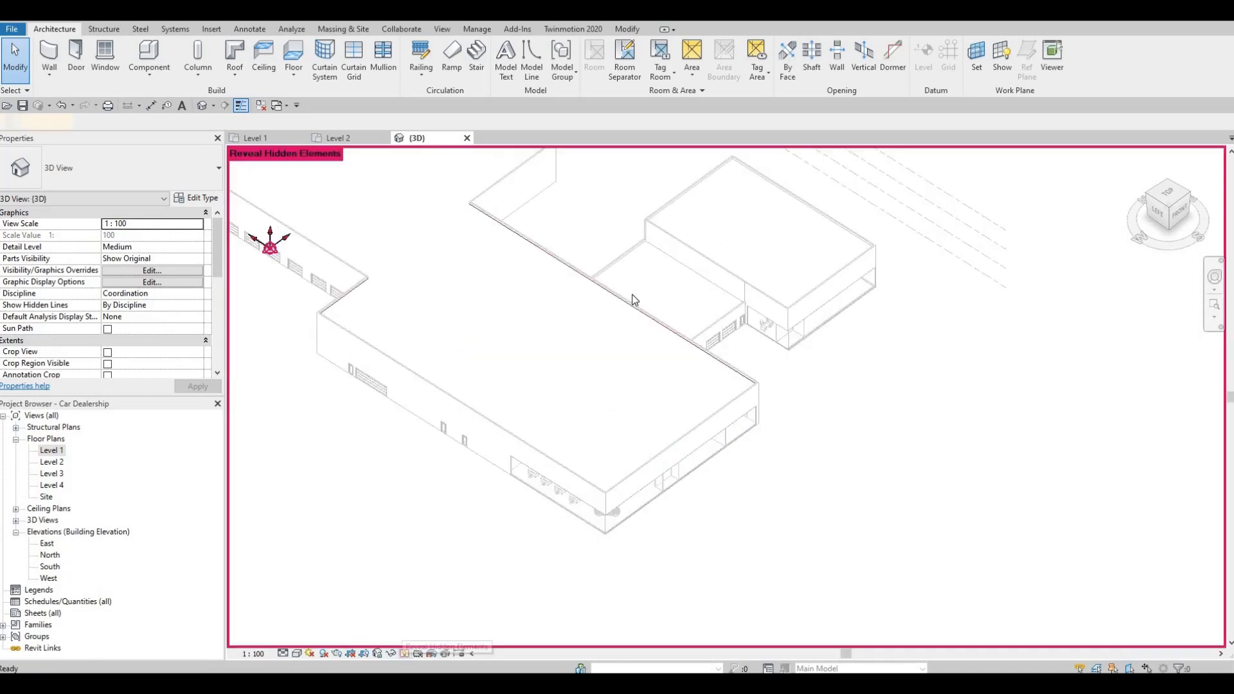
{"action": "left_click", "coordinate": [615, 305]}
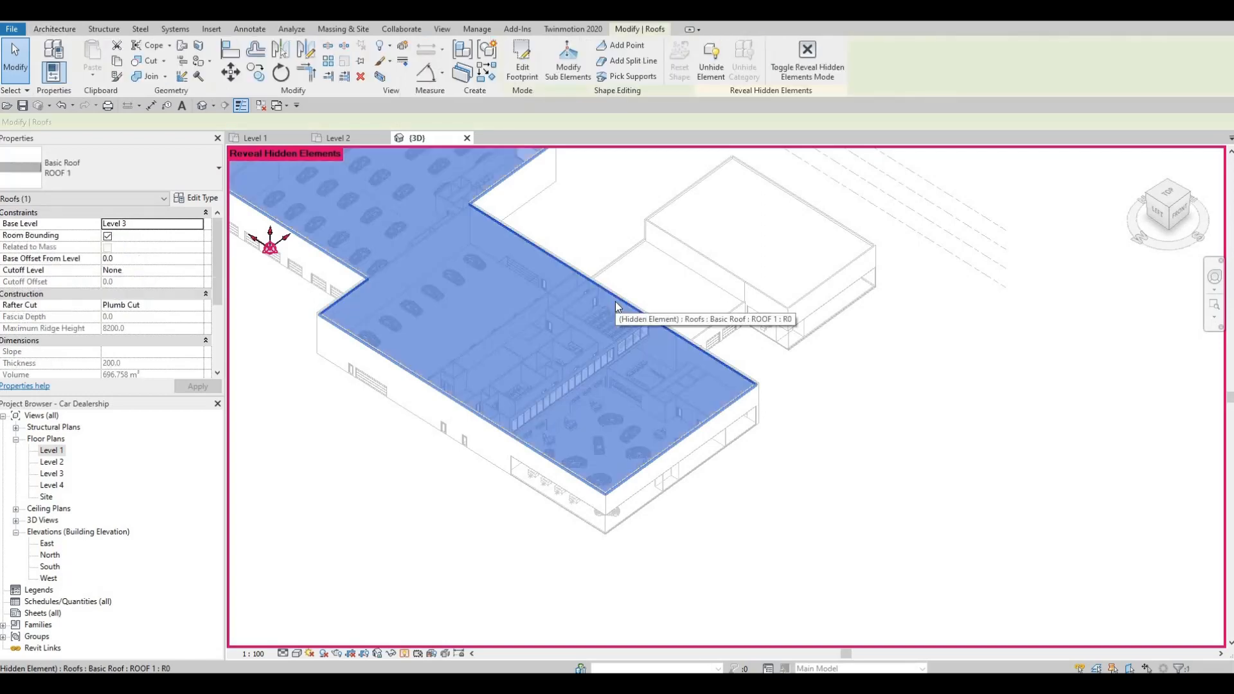
{"action": "left_click", "coordinate": [699, 60]}
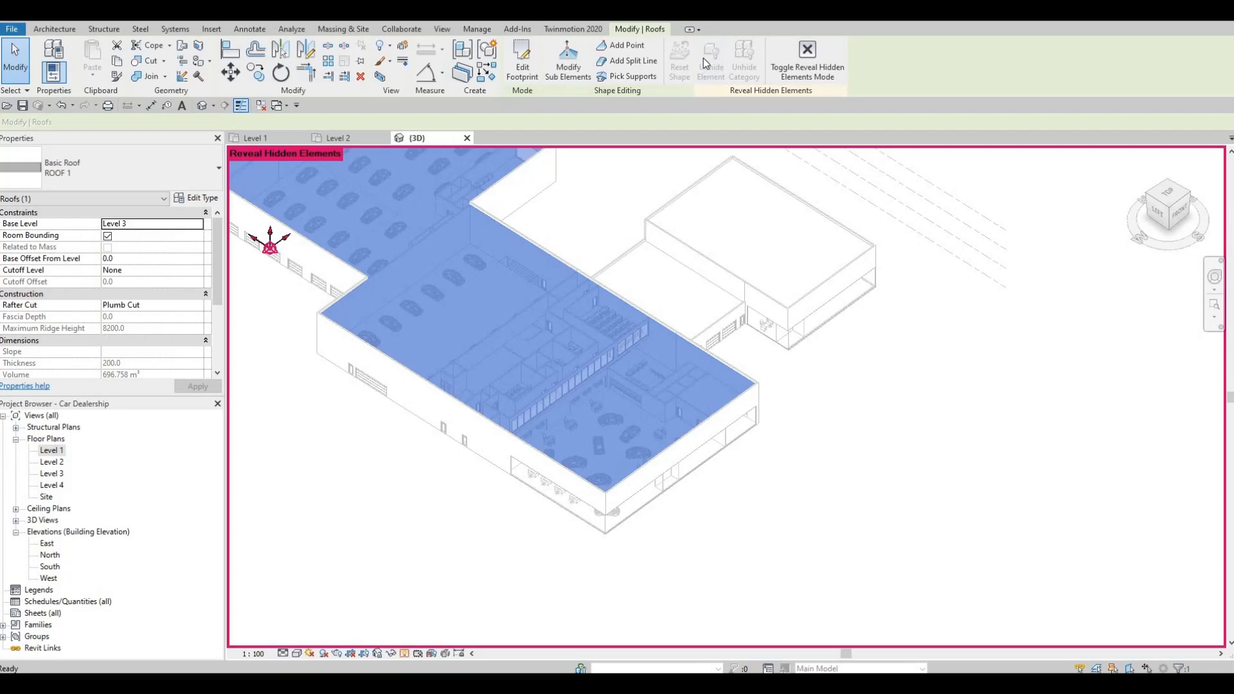
{"action": "left_click", "coordinate": [804, 59]}
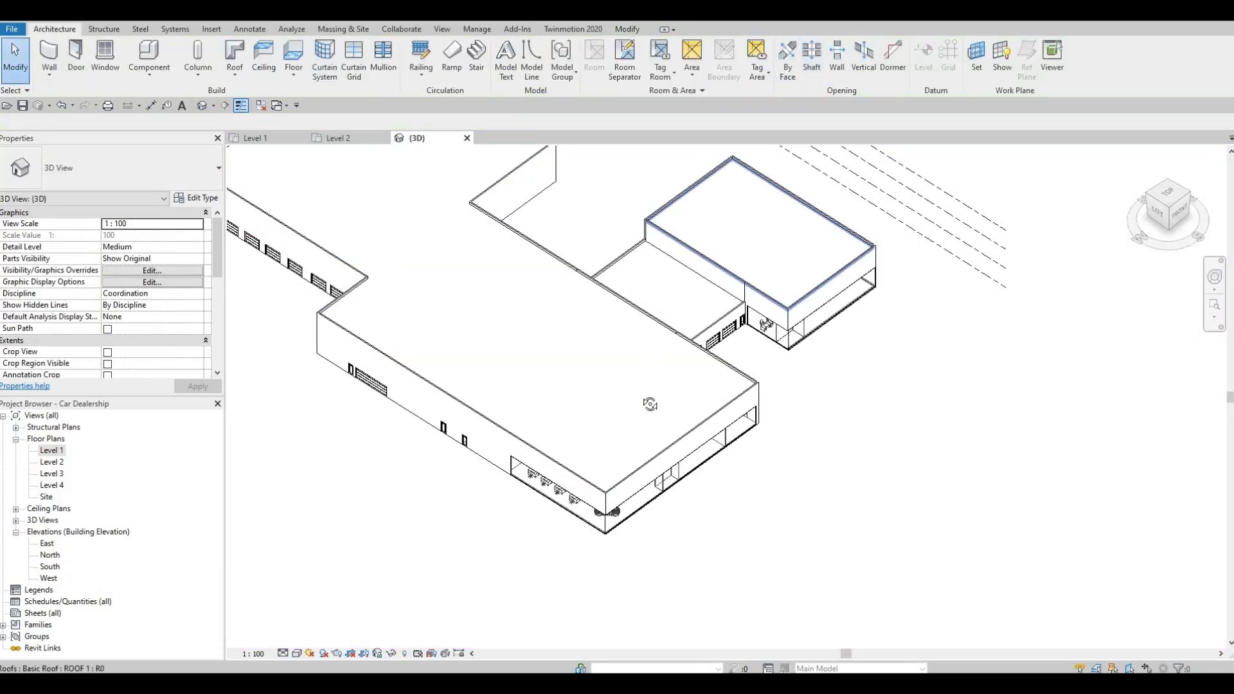
{"action": "key", "text": "Escape"}
Hide the ROOF 1 roof element of the separate showroom building in the 3D view.
{"action": "middle_click_drag", "start_coordinate": [549, 382], "coordinate": [601, 335], "text": "shift"}
{"action": "scroll", "coordinate": [601, 336], "scroll_direction": "up", "scroll_amount": 3}
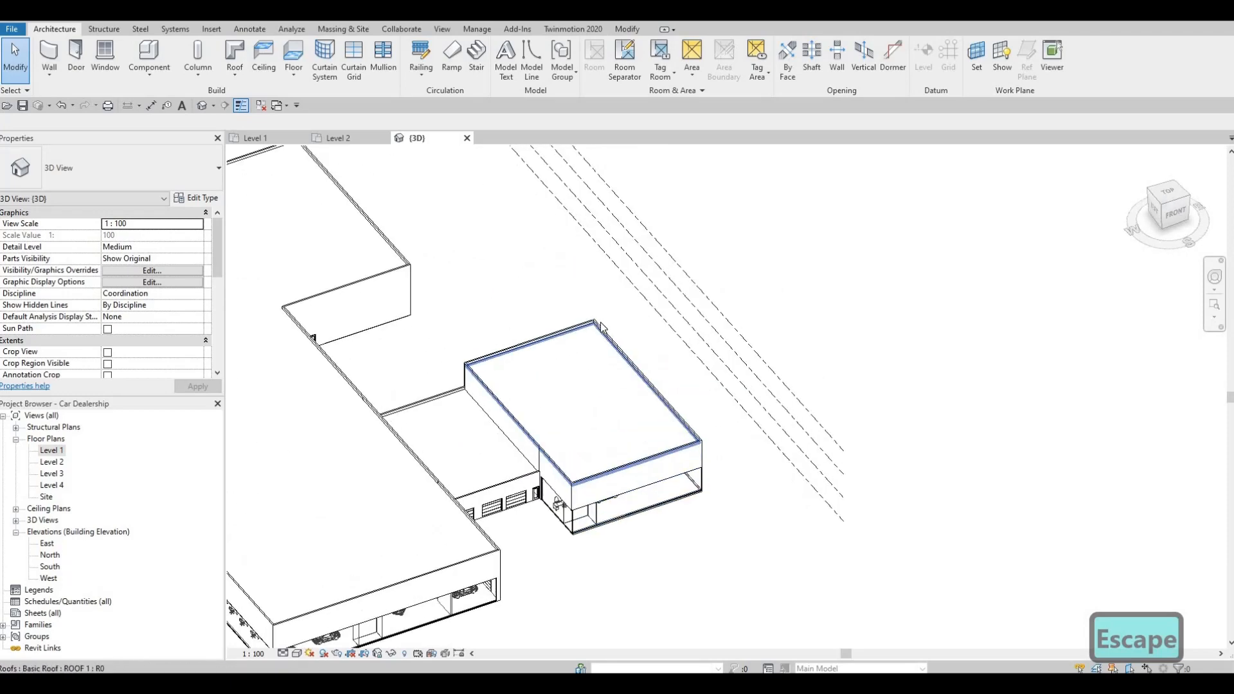
{"action": "left_click", "coordinate": [603, 328]}
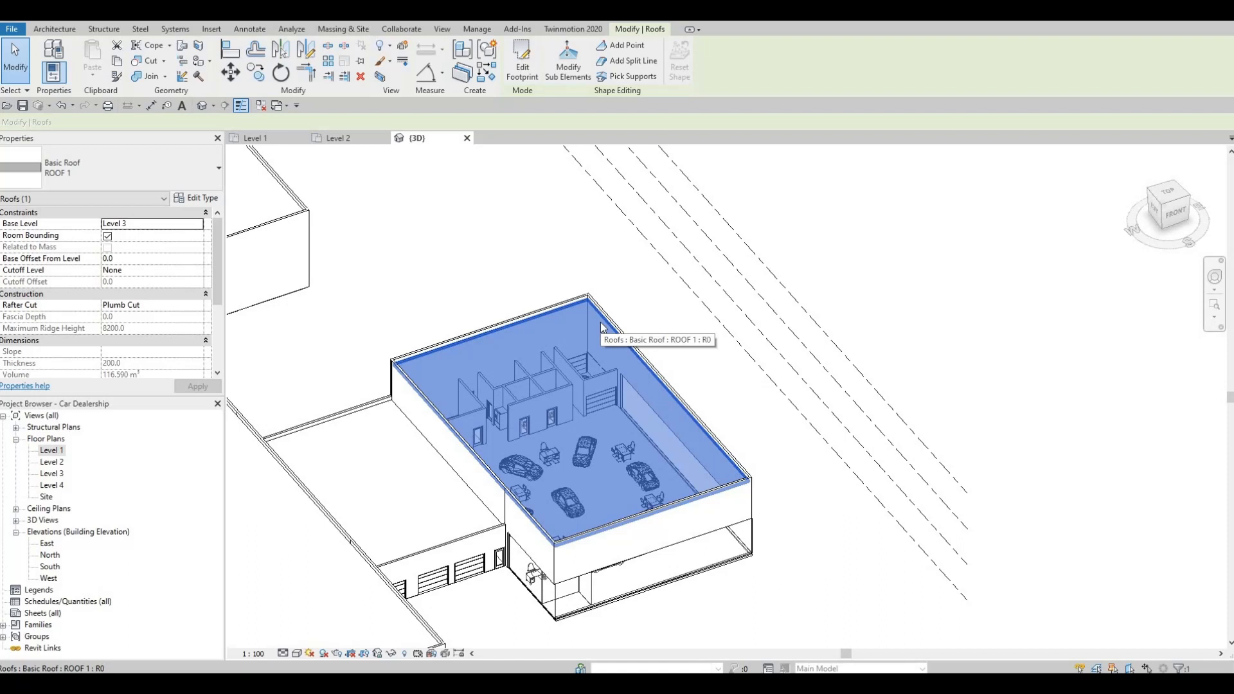
{"action": "right_click", "coordinate": [600, 322]}
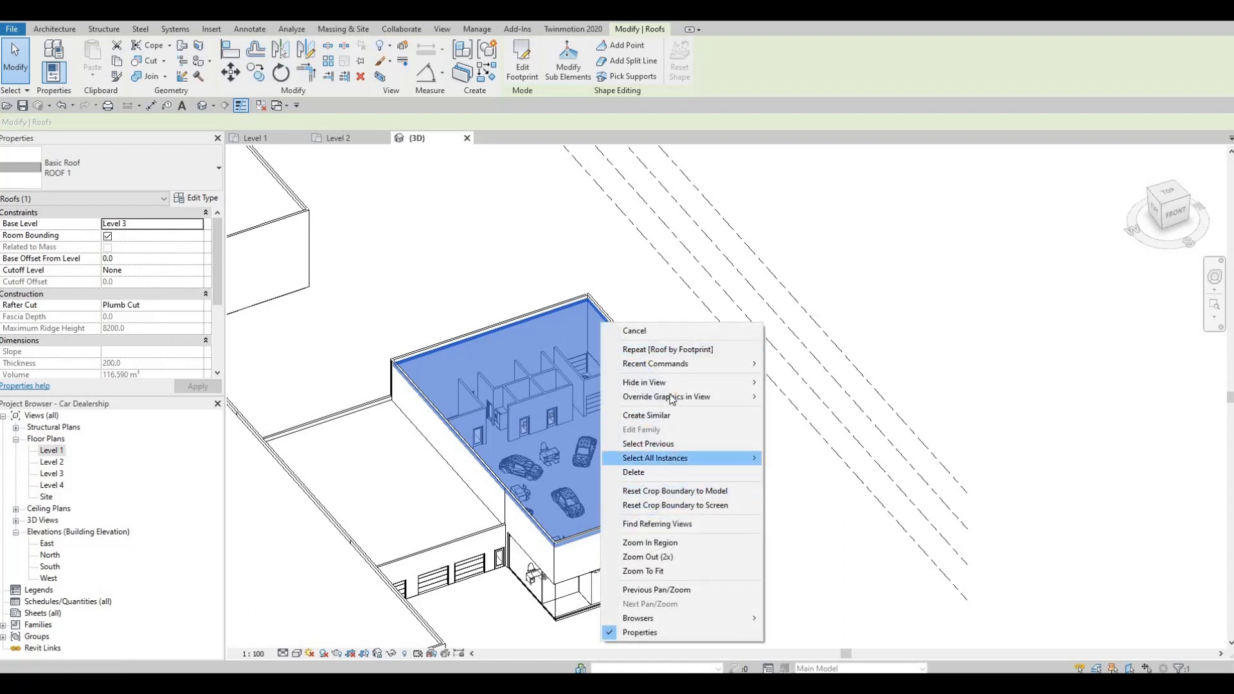
{"action": "mouse_move", "coordinate": [712, 381]}
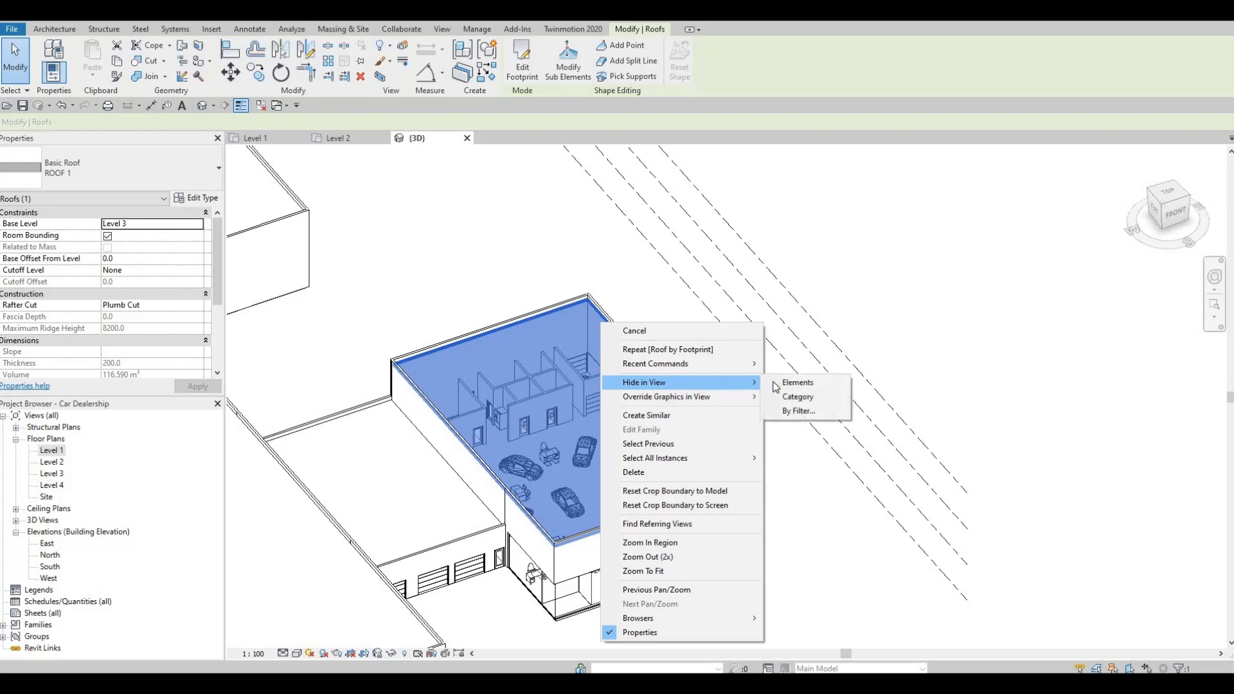
{"action": "left_click", "coordinate": [798, 382]}
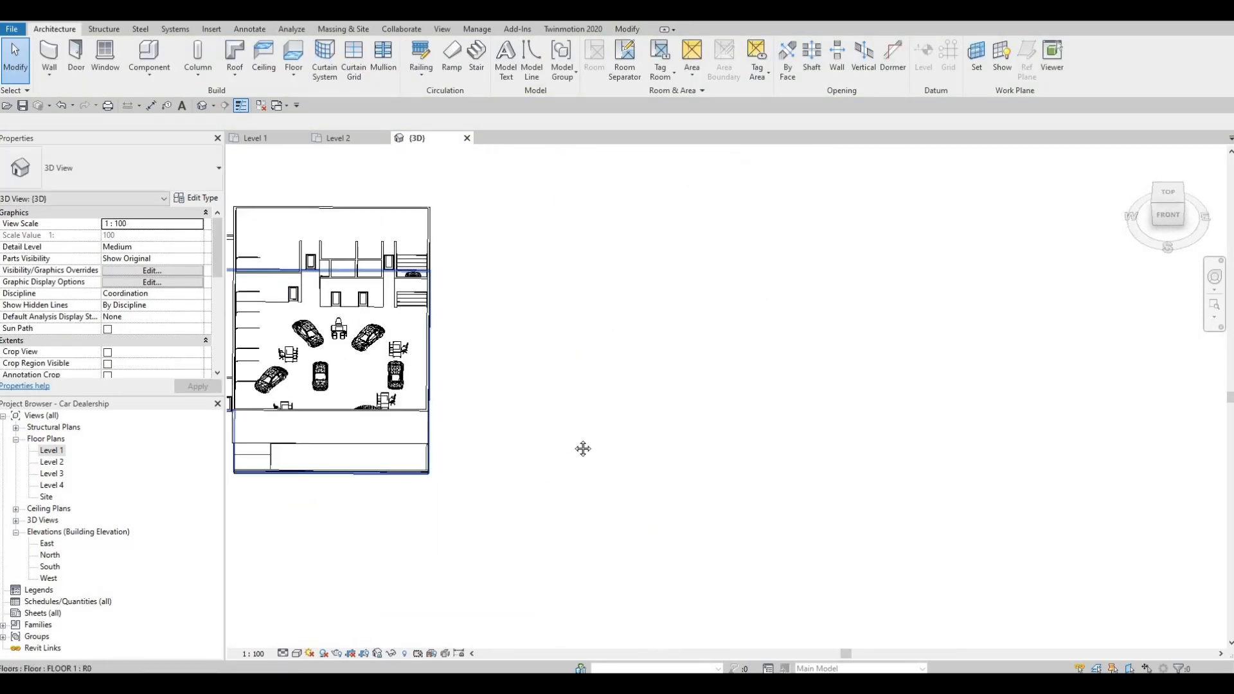
Examine the separate showroom building's interior rooms in 3D for areas that still need roofs.
{"action": "middle_click_drag", "start_coordinate": [581, 448], "coordinate": [633, 444], "text": "shift"}
{"action": "middle_click_drag", "start_coordinate": [360, 257], "coordinate": [529, 353]}
{"action": "middle_click_drag", "start_coordinate": [291, 279], "coordinate": [530, 339]}
{"action": "scroll", "coordinate": [531, 339], "scroll_direction": "down", "scroll_amount": 2}
{"action": "middle_click_drag", "start_coordinate": [344, 252], "coordinate": [413, 353]}
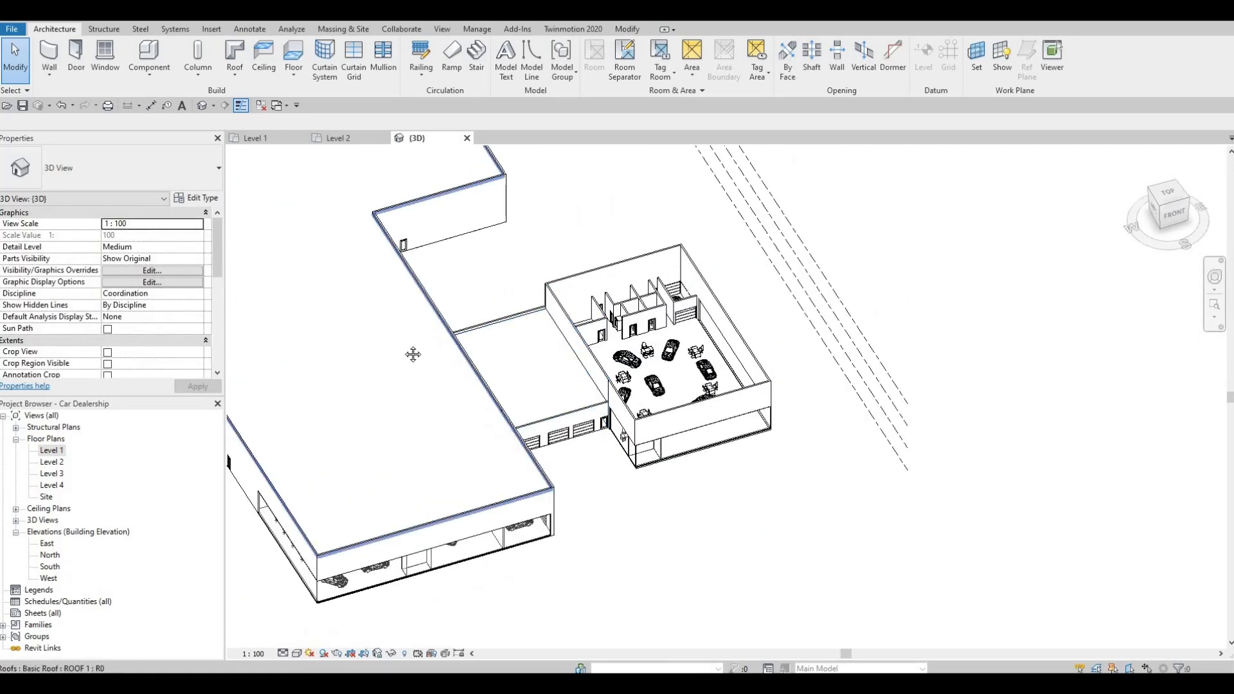
{"action": "scroll", "coordinate": [337, 263], "scroll_direction": "down", "scroll_amount": 4}
{"action": "scroll", "coordinate": [345, 248], "scroll_direction": "up", "scroll_amount": 2}
{"action": "scroll", "coordinate": [347, 257], "scroll_direction": "up", "scroll_amount": 3}
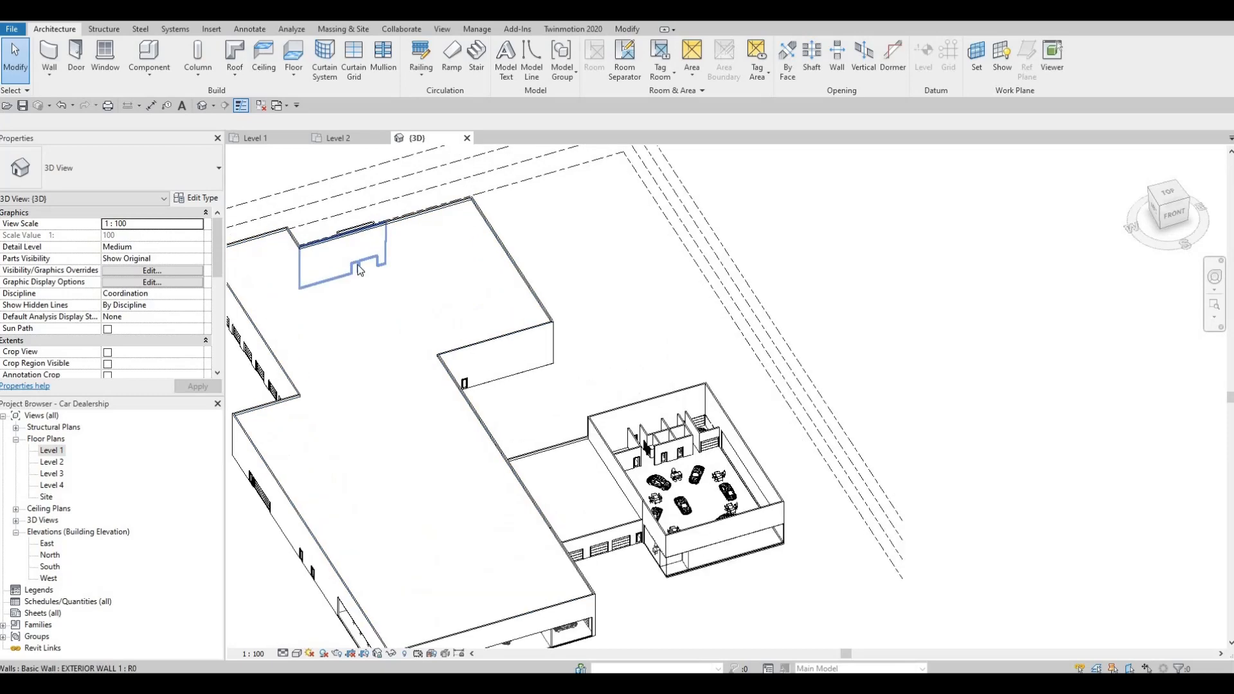
{"action": "scroll", "coordinate": [492, 389], "scroll_direction": "down", "scroll_amount": 4}
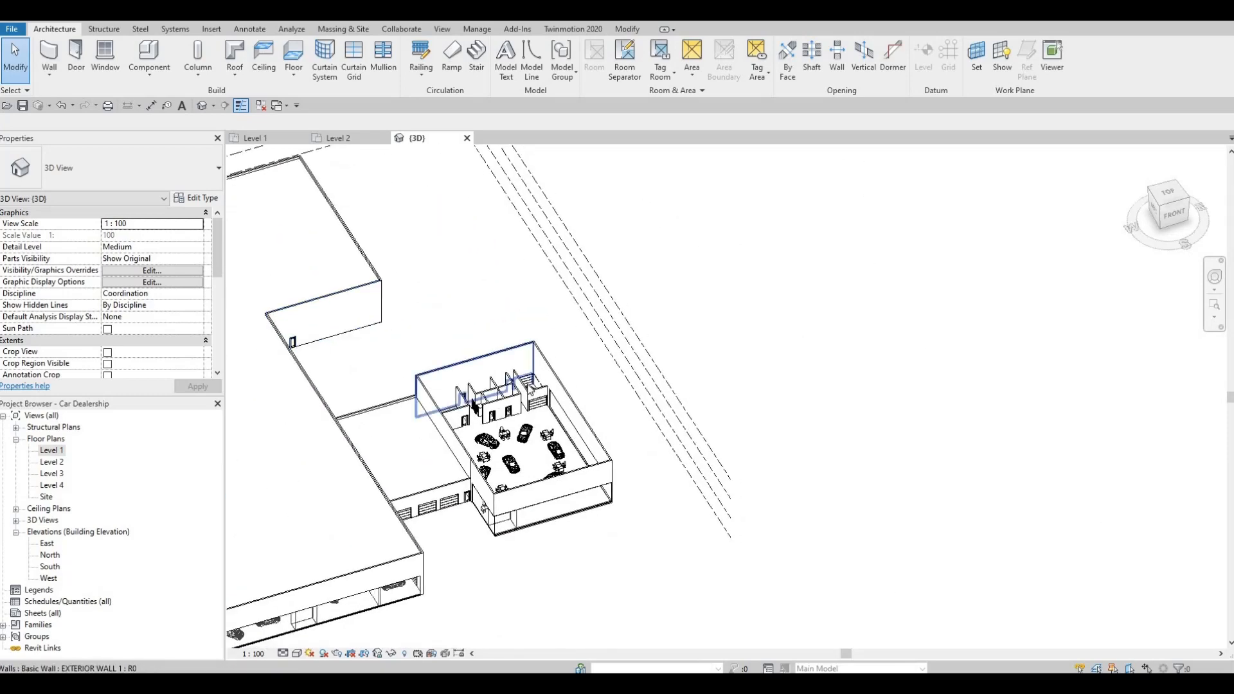
{"action": "scroll", "coordinate": [495, 402], "scroll_direction": "up", "scroll_amount": 4}
{"action": "scroll", "coordinate": [495, 402], "scroll_direction": "down", "scroll_amount": 2}
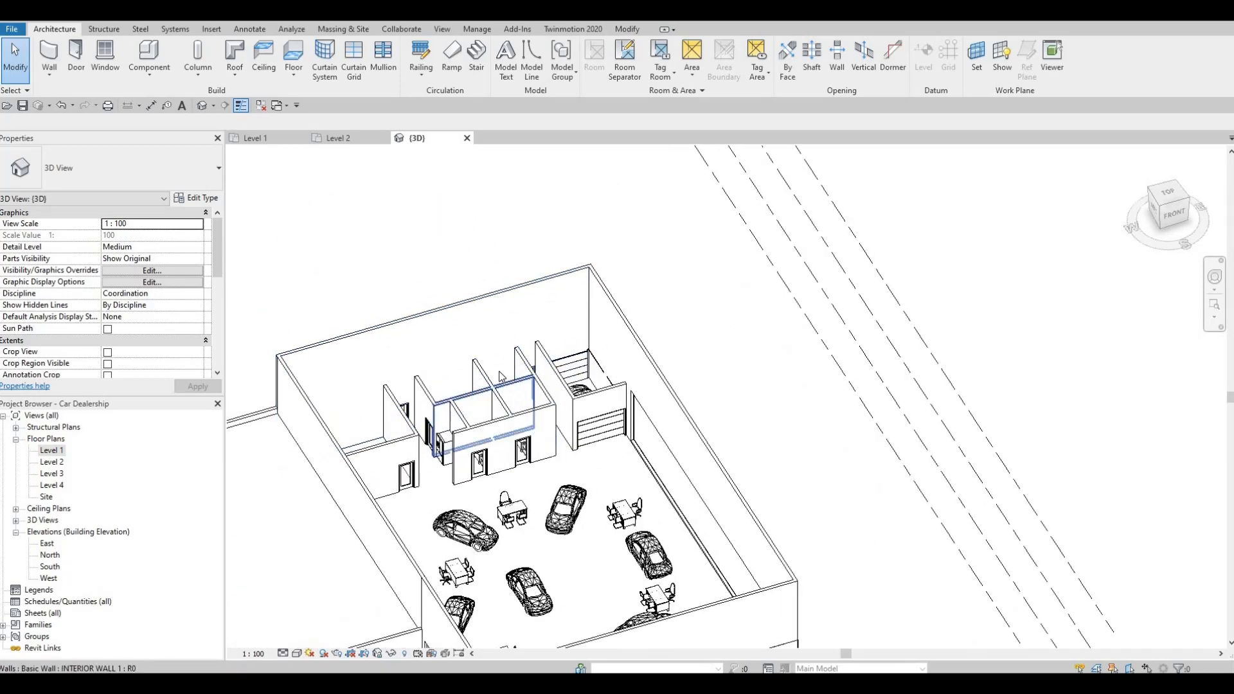
Examine the separate showroom's interior rooms in 3D and open the Level 1 floor plan at Storage 32, Office 1 and Car Entrance.
{"action": "scroll", "coordinate": [502, 380], "scroll_direction": "down", "scroll_amount": 1}
{"action": "scroll", "coordinate": [502, 373], "scroll_direction": "up", "scroll_amount": 1}
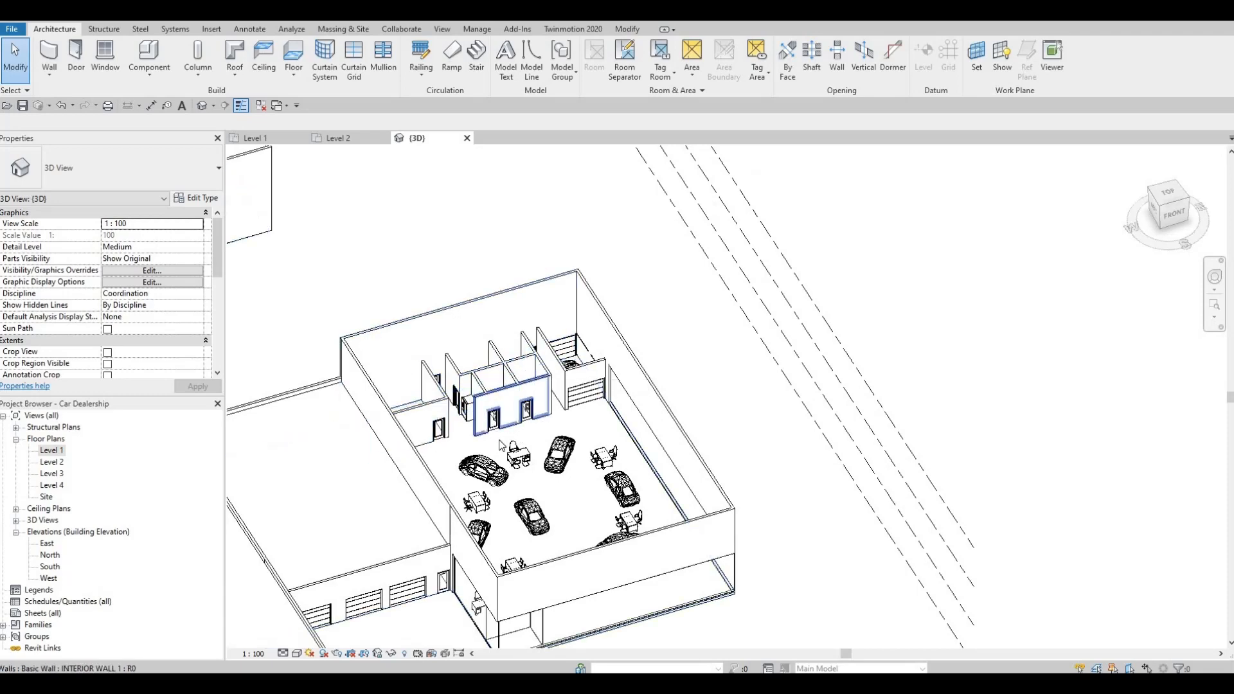
{"action": "scroll", "coordinate": [531, 421], "scroll_direction": "up", "scroll_amount": 2}
{"action": "scroll", "coordinate": [531, 421], "scroll_direction": "up", "scroll_amount": 3}
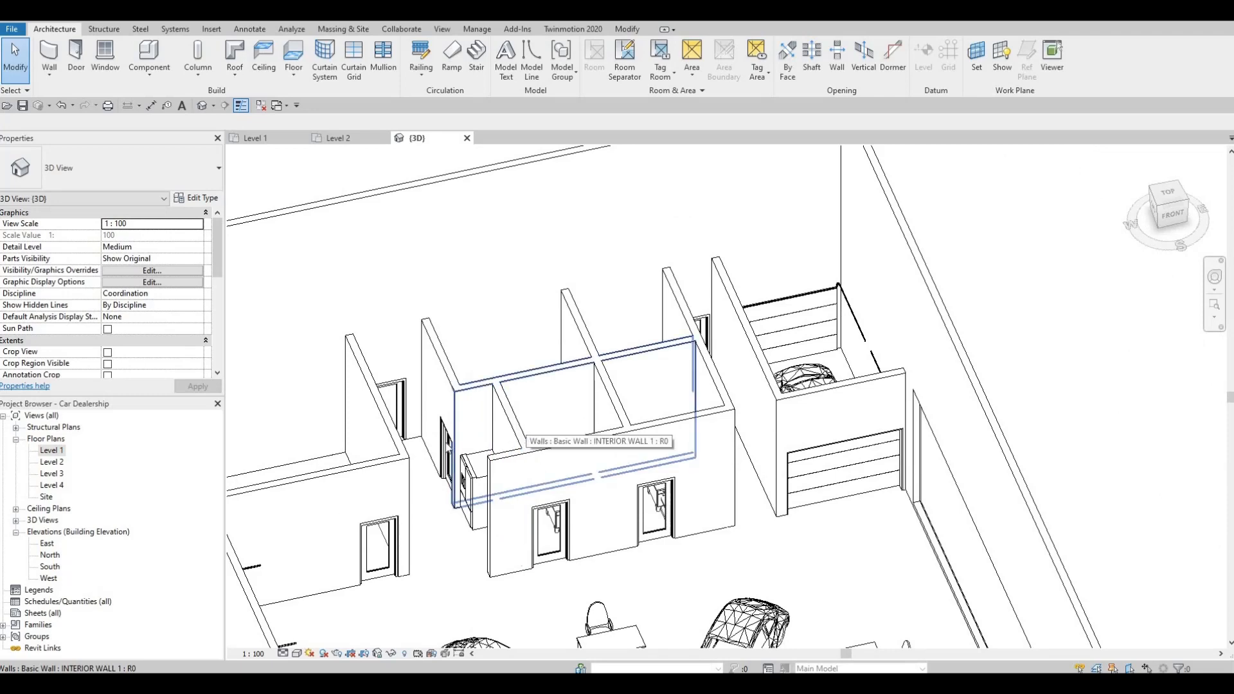
{"action": "double_click", "coordinate": [52, 452]}
{"action": "scroll", "coordinate": [501, 406], "scroll_direction": "down", "scroll_amount": 5}
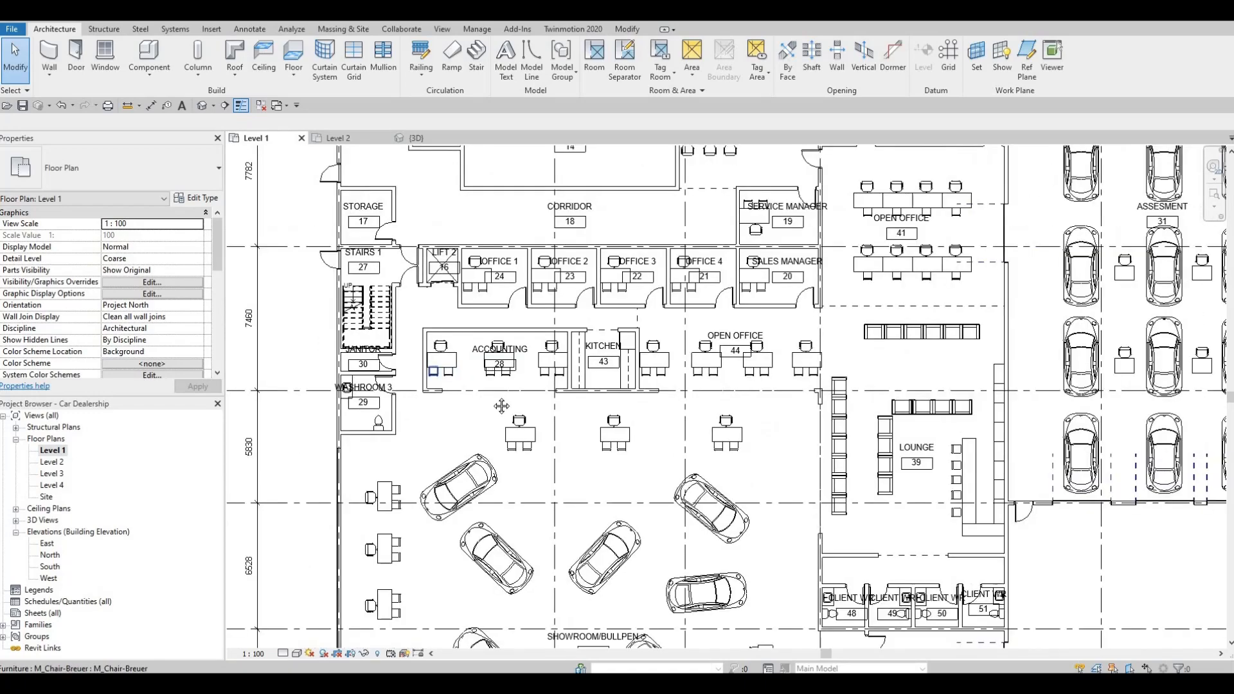
{"action": "scroll", "coordinate": [502, 407], "scroll_direction": "down", "scroll_amount": 4}
{"action": "middle_click_drag", "start_coordinate": [868, 380], "coordinate": [494, 386]}
{"action": "scroll", "coordinate": [604, 233], "scroll_direction": "up", "scroll_amount": 6}
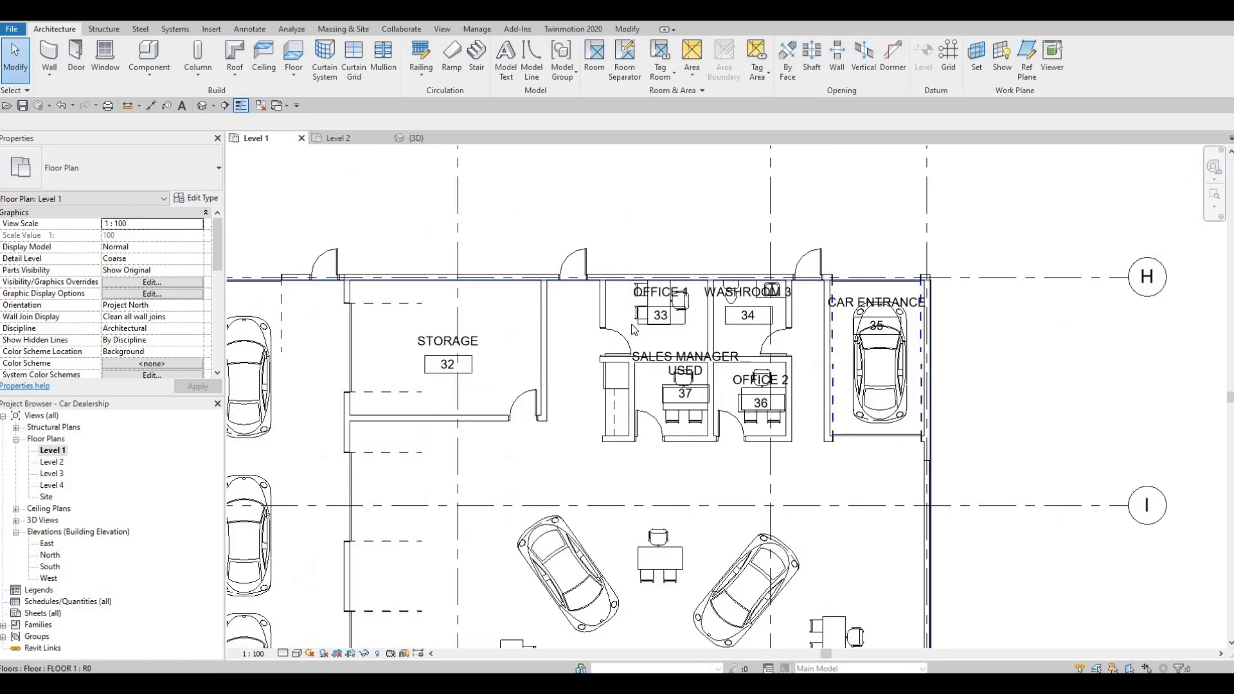
Create a ROOF 2 footprint roof based on Level 2 with a rectangular boundary fitted to the Storage 32 room.
{"action": "key", "text": "Escape"}
{"action": "key", "text": "Escape"}
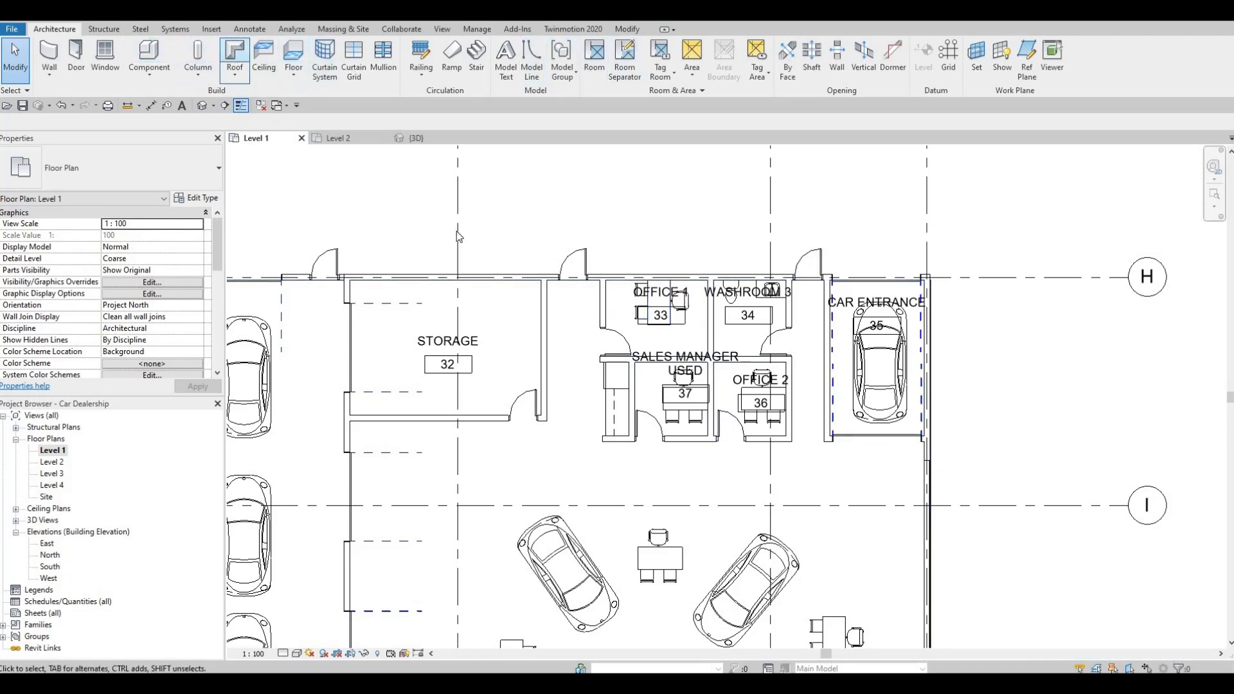
{"action": "left_click", "coordinate": [605, 375]}
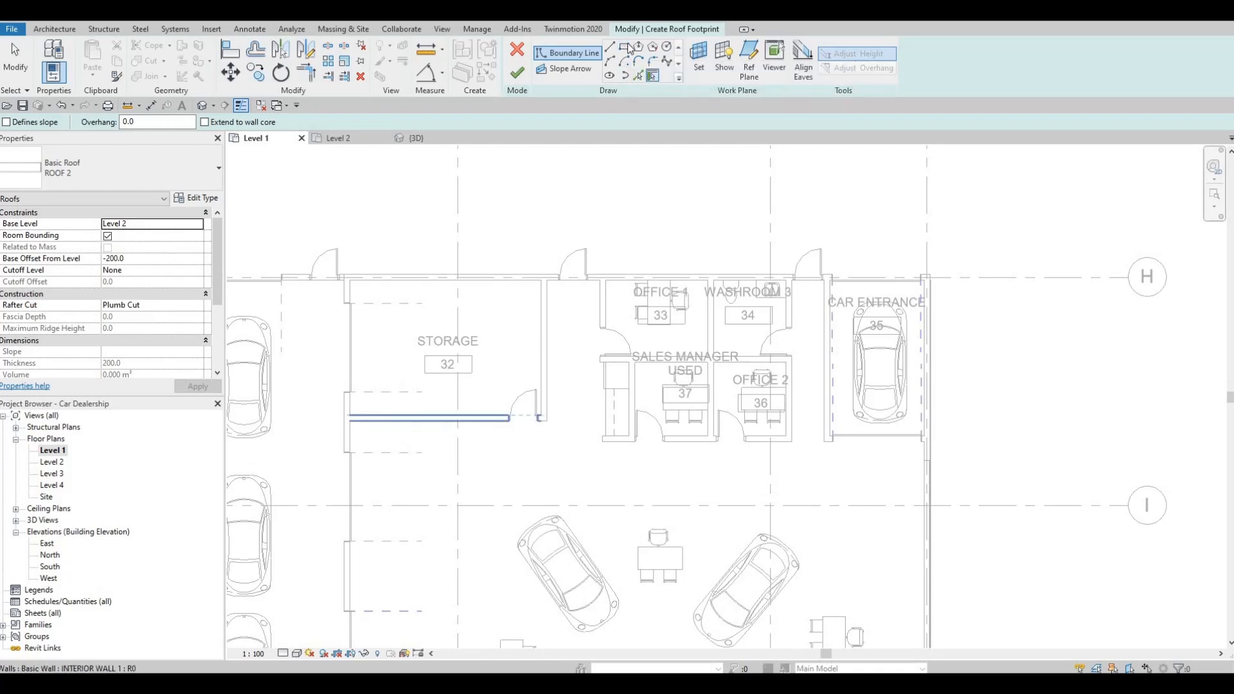
{"action": "scroll", "coordinate": [523, 283], "scroll_direction": "up", "scroll_amount": 1}
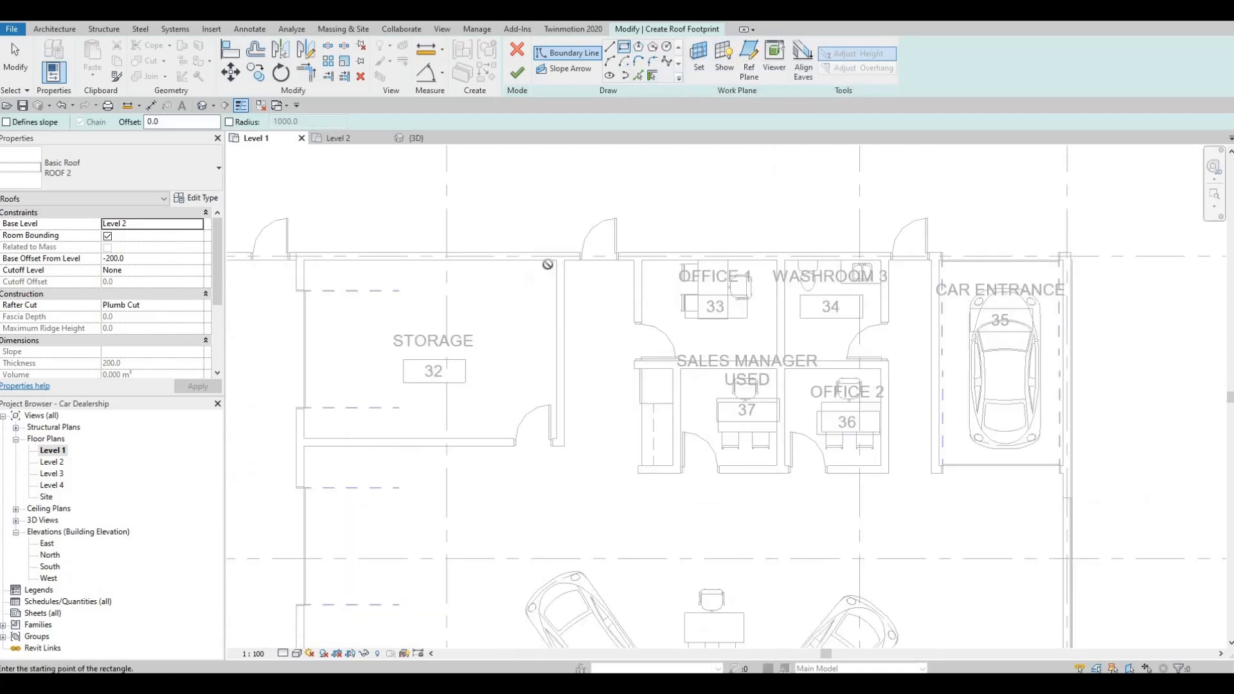
{"action": "left_click", "coordinate": [557, 261]}
{"action": "left_click", "coordinate": [306, 440]}
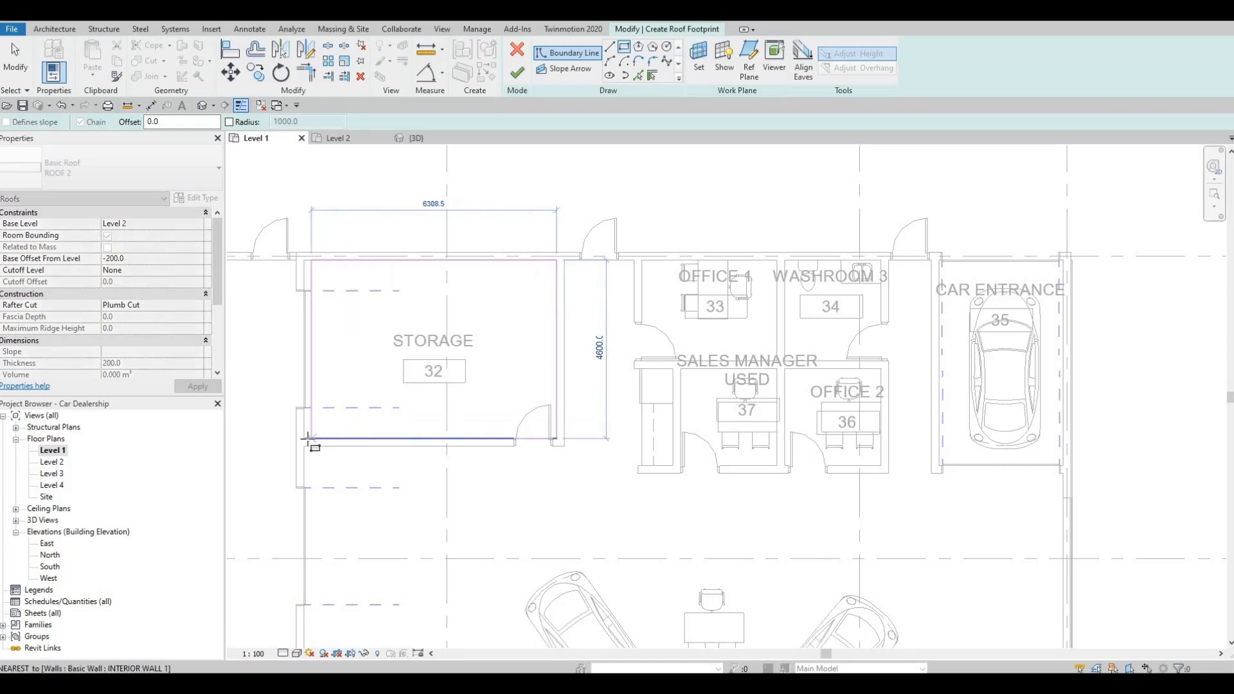
{"action": "left_click", "coordinate": [516, 76]}
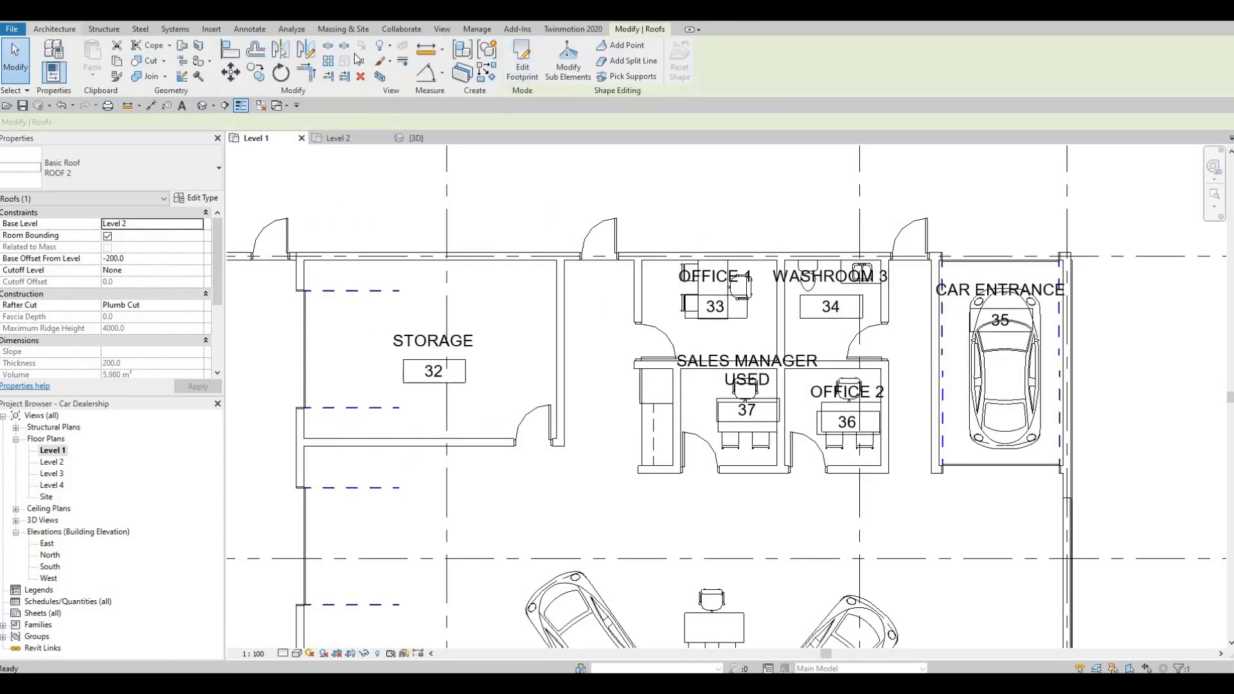
Create a ROOF 2 footprint roof based on Level 2 with one rectangular boundary spanning from Office 1 and Sales Manager Used to Car Entrance.
{"action": "left_click", "coordinate": [54, 30]}
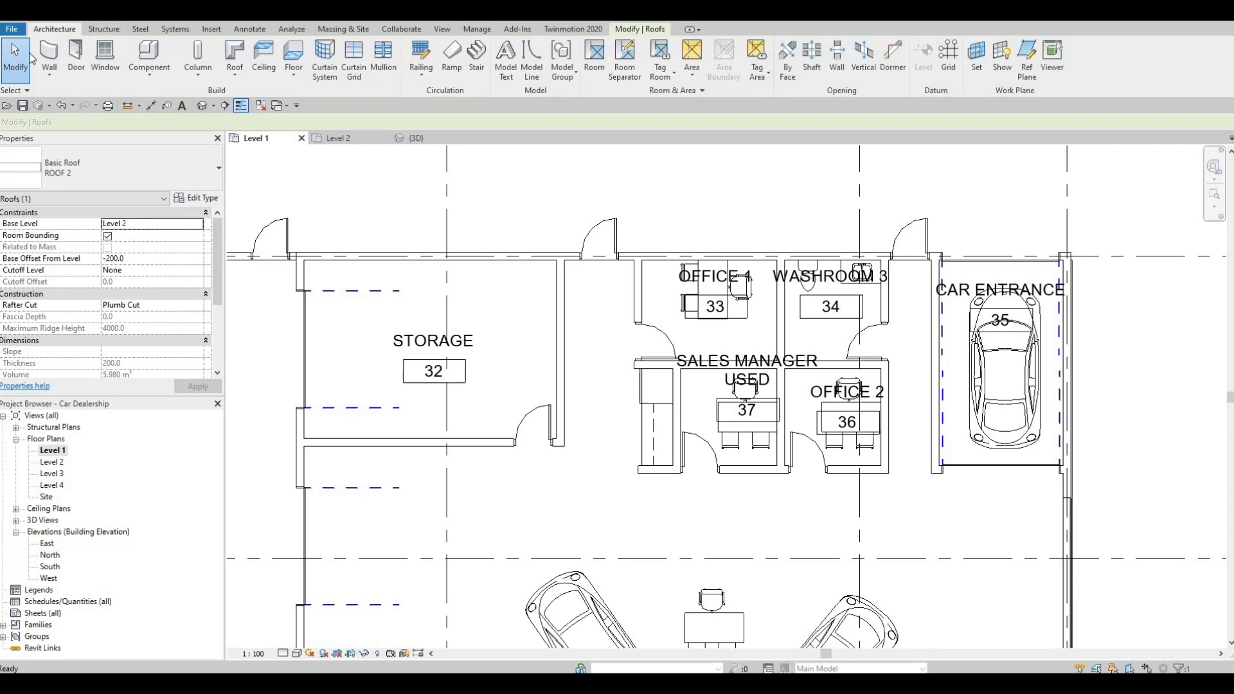
{"action": "left_click", "coordinate": [234, 51]}
{"action": "left_click", "coordinate": [609, 376]}
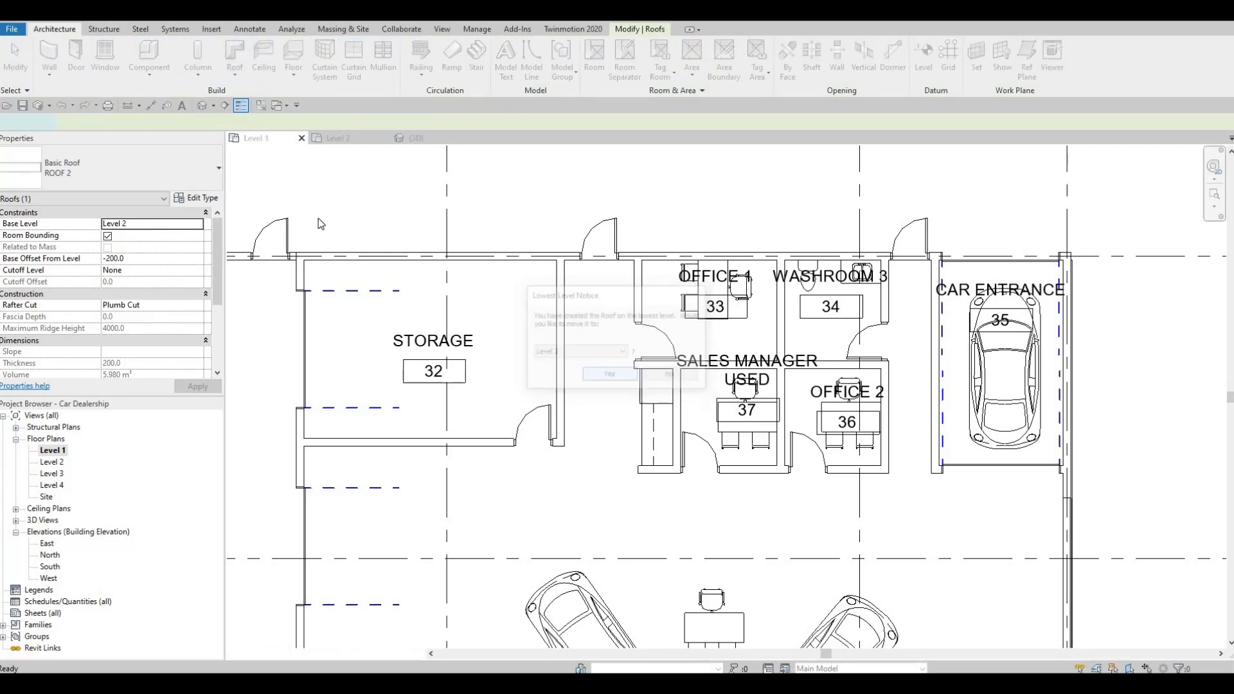
{"action": "scroll", "coordinate": [660, 284], "scroll_direction": "up", "scroll_amount": 3}
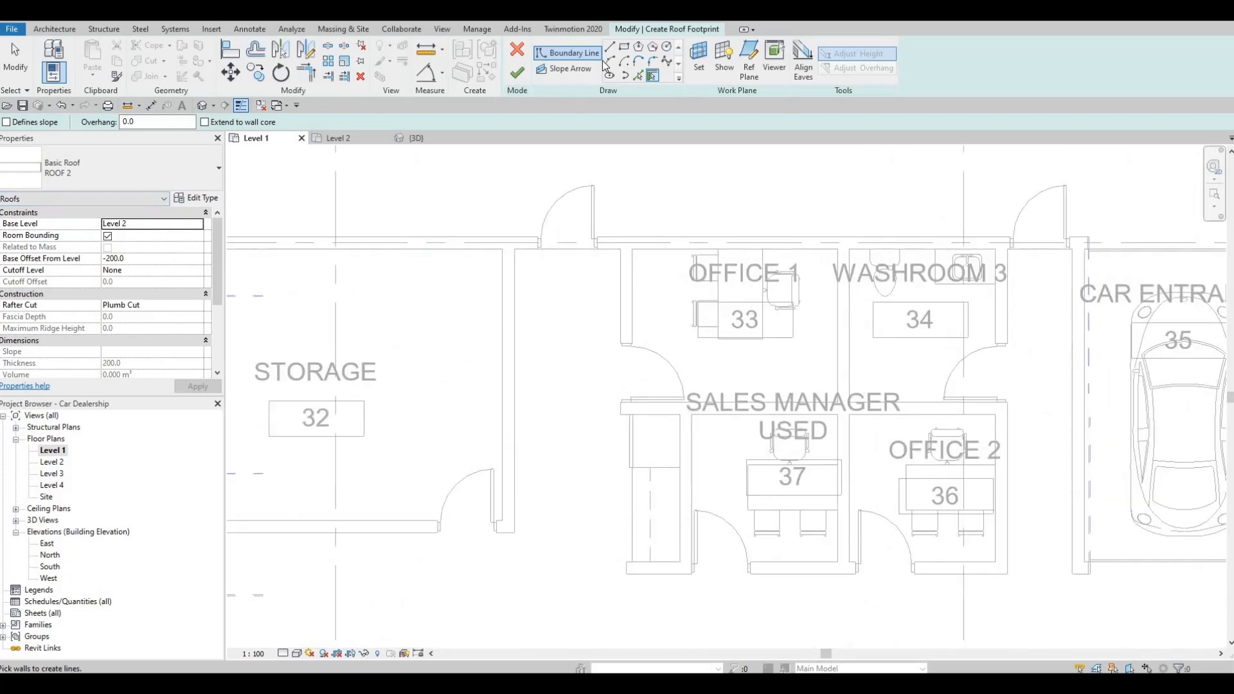
{"action": "key", "text": "l"}
{"action": "key", "text": "i"}
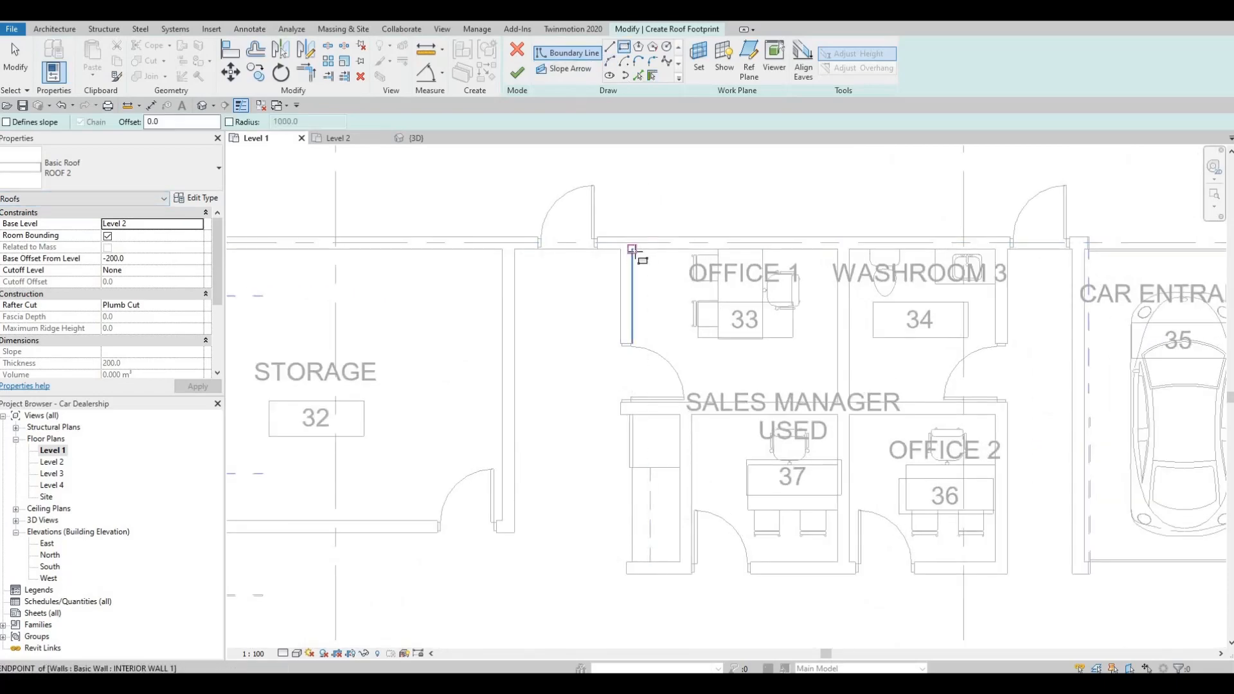
{"action": "scroll", "coordinate": [846, 383], "scroll_direction": "down", "scroll_amount": 2}
{"action": "middle_click_drag", "start_coordinate": [1130, 491], "coordinate": [876, 411]}
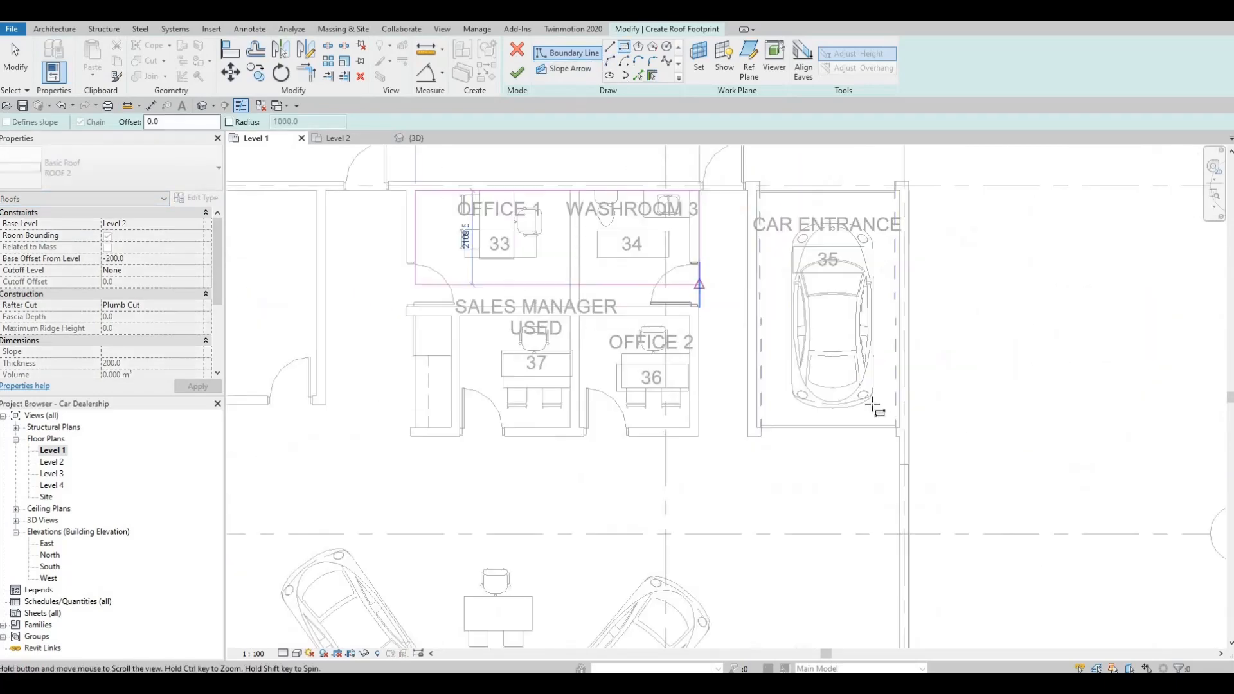
{"action": "scroll", "coordinate": [915, 438], "scroll_direction": "up", "scroll_amount": 5}
{"action": "scroll", "coordinate": [923, 450], "scroll_direction": "up", "scroll_amount": 3}
{"action": "left_click", "coordinate": [928, 471]}
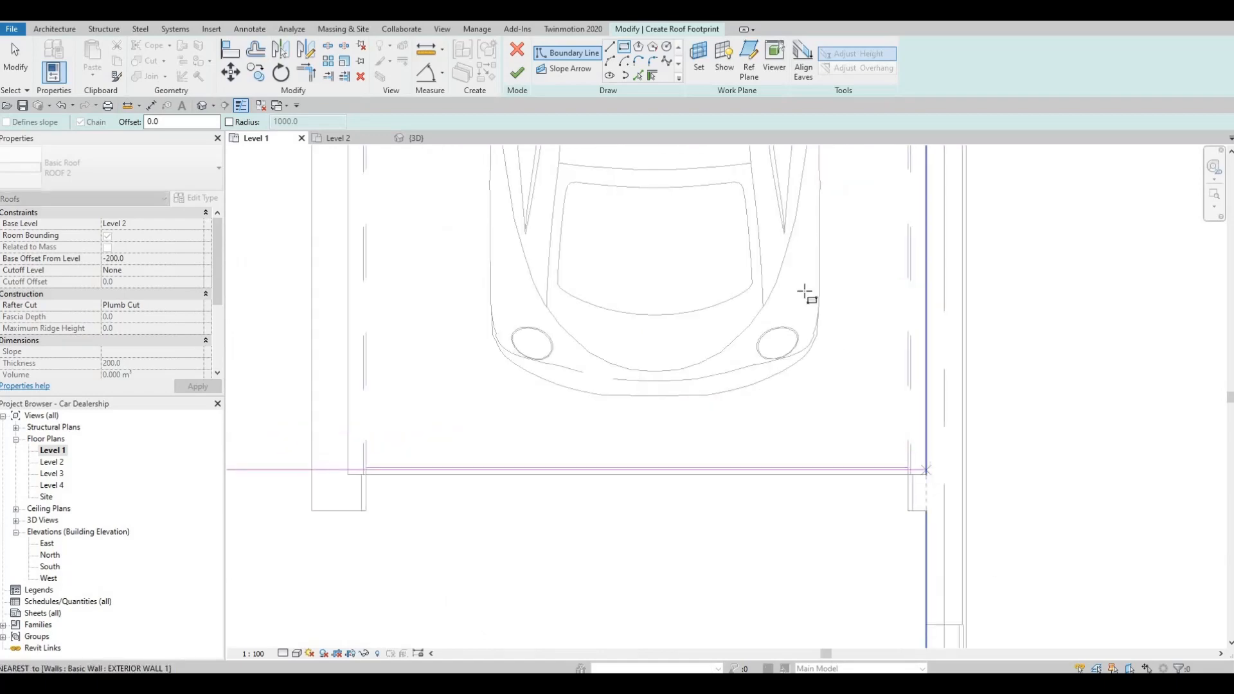
{"action": "scroll", "coordinate": [771, 273], "scroll_direction": "down", "scroll_amount": 3}
{"action": "scroll", "coordinate": [695, 305], "scroll_direction": "down", "scroll_amount": 2}
{"action": "middle_click_drag", "start_coordinate": [509, 188], "coordinate": [635, 252]}
{"action": "key", "text": "Escape"}
{"action": "scroll", "coordinate": [532, 192], "scroll_direction": "down", "scroll_amount": 1}
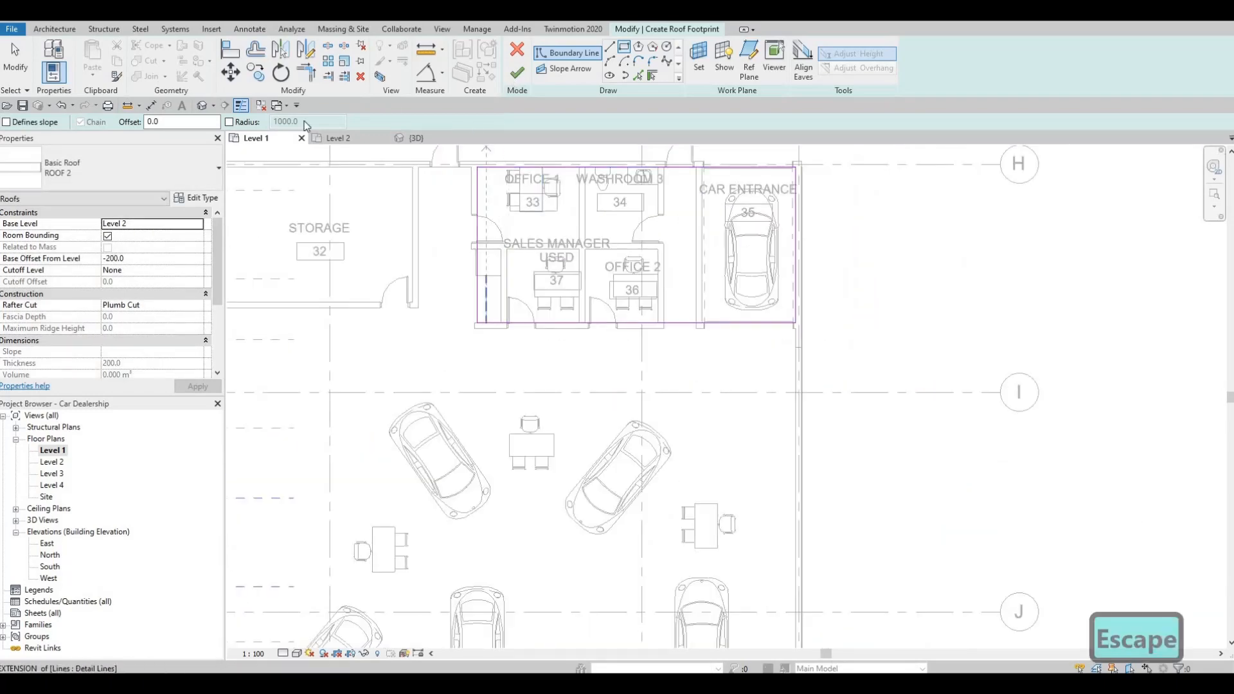
{"action": "left_click", "coordinate": [517, 72]}
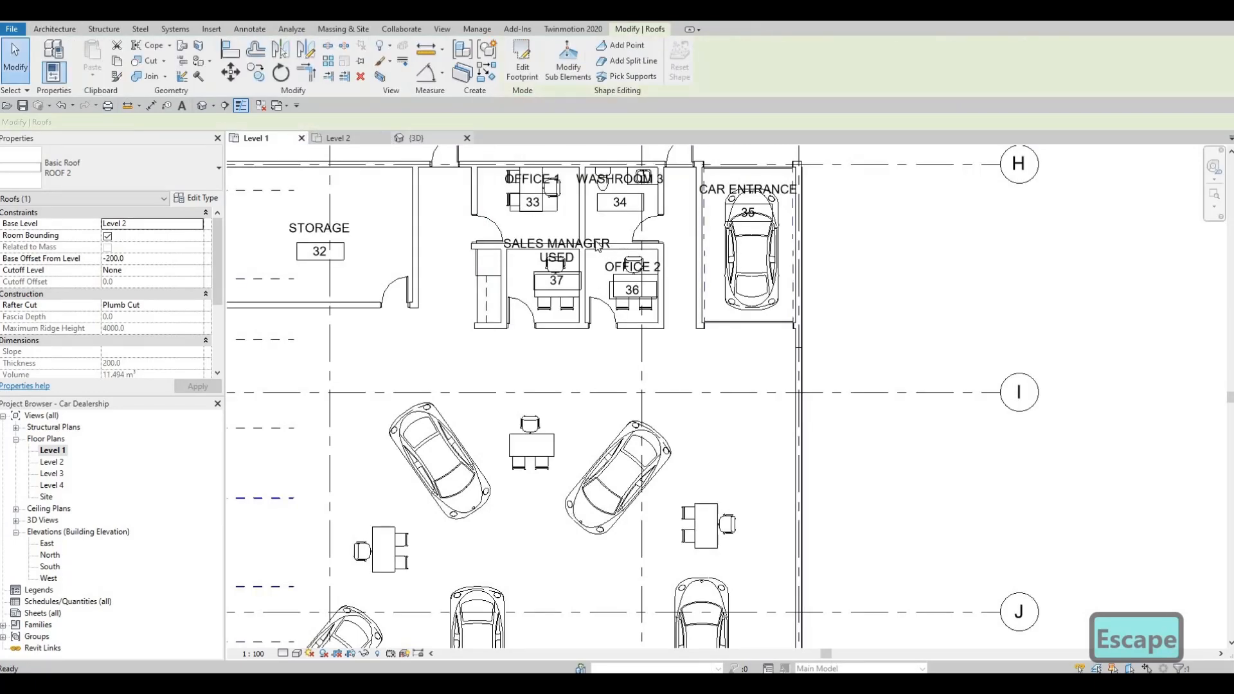
Examine the new roof over the offices and car entrance in 3D and review its properties.
{"action": "left_click", "coordinate": [418, 139]}
{"action": "key", "text": "Escape"}
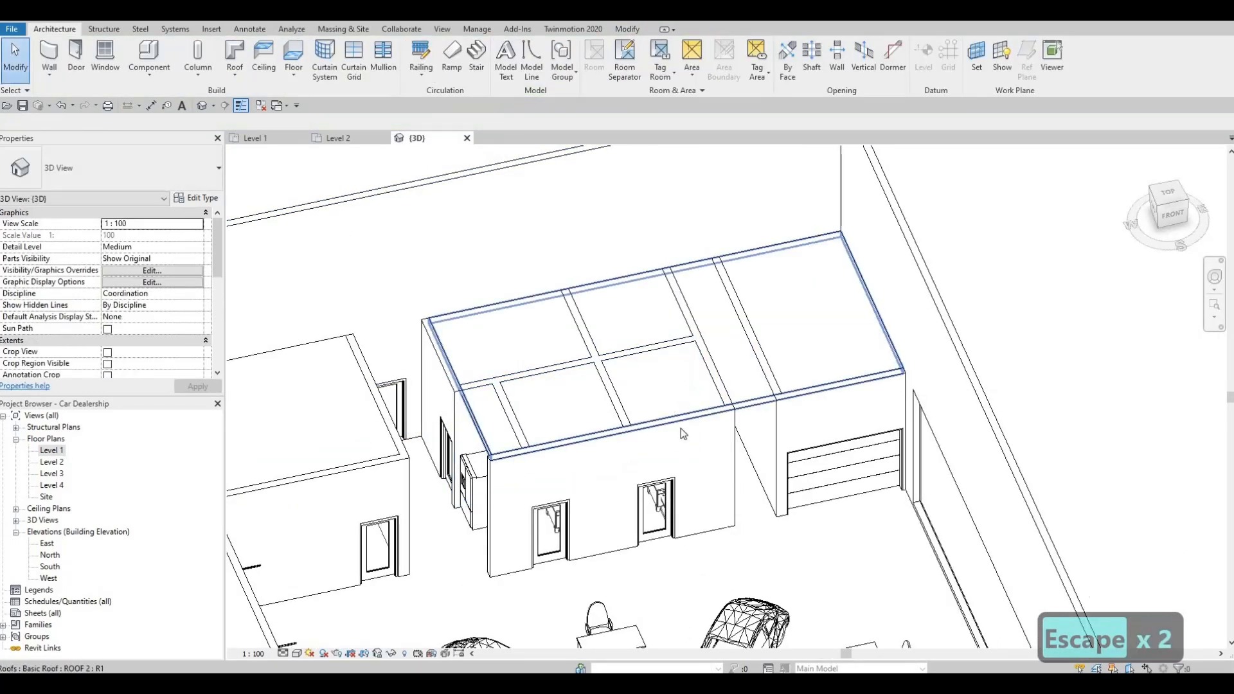
{"action": "scroll", "coordinate": [681, 428], "scroll_direction": "down", "scroll_amount": 5}
{"action": "key", "text": "Escape"}
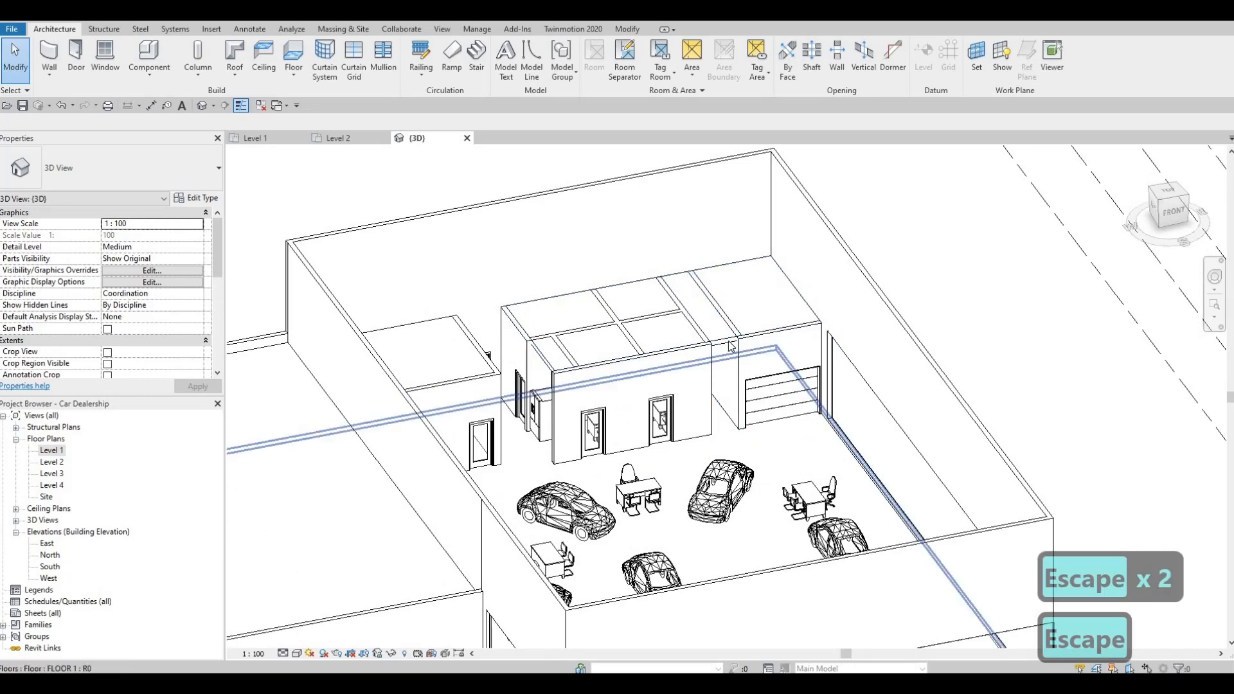
{"action": "scroll", "coordinate": [731, 346], "scroll_direction": "up", "scroll_amount": 1}
{"action": "left_click", "coordinate": [624, 340]}
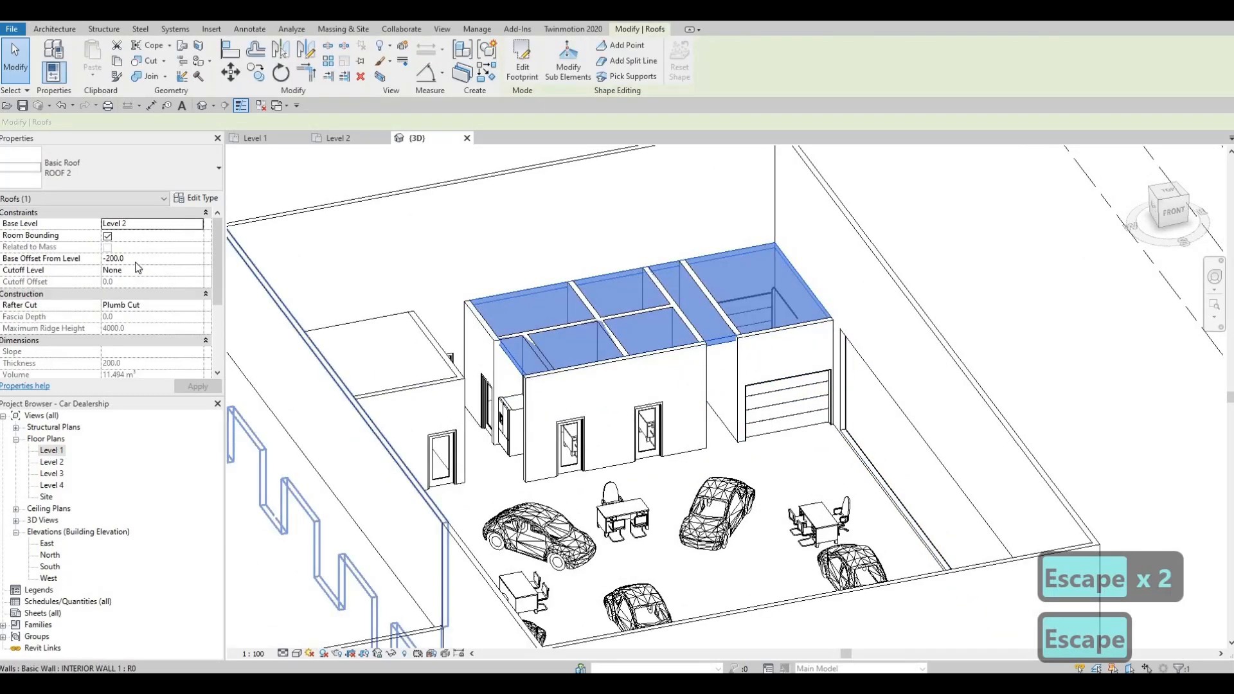
{"action": "middle_click_drag", "start_coordinate": [564, 342], "coordinate": [634, 305]}
Attach the top of the short INTERIOR WALL 1 partition beside the refrigerator niche to the ROOF 2 roof above it.
{"action": "key", "text": "Escape"}
{"action": "left_click", "coordinate": [616, 330]}
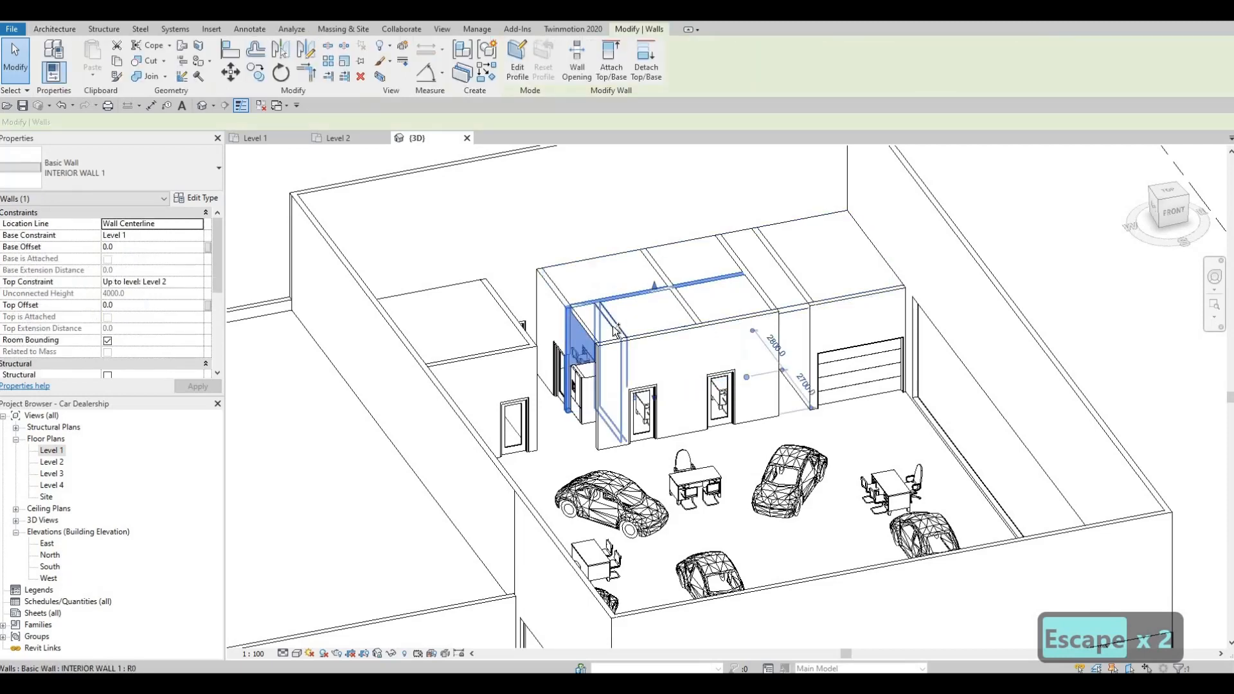
{"action": "key", "text": "Escape"}
{"action": "left_click", "coordinate": [617, 332]}
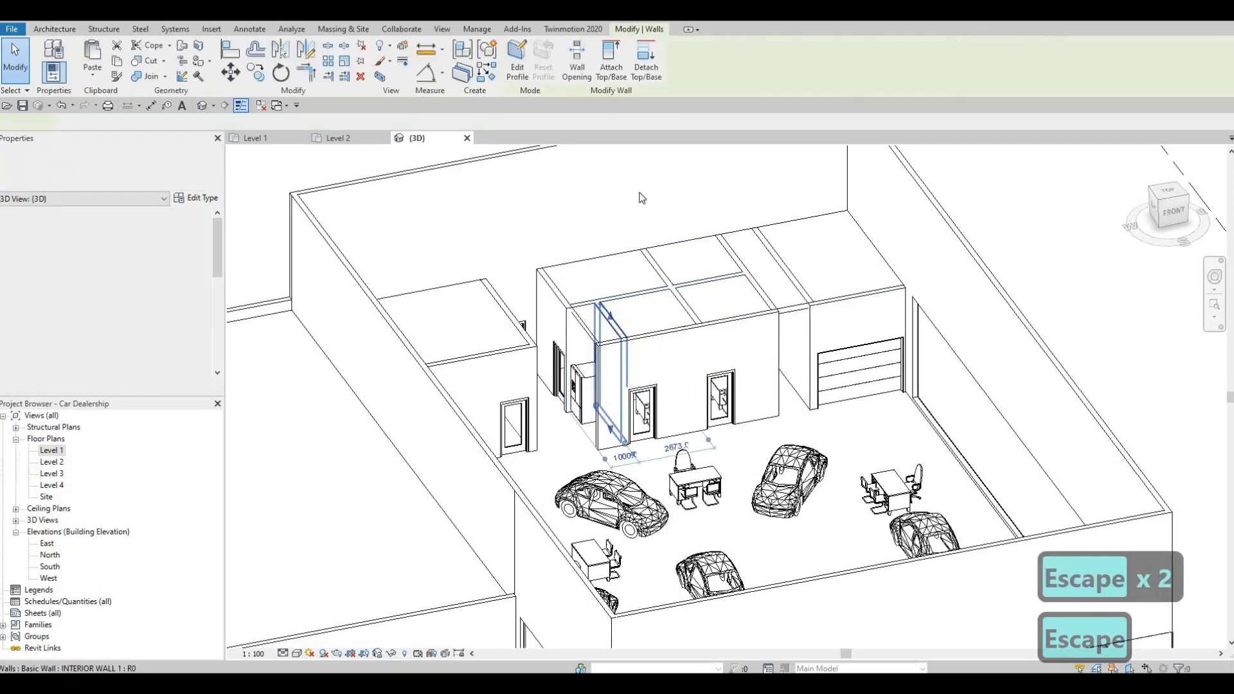
{"action": "left_click", "coordinate": [609, 65]}
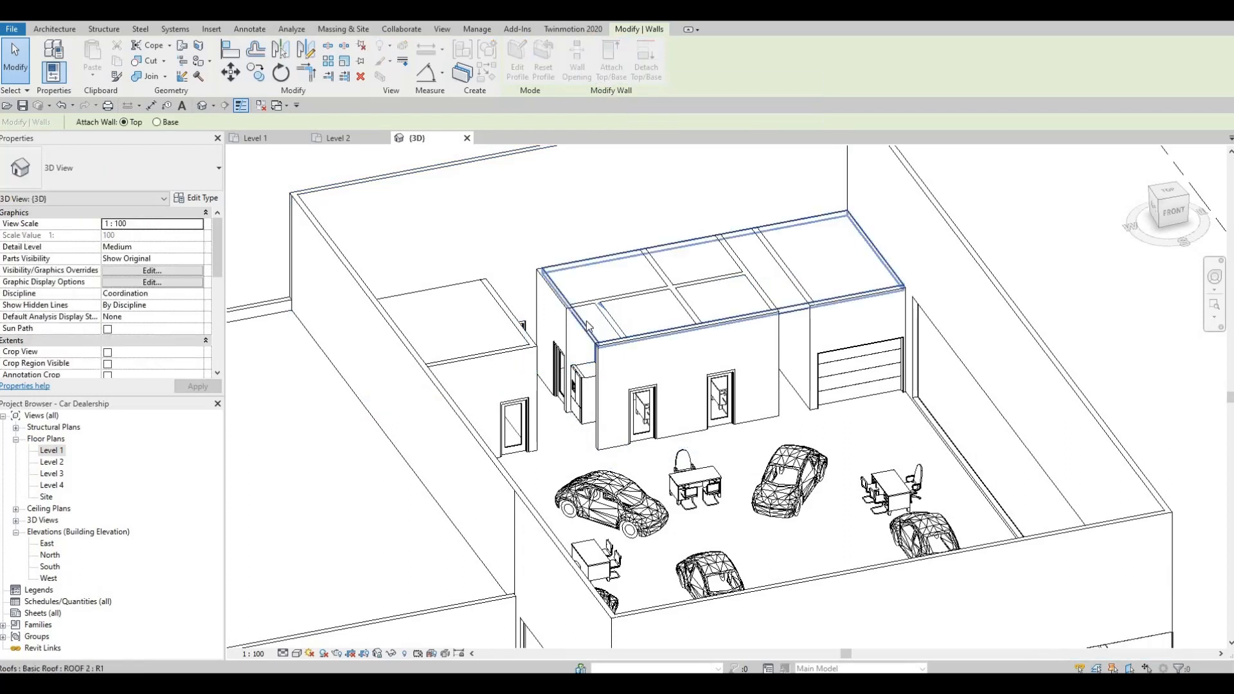
{"action": "left_click", "coordinate": [617, 314]}
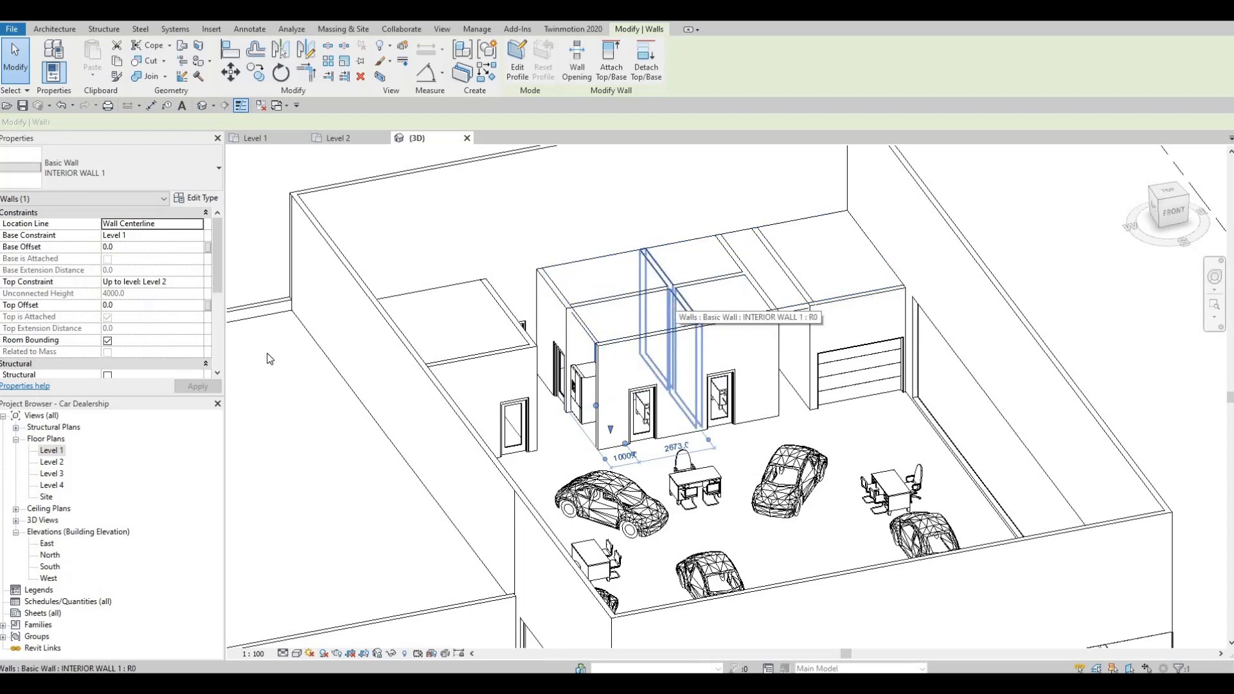
Examine the middle INTERIOR WALL 1 partition and the neighbouring walls under the ROOF 2 roof from several angles.
{"action": "left_click", "coordinate": [680, 297]}
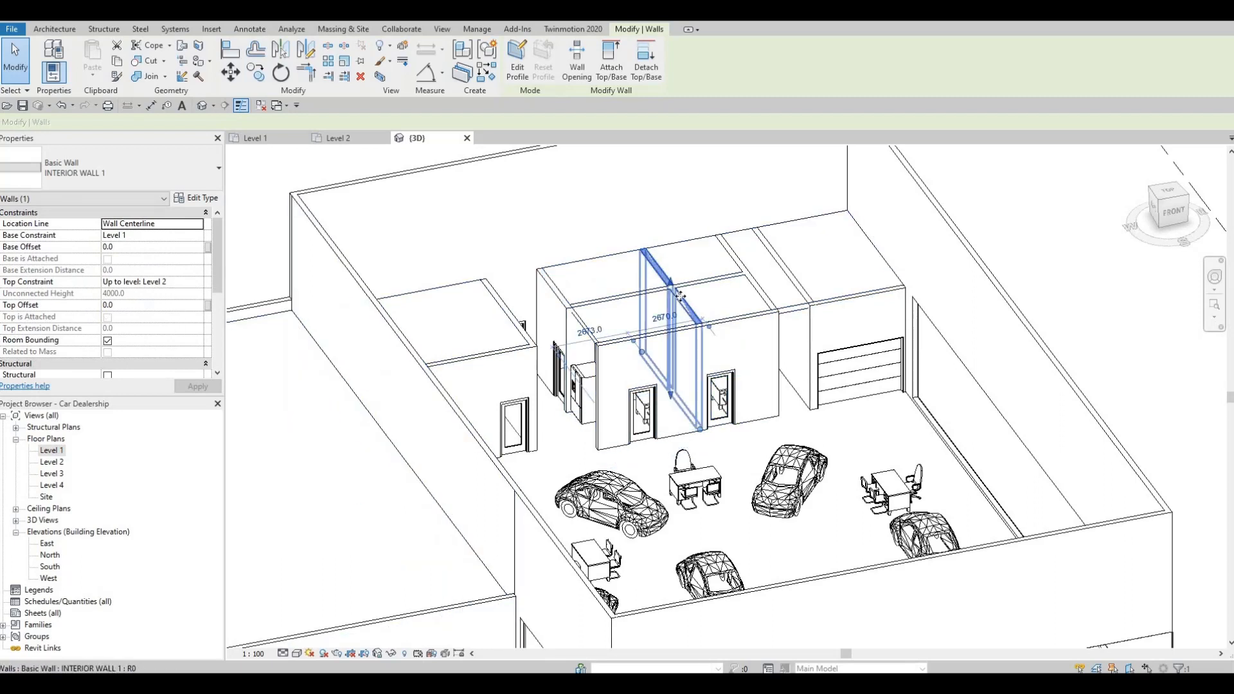
{"action": "middle_click_drag", "start_coordinate": [697, 261], "coordinate": [635, 332], "text": "shift"}
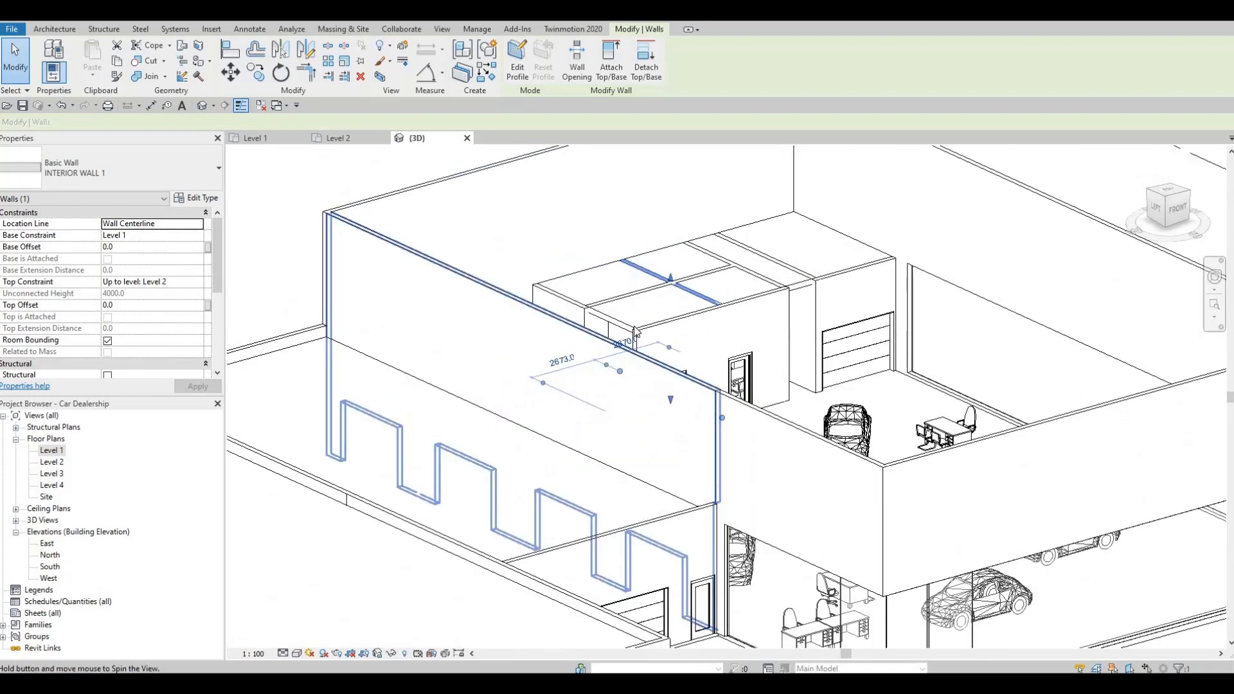
{"action": "scroll", "coordinate": [635, 332], "scroll_direction": "up", "scroll_amount": 4}
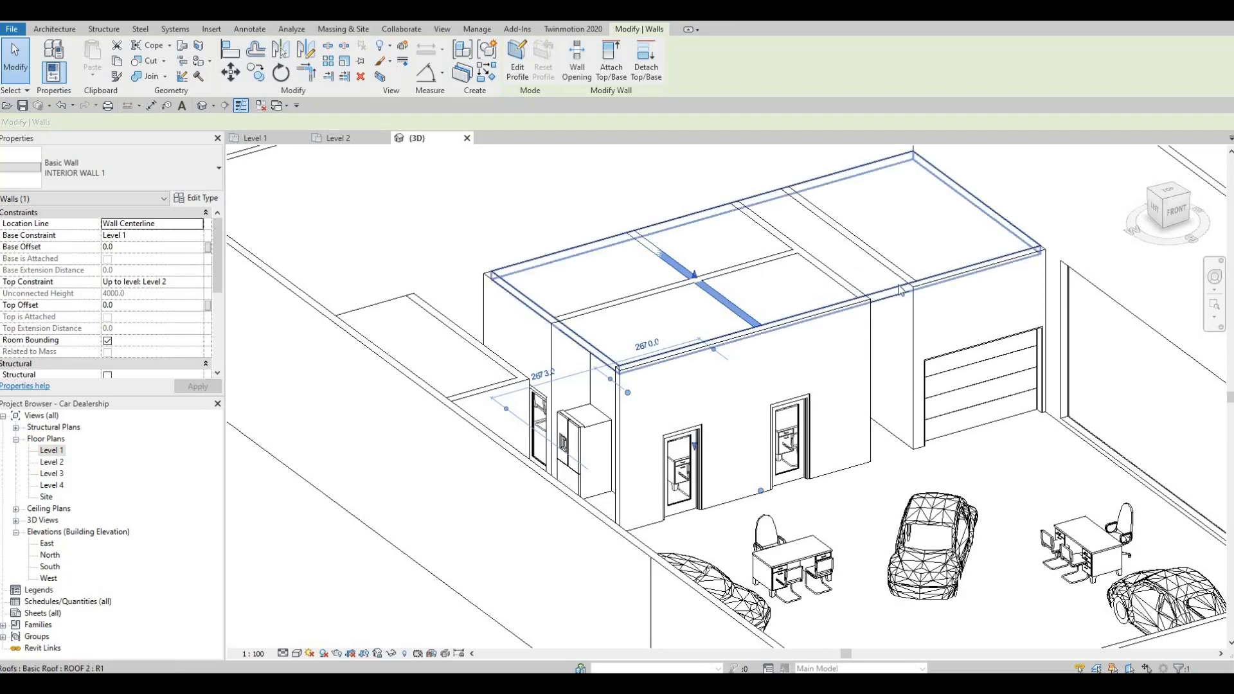
{"action": "middle_click_drag", "start_coordinate": [731, 348], "coordinate": [618, 338], "text": "shift"}
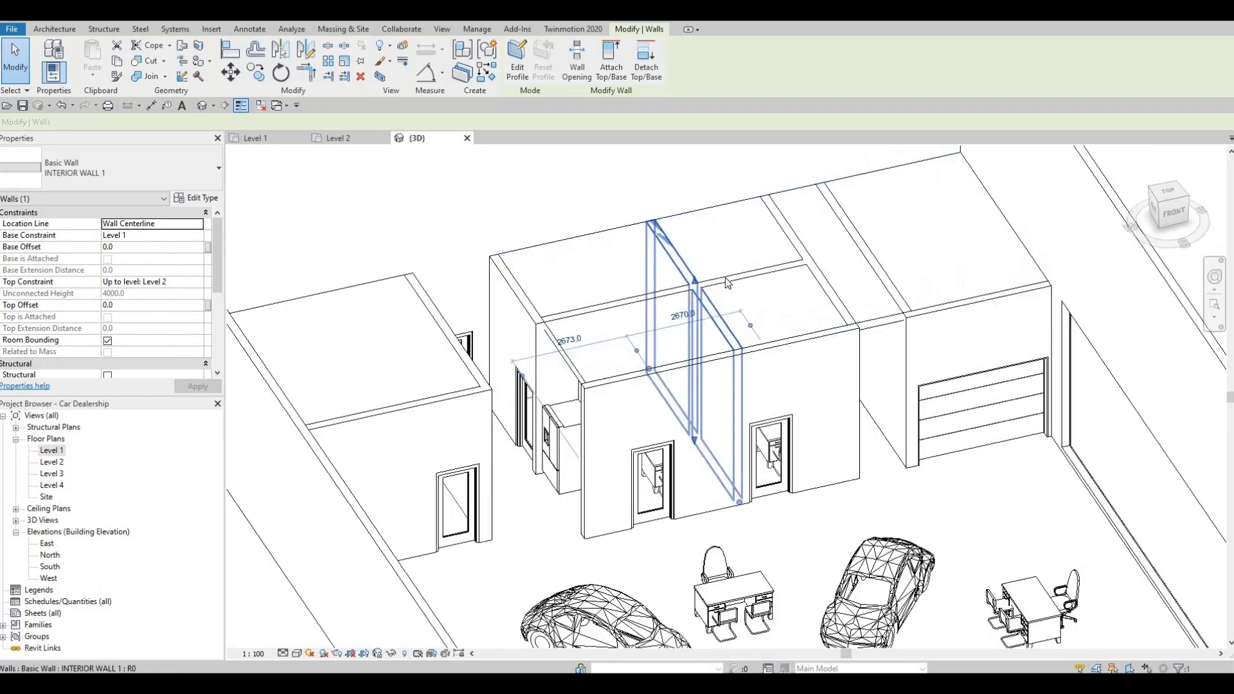
{"action": "key", "text": "Escape"}
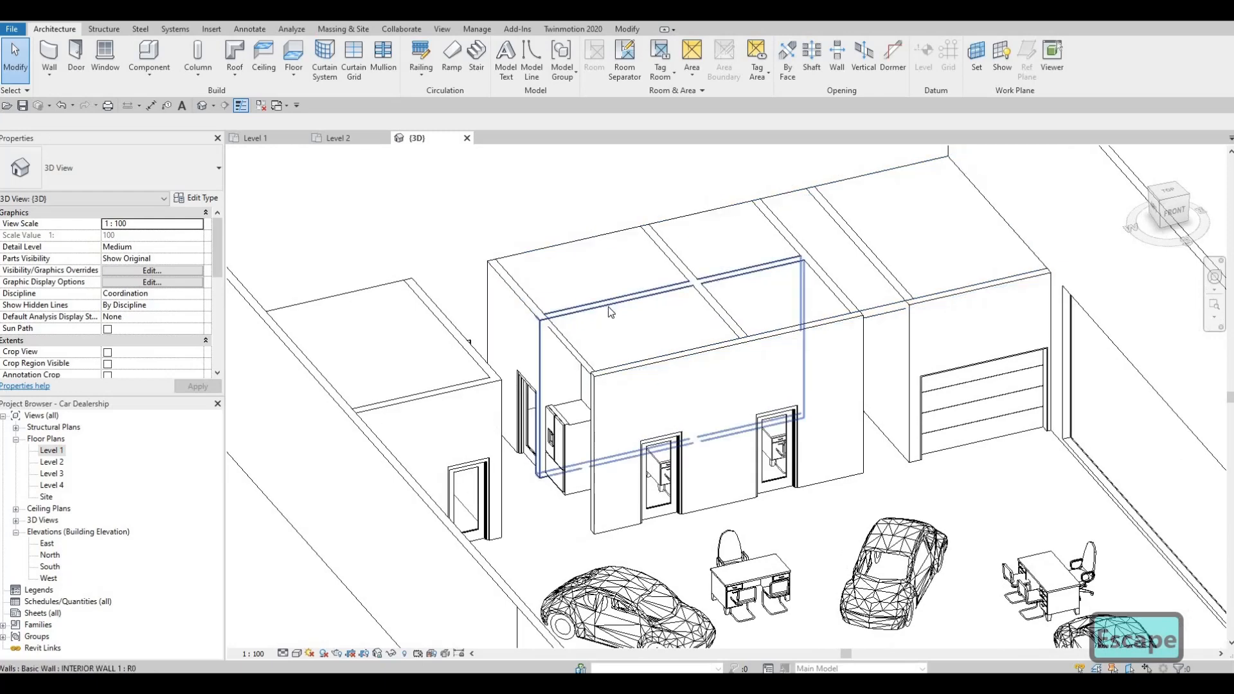
{"action": "scroll", "coordinate": [609, 306], "scroll_direction": "up", "scroll_amount": 2}
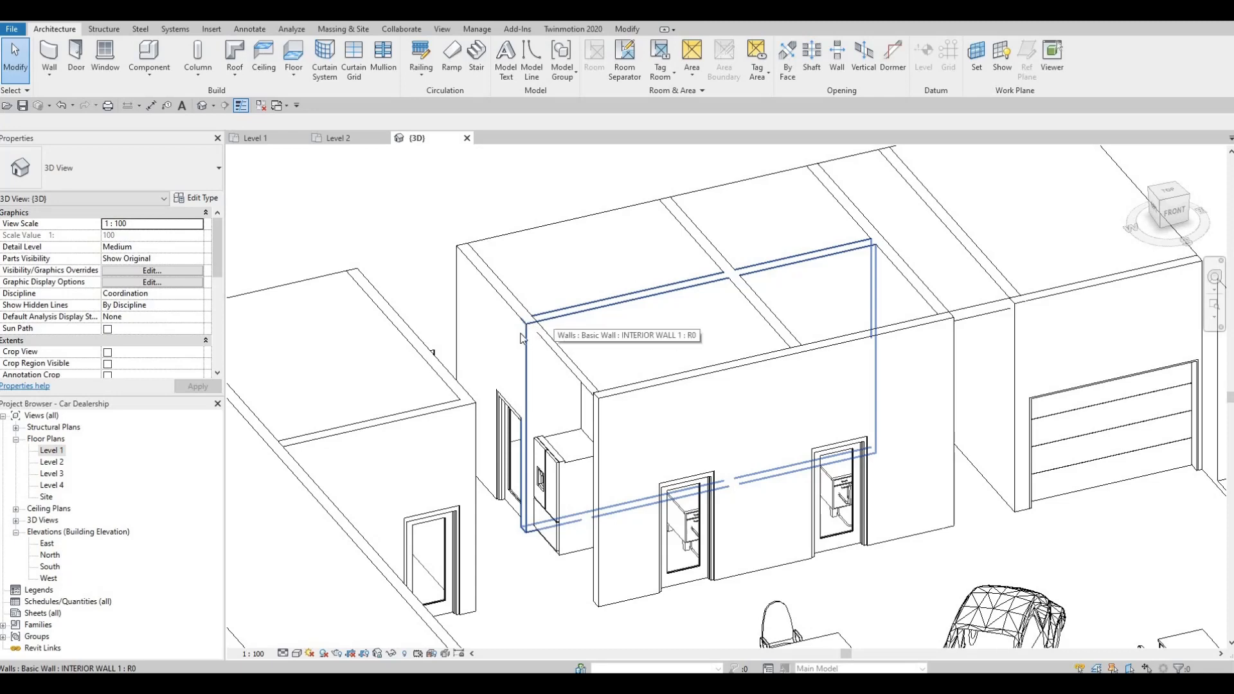
Attach the top of the long interior wall separating Office 1 and Washroom 3 from the front offices to the ROOF 2 roof.
{"action": "left_click", "coordinate": [574, 310]}
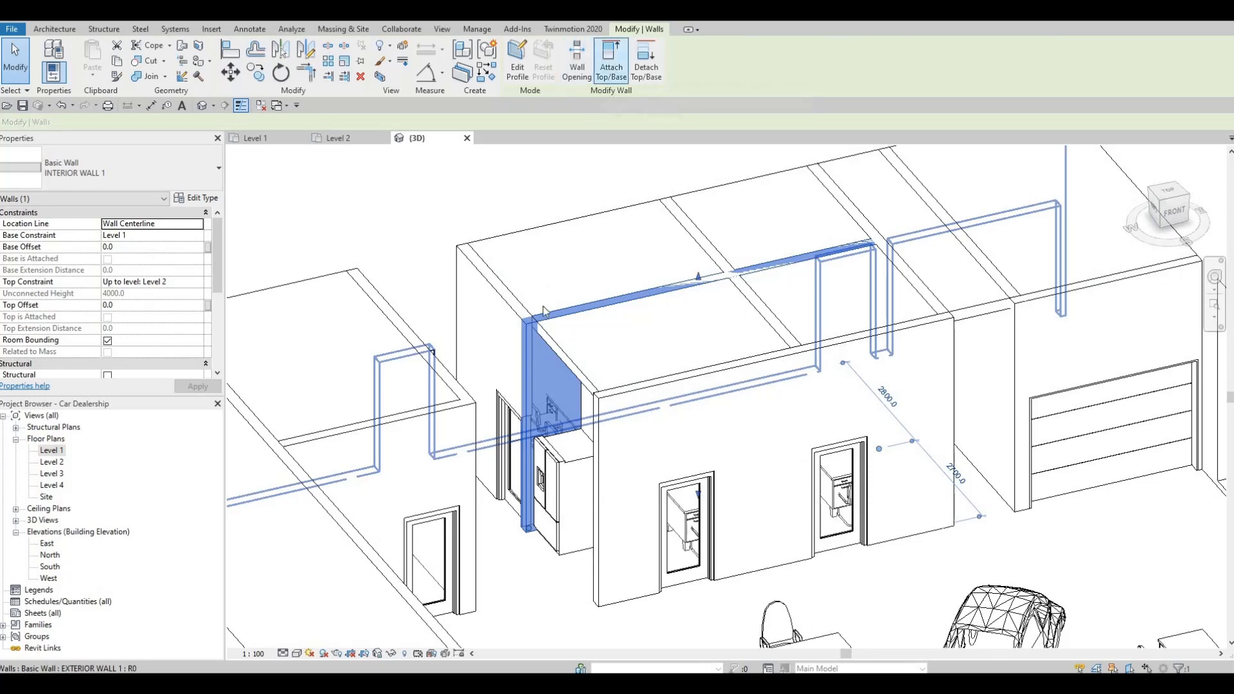
{"action": "left_click", "coordinate": [558, 352]}
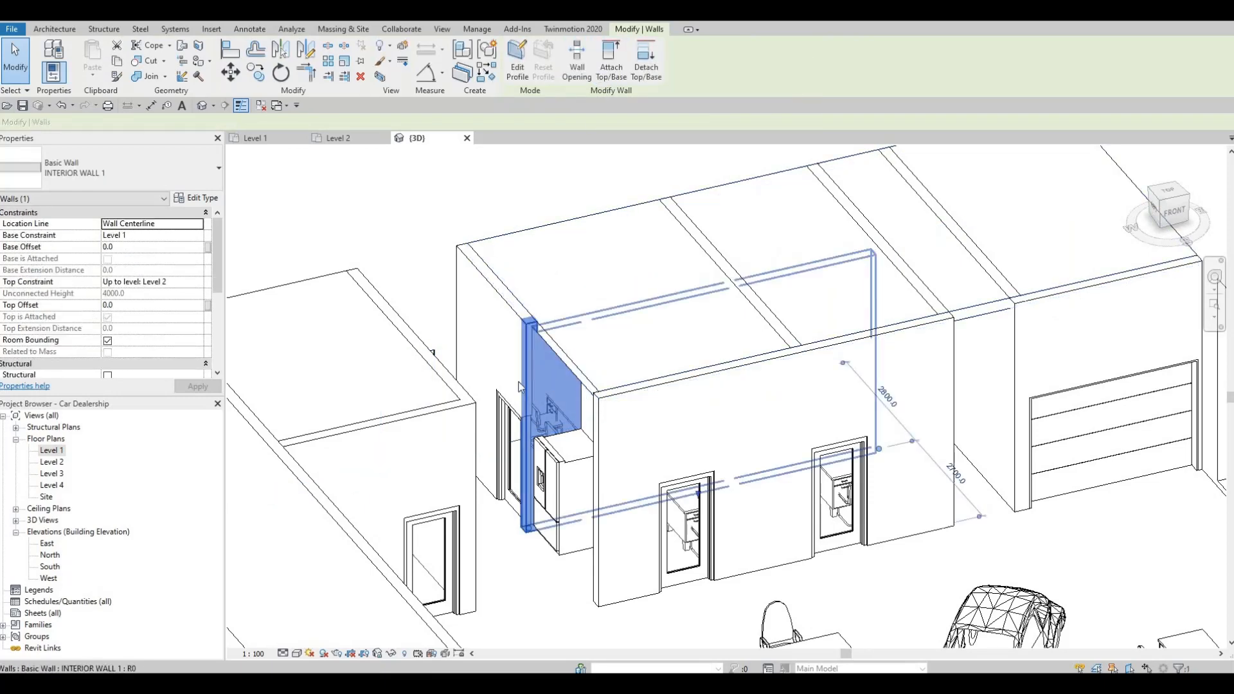
{"action": "key", "text": "Escape"}
{"action": "scroll", "coordinate": [540, 316], "scroll_direction": "up", "scroll_amount": 2}
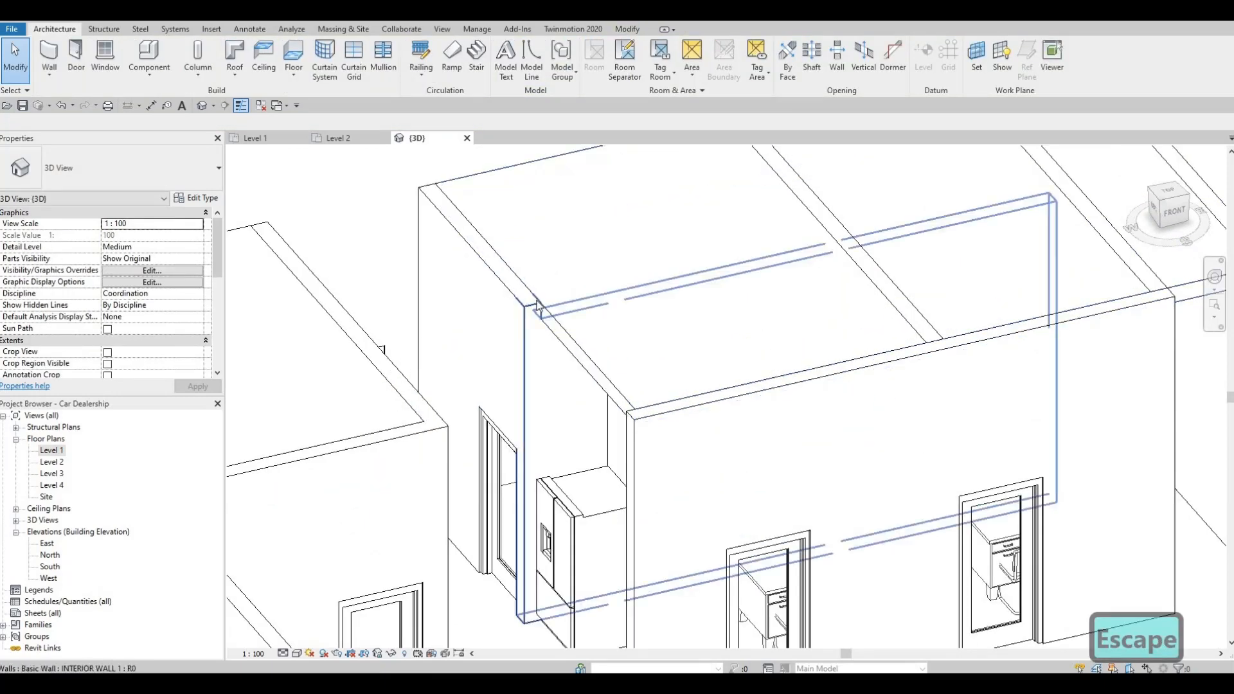
Attach the top of the INTERIOR WALL 1 partition between the two front offices to the ROOF 2 roof.
{"action": "key", "text": "Escape"}
{"action": "middle_click_drag", "start_coordinate": [836, 273], "coordinate": [670, 345]}
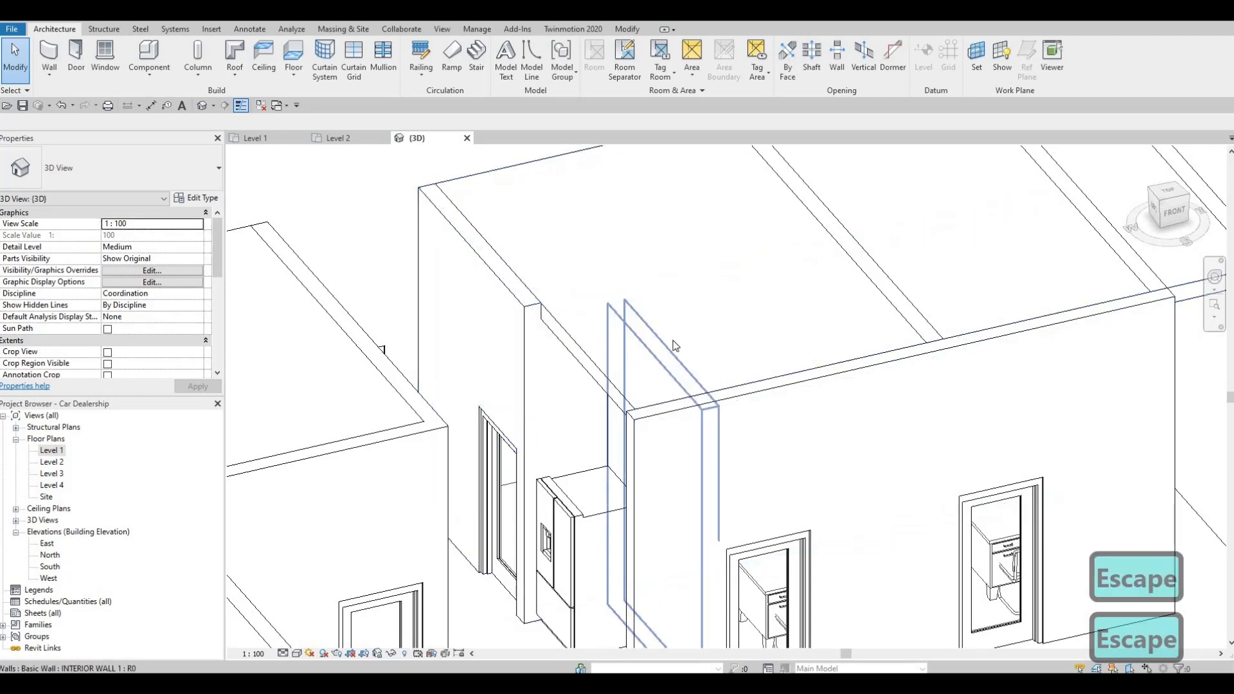
{"action": "scroll", "coordinate": [670, 346], "scroll_direction": "down", "scroll_amount": 2}
{"action": "left_click", "coordinate": [672, 341]}
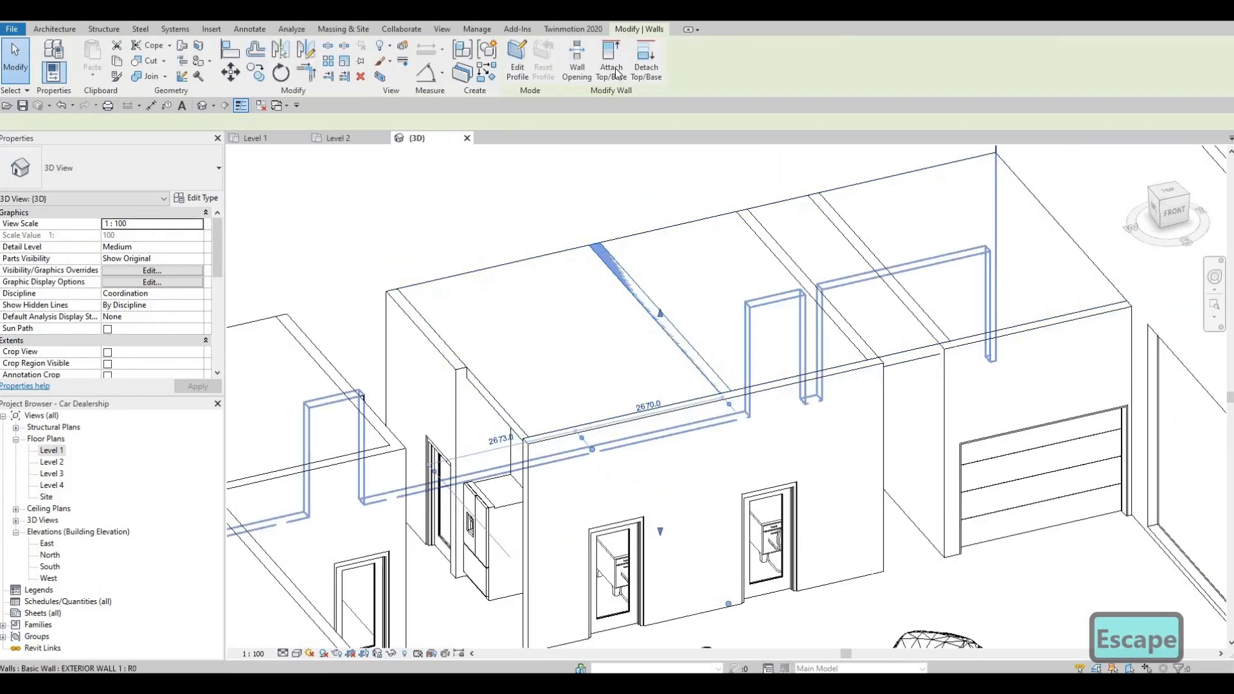
{"action": "left_click", "coordinate": [611, 61]}
{"action": "left_click", "coordinate": [799, 312]}
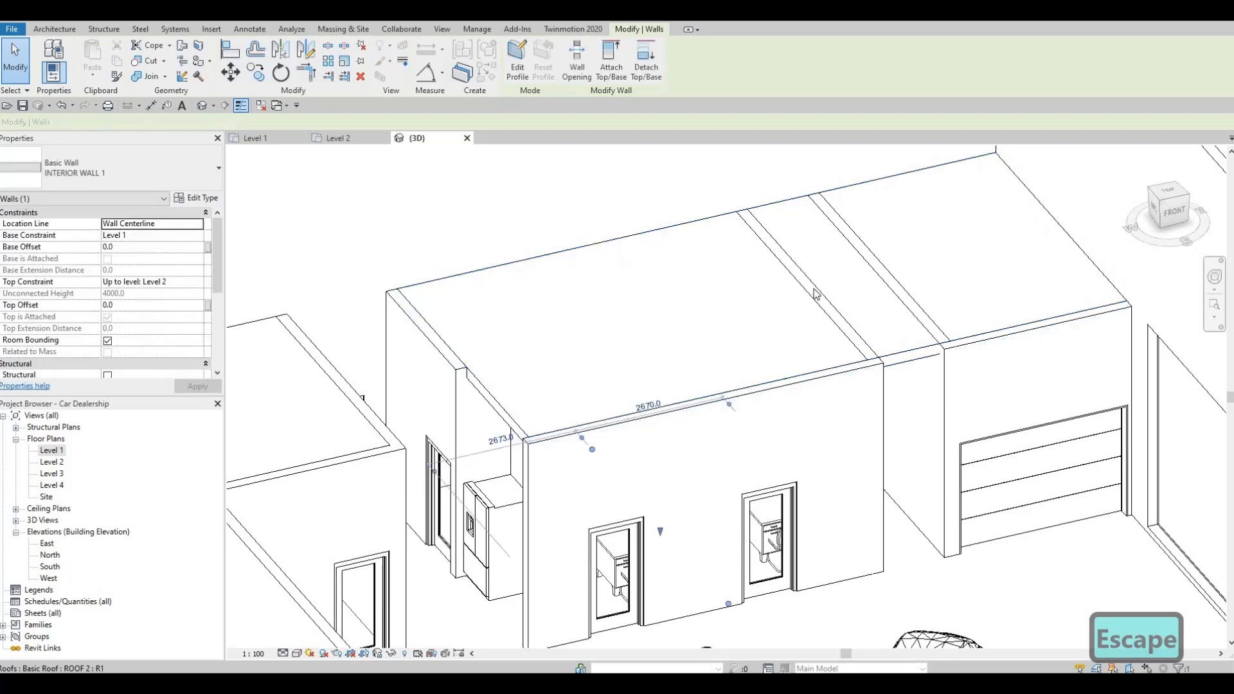
{"action": "key", "text": "Escape"}
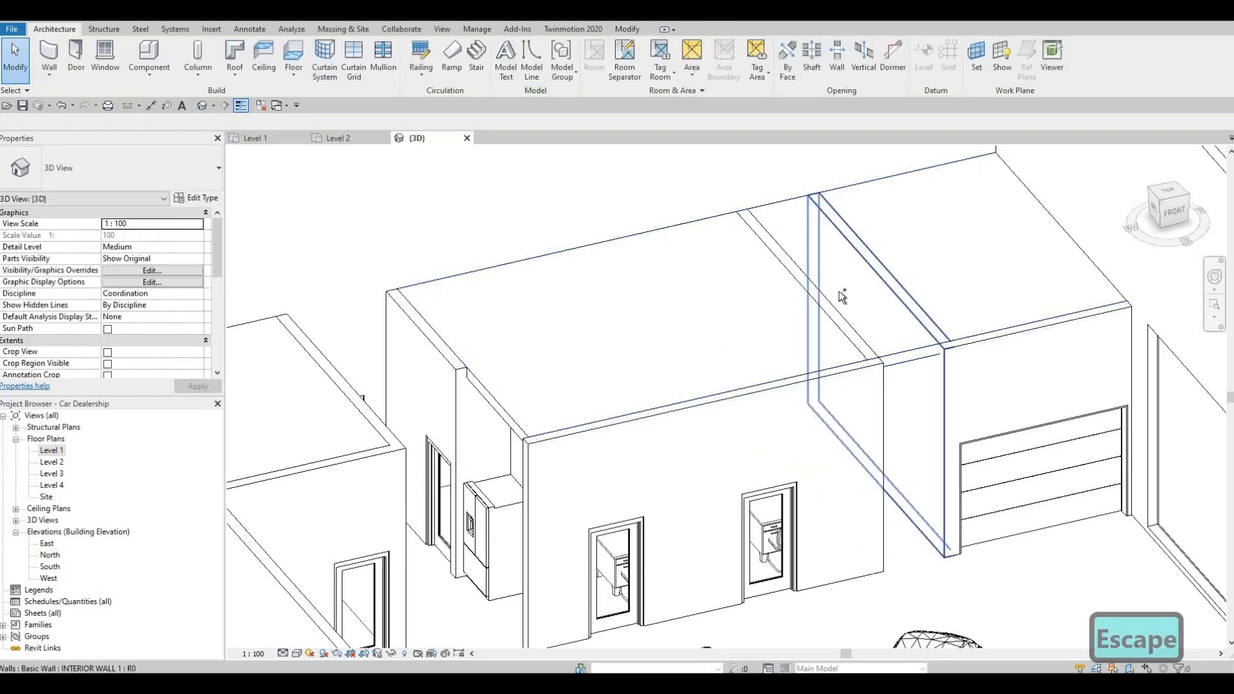
Attach the tops of the two parallel interior walls beside the car entrance to the ROOF 2 roof over the offices.
{"action": "left_click", "coordinate": [897, 297]}
{"action": "left_click", "coordinate": [612, 70]}
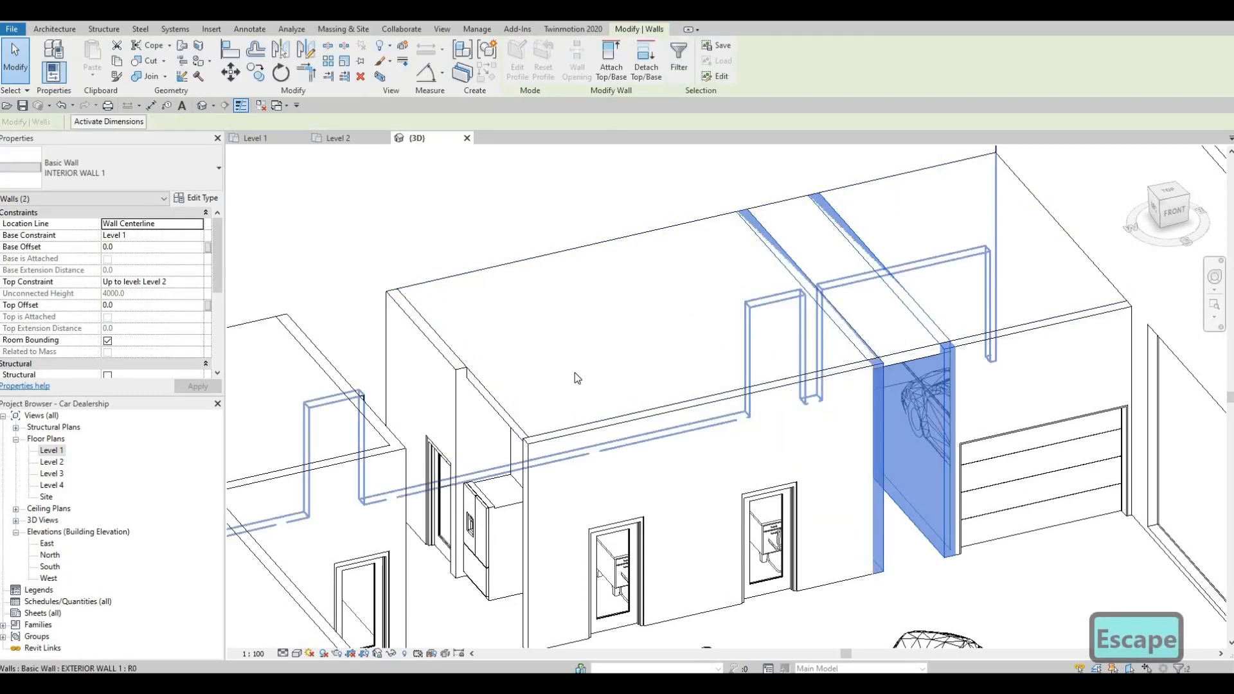
{"action": "left_click", "coordinate": [591, 365]}
{"action": "key", "text": "Escape"}
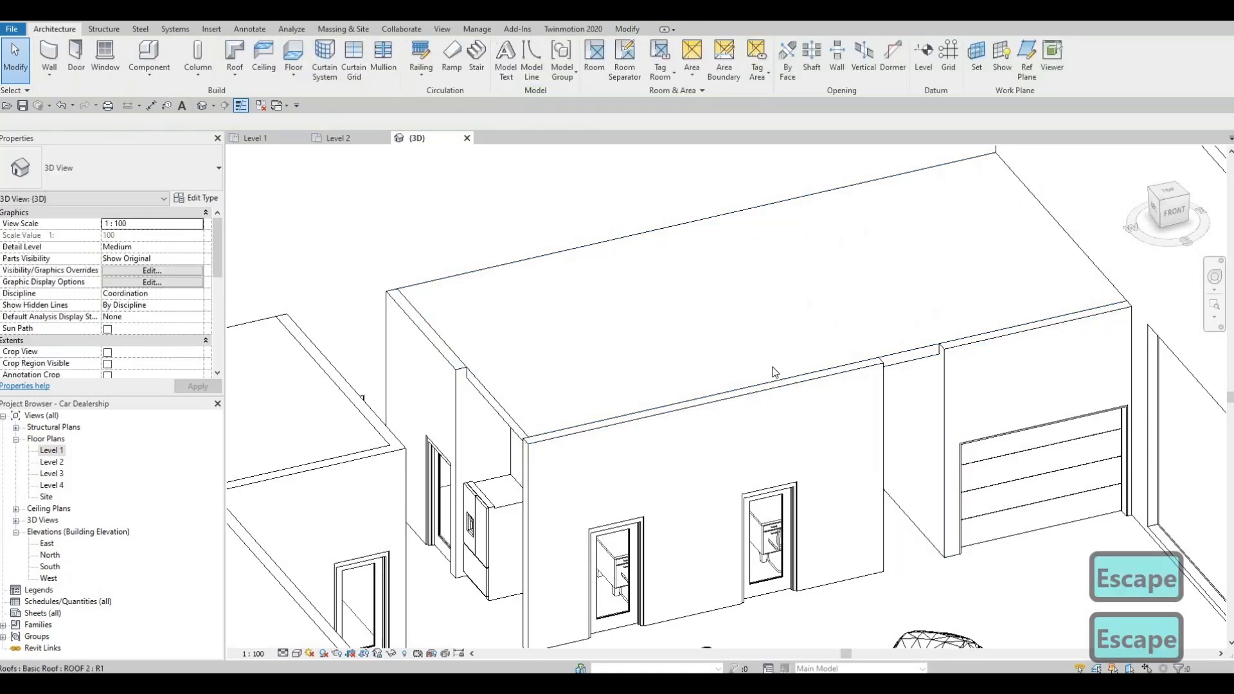
Reveal the hidden elements and unhide the ROOF 1 roof over the separate showroom.
{"action": "scroll", "coordinate": [932, 360], "scroll_direction": "down", "scroll_amount": 2}
{"action": "scroll", "coordinate": [911, 297], "scroll_direction": "down", "scroll_amount": 1}
{"action": "middle_click_drag", "start_coordinate": [544, 331], "coordinate": [1041, 312]}
{"action": "scroll", "coordinate": [758, 367], "scroll_direction": "down", "scroll_amount": 5}
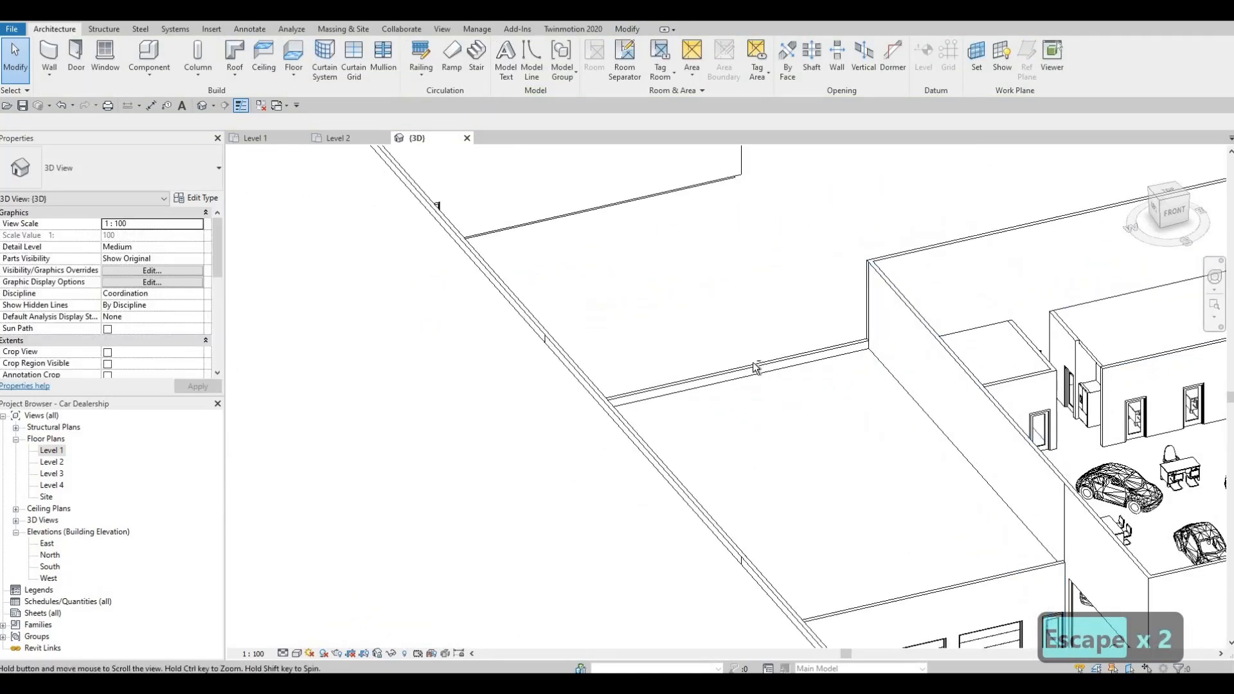
{"action": "middle_click_drag", "start_coordinate": [702, 382], "coordinate": [850, 387], "text": "shift"}
{"action": "scroll", "coordinate": [849, 387], "scroll_direction": "up", "scroll_amount": 3}
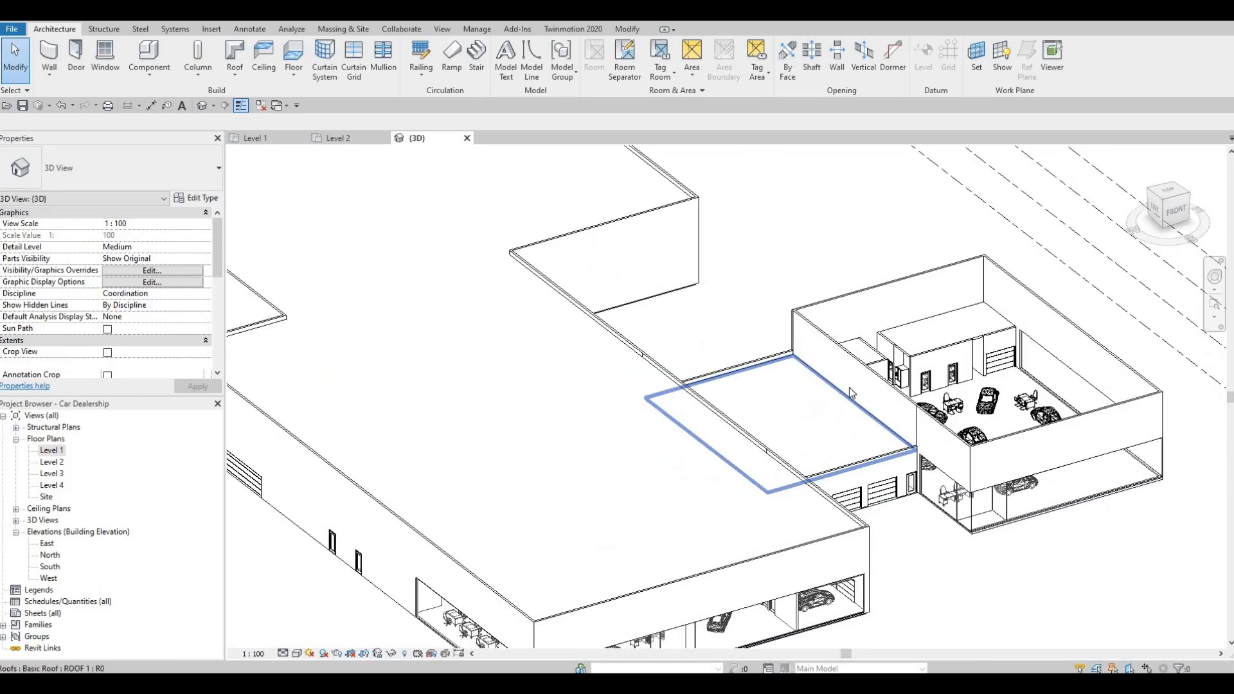
{"action": "scroll", "coordinate": [880, 372], "scroll_direction": "up", "scroll_amount": 2}
{"action": "middle_click_drag", "start_coordinate": [1064, 293], "coordinate": [807, 284]}
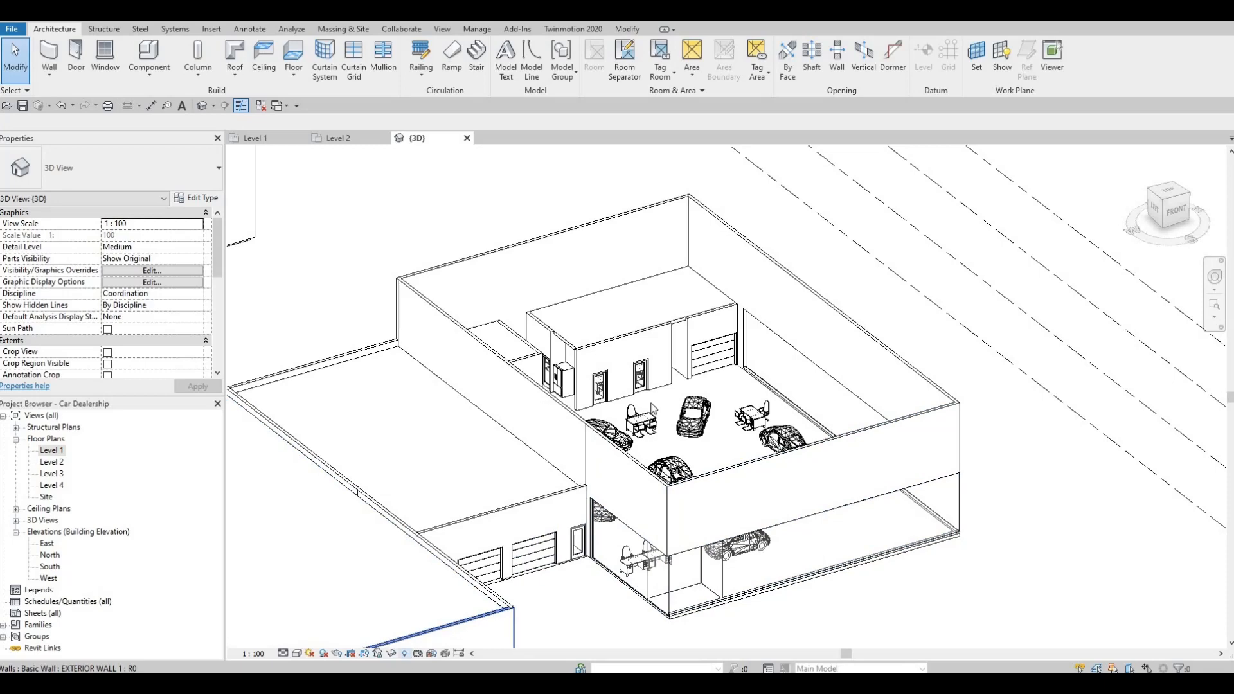
{"action": "left_click", "coordinate": [404, 653]}
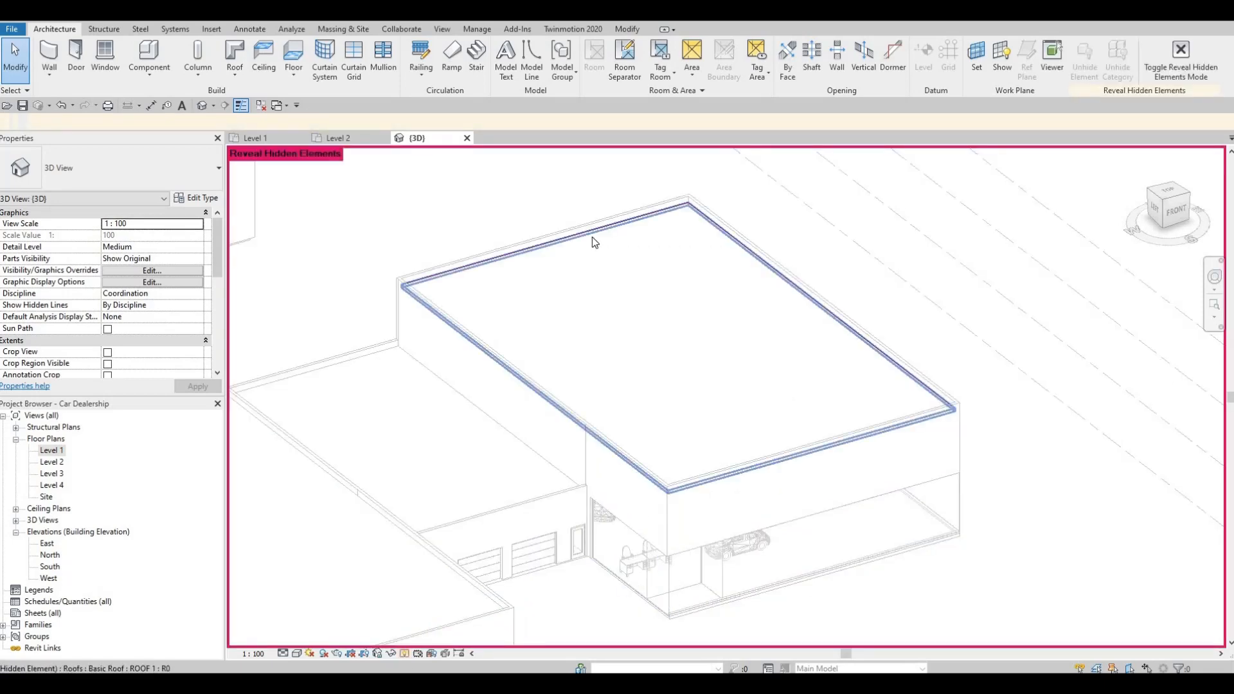
{"action": "left_click", "coordinate": [717, 187]}
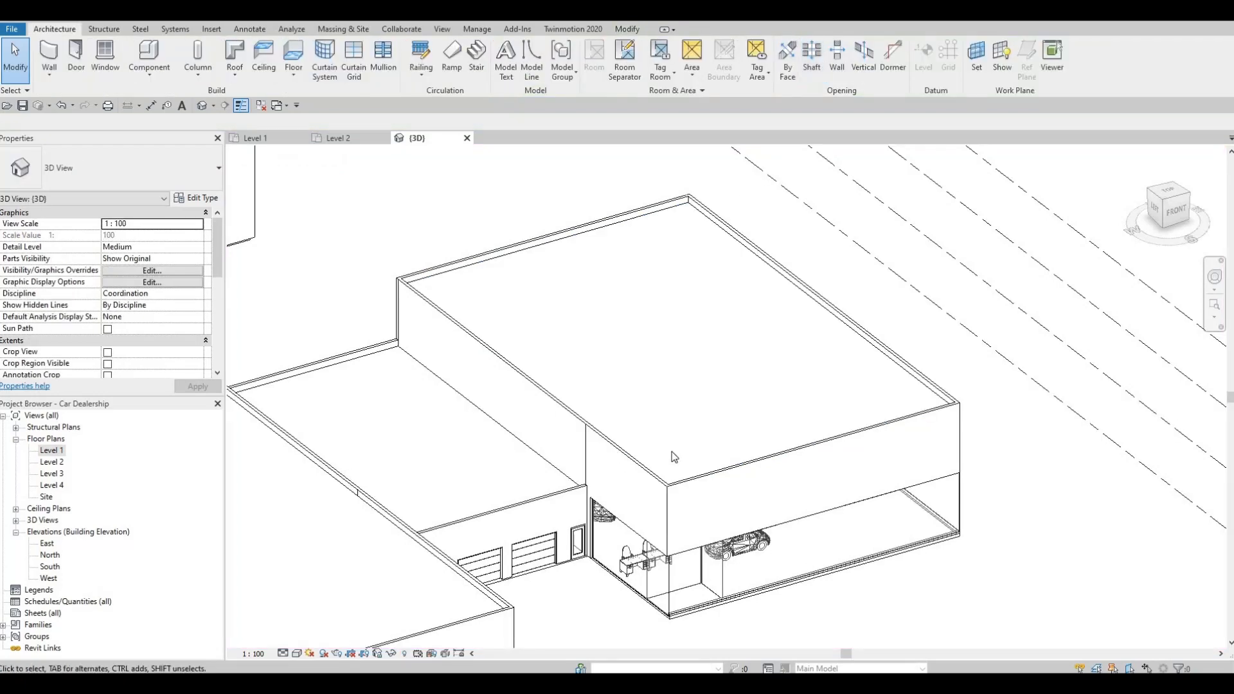
{"action": "key", "text": "Escape"}
Hide the main building's ROOF 1 roof in the 3D view.
{"action": "left_click", "coordinate": [691, 428]}
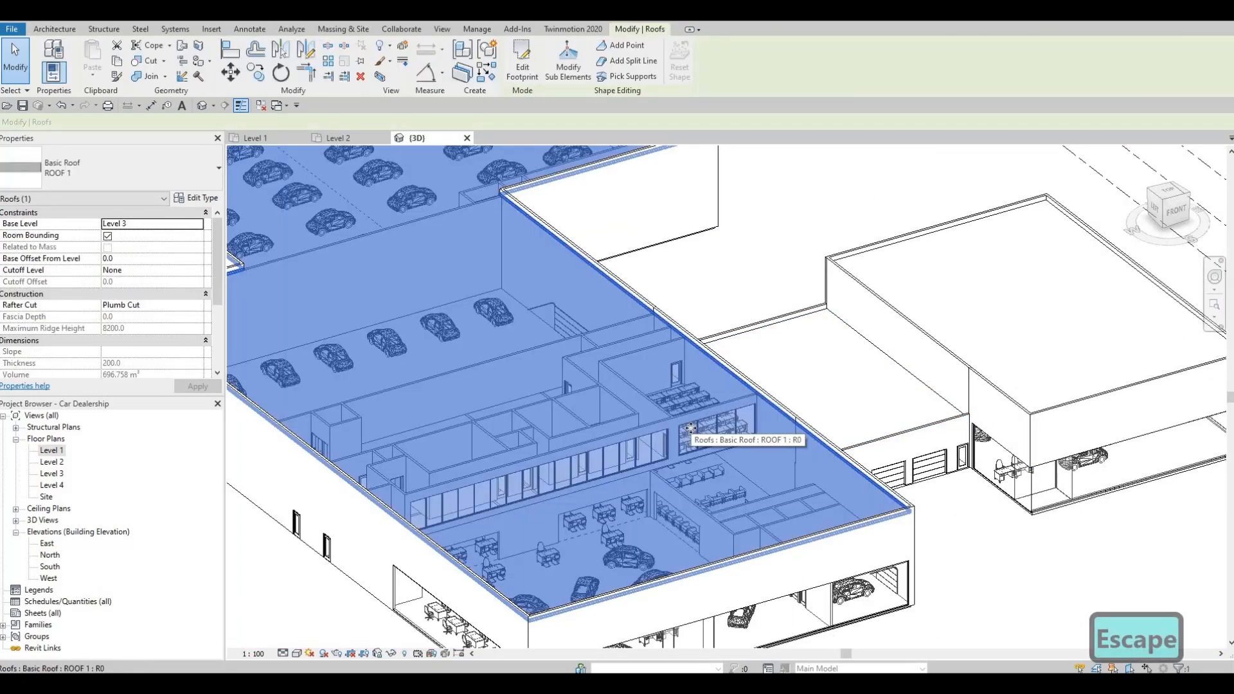
{"action": "right_click", "coordinate": [726, 277]}
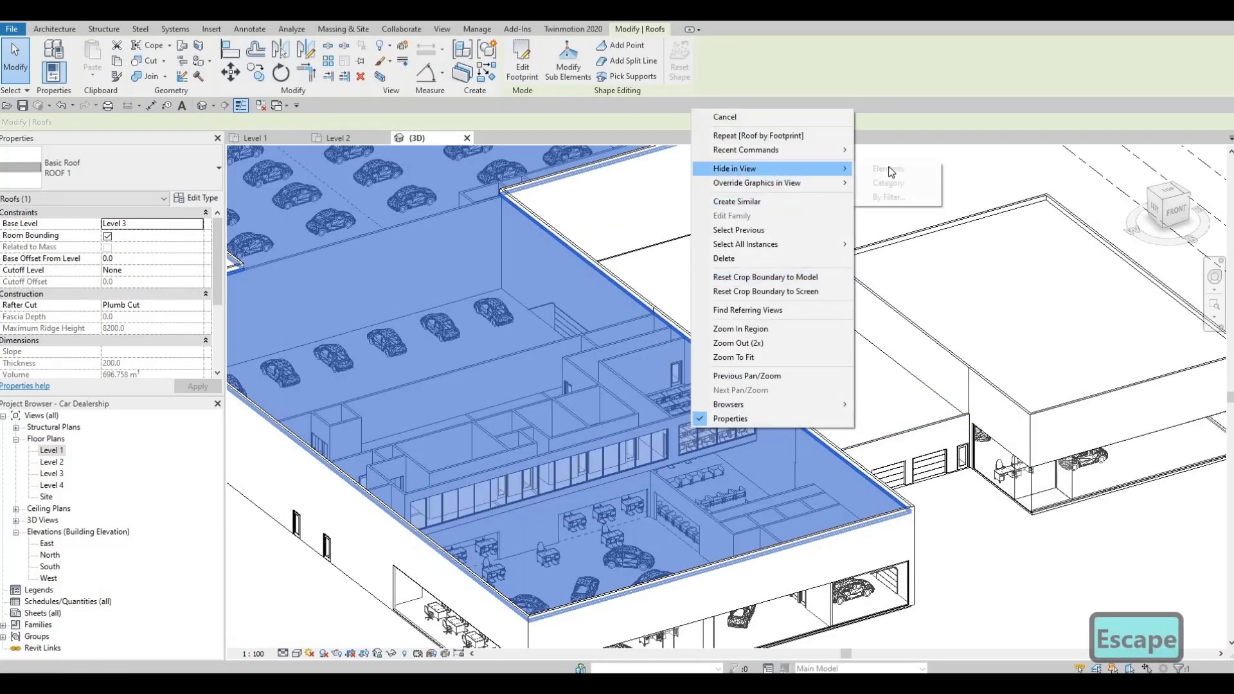
{"action": "left_click", "coordinate": [888, 168]}
Attach the top of the long INTERIOR WALL 1 wall at the stepped corner of the main showroom's corner rooms to their ROOF 2 roof.
{"action": "middle_click_drag", "start_coordinate": [399, 542], "coordinate": [350, 547], "text": "shift"}
{"action": "scroll", "coordinate": [643, 468], "scroll_direction": "up", "scroll_amount": 5}
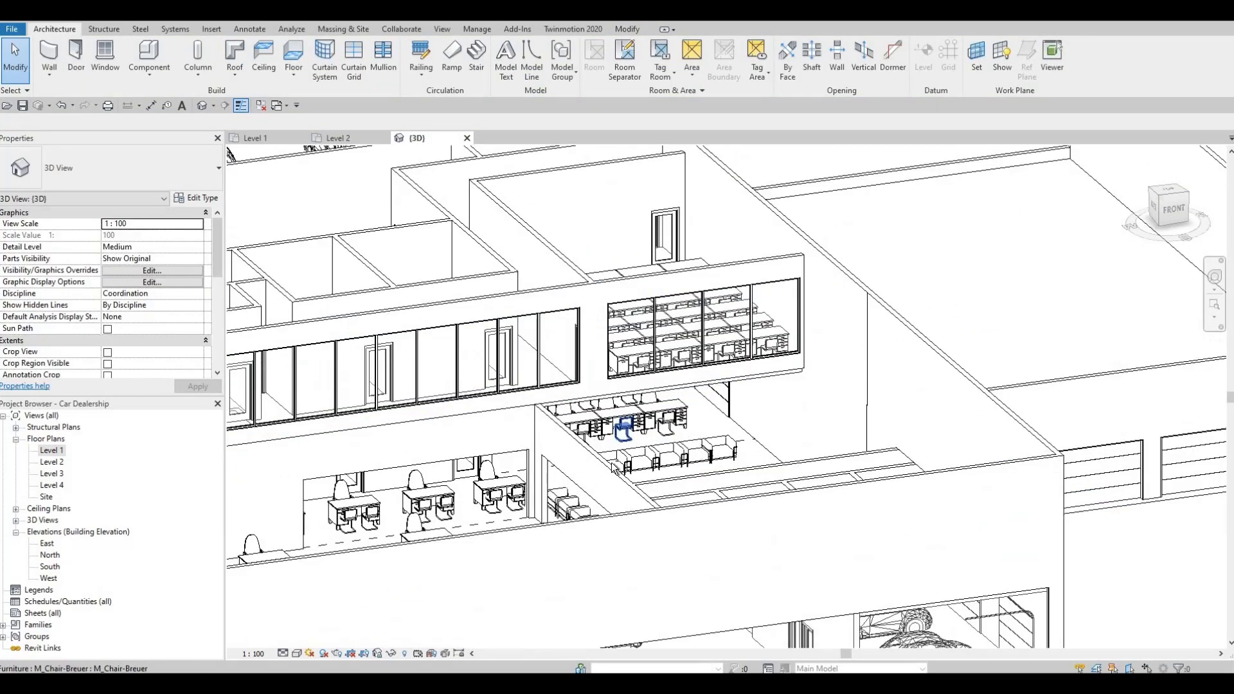
{"action": "scroll", "coordinate": [649, 470], "scroll_direction": "down", "scroll_amount": 3}
{"action": "middle_click_drag", "start_coordinate": [649, 470], "coordinate": [848, 568], "text": "shift"}
{"action": "middle_click_drag", "start_coordinate": [515, 360], "coordinate": [570, 380], "text": "shift"}
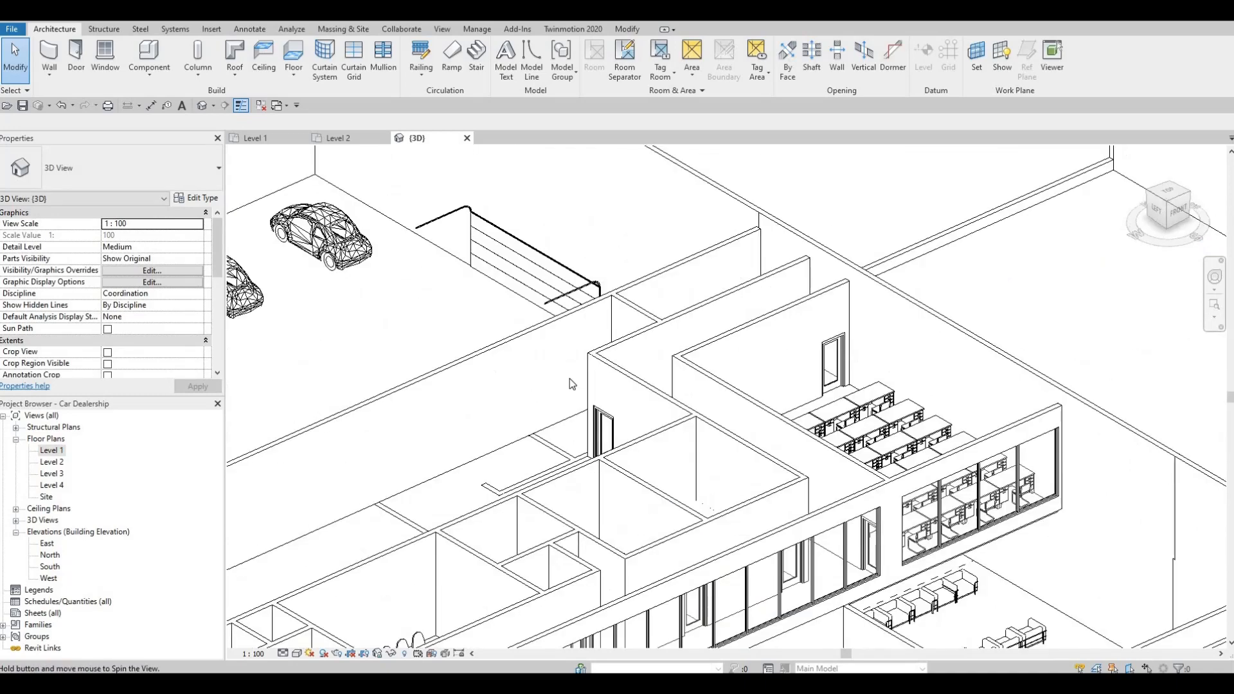
{"action": "middle_click_drag", "start_coordinate": [830, 559], "coordinate": [296, 274]}
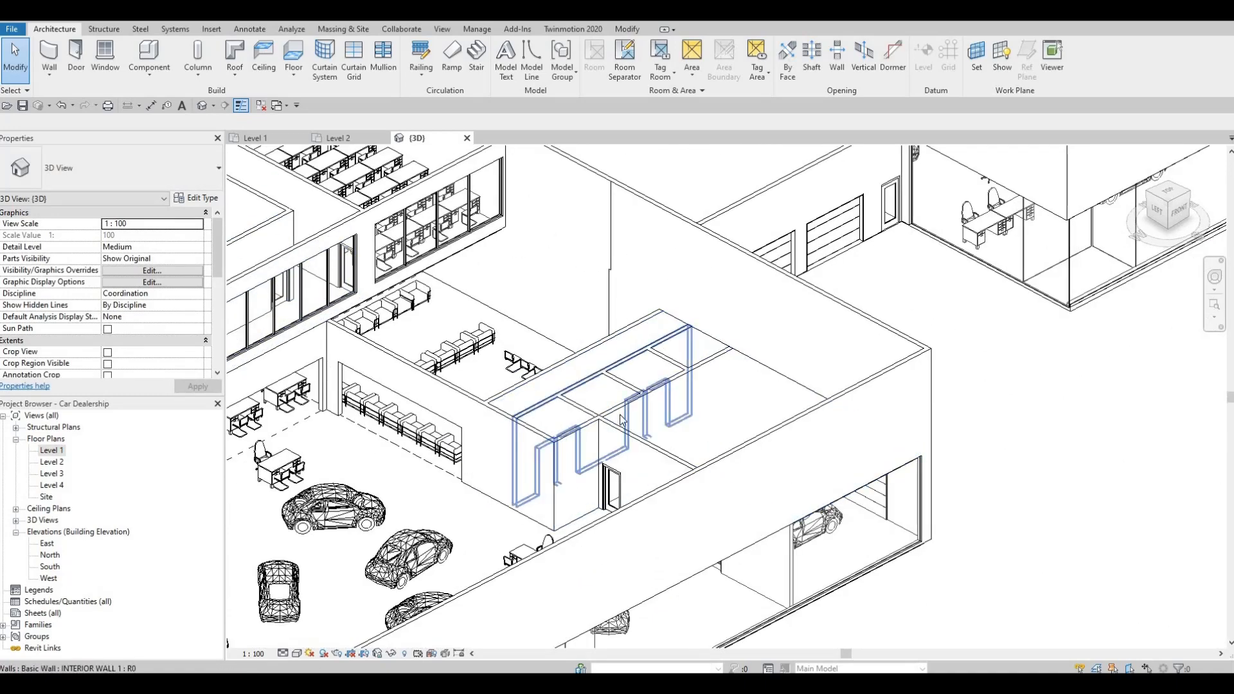
{"action": "left_click", "coordinate": [583, 450]}
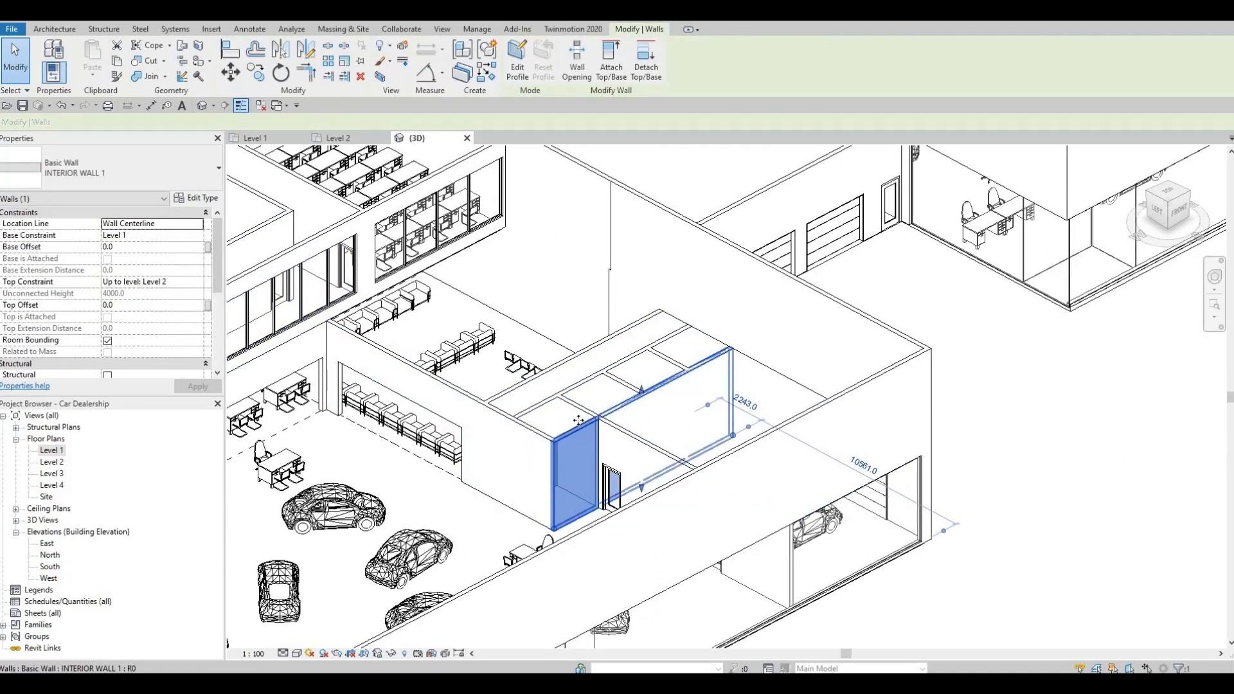
{"action": "scroll", "coordinate": [584, 449], "scroll_direction": "up", "scroll_amount": 3}
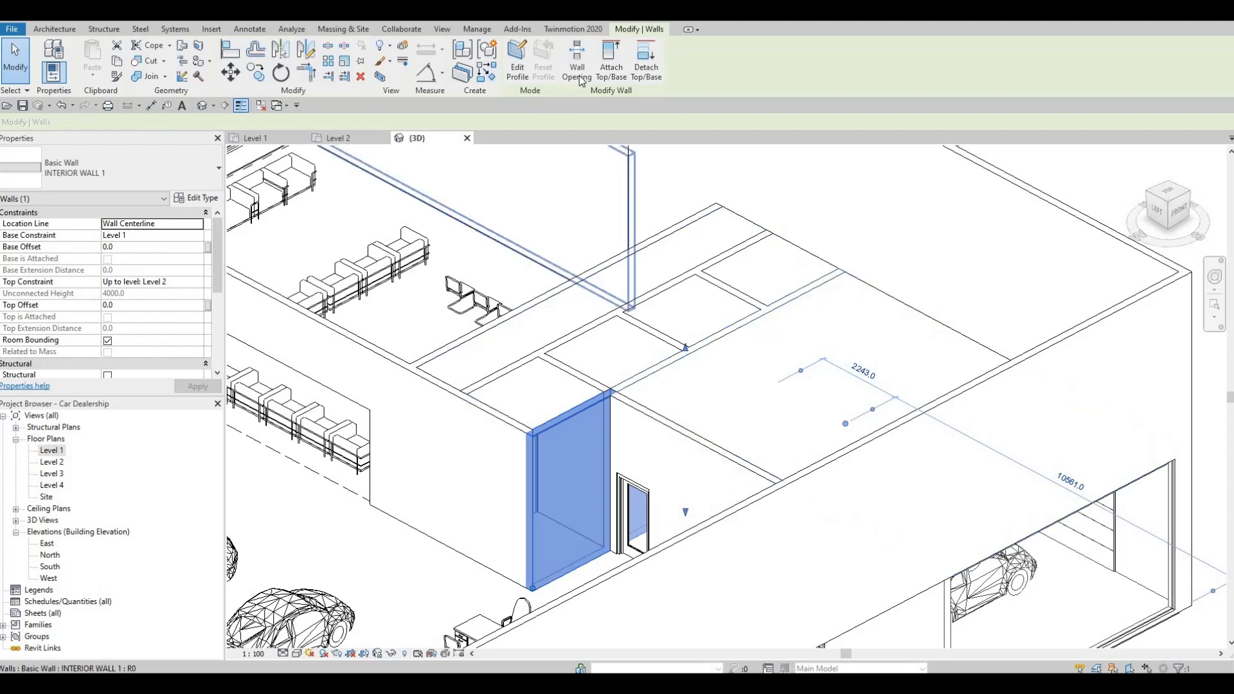
{"action": "left_click", "coordinate": [611, 61]}
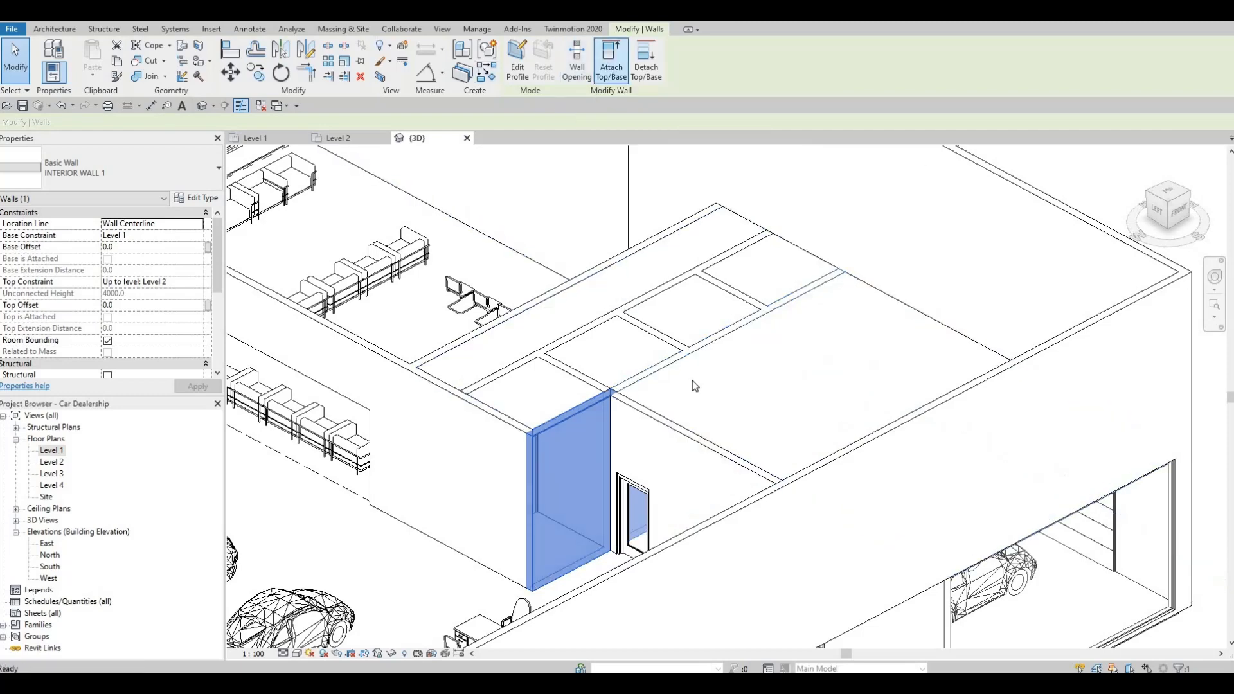
{"action": "left_click", "coordinate": [692, 384]}
{"action": "key", "text": "Escape"}
{"action": "key", "text": "Escape"}
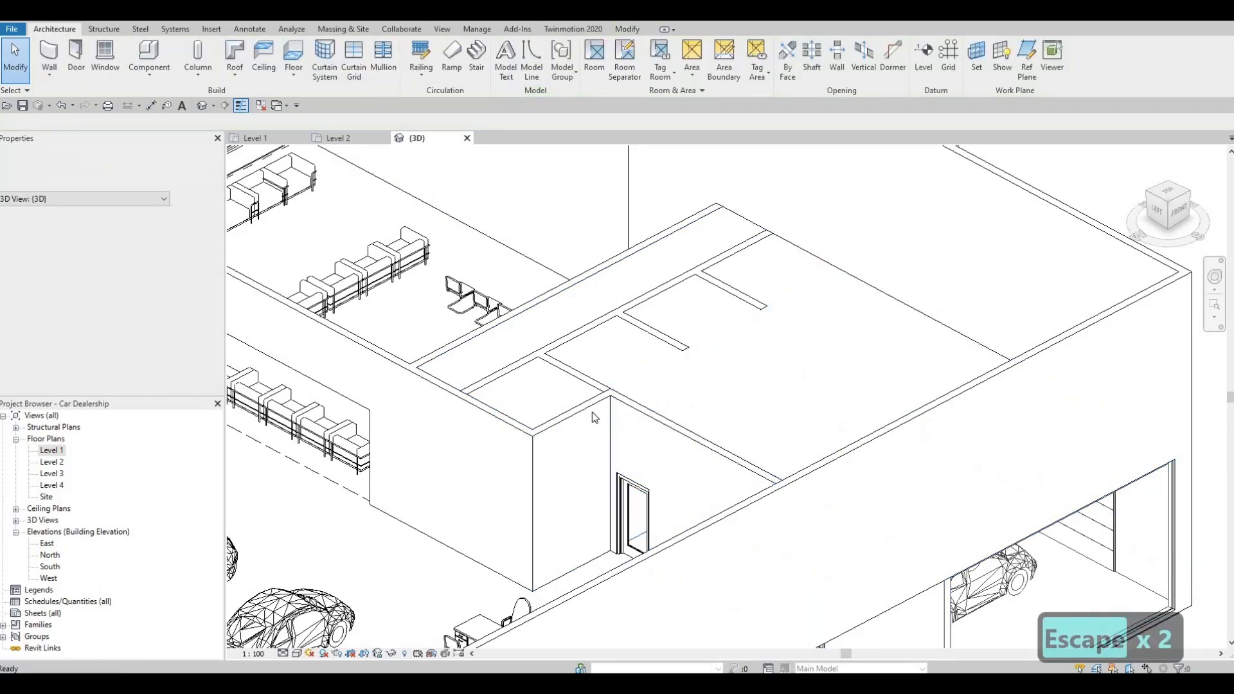
Attach the tops of the remaining long dividing wall and its cross partitions in the corner rooms to the ROOF 2 roof.
{"action": "key", "text": "Escape"}
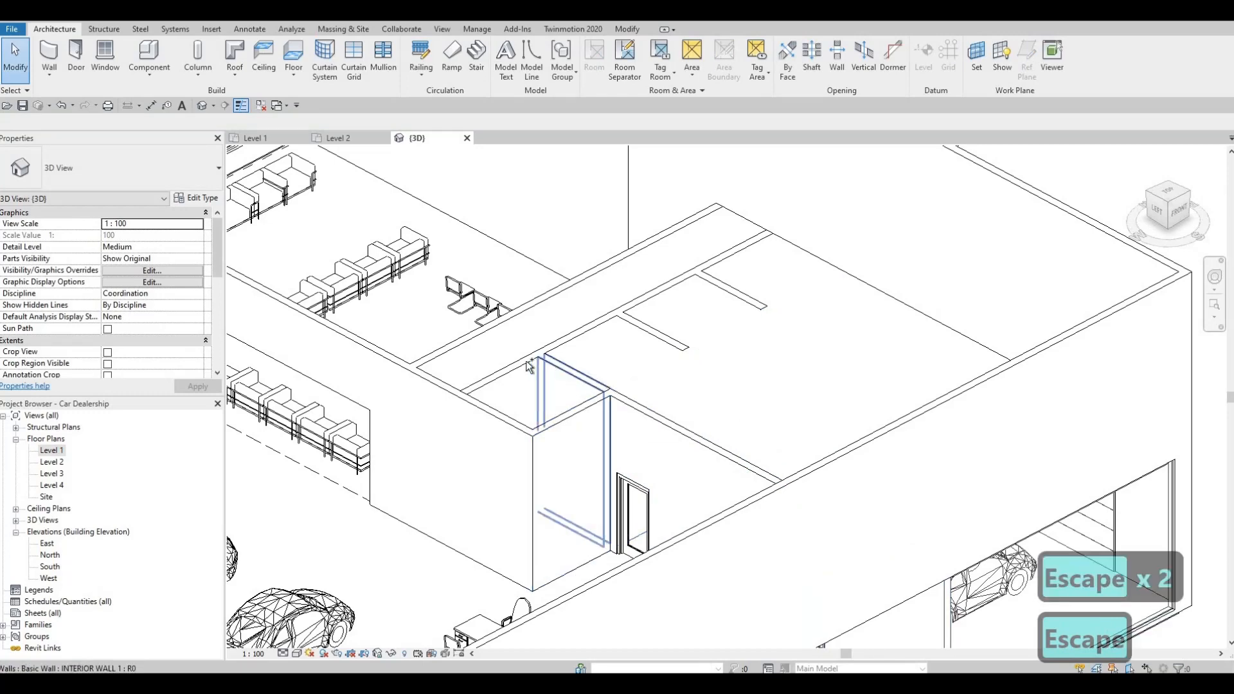
{"action": "left_click", "coordinate": [524, 361], "text": "ctrl"}
{"action": "left_click", "coordinate": [565, 367], "text": "ctrl"}
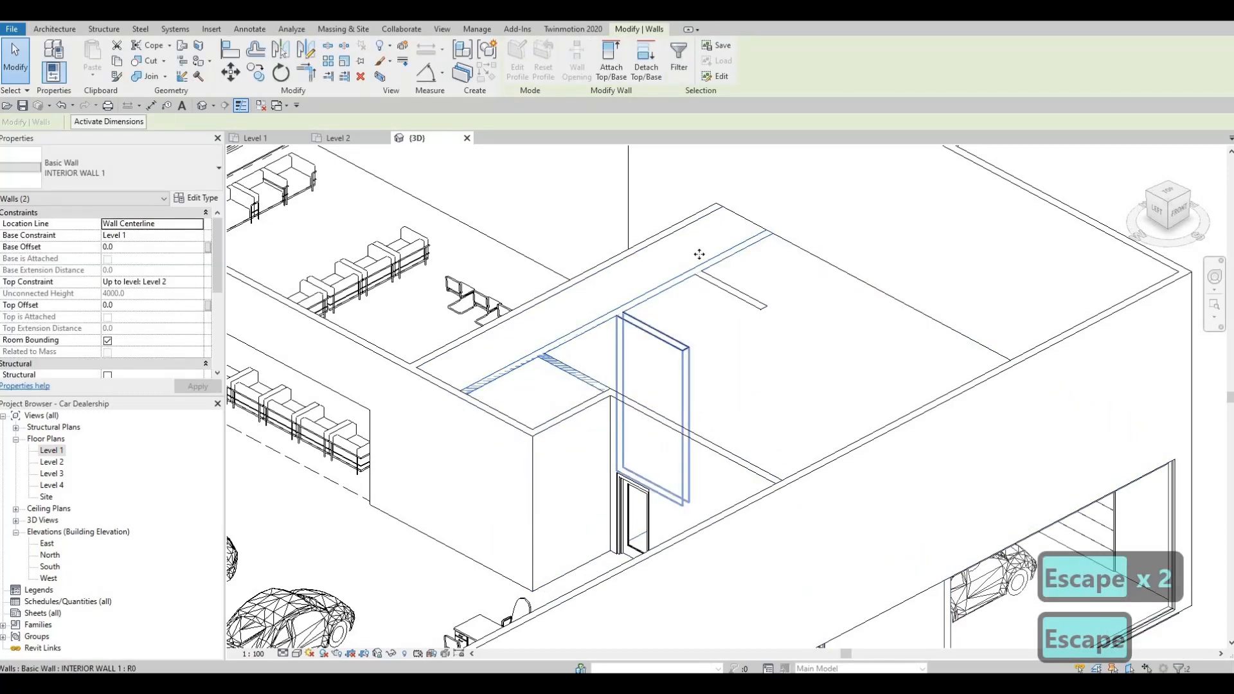
{"action": "left_click", "coordinate": [612, 58]}
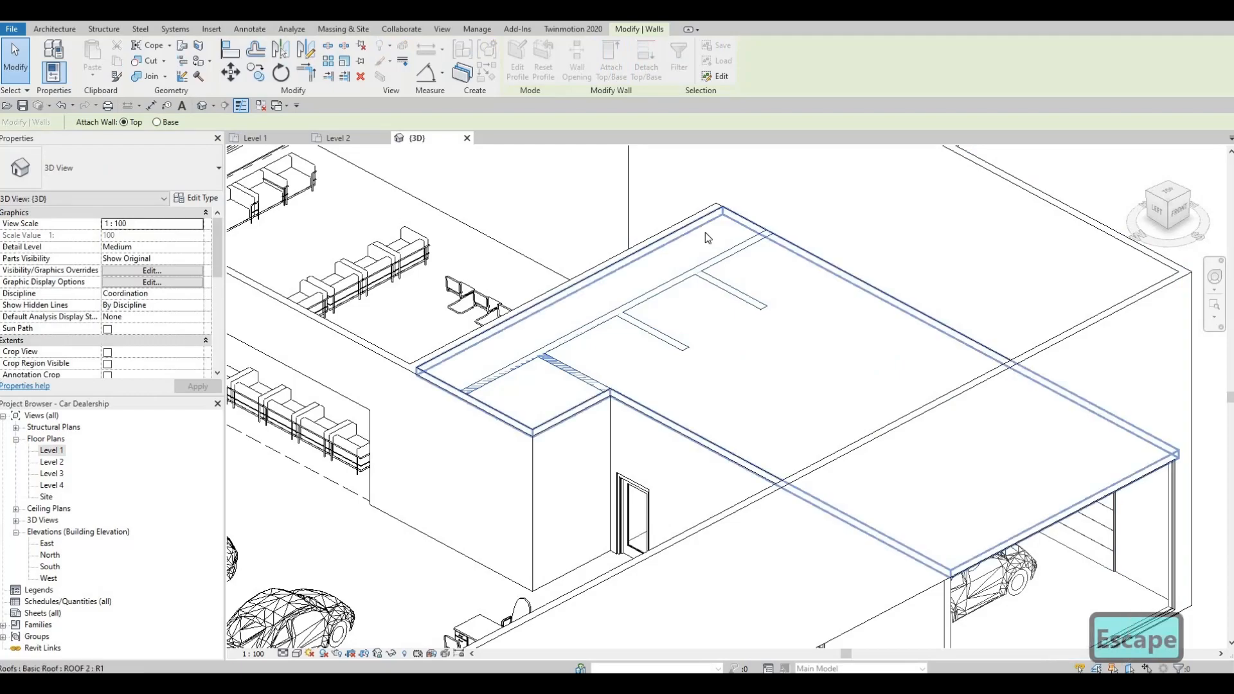
{"action": "left_click", "coordinate": [678, 264]}
{"action": "scroll", "coordinate": [680, 306], "scroll_direction": "down", "scroll_amount": 2}
{"action": "key", "text": "Escape"}
Attach the top of the short interior partition in the rooms at the opposite end of the main showroom to the roof above.
{"action": "middle_click_drag", "start_coordinate": [589, 353], "coordinate": [835, 470]}
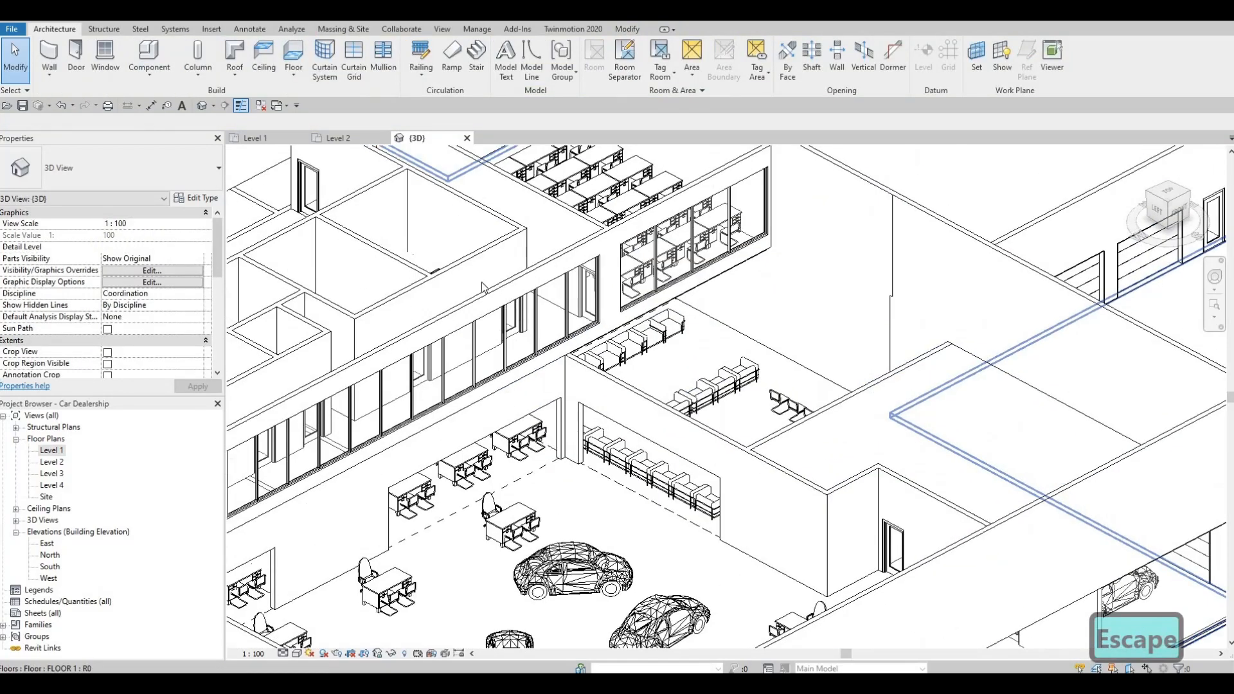
{"action": "middle_click_drag", "start_coordinate": [952, 566], "coordinate": [808, 512], "text": "shift"}
{"action": "middle_click_drag", "start_coordinate": [482, 251], "coordinate": [669, 464]}
{"action": "middle_click_drag", "start_coordinate": [540, 322], "coordinate": [717, 444]}
{"action": "scroll", "coordinate": [713, 449], "scroll_direction": "up", "scroll_amount": 1}
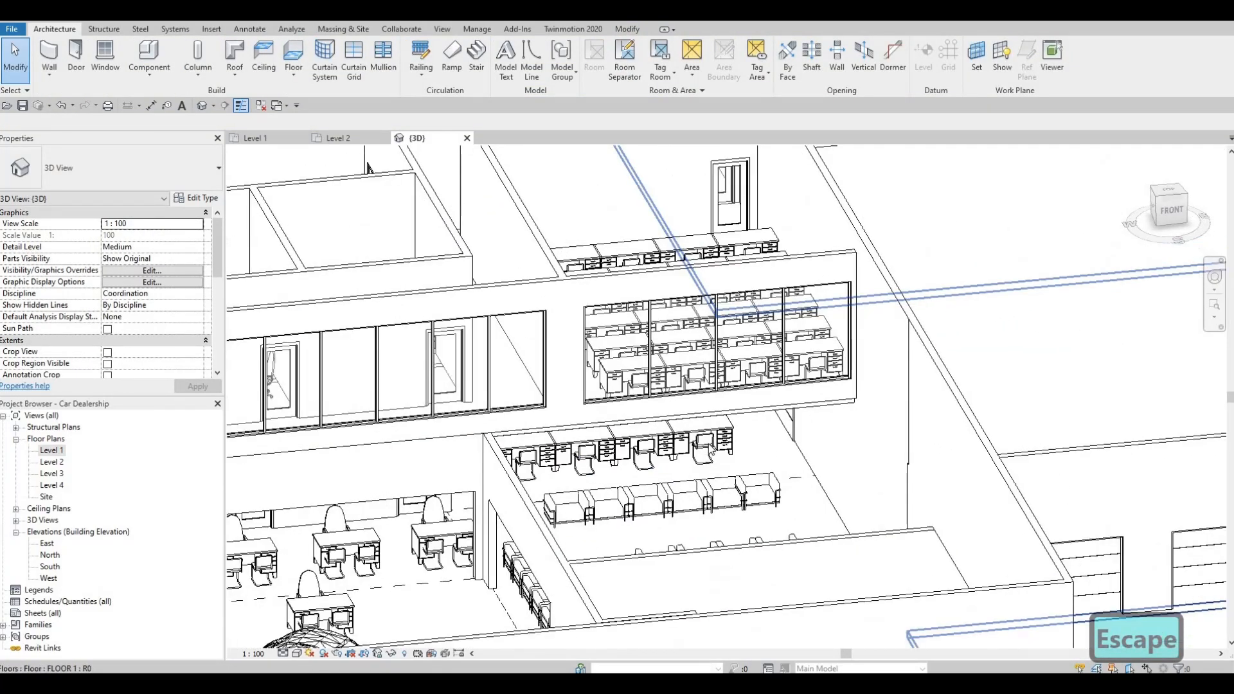
{"action": "scroll", "coordinate": [711, 450], "scroll_direction": "up", "scroll_amount": 1}
{"action": "middle_click_drag", "start_coordinate": [566, 444], "coordinate": [717, 419]}
{"action": "scroll", "coordinate": [669, 437], "scroll_direction": "down", "scroll_amount": 3}
{"action": "middle_click_drag", "start_coordinate": [334, 443], "coordinate": [705, 436]}
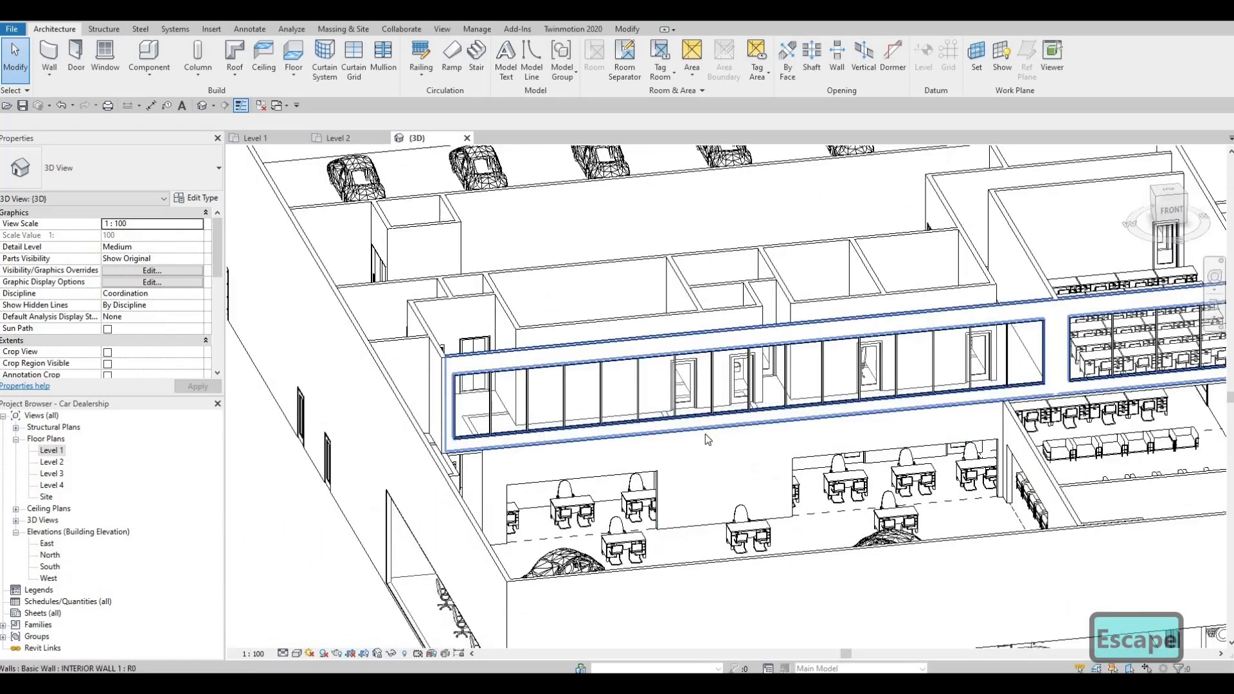
{"action": "middle_click_drag", "start_coordinate": [908, 477], "coordinate": [830, 508], "text": "shift"}
{"action": "middle_click_drag", "start_coordinate": [315, 315], "coordinate": [665, 446]}
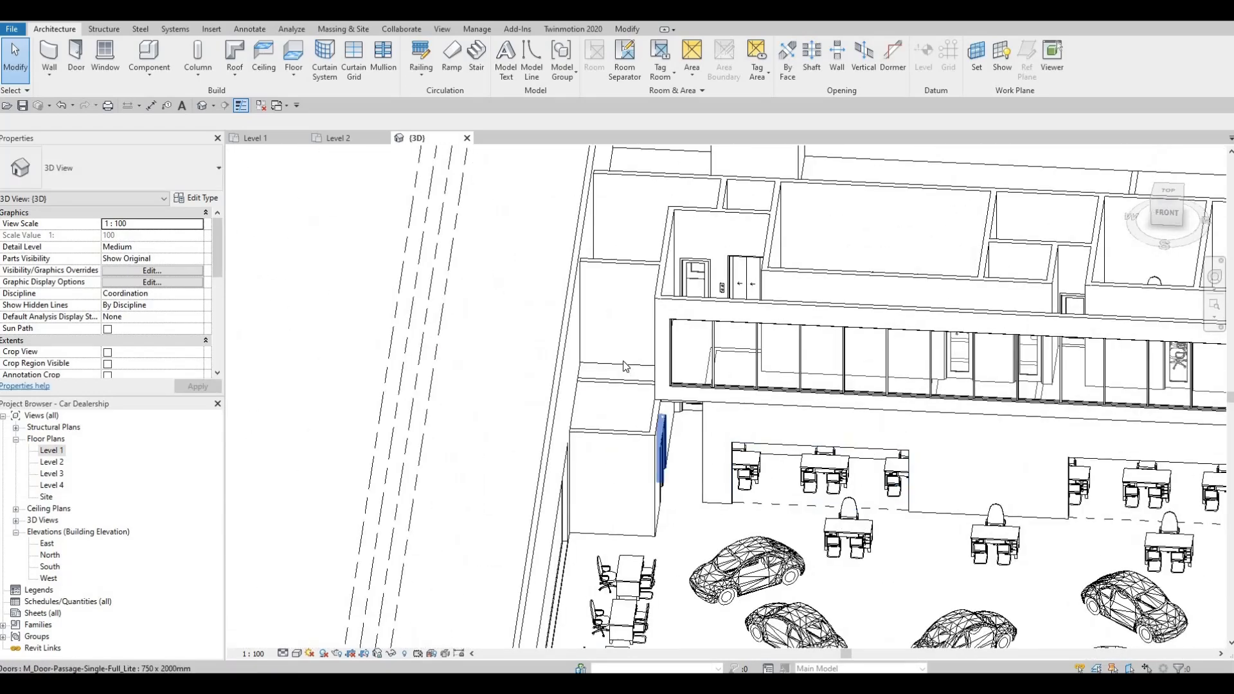
{"action": "scroll", "coordinate": [642, 405], "scroll_direction": "up", "scroll_amount": 2}
{"action": "left_click", "coordinate": [620, 161]}
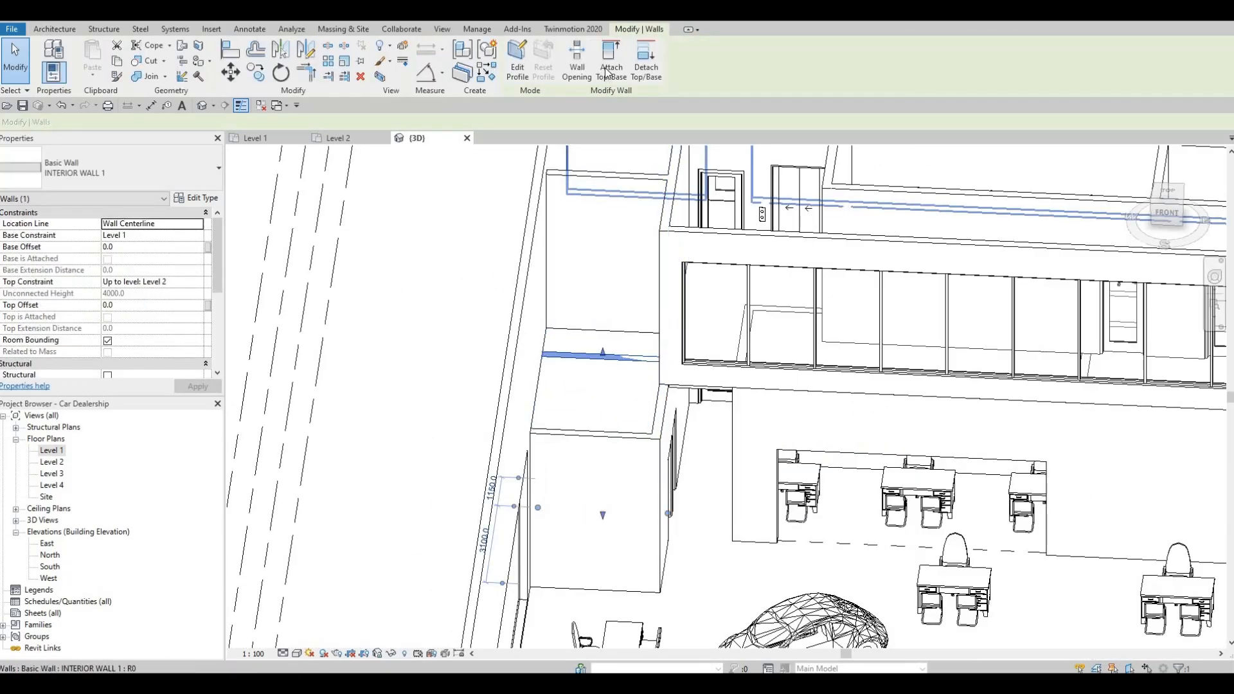
{"action": "left_click", "coordinate": [676, 425]}
{"action": "middle_click_drag", "start_coordinate": [641, 406], "coordinate": [568, 385]}
{"action": "key", "text": "Escape"}
{"action": "key", "text": "Escape"}
Examine the main showroom's roofed corner rooms and their INTERIOR WALL 1 walls from several angles.
{"action": "scroll", "coordinate": [568, 386], "scroll_direction": "down", "scroll_amount": 1}
{"action": "scroll", "coordinate": [739, 413], "scroll_direction": "down", "scroll_amount": 2}
{"action": "middle_click_drag", "start_coordinate": [717, 466], "coordinate": [345, 370]}
{"action": "scroll", "coordinate": [569, 438], "scroll_direction": "down", "scroll_amount": 1}
{"action": "middle_click_drag", "start_coordinate": [672, 403], "coordinate": [862, 425], "text": "shift"}
{"action": "middle_click_drag", "start_coordinate": [900, 515], "coordinate": [452, 401]}
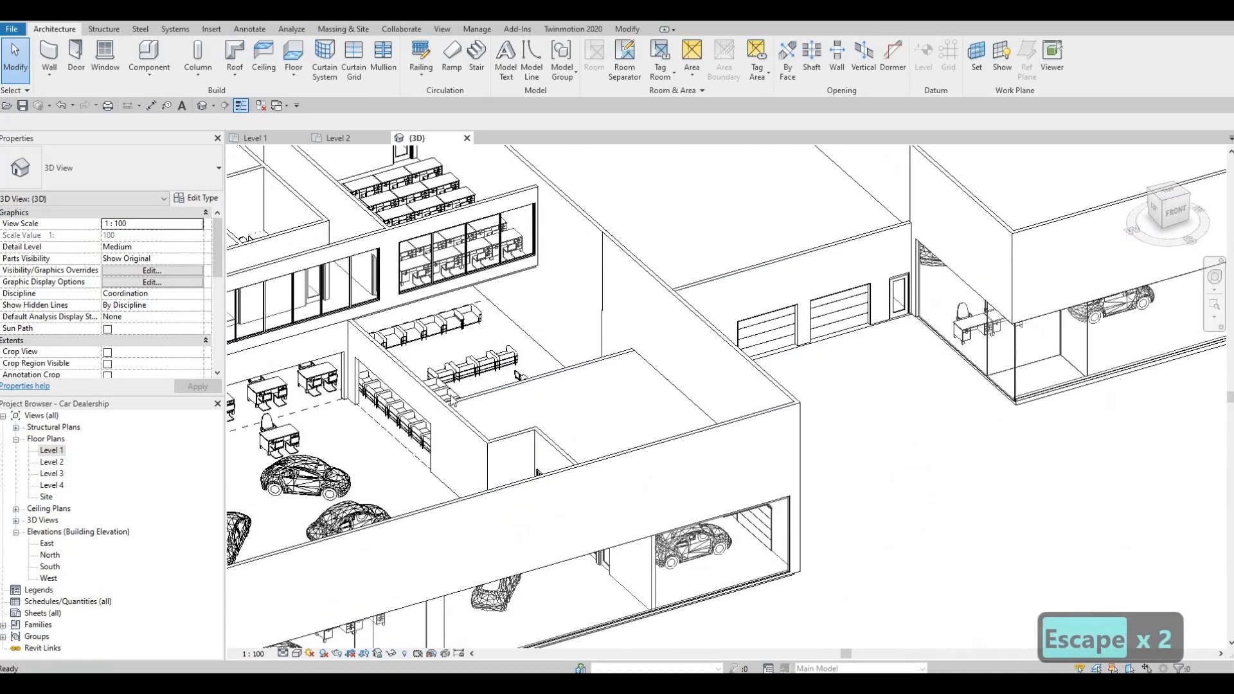
{"action": "scroll", "coordinate": [438, 415], "scroll_direction": "up", "scroll_amount": 2}
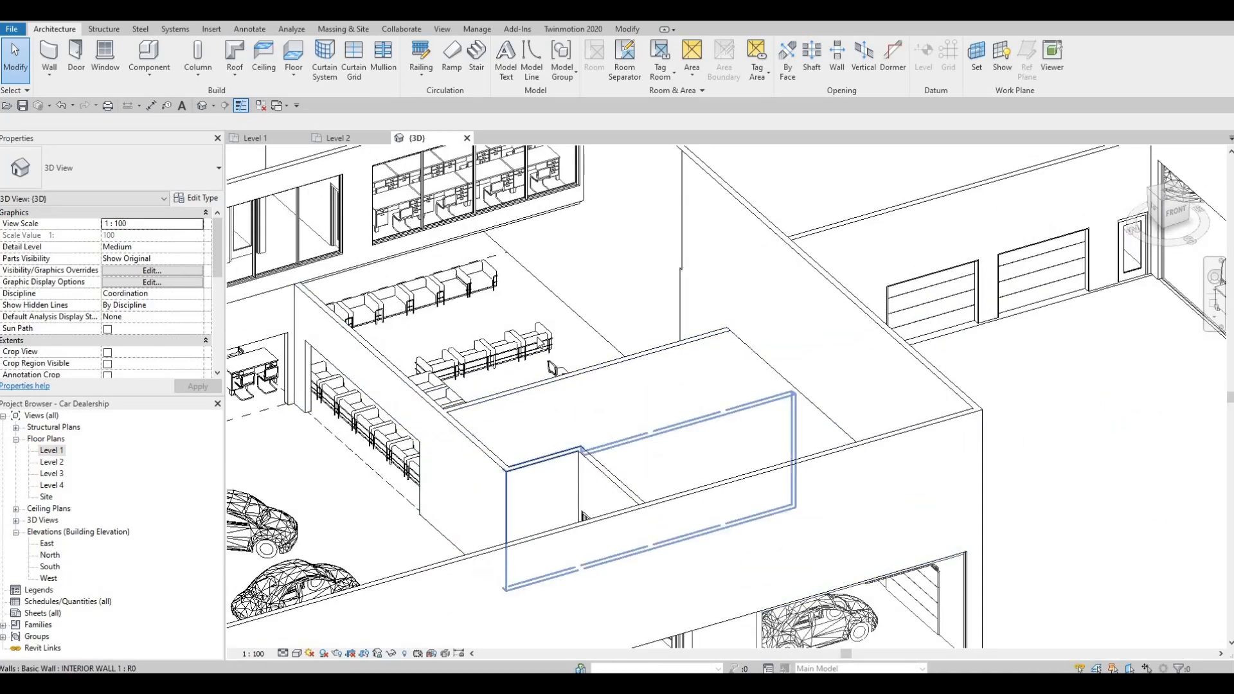
{"action": "scroll", "coordinate": [538, 339], "scroll_direction": "down", "scroll_amount": 2}
{"action": "middle_click_drag", "start_coordinate": [608, 369], "coordinate": [406, 389], "text": "shift"}
{"action": "scroll", "coordinate": [392, 367], "scroll_direction": "up", "scroll_amount": 4}
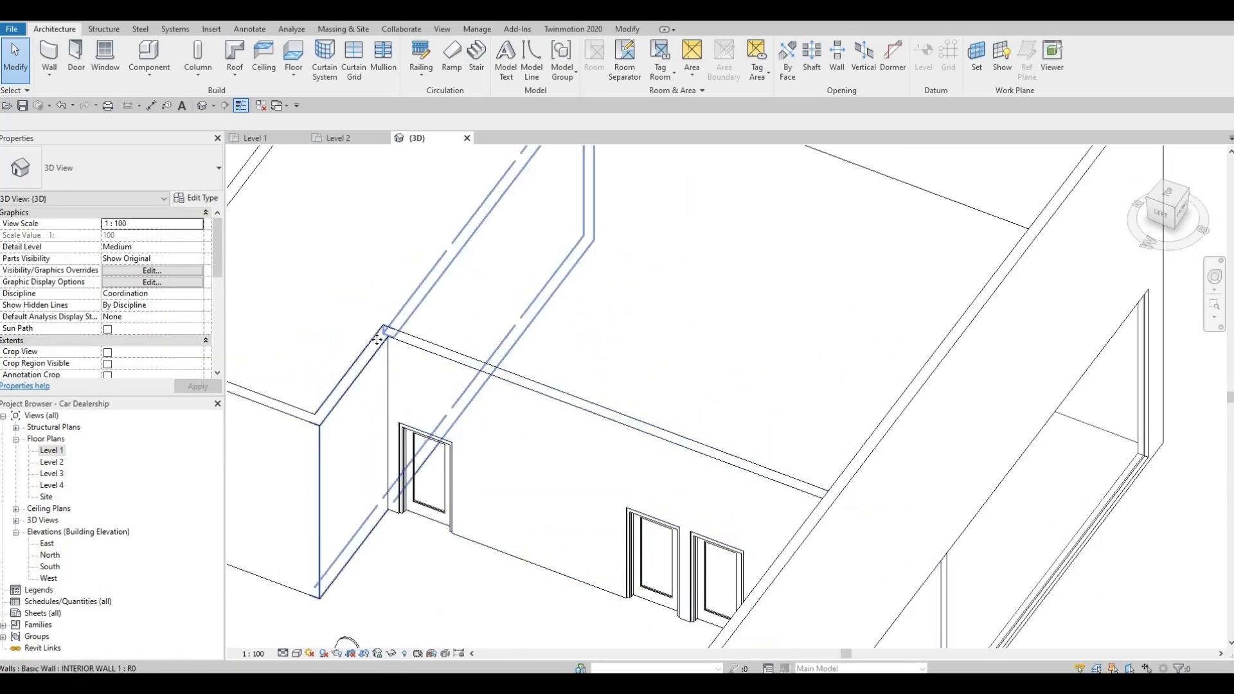
{"action": "left_click", "coordinate": [377, 338]}
{"action": "middle_click_drag", "start_coordinate": [376, 336], "coordinate": [376, 329], "text": "shift"}
{"action": "scroll", "coordinate": [376, 329], "scroll_direction": "down", "scroll_amount": 2}
{"action": "key", "text": "Escape"}
{"action": "key", "text": "Escape"}
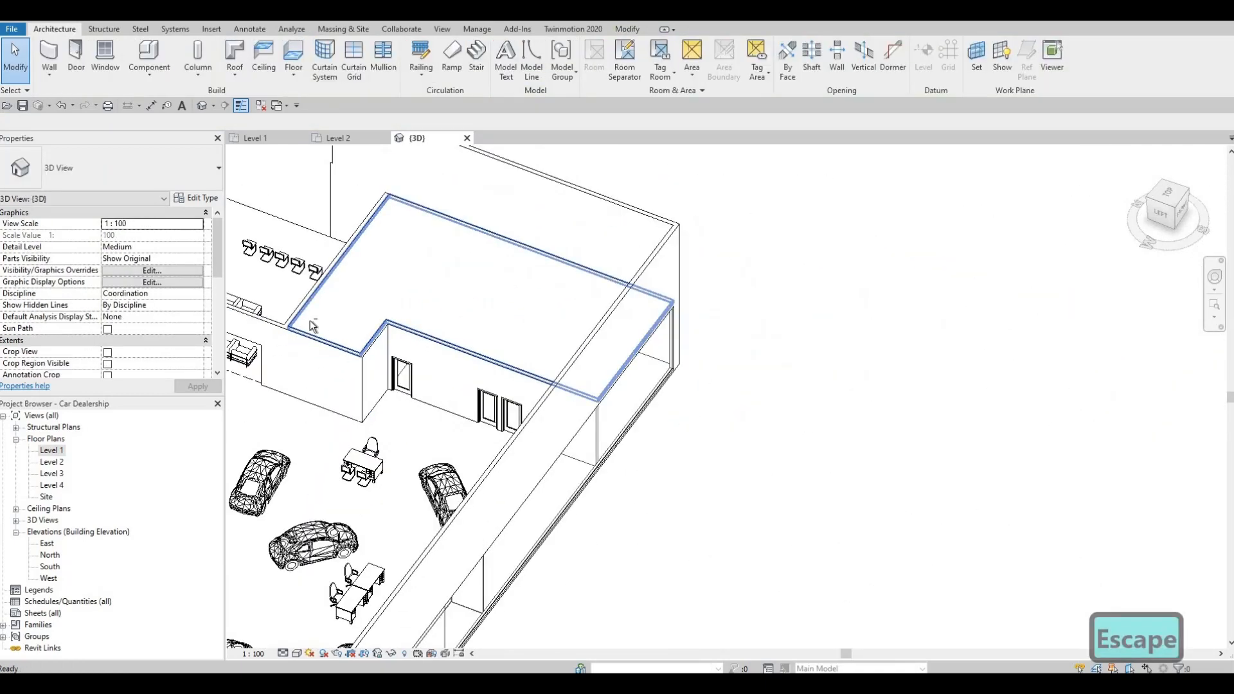
Look over the waiting area, the upper-level rooms and the adjoining car storage of the main building in 3D.
{"action": "middle_click_drag", "start_coordinate": [726, 370], "coordinate": [957, 398], "text": "shift"}
{"action": "scroll", "coordinate": [579, 353], "scroll_direction": "down", "scroll_amount": 1}
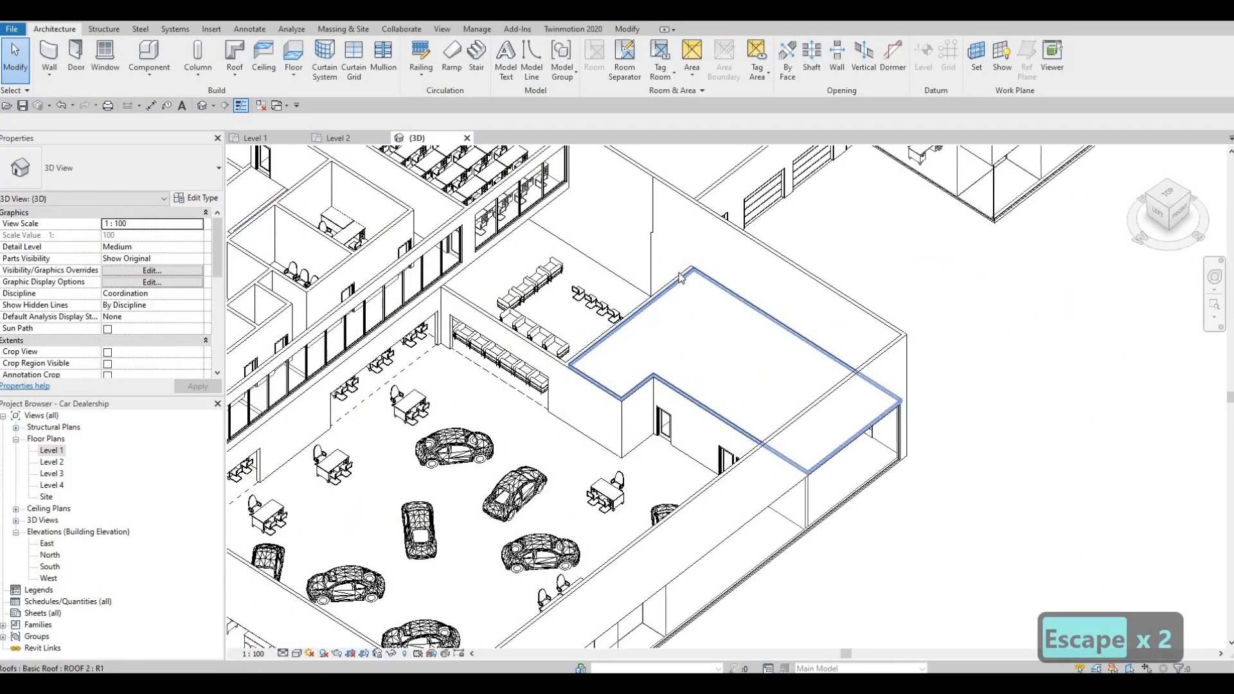
{"action": "scroll", "coordinate": [676, 257], "scroll_direction": "up", "scroll_amount": 5}
{"action": "key", "text": "Escape"}
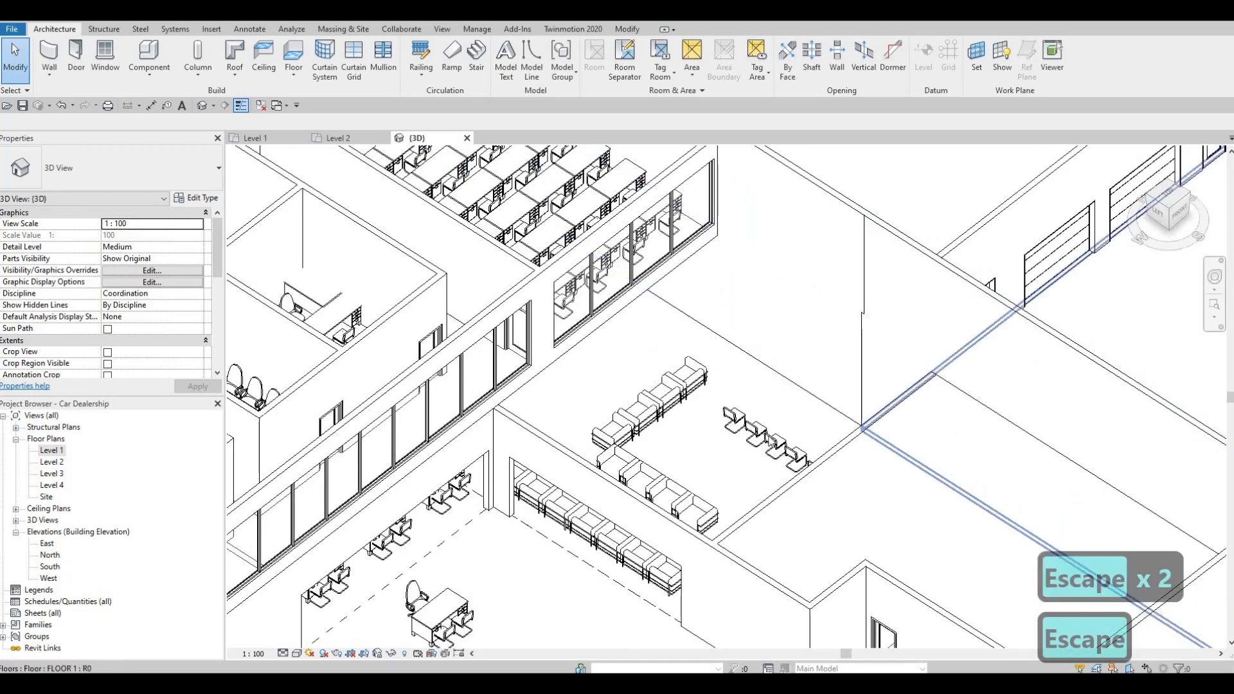
{"action": "scroll", "coordinate": [768, 437], "scroll_direction": "down", "scroll_amount": 2}
{"action": "middle_click_drag", "start_coordinate": [758, 434], "coordinate": [553, 385], "text": "shift"}
{"action": "middle_click_drag", "start_coordinate": [553, 385], "coordinate": [983, 521]}
{"action": "middle_click_drag", "start_coordinate": [839, 443], "coordinate": [696, 342]}
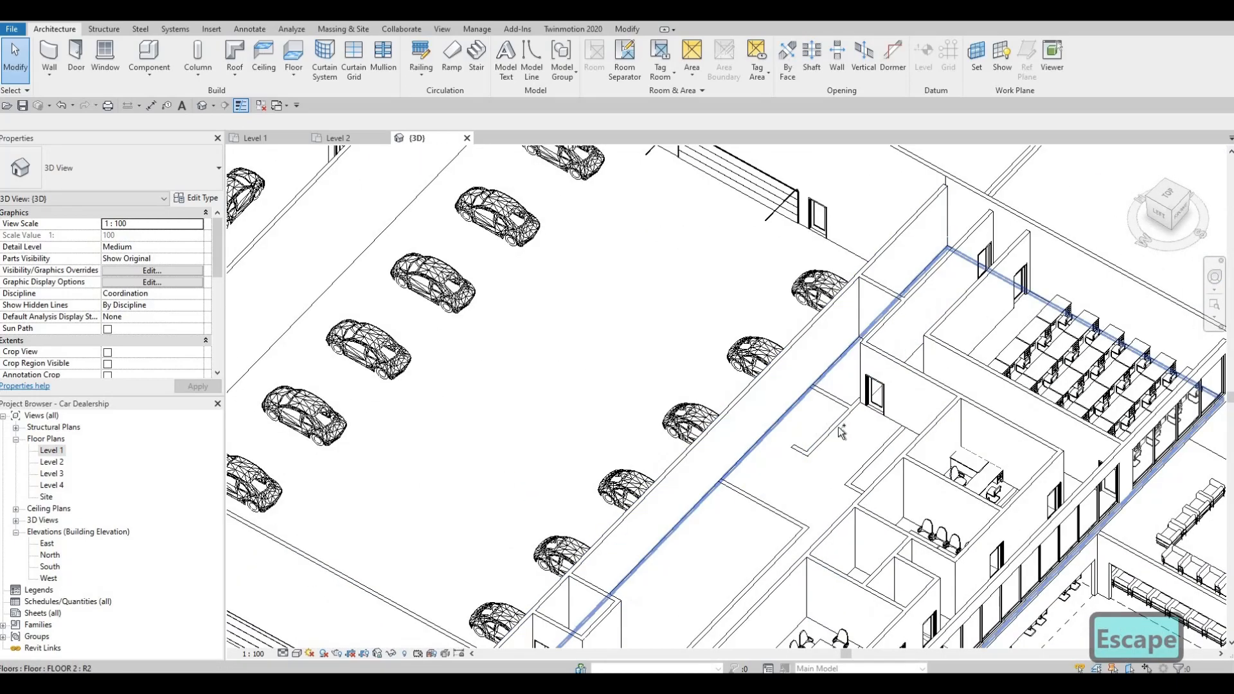
Attach the tops of the low INTERIOR WALL 1 walls beneath the upper-level rooms to the FLOOR 2 slab.
{"action": "left_click", "coordinate": [802, 452]}
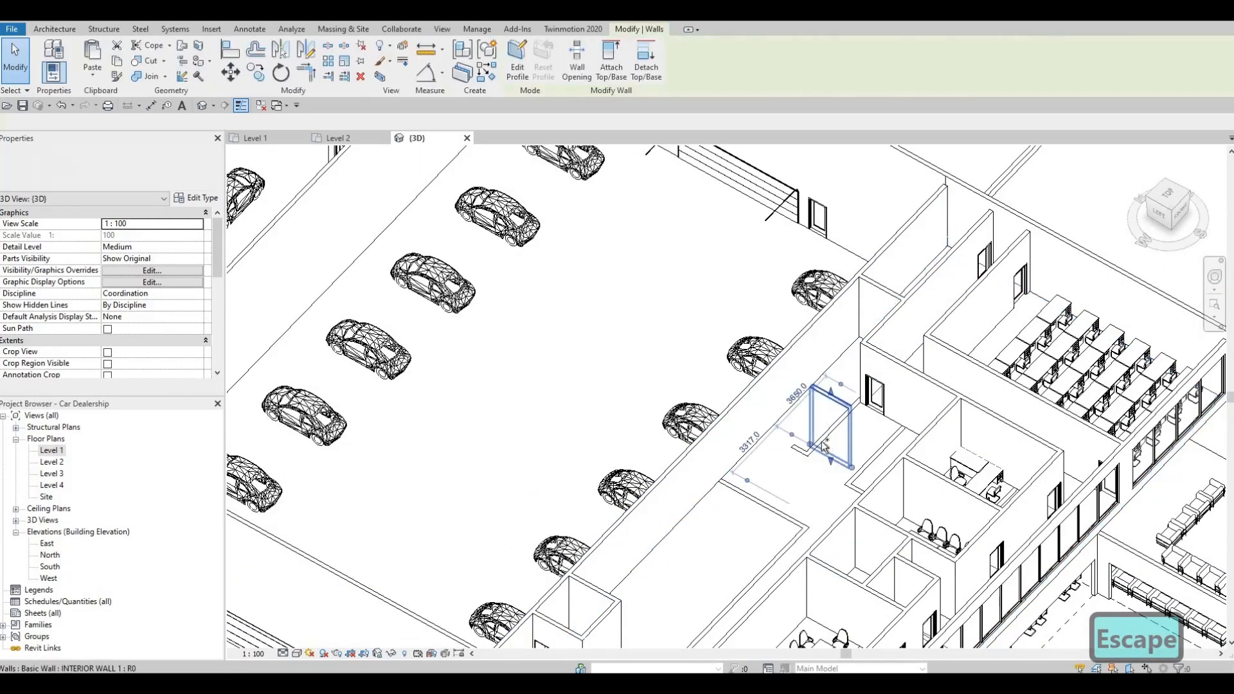
{"action": "left_click", "coordinate": [864, 448], "text": "ctrl"}
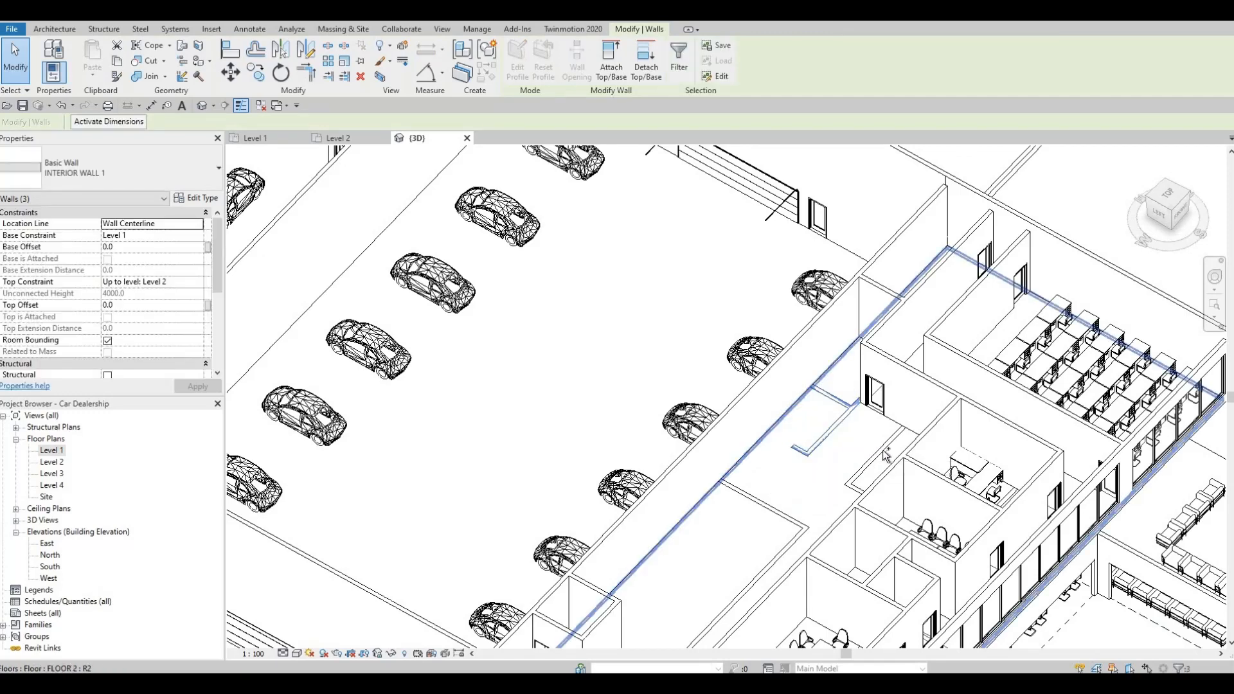
{"action": "left_click", "coordinate": [860, 492], "text": "ctrl"}
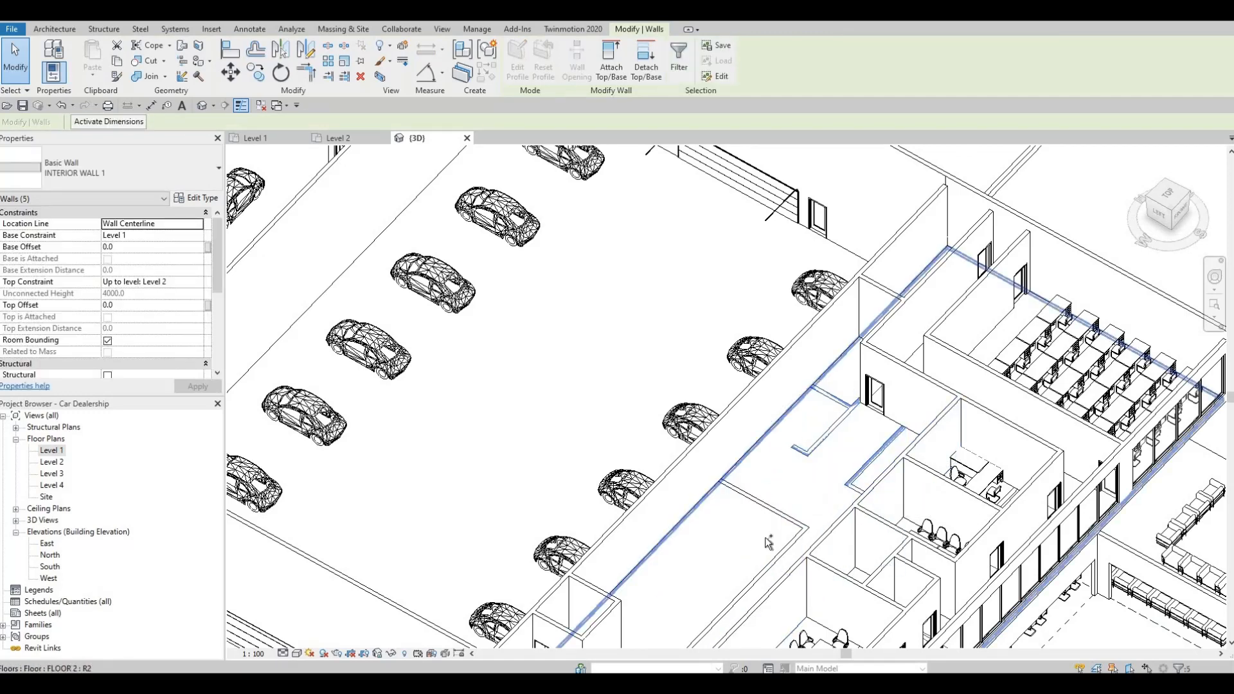
{"action": "left_click", "coordinate": [764, 512], "text": "ctrl"}
{"action": "left_click", "coordinate": [614, 71]}
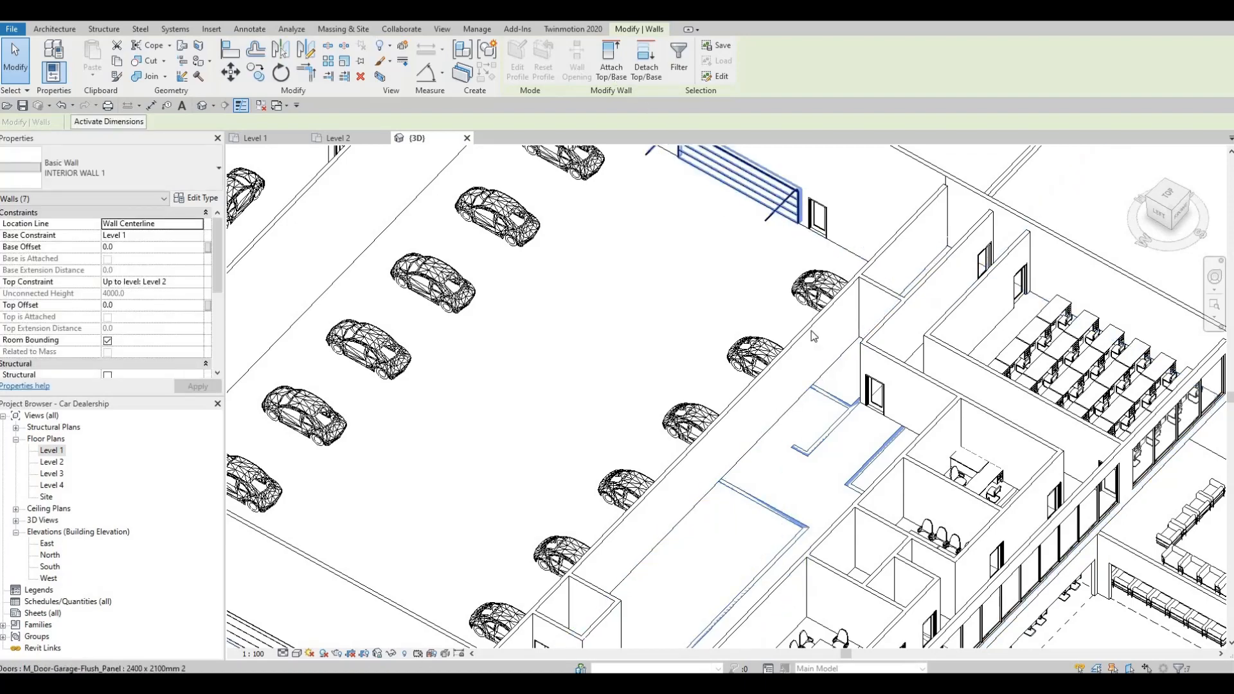
{"action": "left_click", "coordinate": [814, 396]}
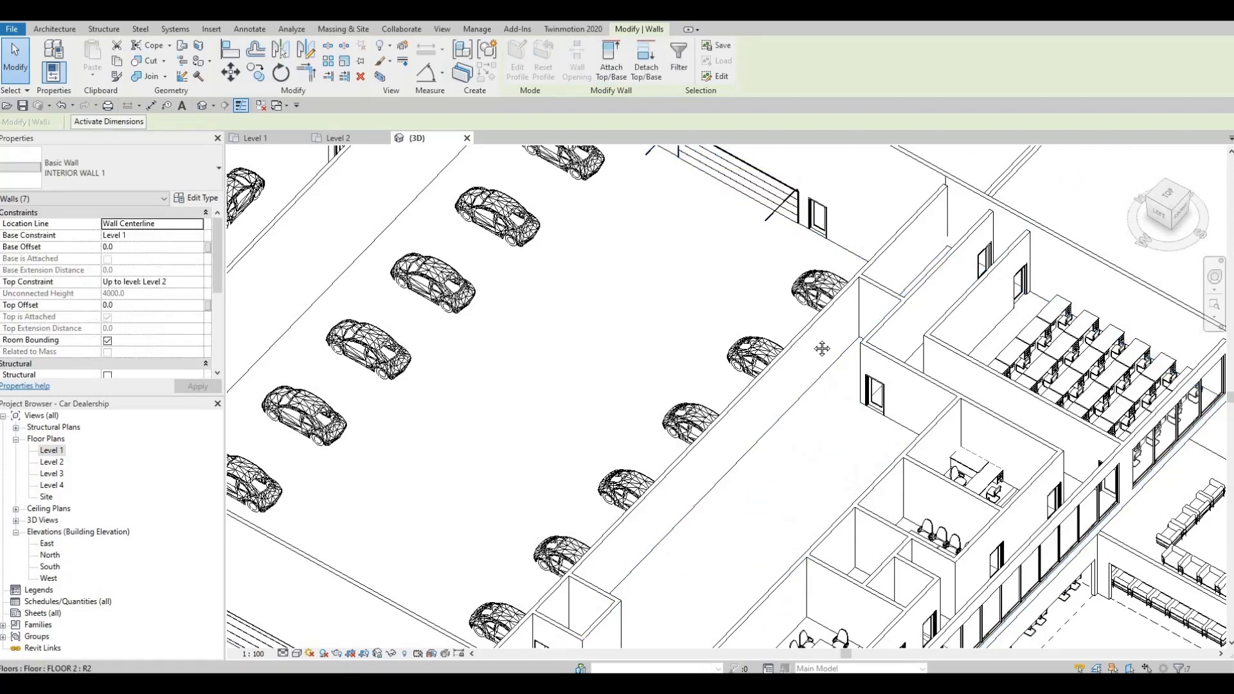
{"action": "key", "text": "Escape"}
Reveal the hidden elements and unhide the ROOF 1 roof over the main building.
{"action": "scroll", "coordinate": [812, 412], "scroll_direction": "down", "scroll_amount": 3}
{"action": "middle_click_drag", "start_coordinate": [838, 551], "coordinate": [694, 395]}
{"action": "scroll", "coordinate": [773, 380], "scroll_direction": "up", "scroll_amount": 3}
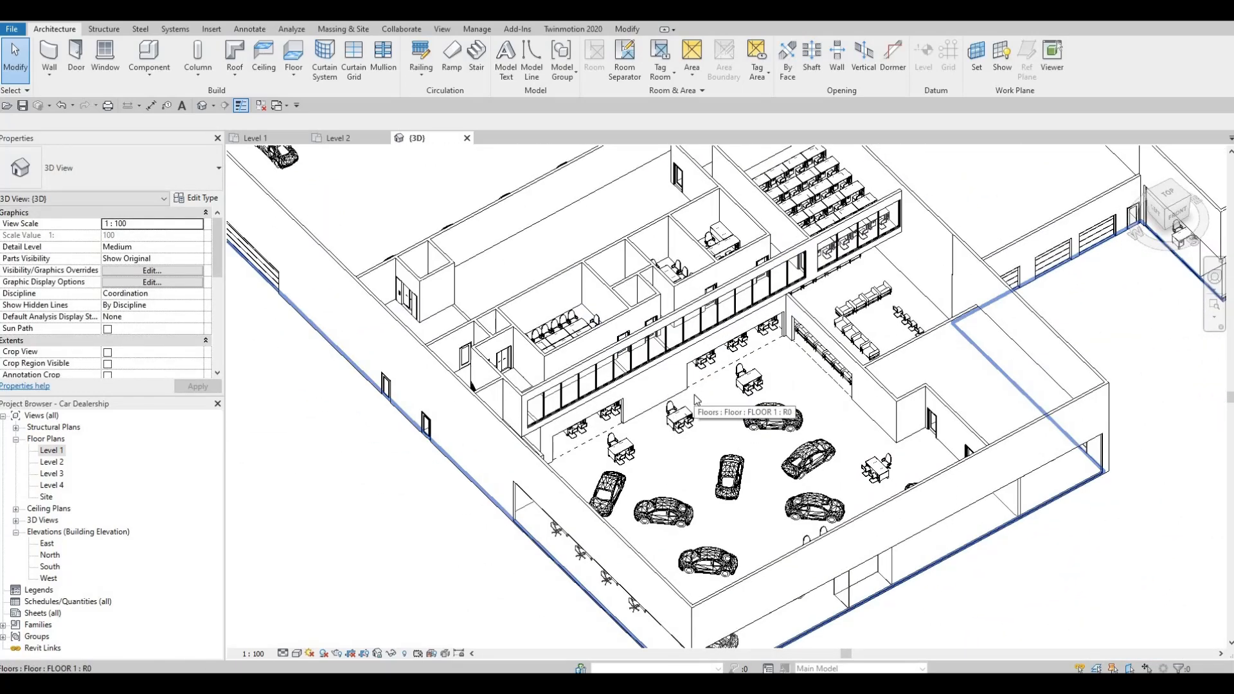
{"action": "key", "text": "Escape"}
{"action": "key", "text": "Escape"}
{"action": "middle_click_drag", "start_coordinate": [624, 335], "coordinate": [598, 394]}
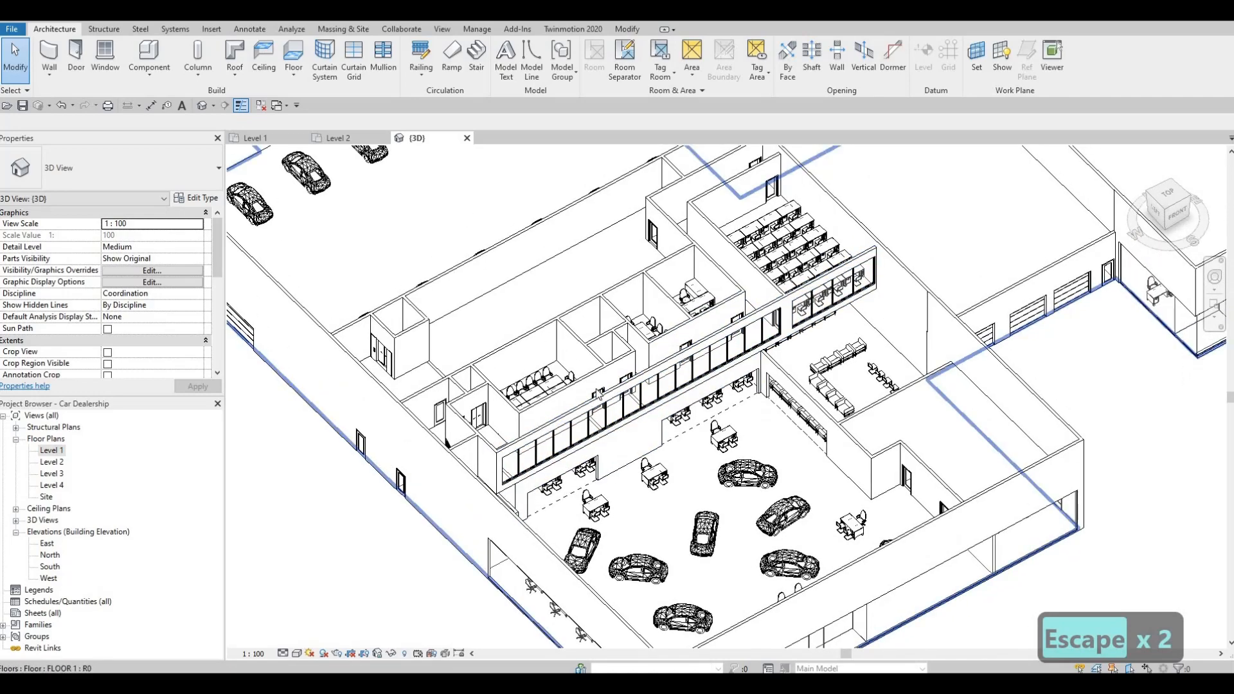
{"action": "scroll", "coordinate": [599, 393], "scroll_direction": "down", "scroll_amount": 5}
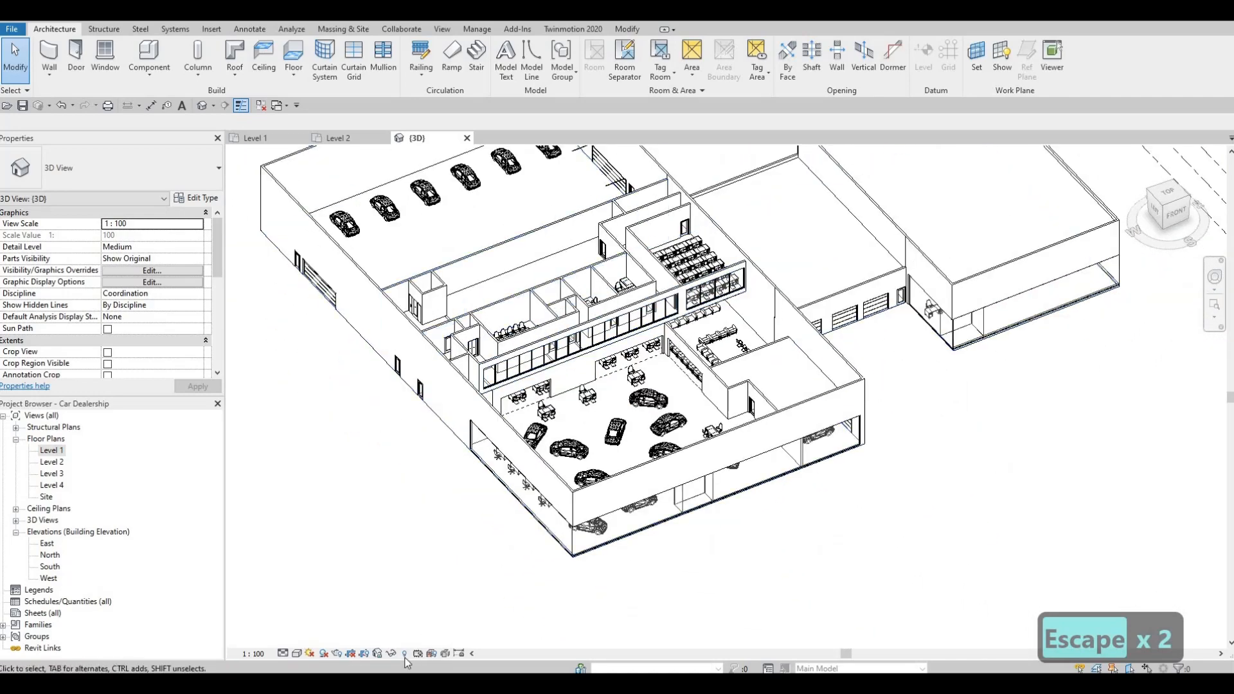
{"action": "key", "text": "r"}
{"action": "key", "text": "h"}
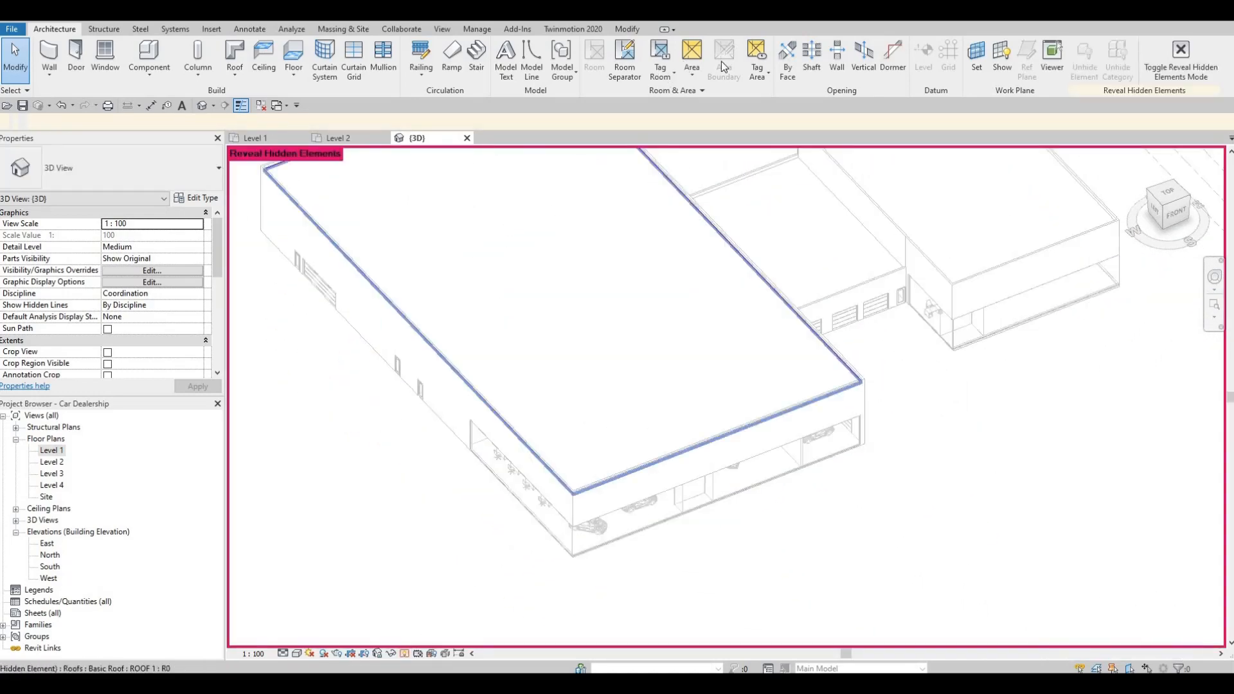
{"action": "left_click", "coordinate": [595, 347]}
{"action": "left_click", "coordinate": [713, 65]}
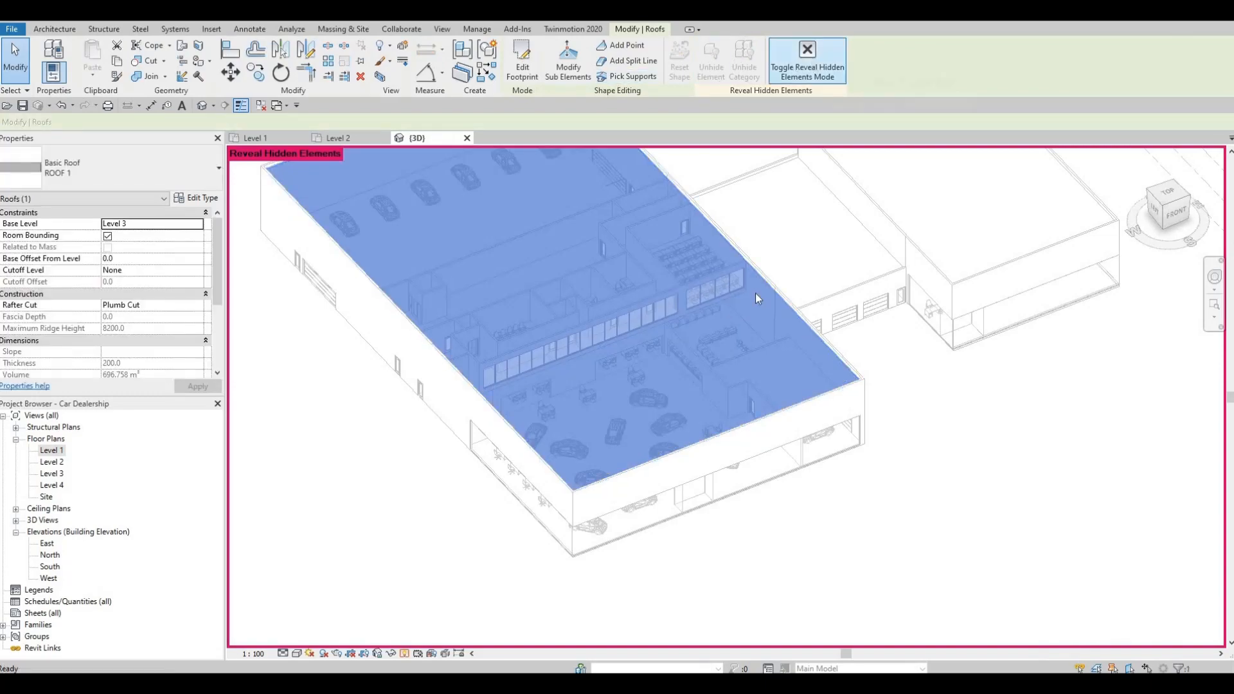
{"action": "middle_click_drag", "start_coordinate": [650, 418], "coordinate": [634, 350], "text": "shift"}
{"action": "key", "text": "Escape"}
Add seven vertical curtain grid lines to the main showroom's side curtain wall, dividing it into eight equal panels.
{"action": "scroll", "coordinate": [601, 321], "scroll_direction": "down", "scroll_amount": 1}
{"action": "middle_click_drag", "start_coordinate": [582, 305], "coordinate": [616, 332], "text": "shift"}
{"action": "scroll", "coordinate": [620, 331], "scroll_direction": "up", "scroll_amount": 2}
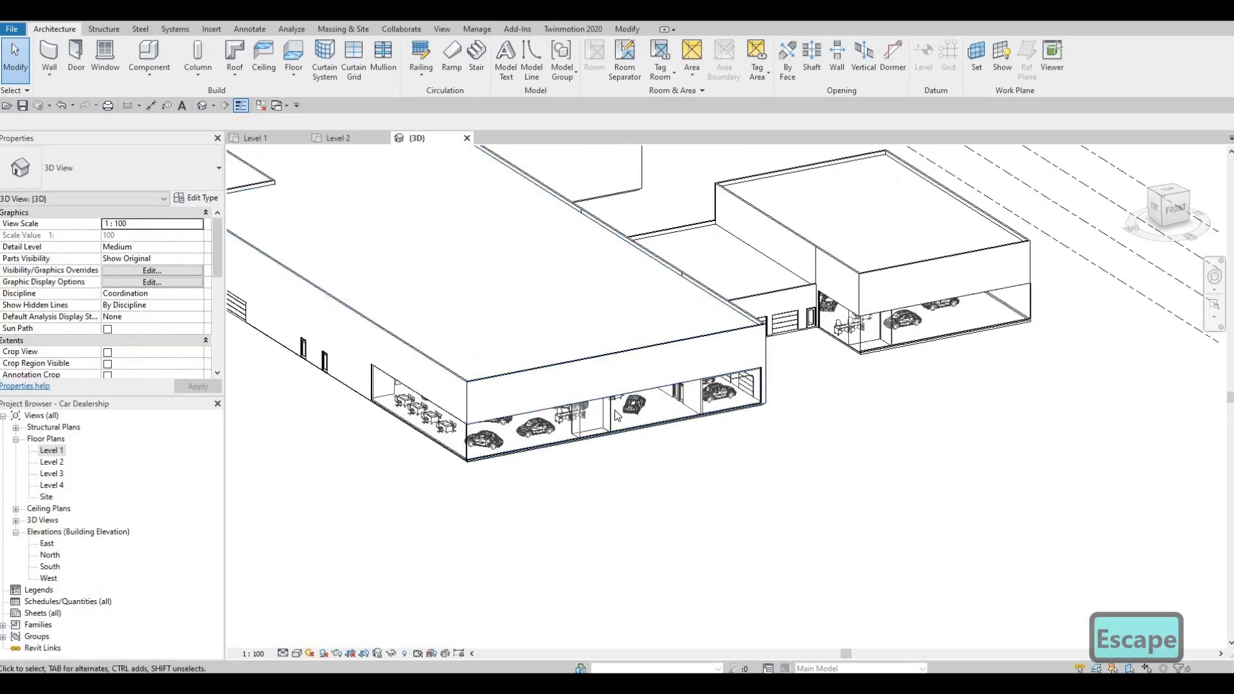
{"action": "scroll", "coordinate": [619, 416], "scroll_direction": "up", "scroll_amount": 3}
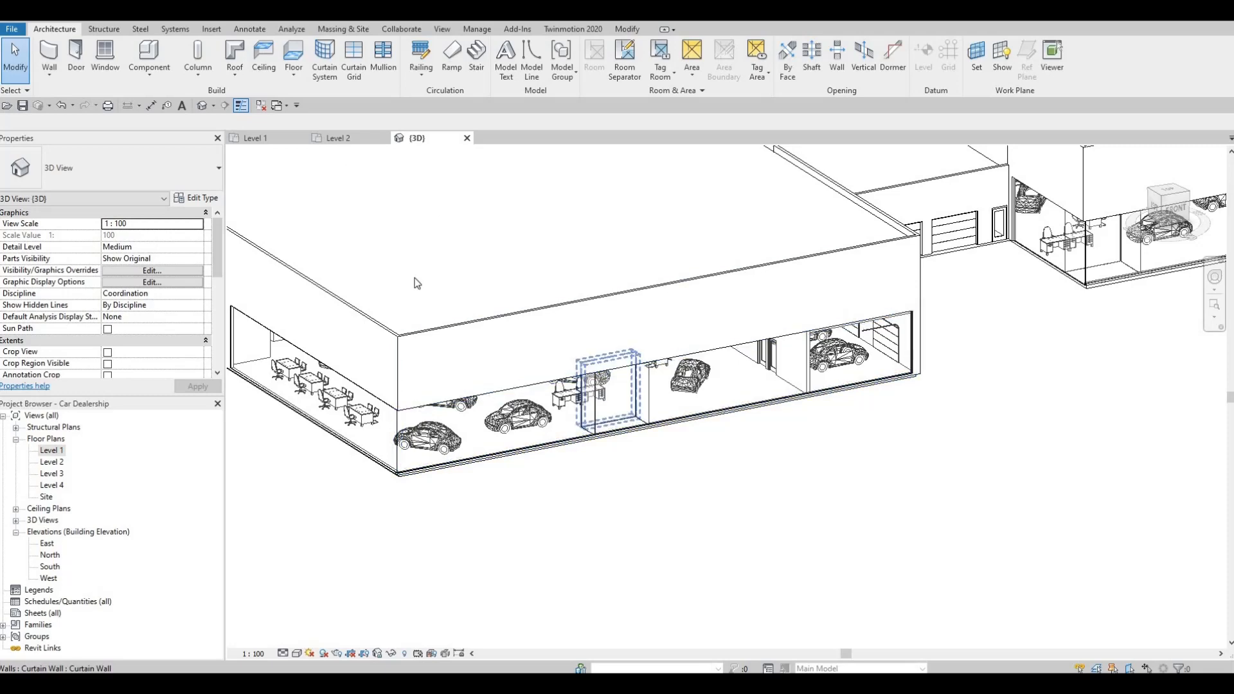
{"action": "middle_click_drag", "start_coordinate": [416, 283], "coordinate": [385, 264], "text": "shift"}
{"action": "left_click", "coordinate": [350, 56]}
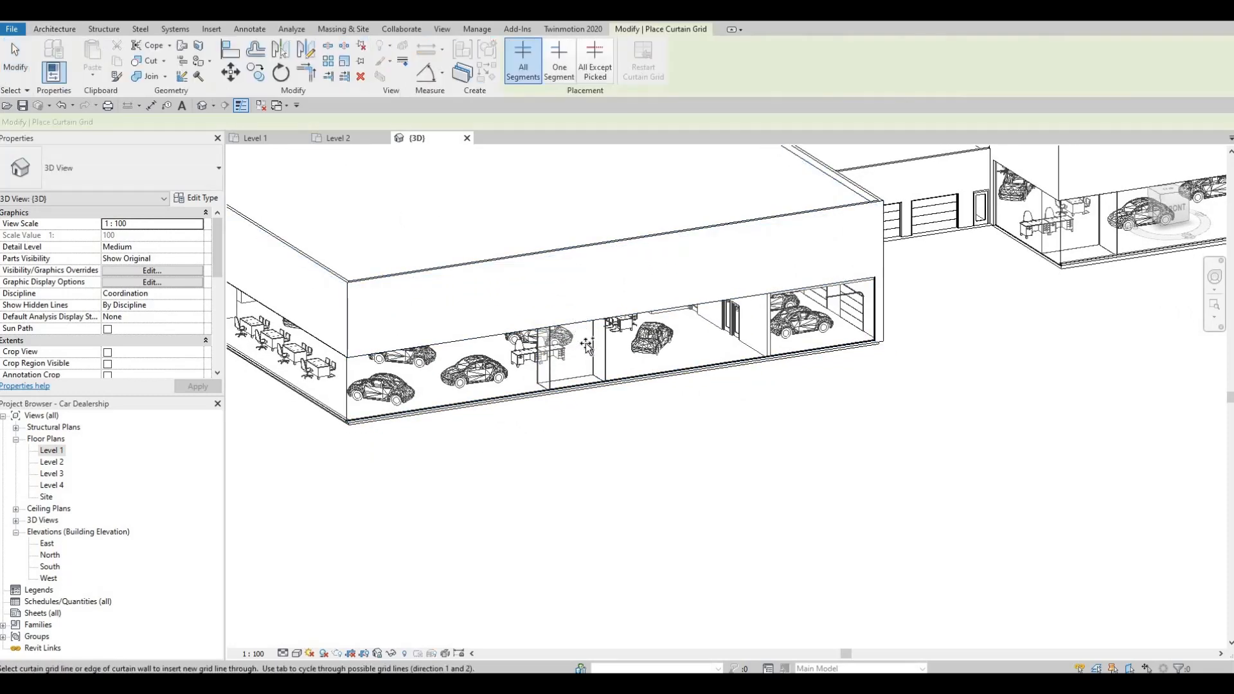
{"action": "scroll", "coordinate": [587, 346], "scroll_direction": "up", "scroll_amount": 3}
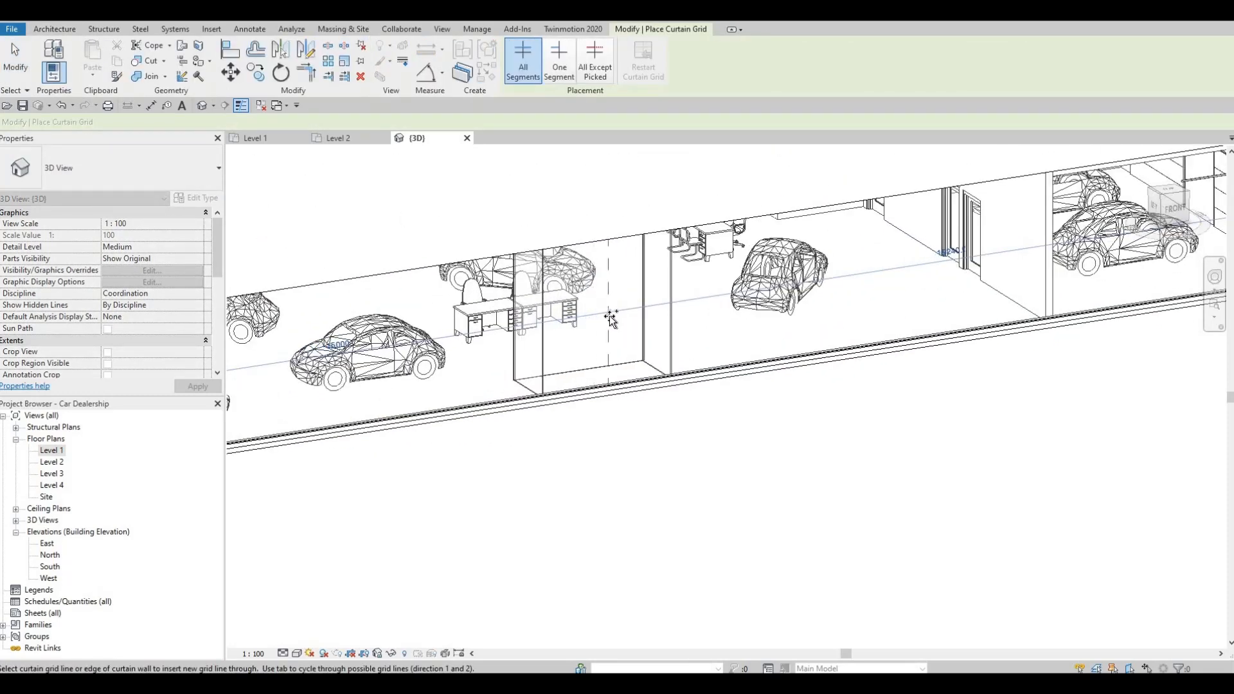
{"action": "scroll", "coordinate": [607, 335], "scroll_direction": "down", "scroll_amount": 2}
{"action": "middle_click_drag", "start_coordinate": [473, 331], "coordinate": [772, 325]}
{"action": "scroll", "coordinate": [771, 324], "scroll_direction": "down", "scroll_amount": 1}
{"action": "middle_click_drag", "start_coordinate": [440, 300], "coordinate": [478, 313]}
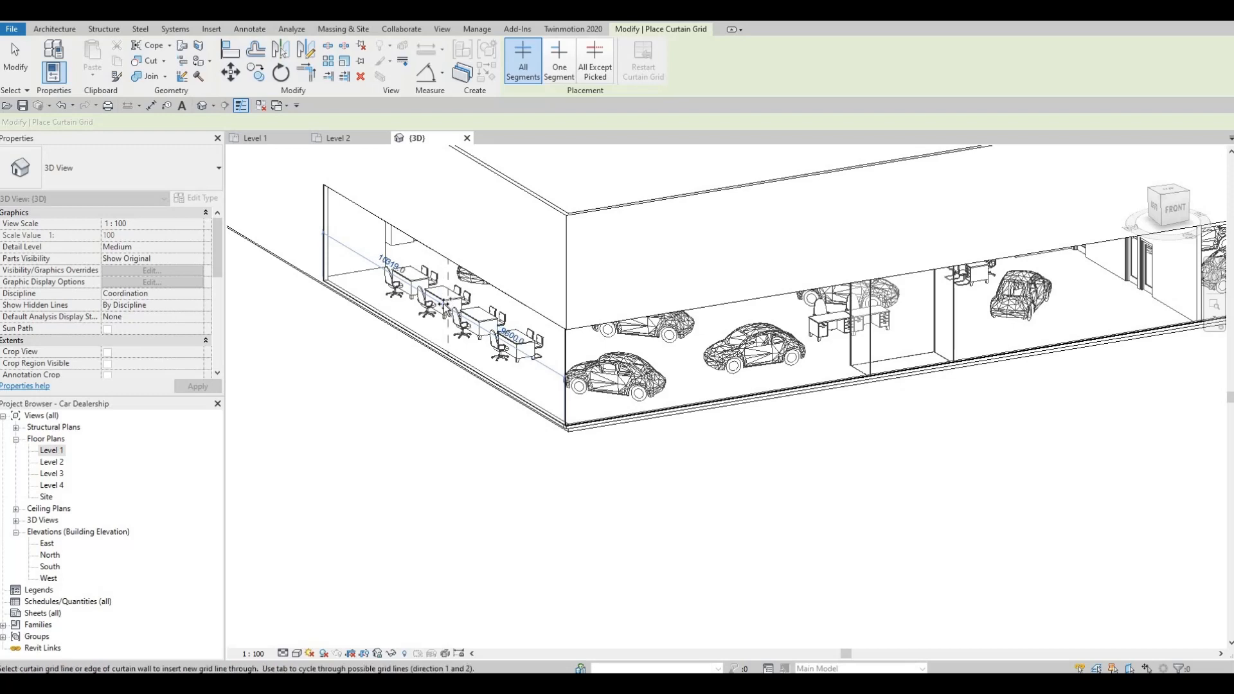
{"action": "left_click", "coordinate": [399, 286]}
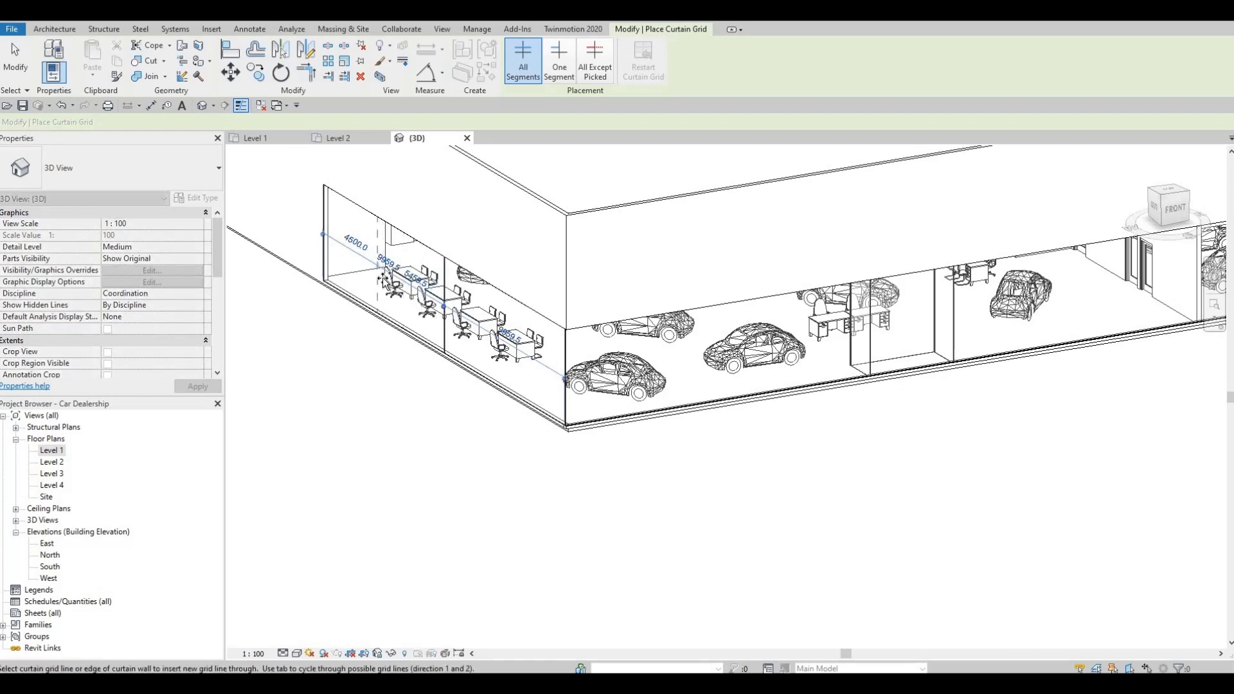
{"action": "left_click", "coordinate": [490, 333]}
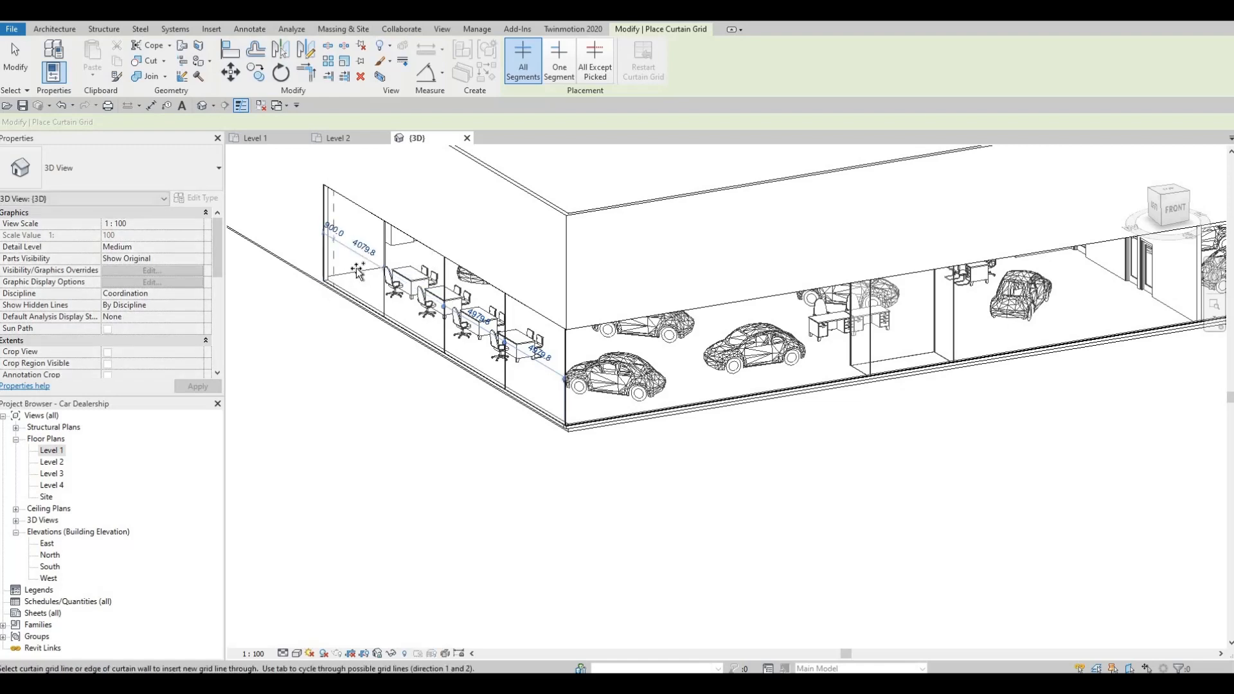
{"action": "left_click", "coordinate": [412, 292]}
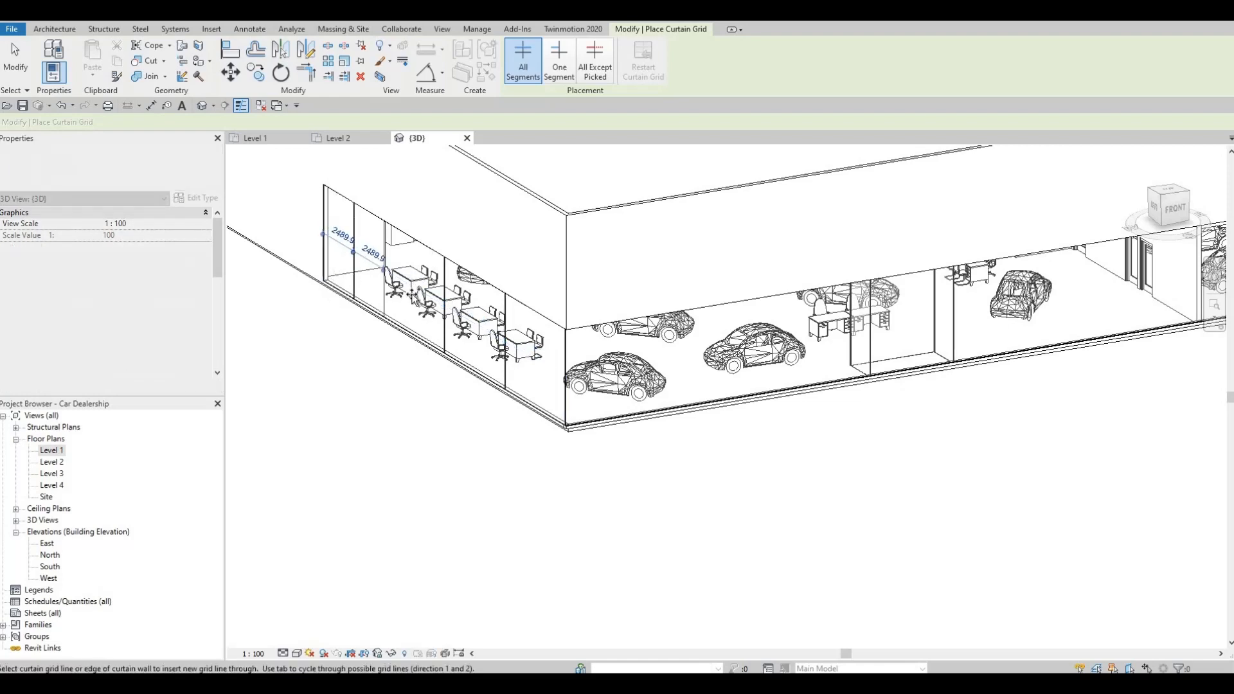
{"action": "left_click", "coordinate": [414, 301]}
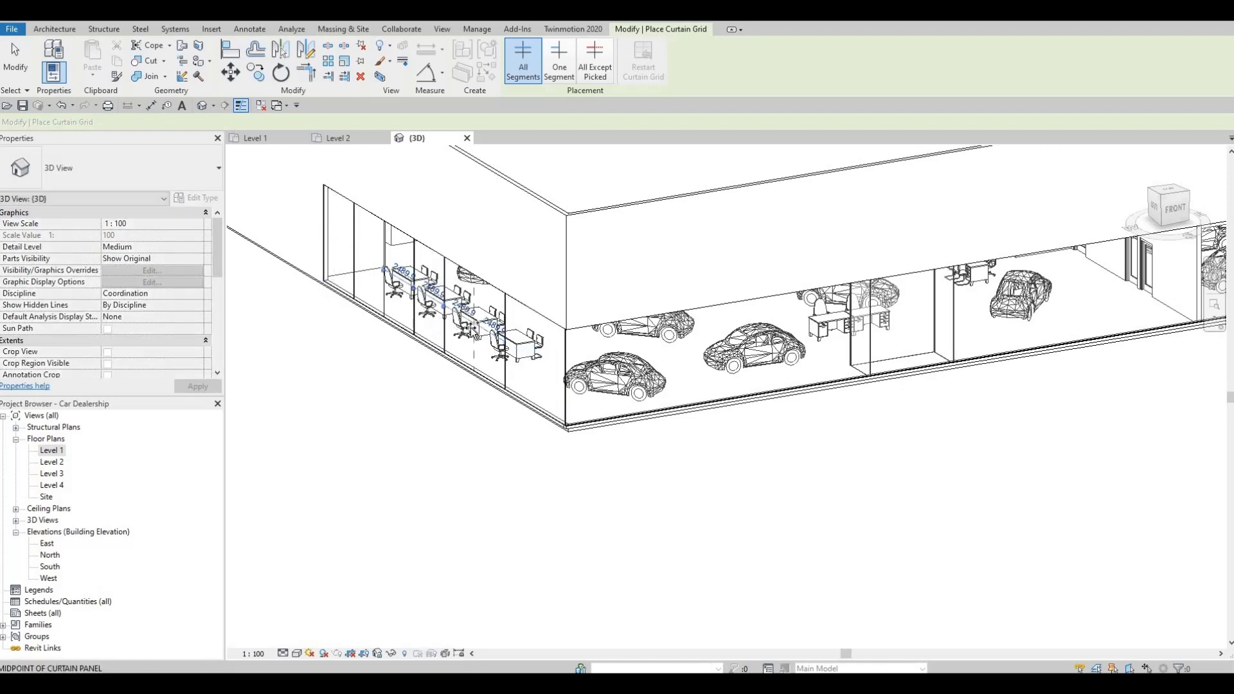
{"action": "left_click", "coordinate": [544, 360]}
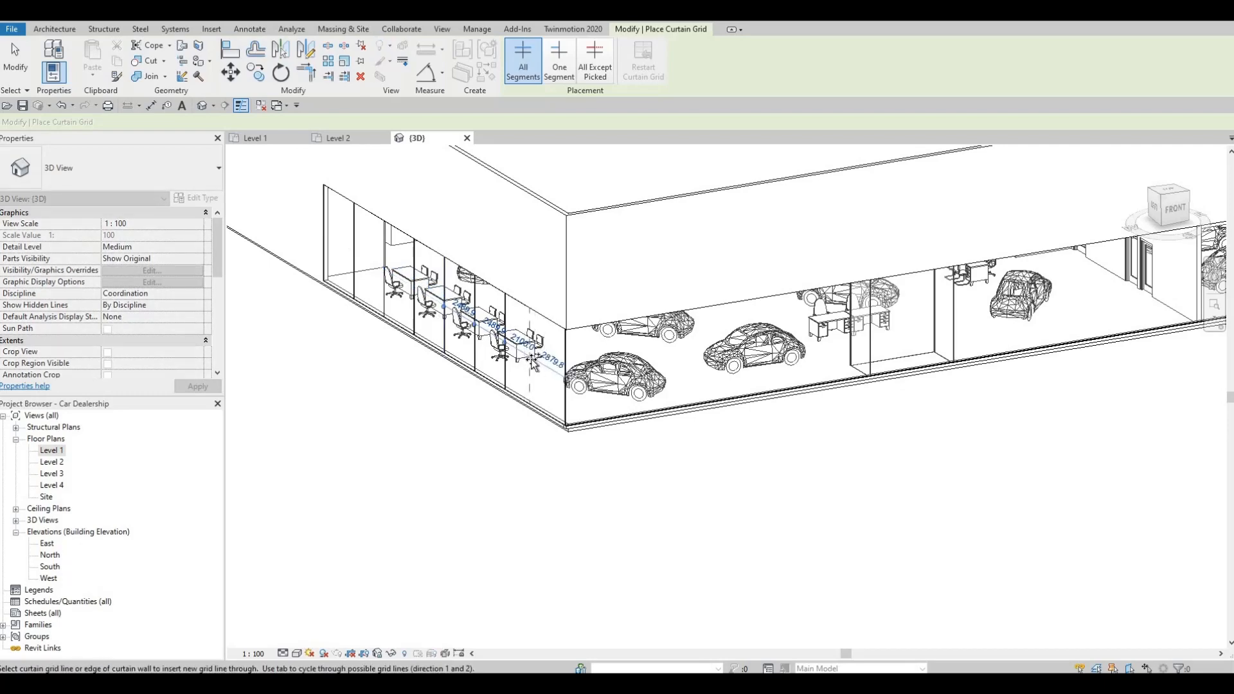
Try to add a vertical curtain grid line to the main showroom's front curtain wall beside the entrance.
{"action": "middle_click_drag", "start_coordinate": [651, 438], "coordinate": [692, 374], "text": "shift"}
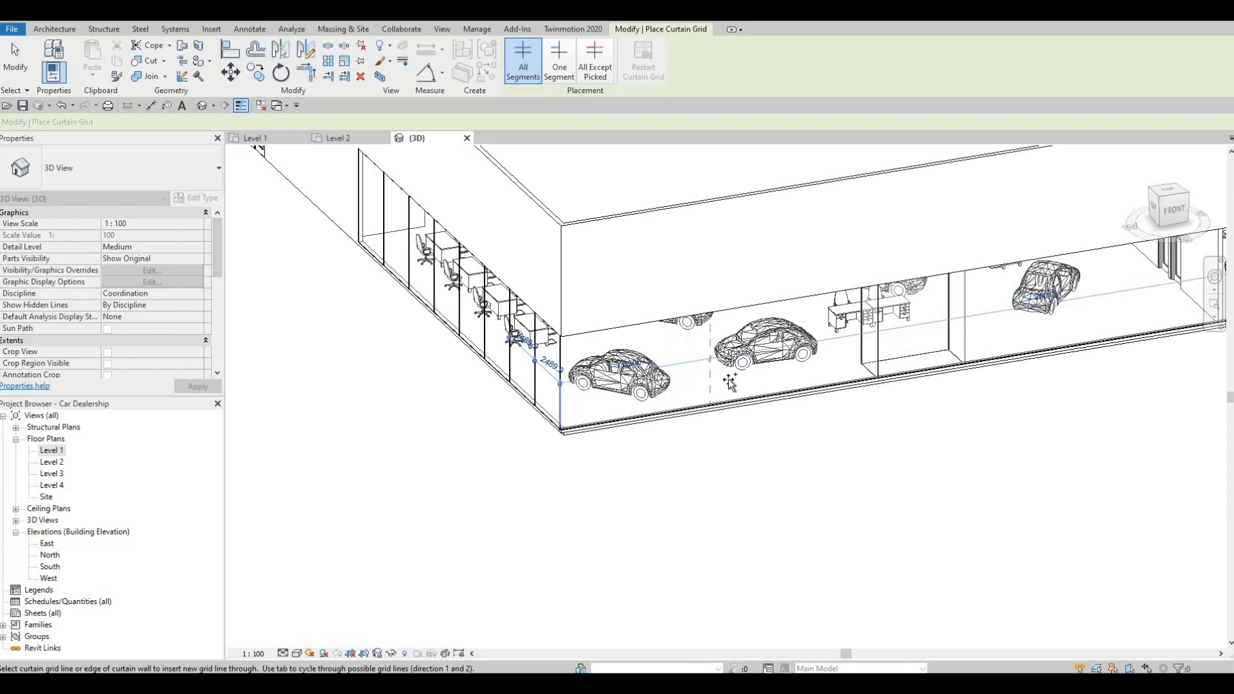
{"action": "scroll", "coordinate": [900, 379], "scroll_direction": "down", "scroll_amount": 2}
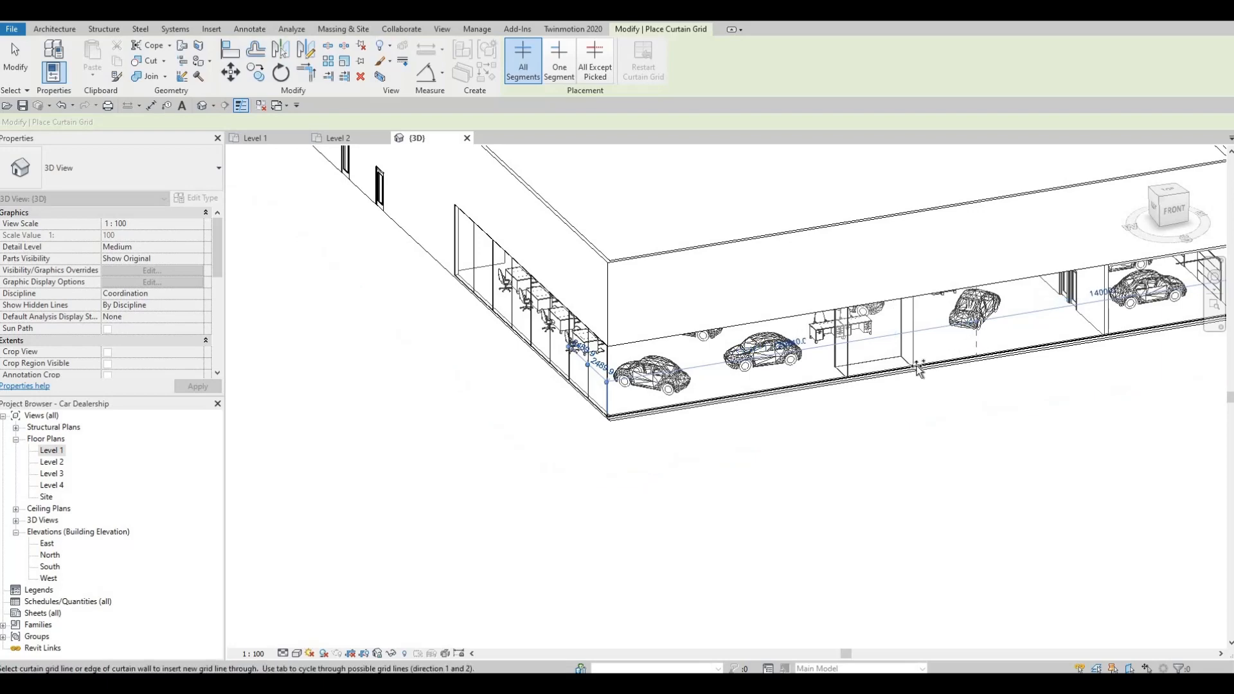
{"action": "scroll", "coordinate": [917, 368], "scroll_direction": "down", "scroll_amount": 2}
{"action": "scroll", "coordinate": [873, 373], "scroll_direction": "up", "scroll_amount": 2}
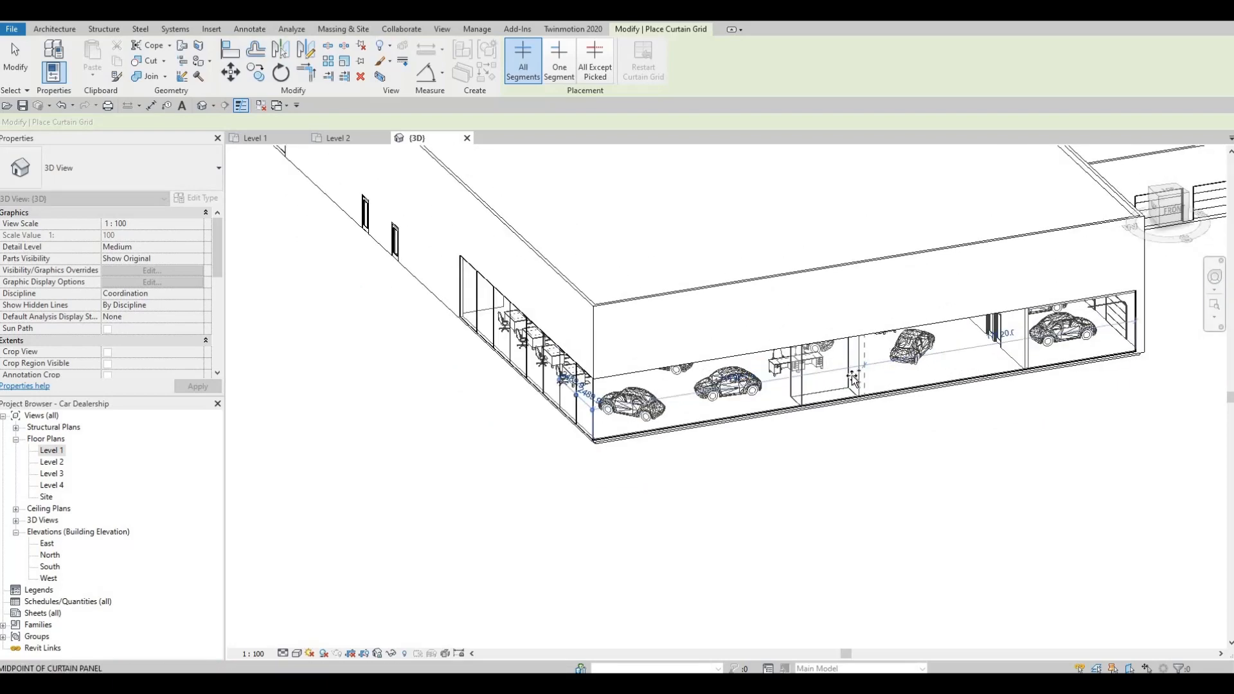
{"action": "scroll", "coordinate": [852, 369], "scroll_direction": "up", "scroll_amount": 3}
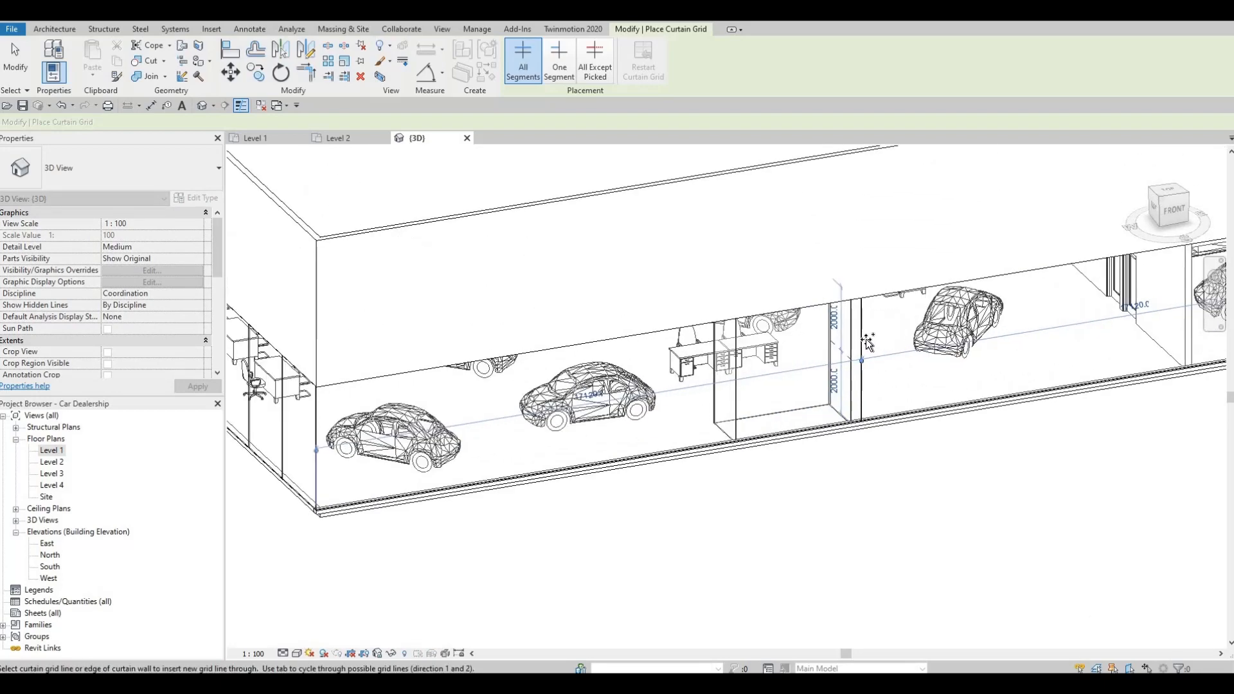
{"action": "key", "text": "Escape"}
{"action": "key", "text": "Escape"}
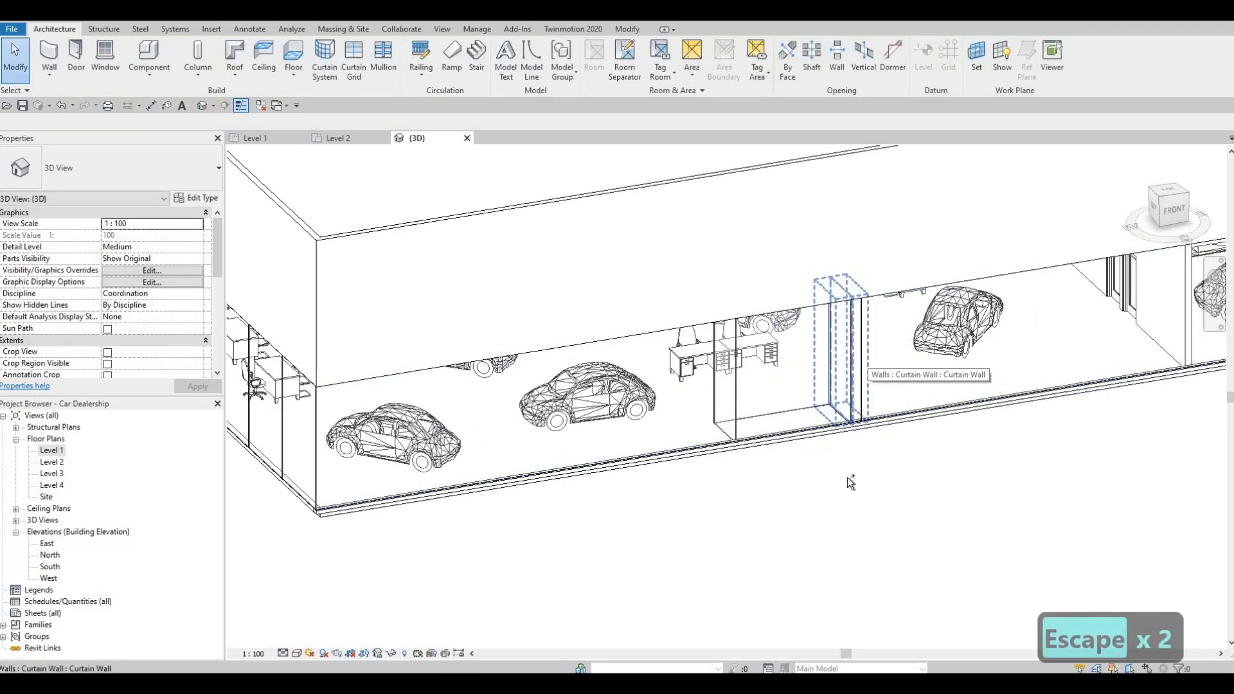
{"action": "key", "text": "ctrl+z"}
{"action": "scroll", "coordinate": [838, 376], "scroll_direction": "down", "scroll_amount": 3}
{"action": "scroll", "coordinate": [835, 376], "scroll_direction": "up", "scroll_amount": 1}
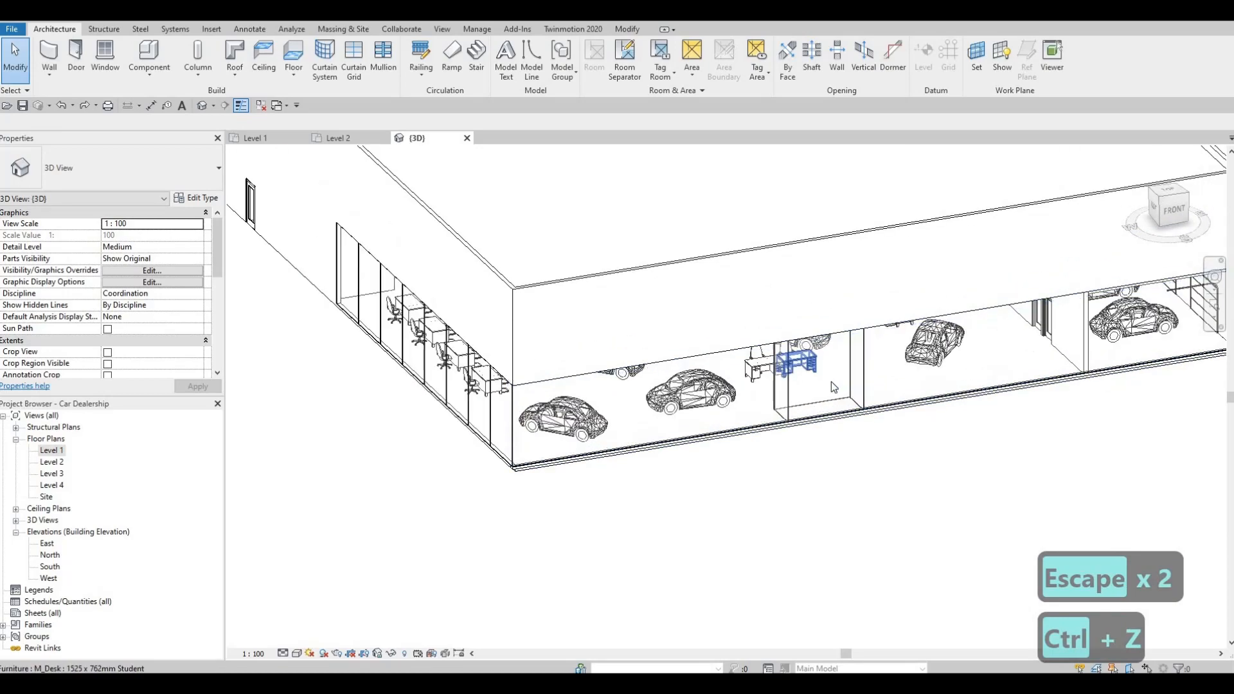
Examine the main showroom's front curtain wall and entrance enclosure from several angles in 3D.
{"action": "middle_click_drag", "start_coordinate": [743, 458], "coordinate": [635, 459], "text": "shift"}
{"action": "scroll", "coordinate": [752, 404], "scroll_direction": "down", "scroll_amount": 2}
{"action": "scroll", "coordinate": [635, 459], "scroll_direction": "down", "scroll_amount": 1}
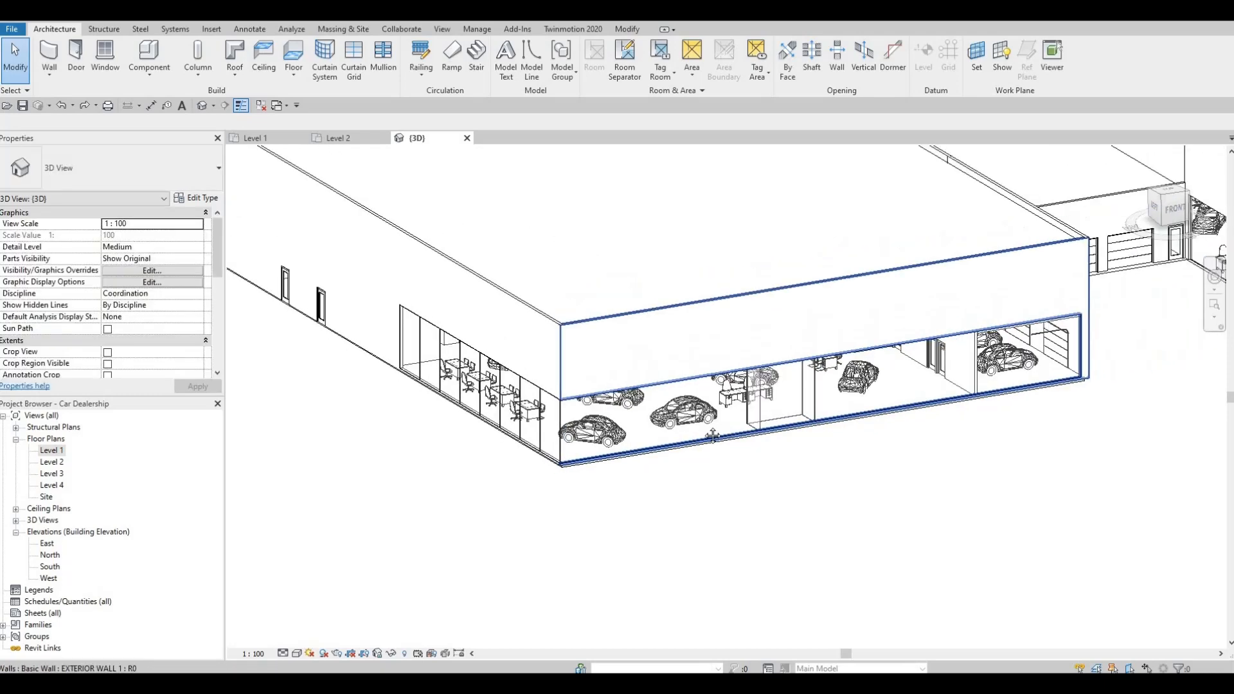
{"action": "key", "text": "Escape"}
{"action": "key", "text": "Escape"}
{"action": "scroll", "coordinate": [732, 457], "scroll_direction": "down", "scroll_amount": 1}
{"action": "middle_click_drag", "start_coordinate": [813, 427], "coordinate": [644, 452]}
{"action": "scroll", "coordinate": [644, 452], "scroll_direction": "down", "scroll_amount": 1}
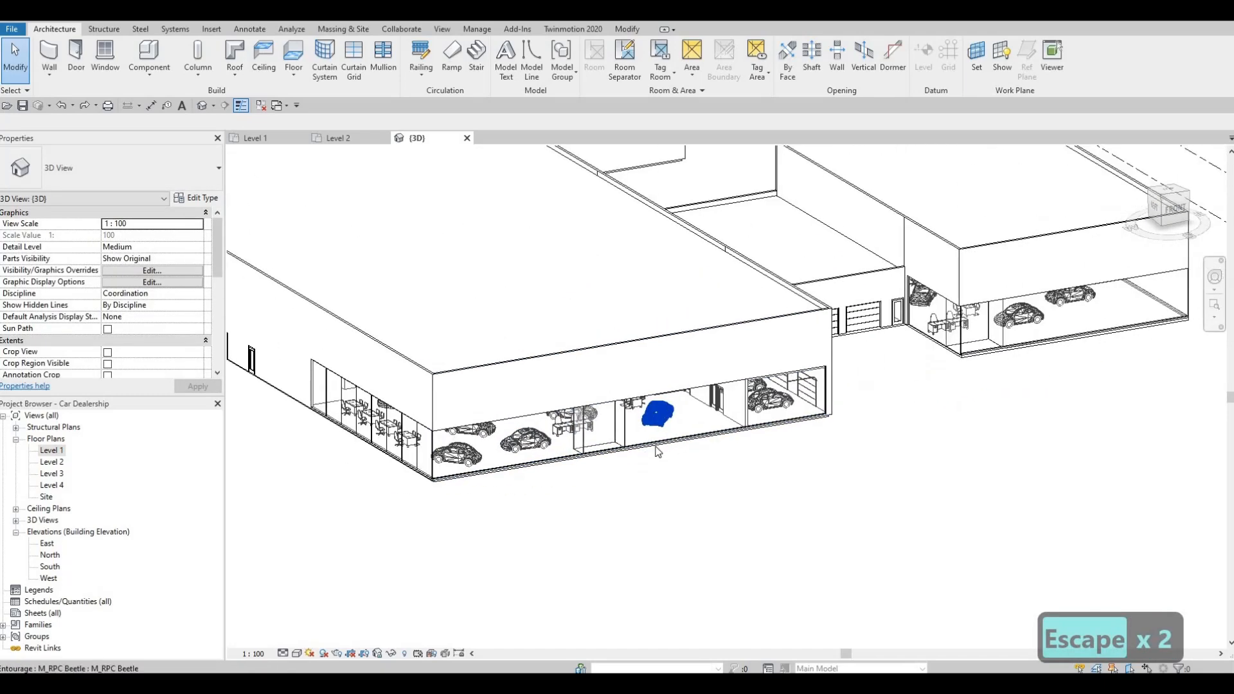
{"action": "scroll", "coordinate": [668, 493], "scroll_direction": "down", "scroll_amount": 1}
{"action": "middle_click_drag", "start_coordinate": [667, 492], "coordinate": [662, 490]}
{"action": "middle_click_drag", "start_coordinate": [882, 429], "coordinate": [883, 445]}
{"action": "scroll", "coordinate": [655, 449], "scroll_direction": "up", "scroll_amount": 2}
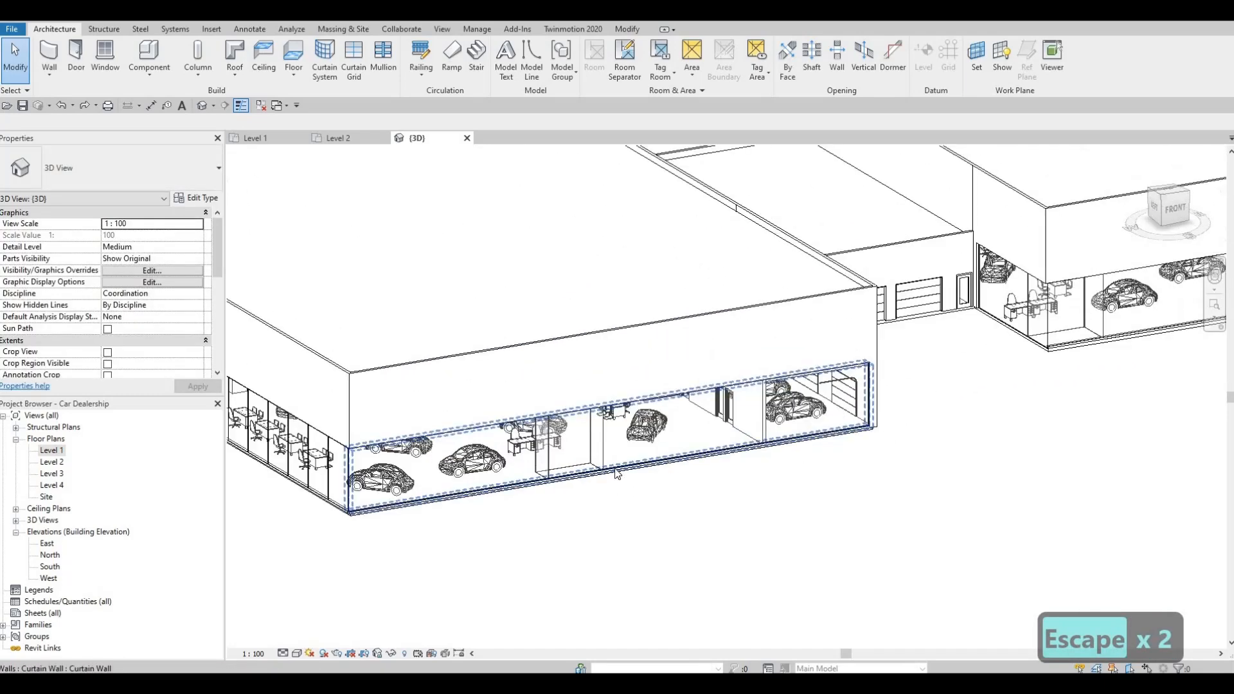
{"action": "middle_click_drag", "start_coordinate": [592, 467], "coordinate": [584, 412]}
{"action": "middle_click_drag", "start_coordinate": [581, 493], "coordinate": [581, 360]}
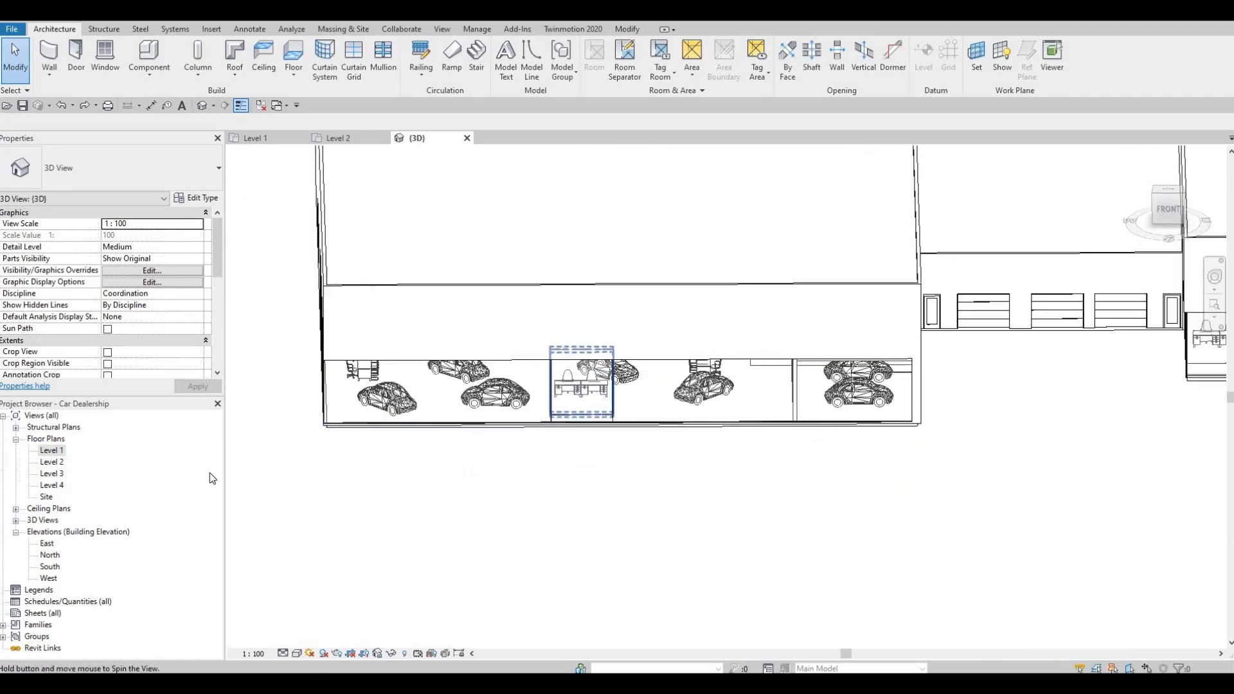
Inspect the front curtain wall in the South elevation, and close the North and South elevation views.
{"action": "double_click", "coordinate": [50, 556]}
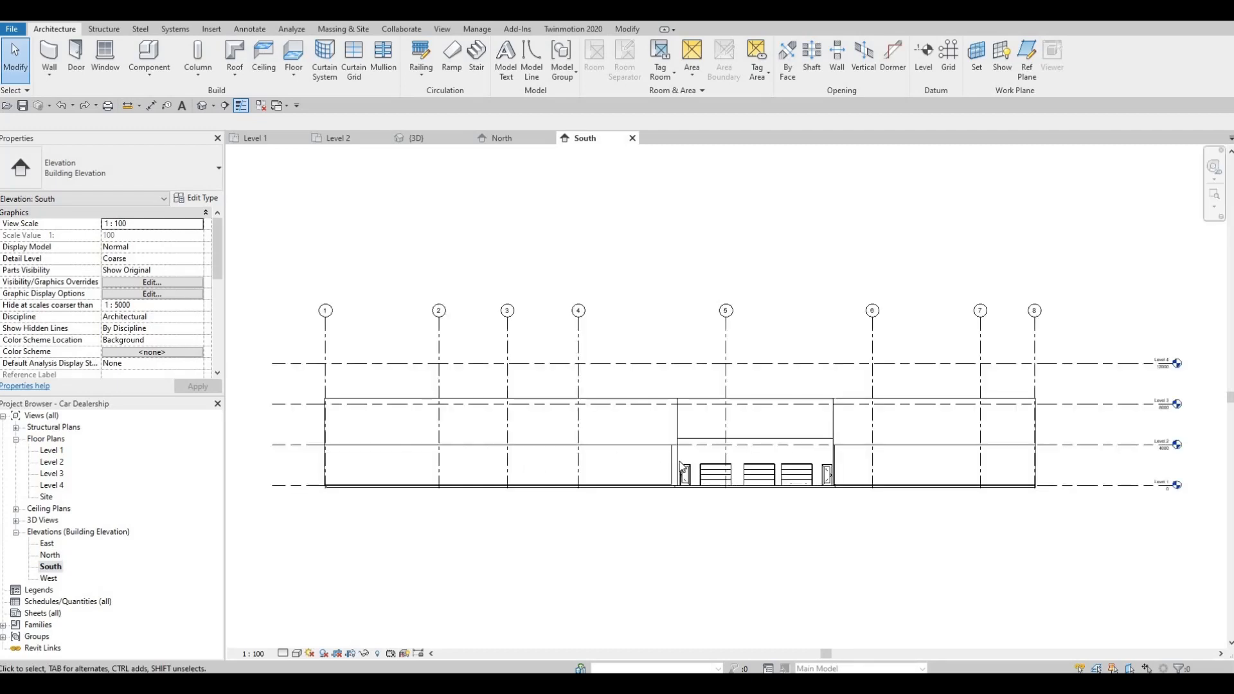
{"action": "middle_click_drag", "start_coordinate": [599, 460], "coordinate": [537, 427]}
{"action": "middle_click_drag", "start_coordinate": [468, 505], "coordinate": [671, 474]}
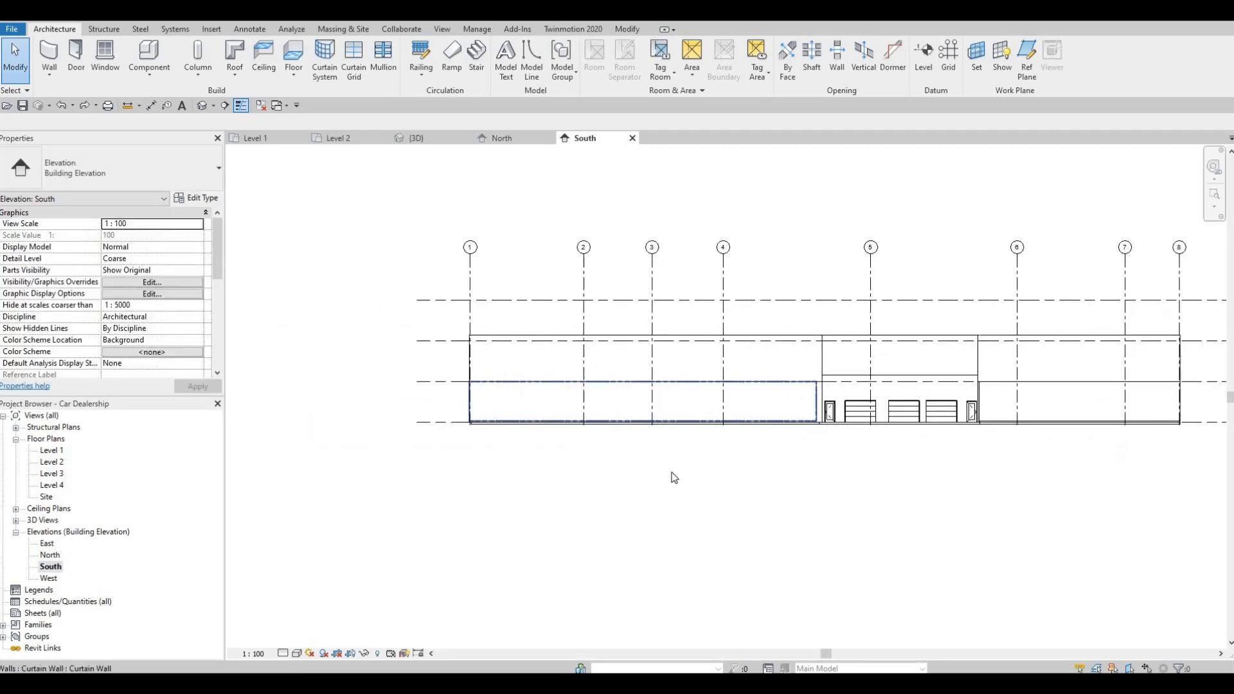
{"action": "scroll", "coordinate": [629, 404], "scroll_direction": "up", "scroll_amount": 3}
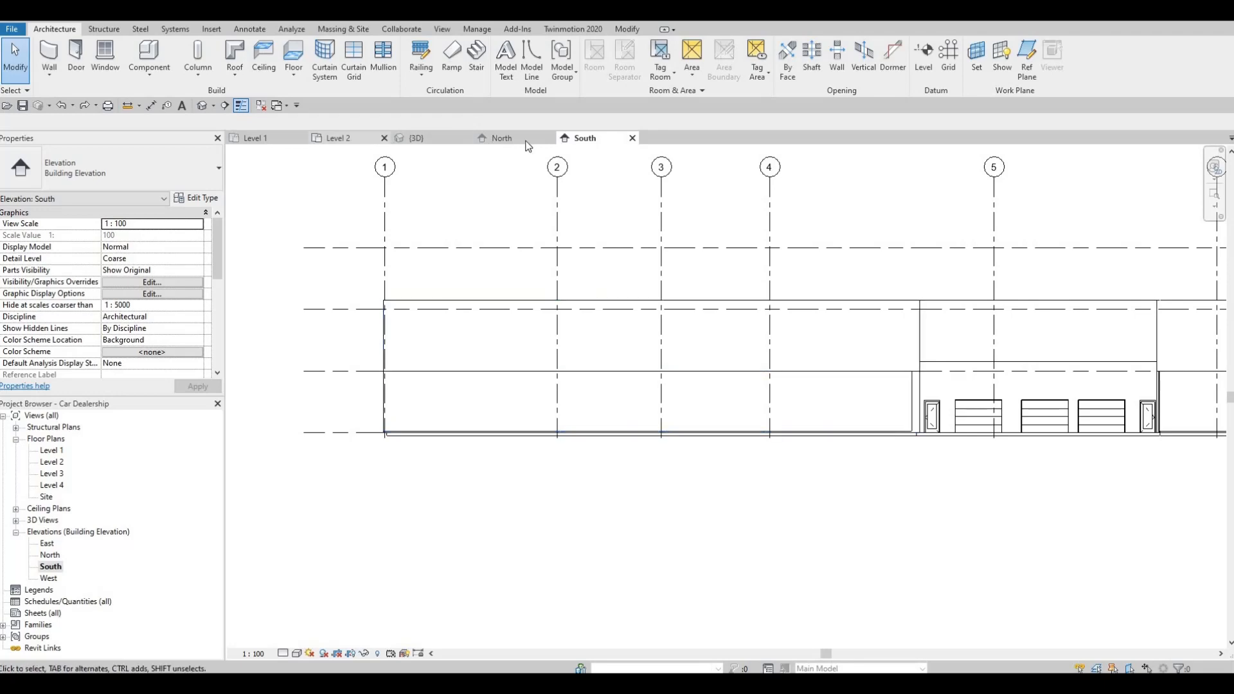
{"action": "left_click", "coordinate": [549, 138]}
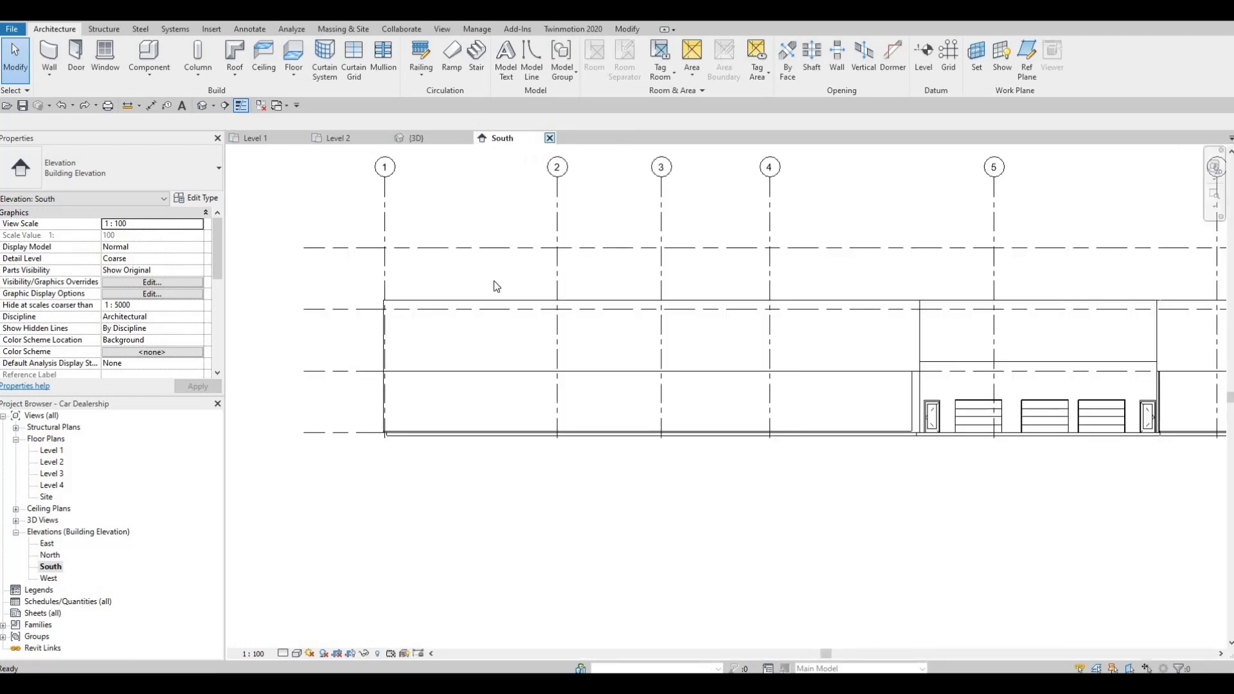
{"action": "left_click", "coordinate": [550, 137]}
Save the Car Dealership project.
{"action": "middle_click_drag", "start_coordinate": [609, 421], "coordinate": [696, 464], "text": "shift"}
{"action": "middle_click_drag", "start_coordinate": [643, 529], "coordinate": [657, 448]}
{"action": "scroll", "coordinate": [593, 479], "scroll_direction": "up", "scroll_amount": 1}
{"action": "scroll", "coordinate": [630, 447], "scroll_direction": "up", "scroll_amount": 3}
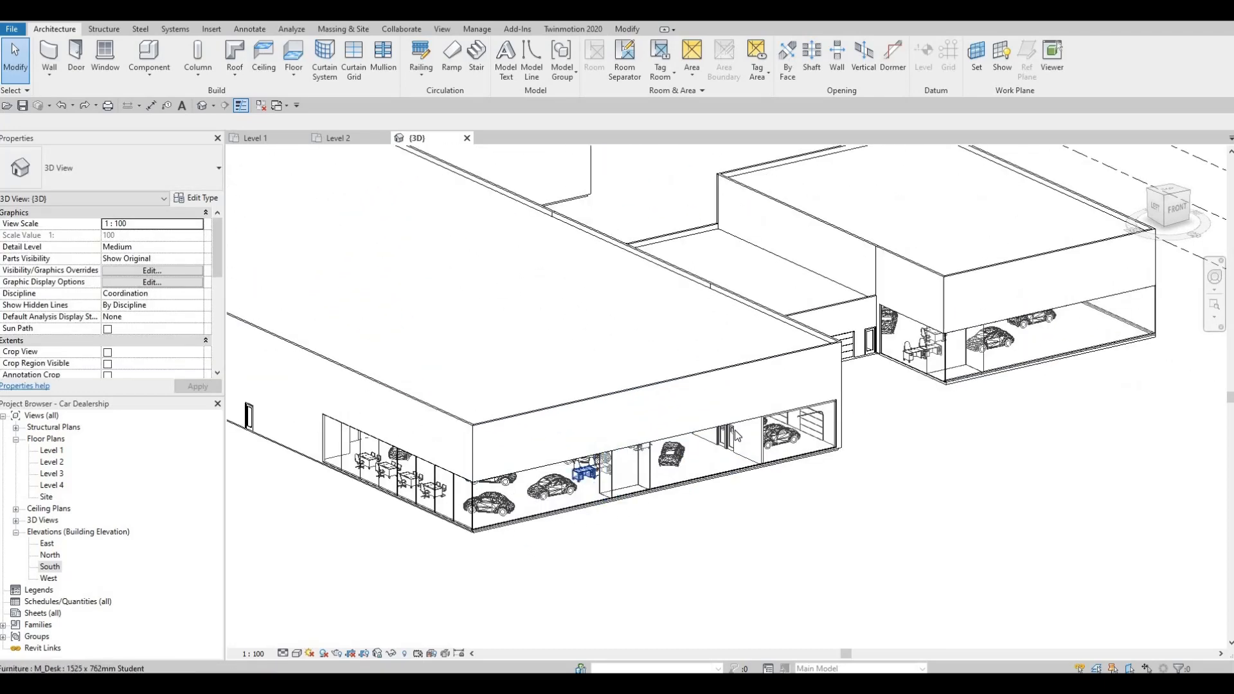
{"action": "scroll", "coordinate": [759, 520], "scroll_direction": "down", "scroll_amount": 2}
{"action": "middle_click_drag", "start_coordinate": [761, 522], "coordinate": [782, 479]}
{"action": "scroll", "coordinate": [829, 533], "scroll_direction": "down", "scroll_amount": 1}
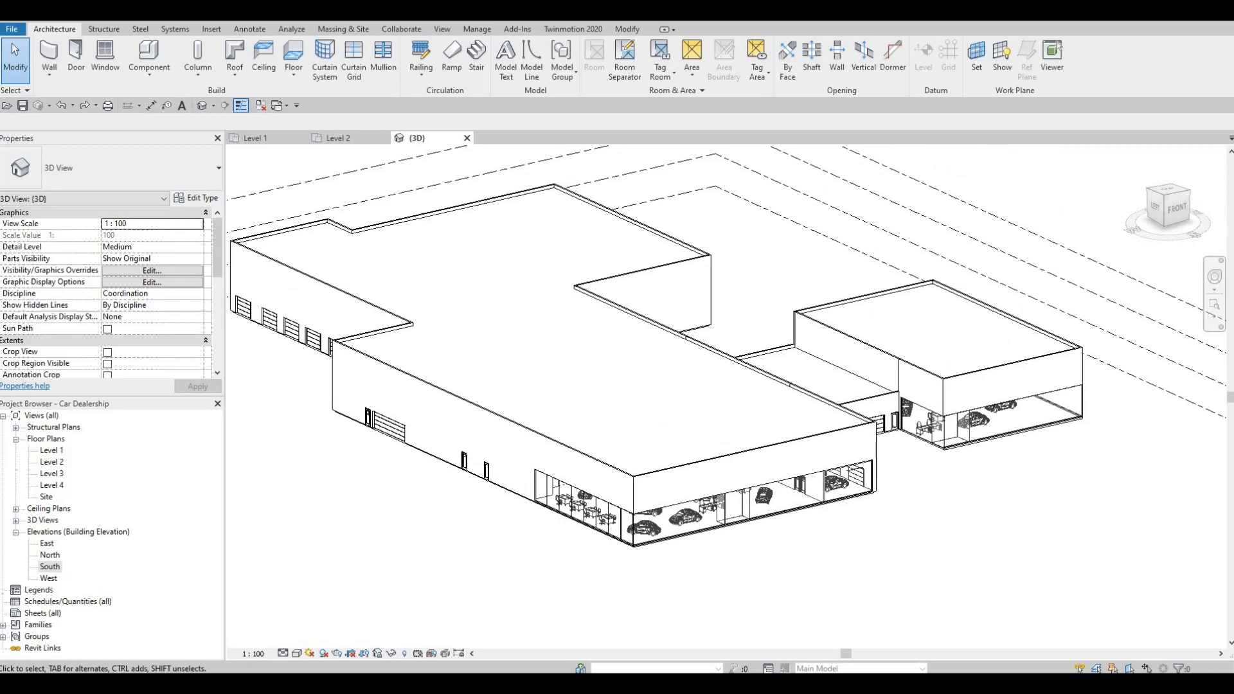
{"action": "scroll", "coordinate": [1060, 599], "scroll_direction": "down", "scroll_amount": 1}
{"action": "left_click", "coordinate": [21, 108]}
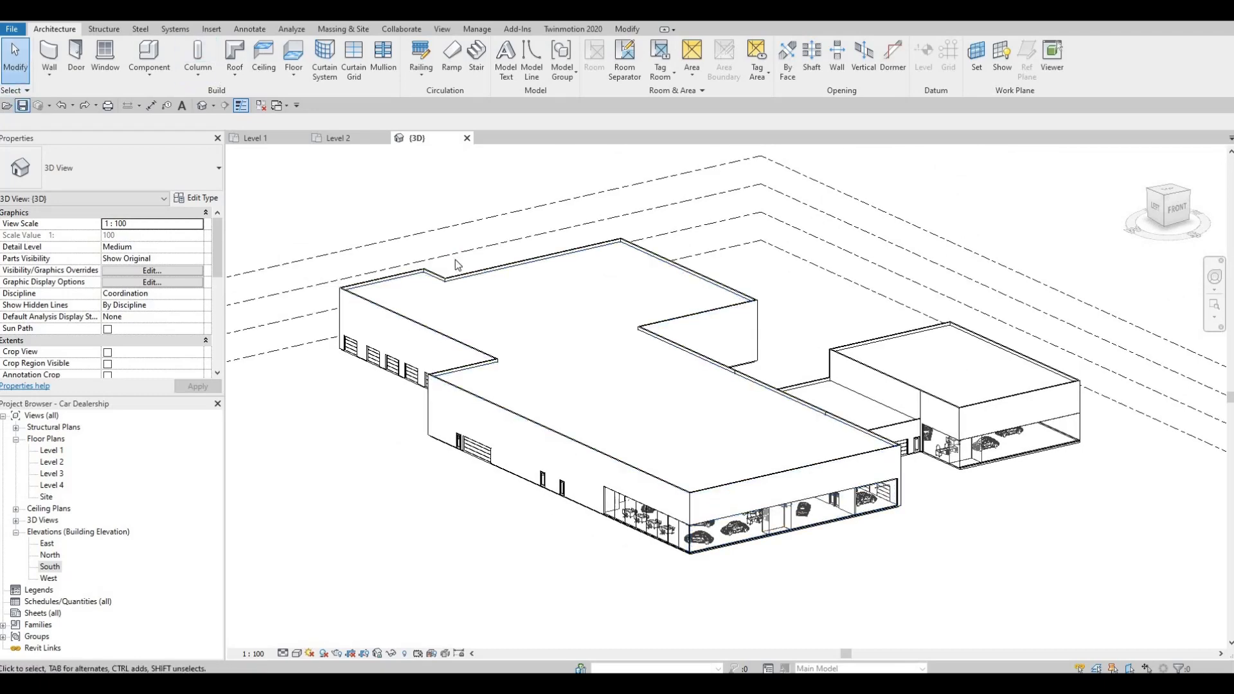